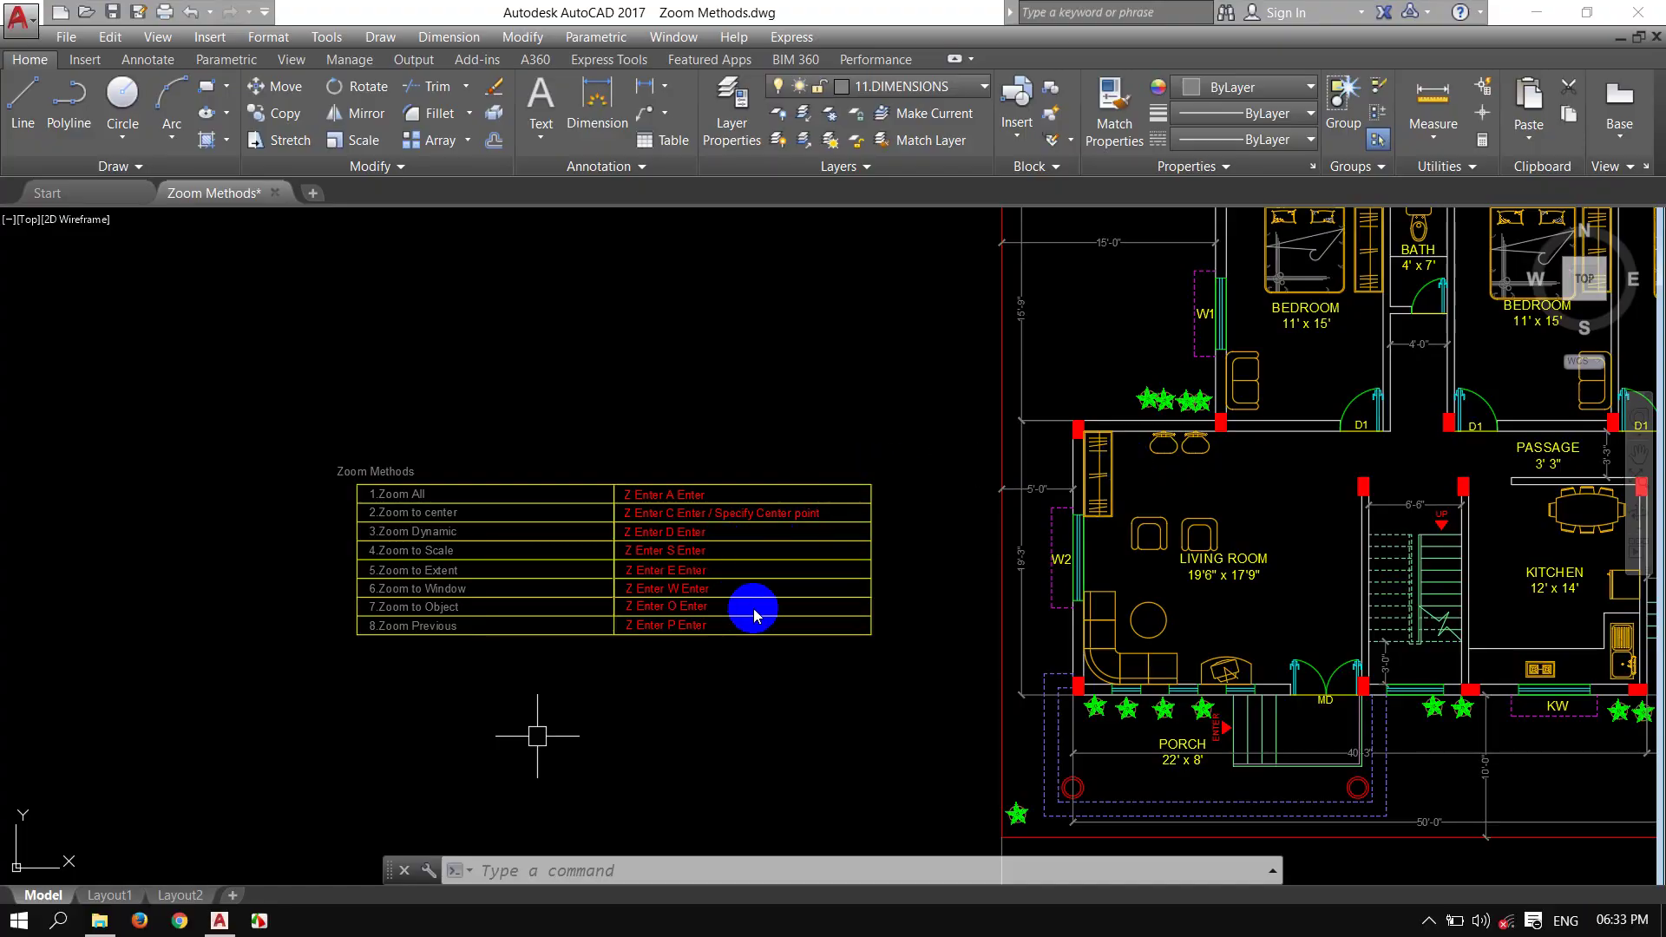
- Wheel-zoom and pan around the floor plan and Zoom Methods table to survey the drawing
scroll(566, 550, "up", 1)
scroll(879, 565, "down", 3)
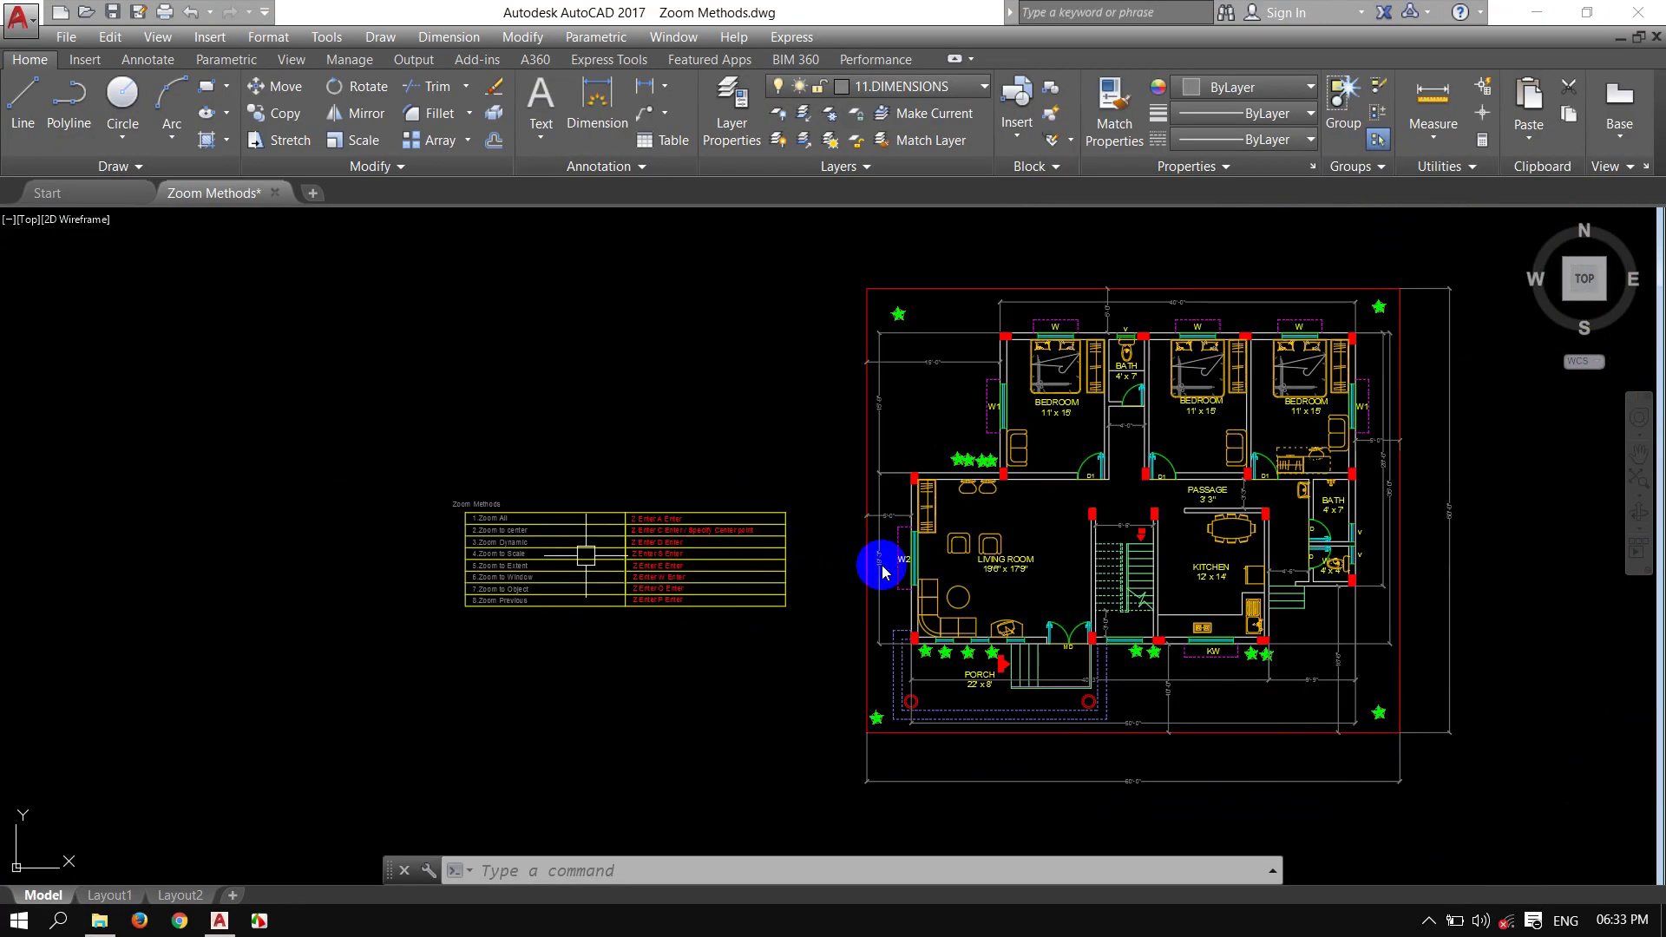
scroll(878, 565, "up", 3)
scroll(751, 564, "down", 1)
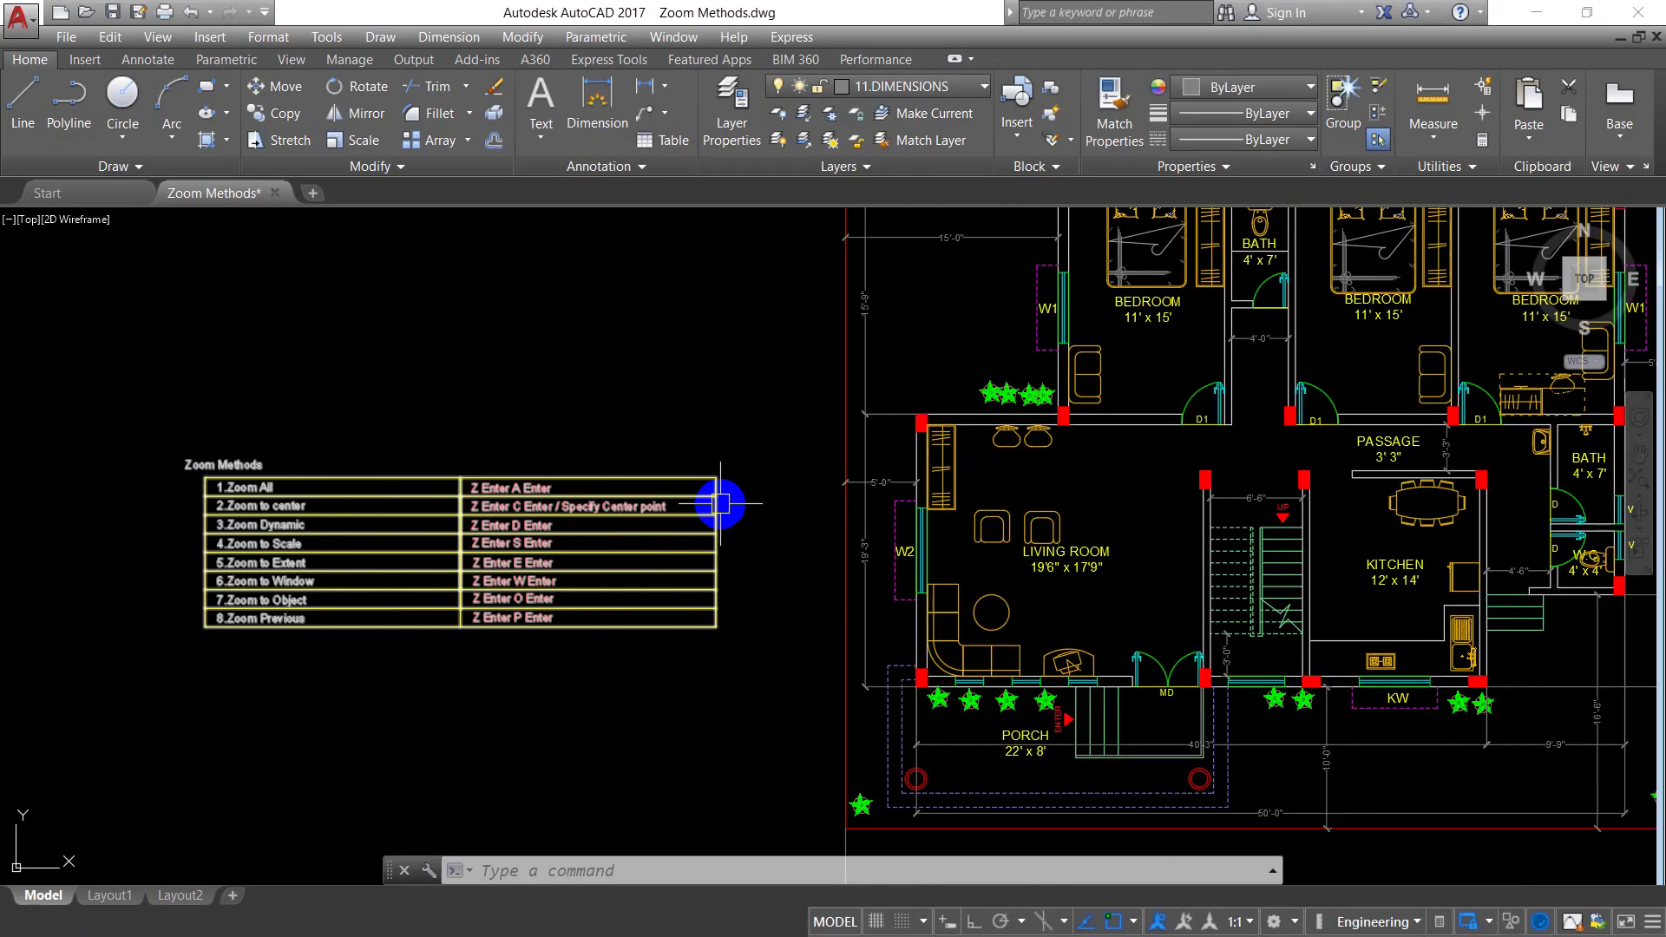
middle_click_drag(569, 445, 649, 425)
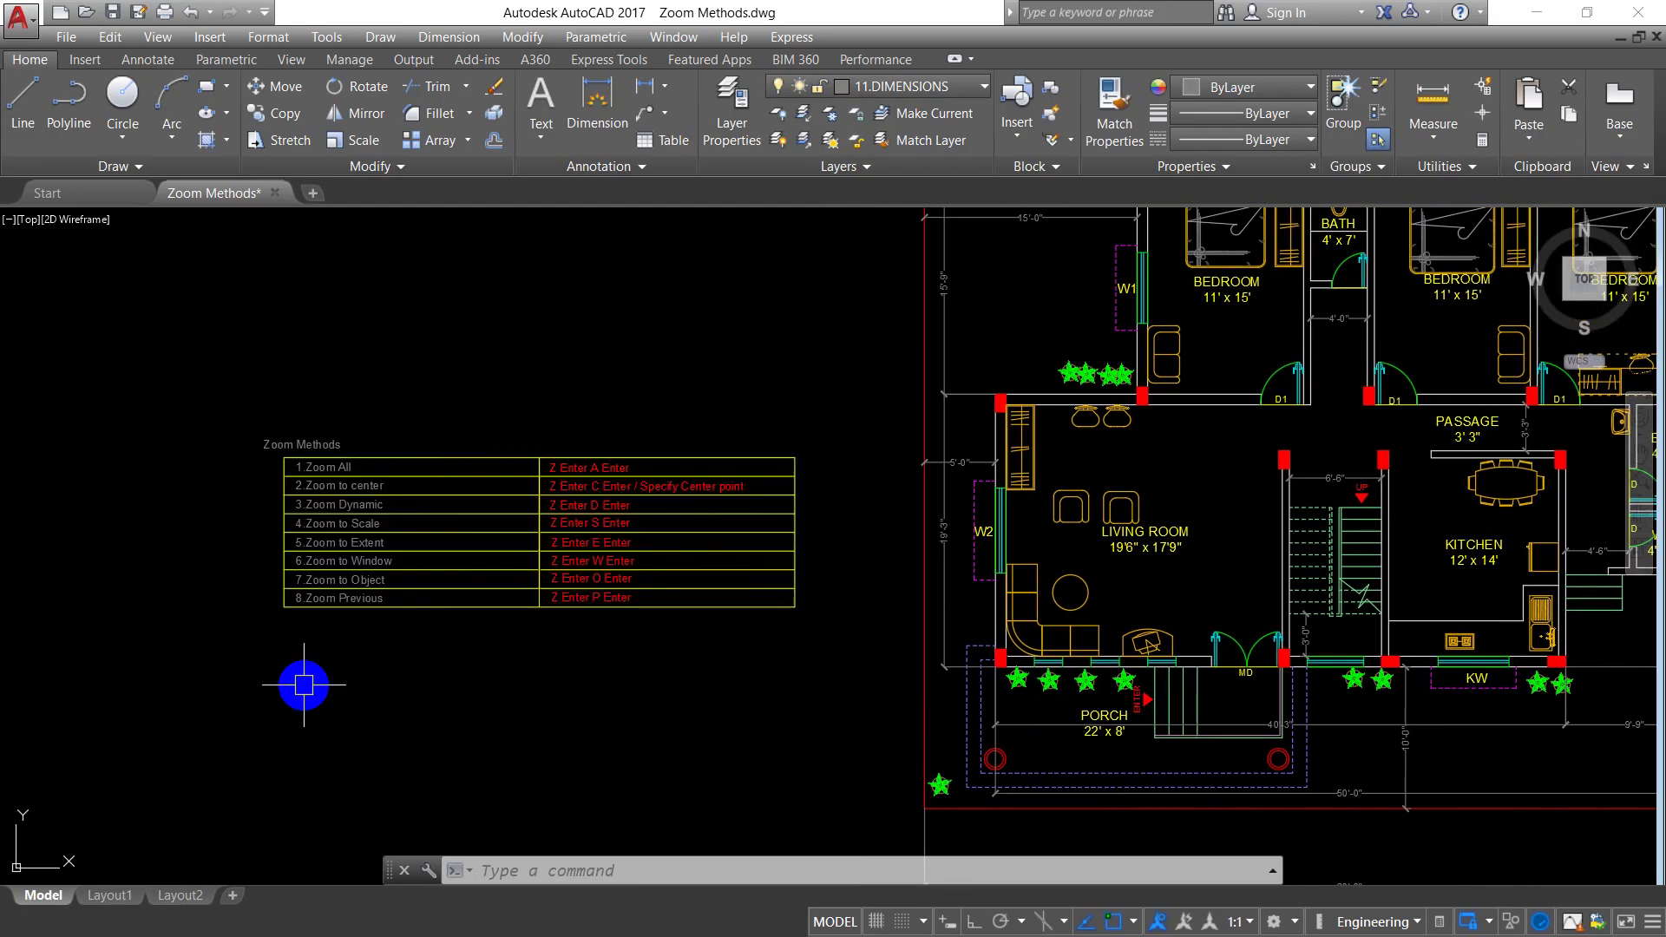
scroll(304, 685, "up", 2)
middle_click_drag(321, 678, 374, 714)
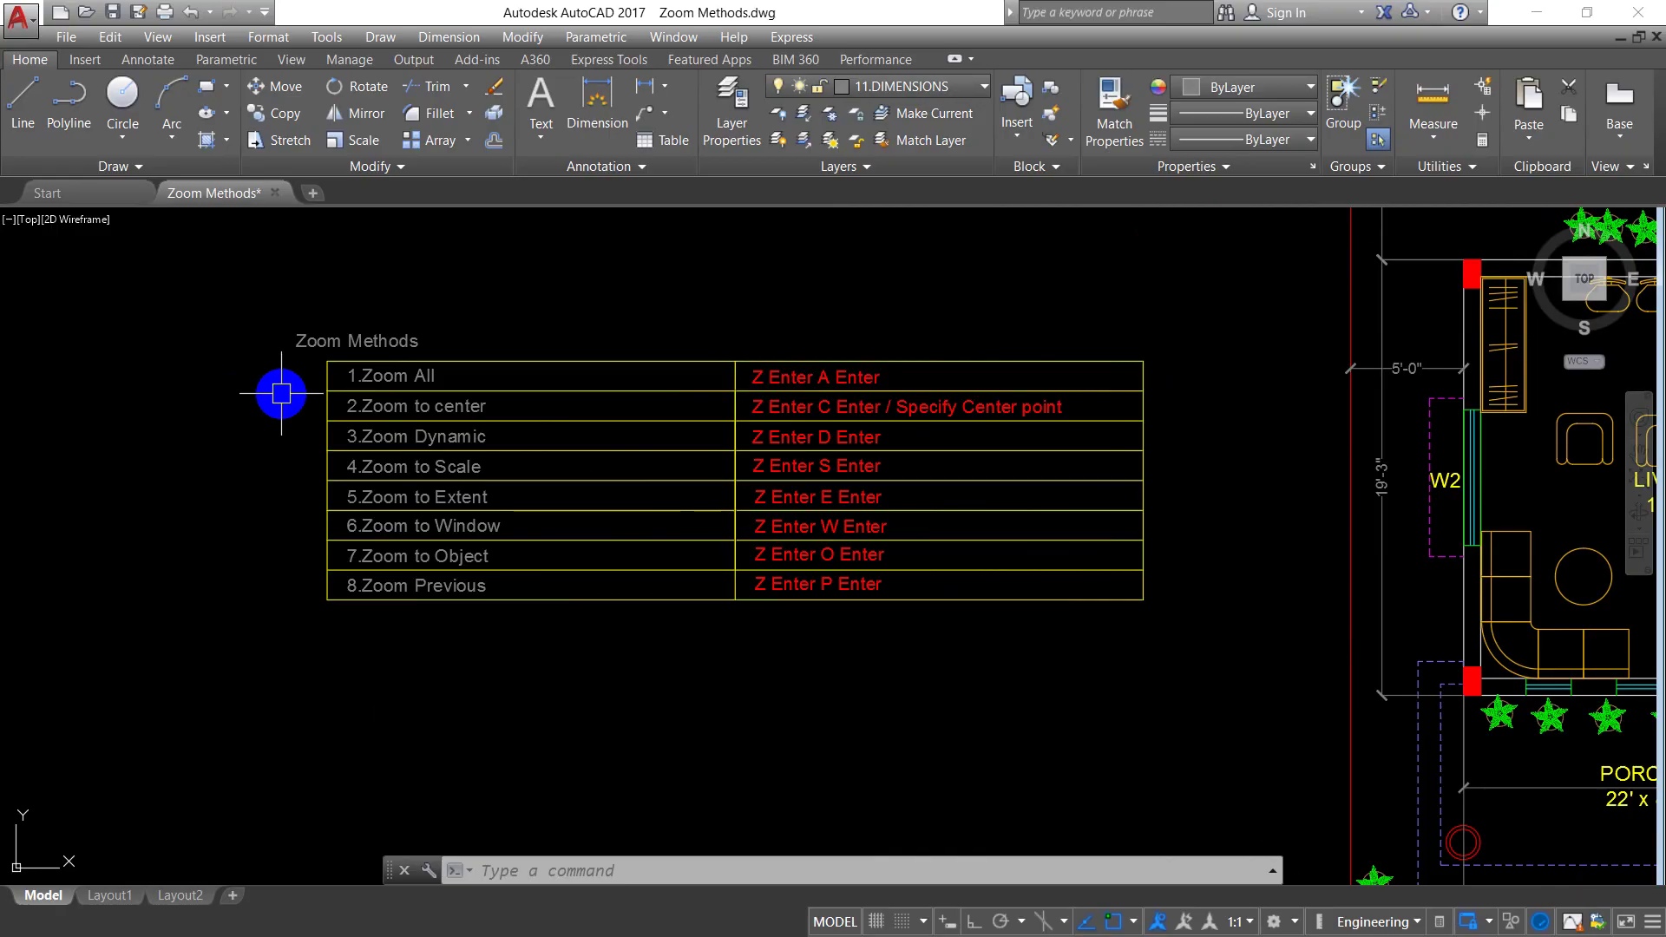
scroll(747, 632, "down", 2)
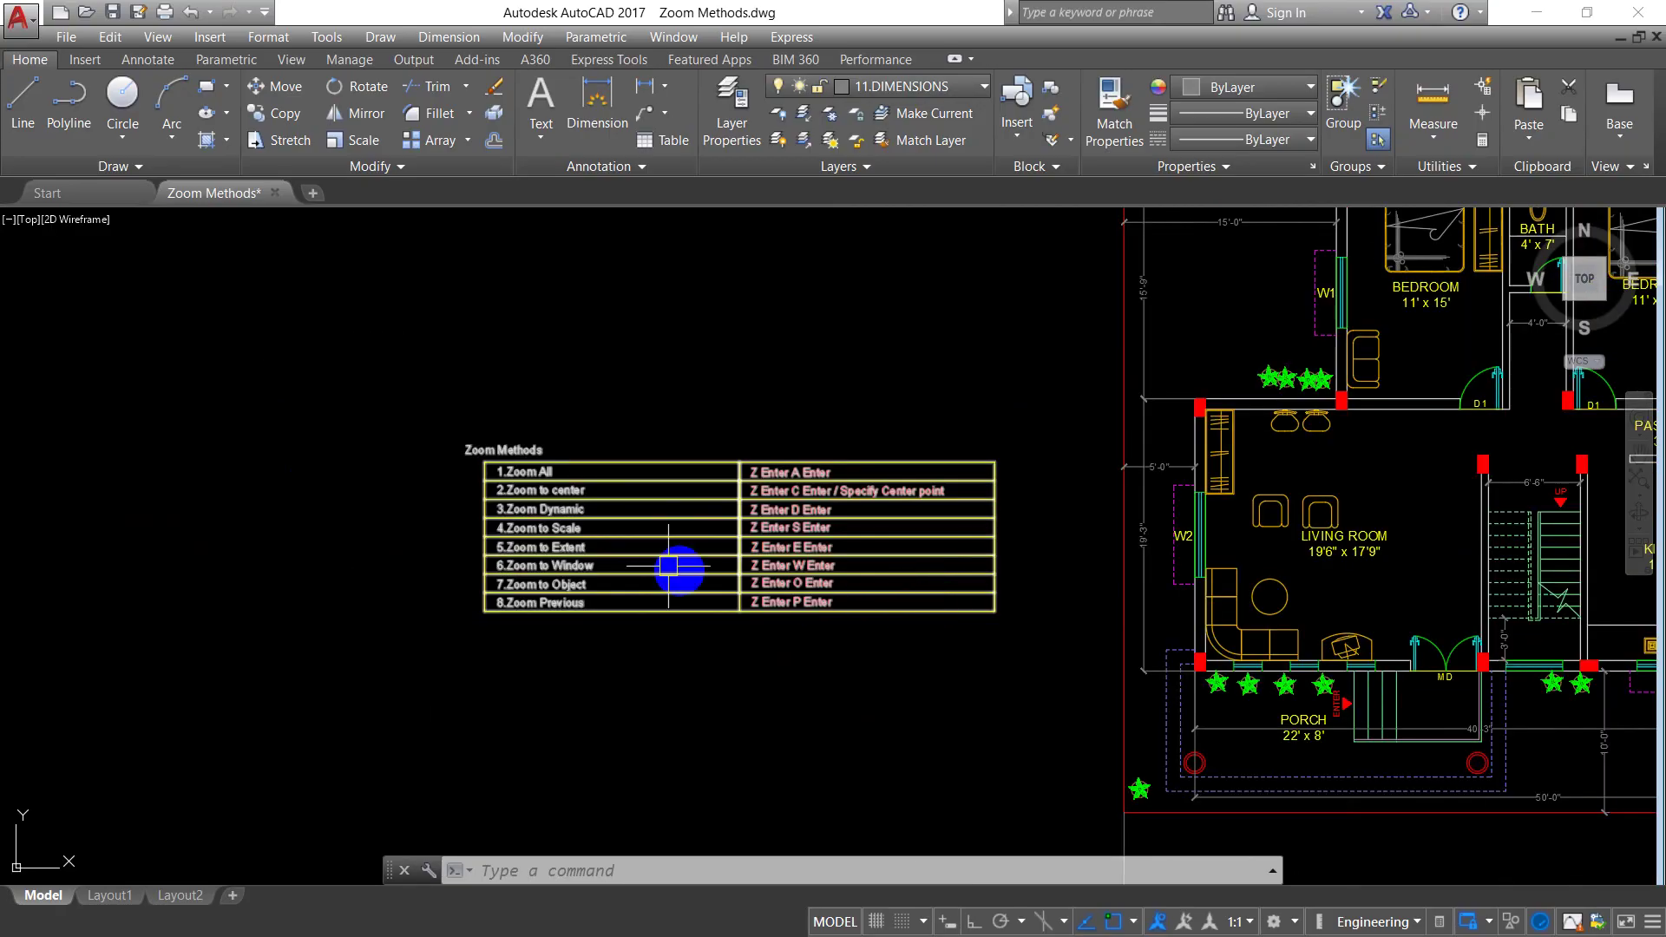
scroll(672, 408, "down", 3)
middle_click_drag(848, 413, 700, 486)
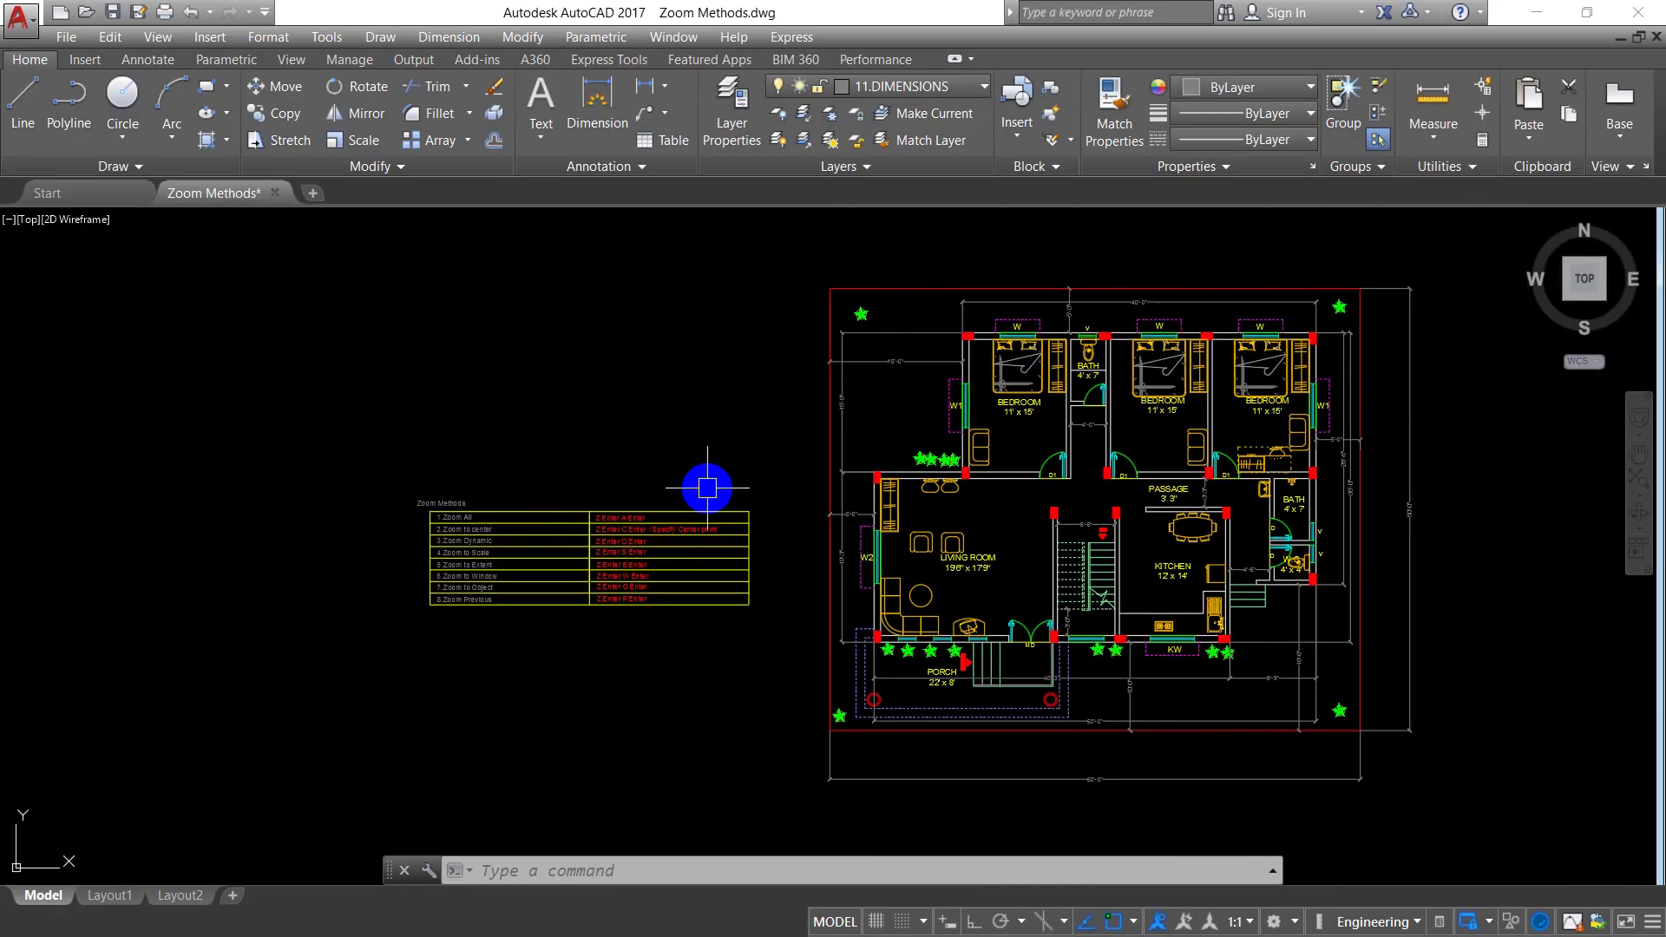
scroll(756, 443, "down", 3)
scroll(756, 444, "up", 5)
scroll(744, 420, "down", 4)
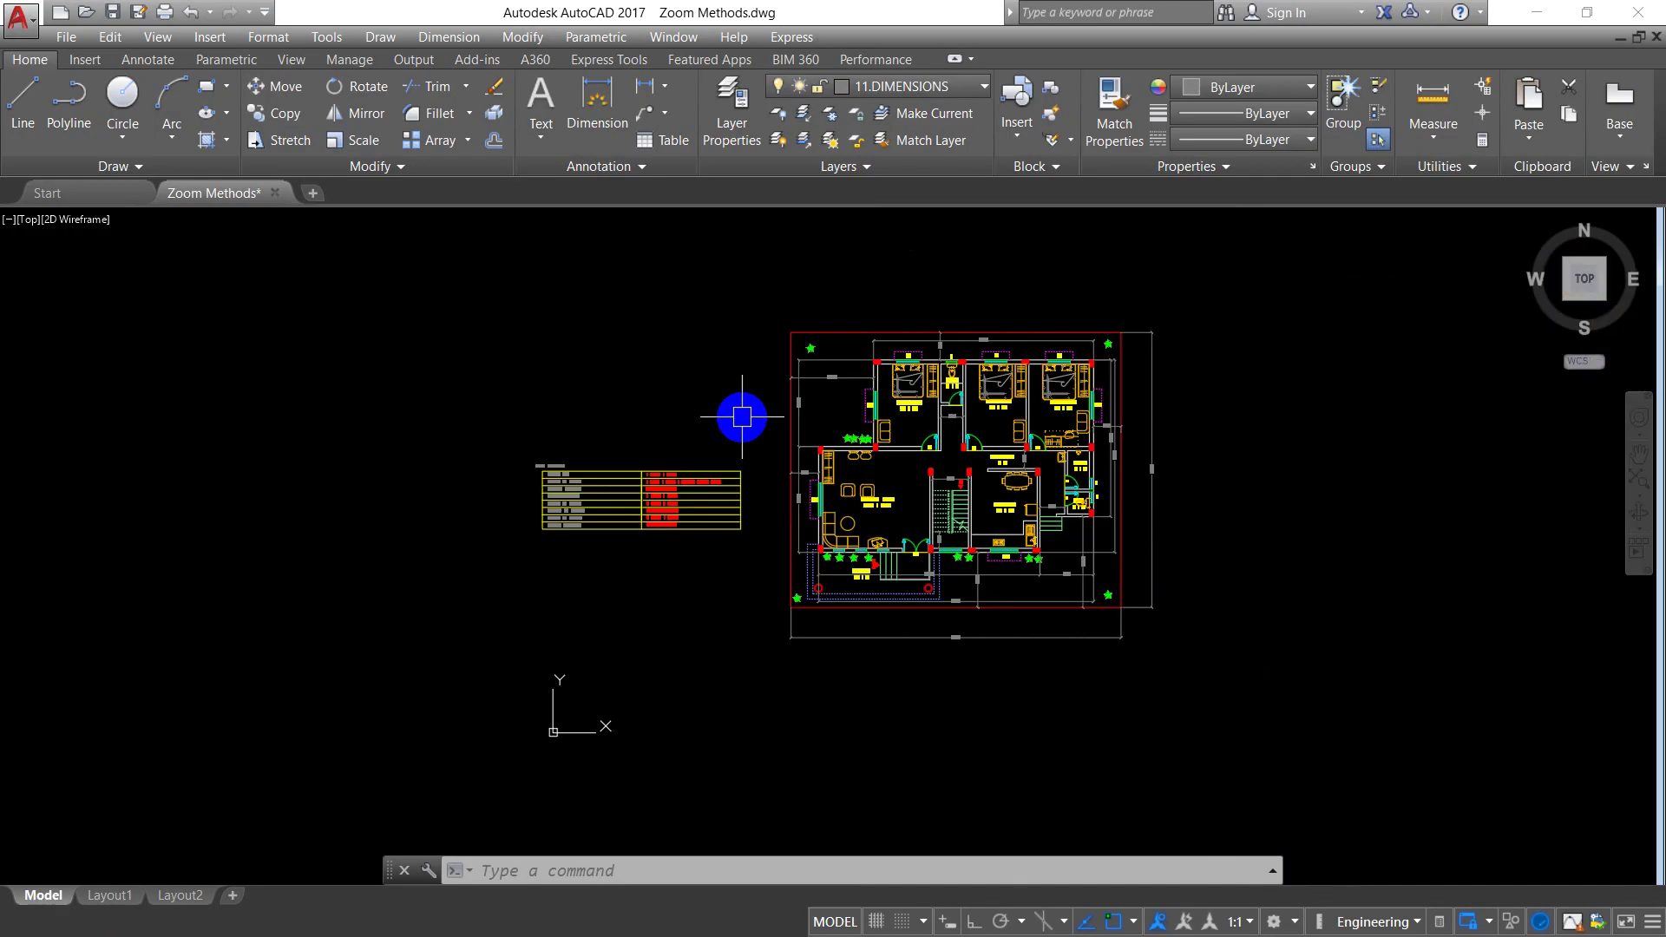
mouse_move(744, 420)
middle_mouse_down()
mouse_move(968, 361)
mouse_move(472, 558)
mouse_move(856, 420)
middle_mouse_up()
- Close in on the Zoom Methods table until its zoom commands are readable, then cancel any command
scroll(852, 423, "up", 2)
scroll(659, 608, "up", 4)
scroll(595, 483, "up", 2)
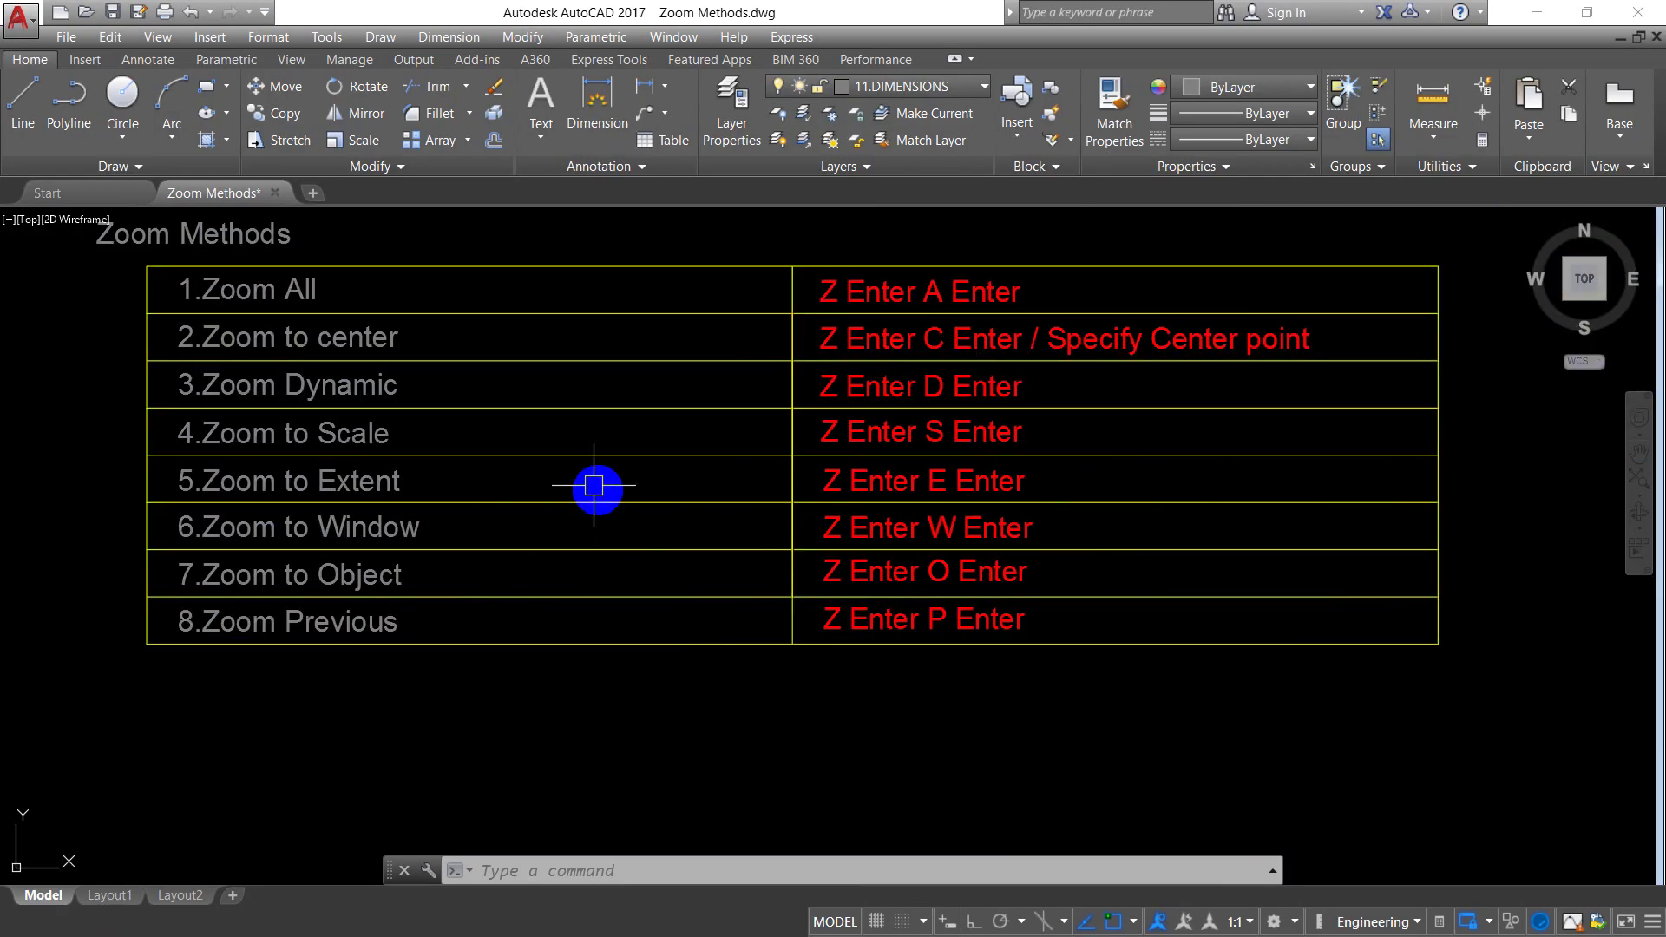
scroll(784, 607, "down", 6)
middle_click_drag(1047, 566, 877, 573)
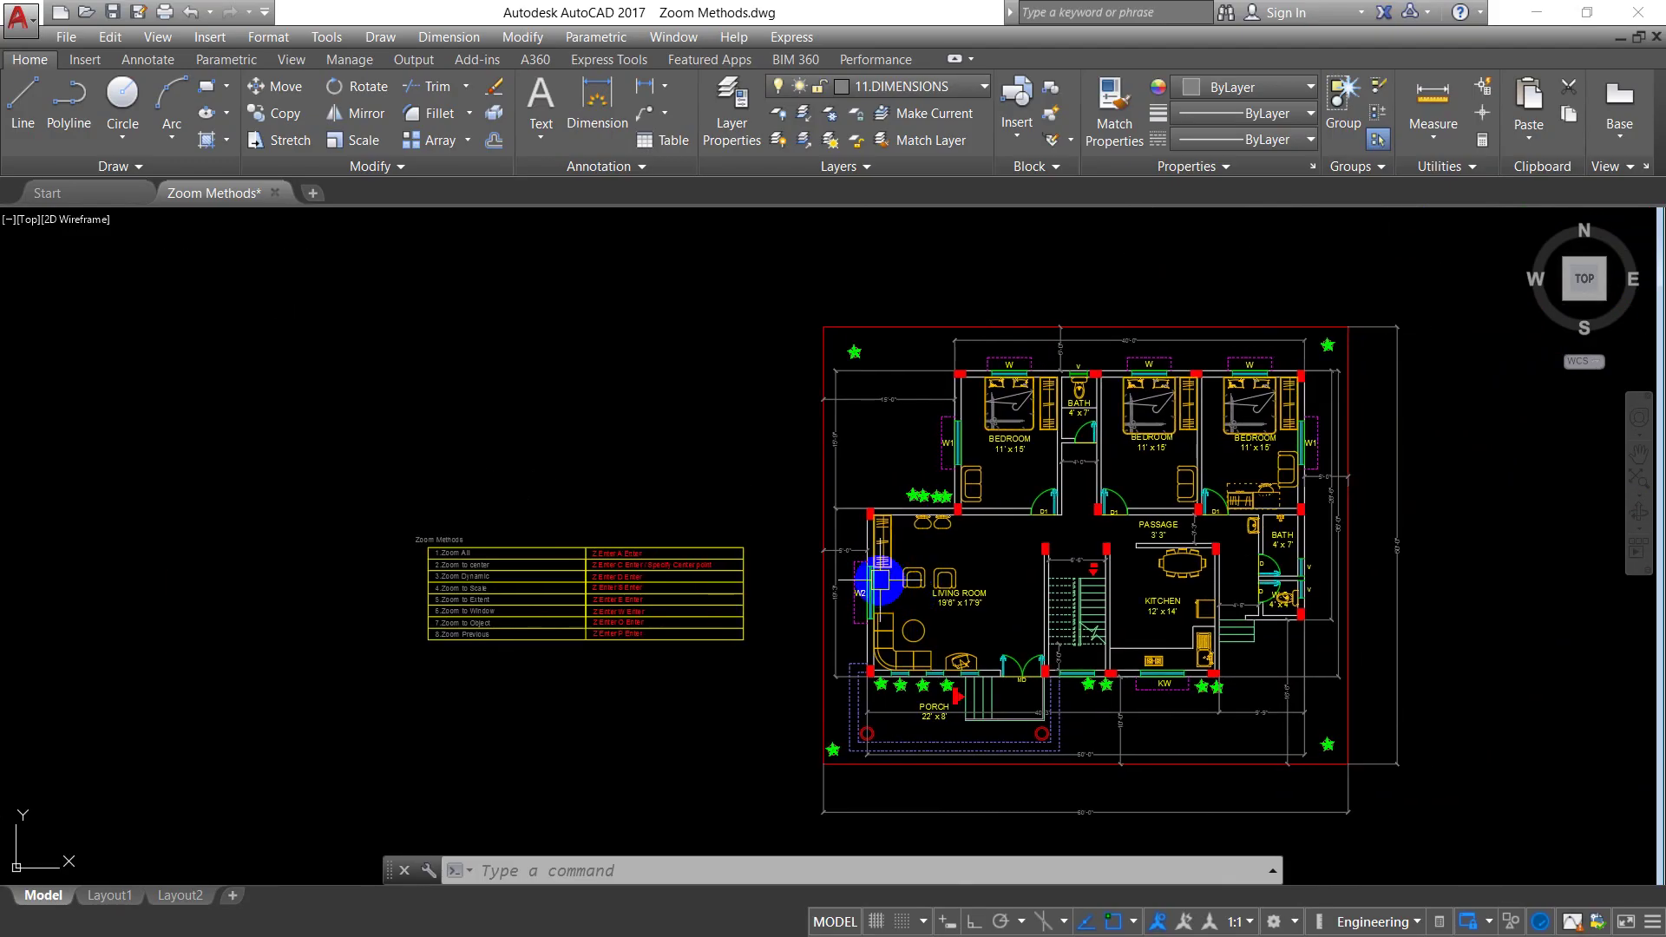
scroll(684, 578, "up", 2)
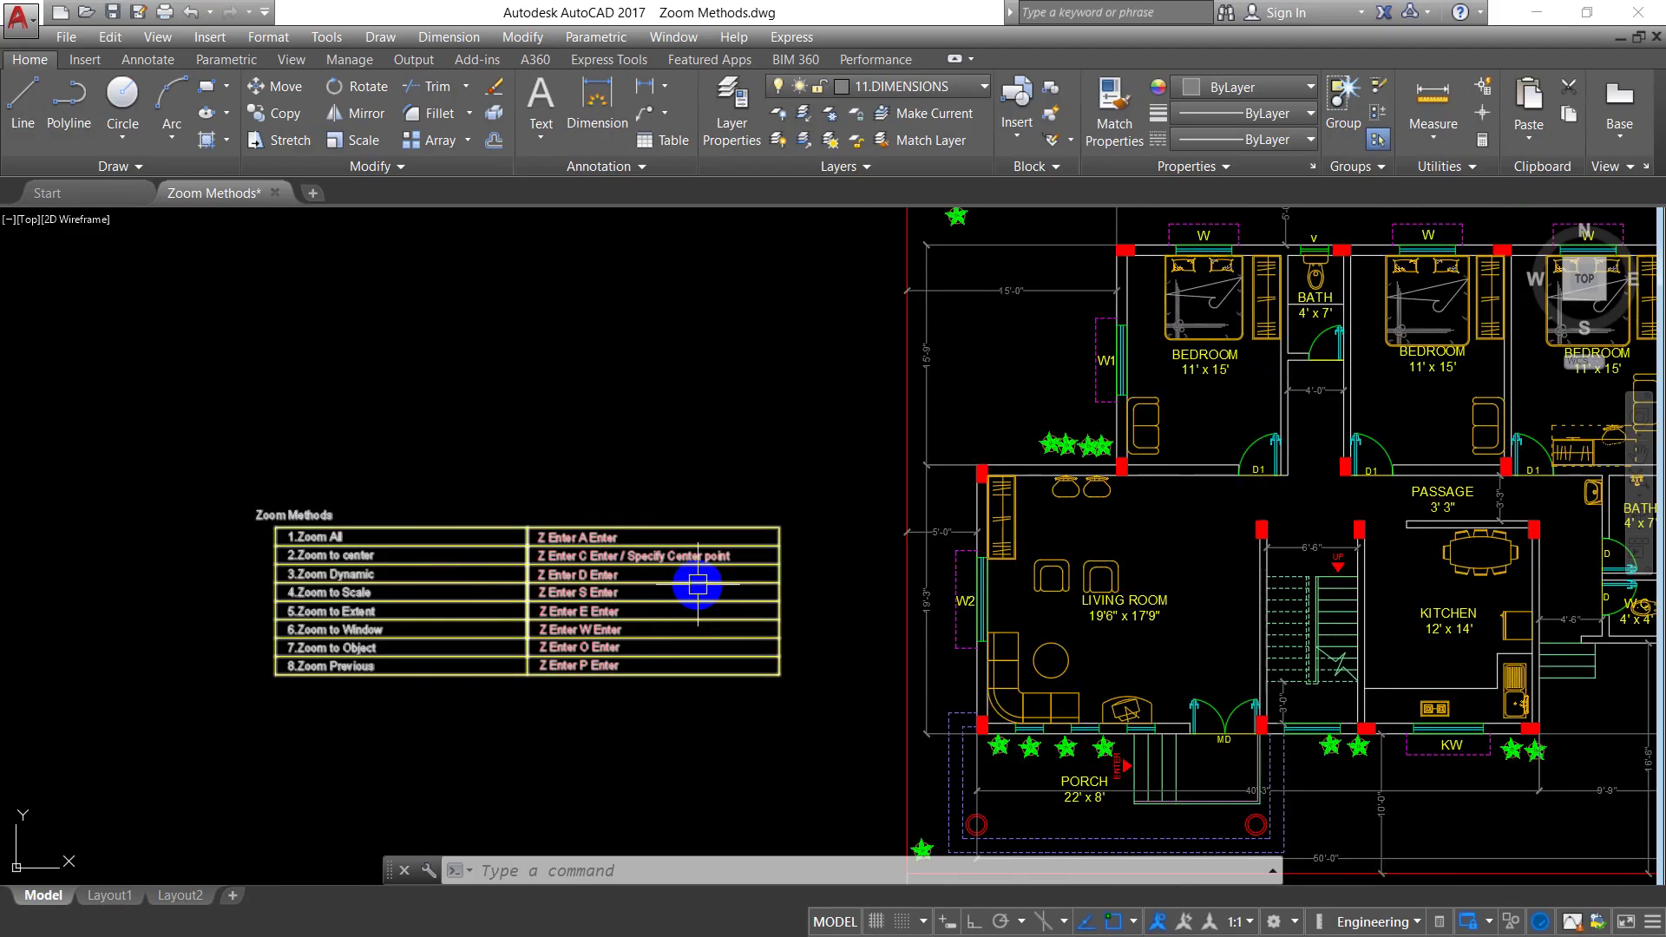
middle_click_drag(692, 570, 785, 547)
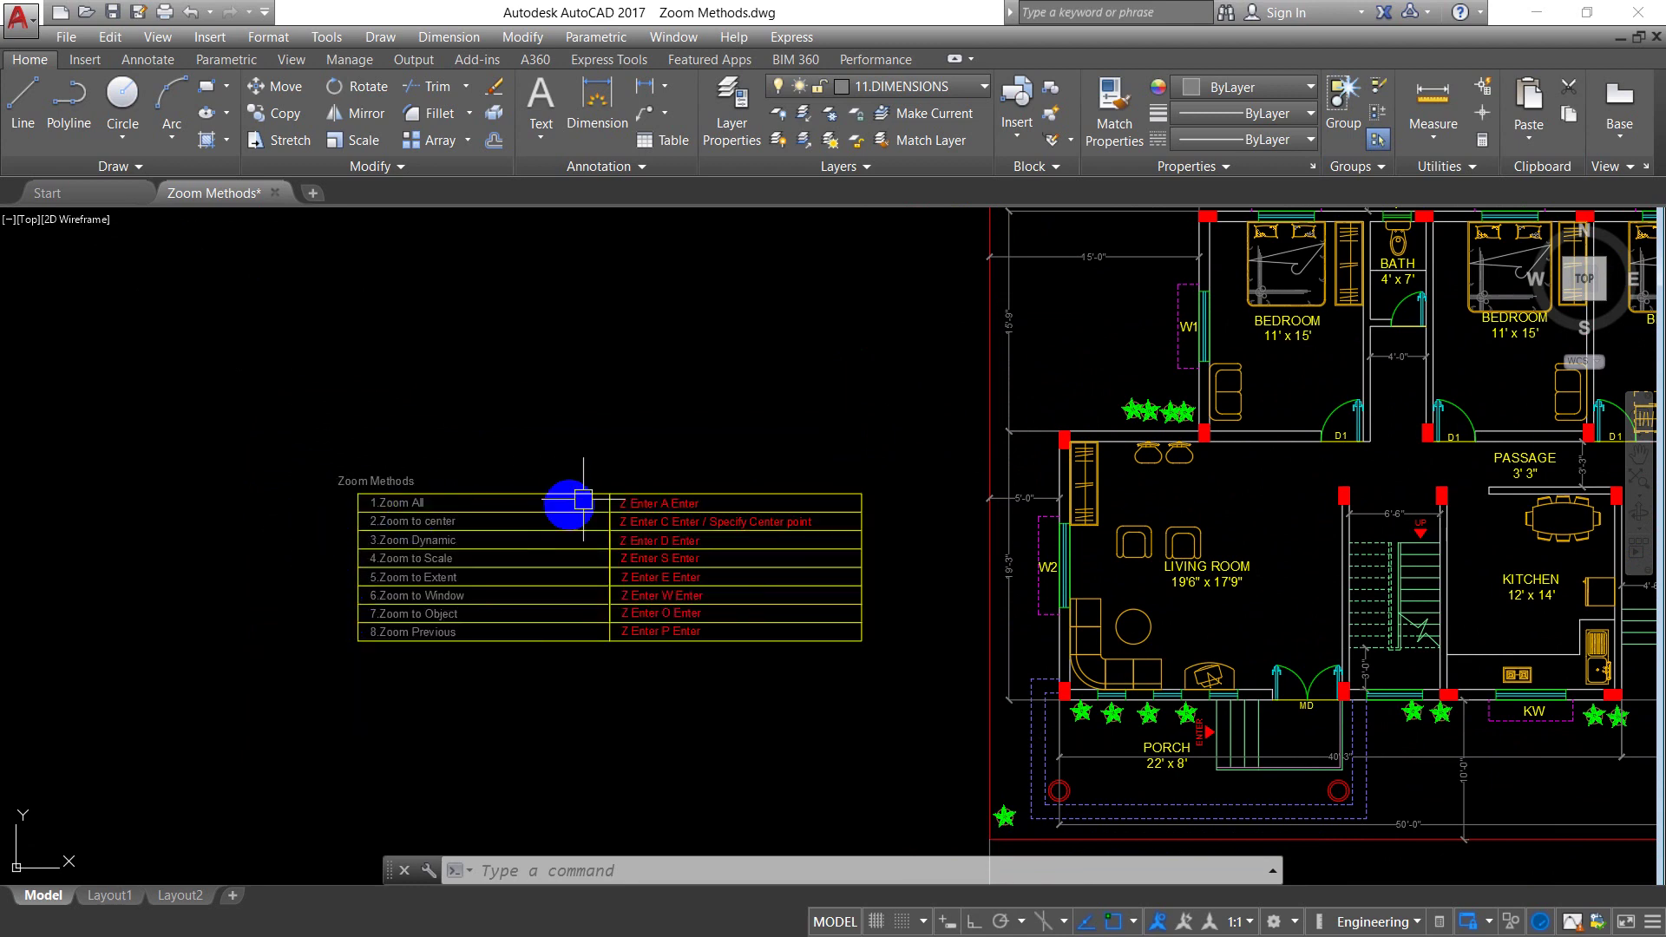
scroll(486, 520, "up", 2)
middle_click_drag(442, 532, 476, 454)
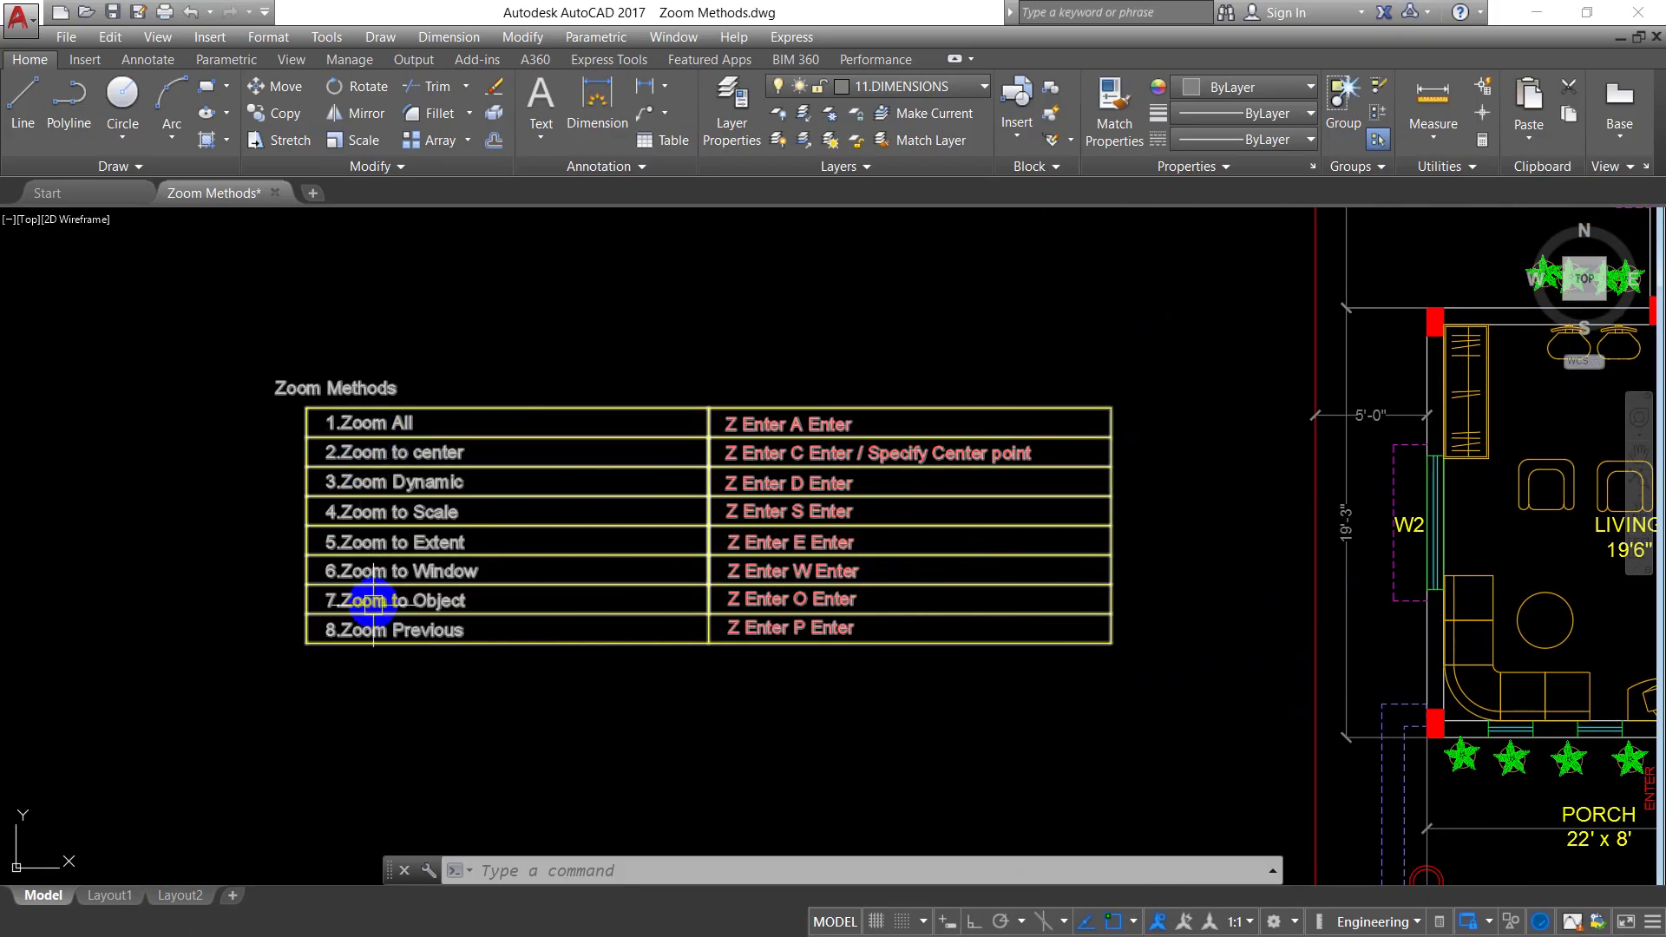
key("Escape")
key("Escape")
key("Escape")
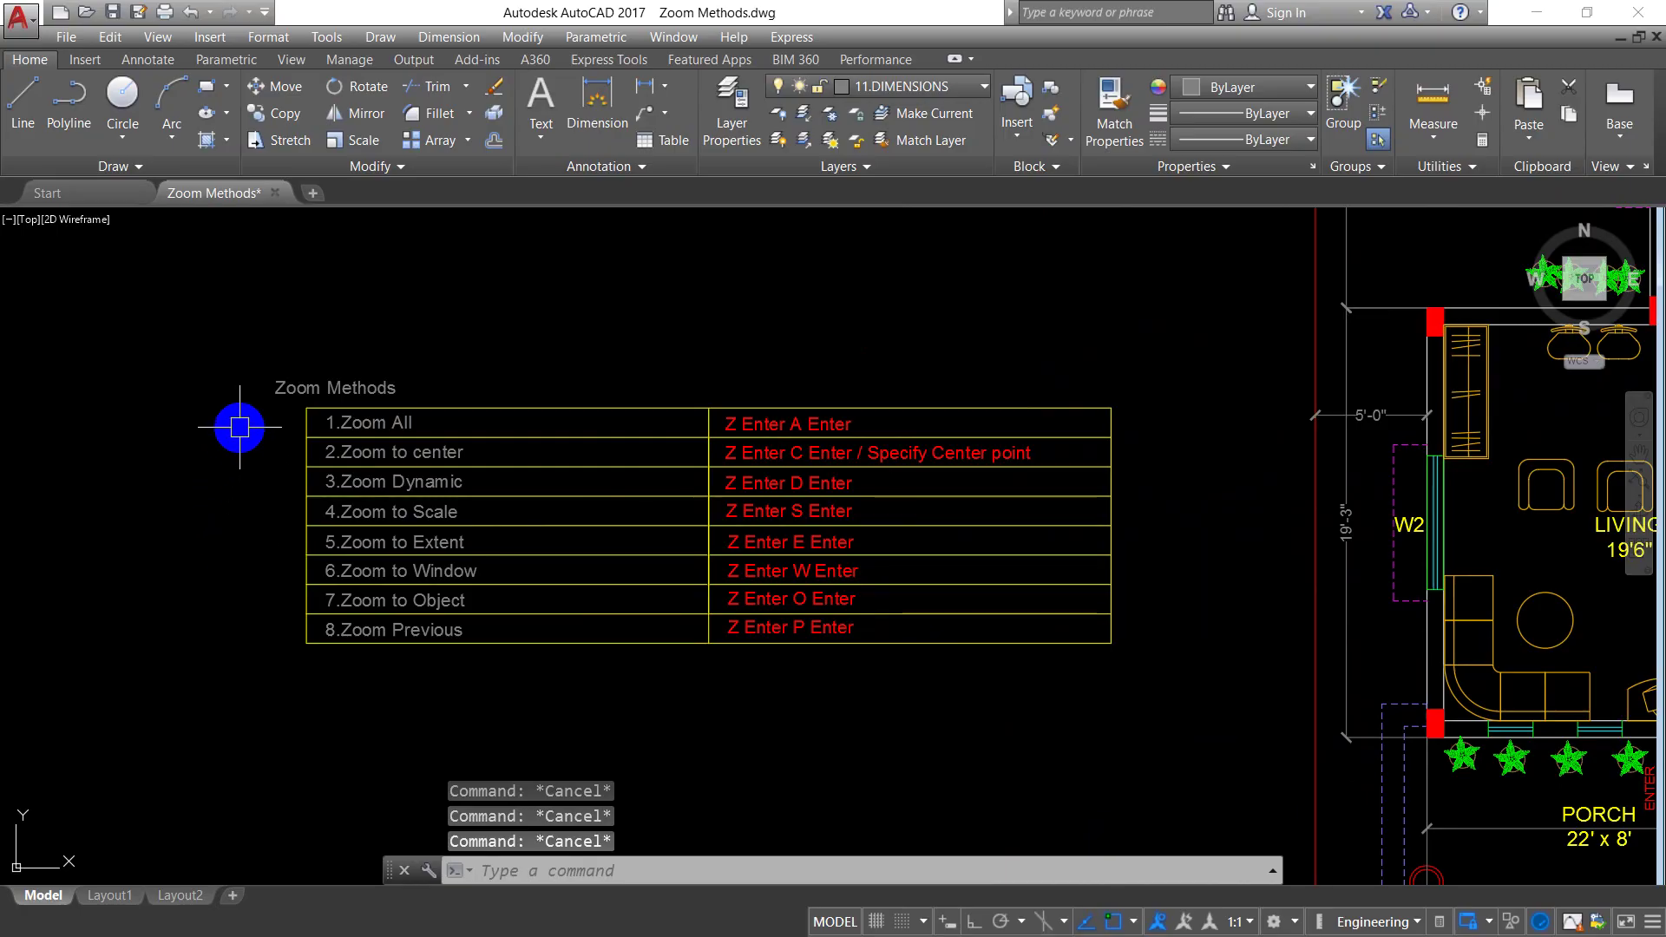
- Start the Zoom command with Z to see its options, then cancel it
type("z")
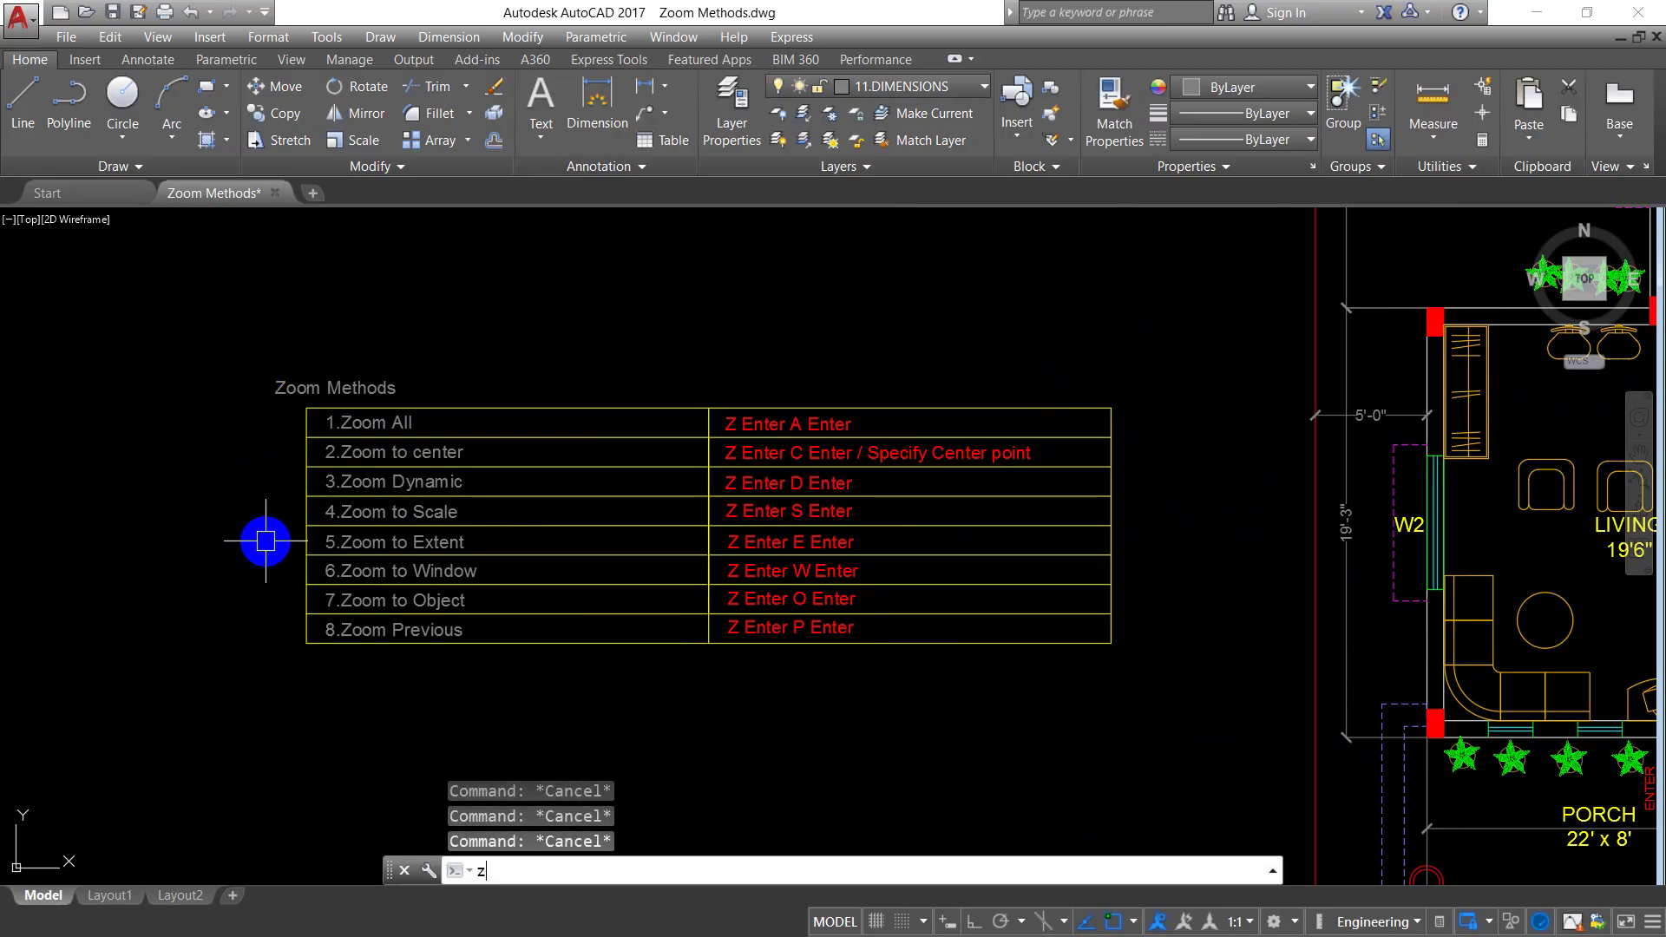
key("Return")
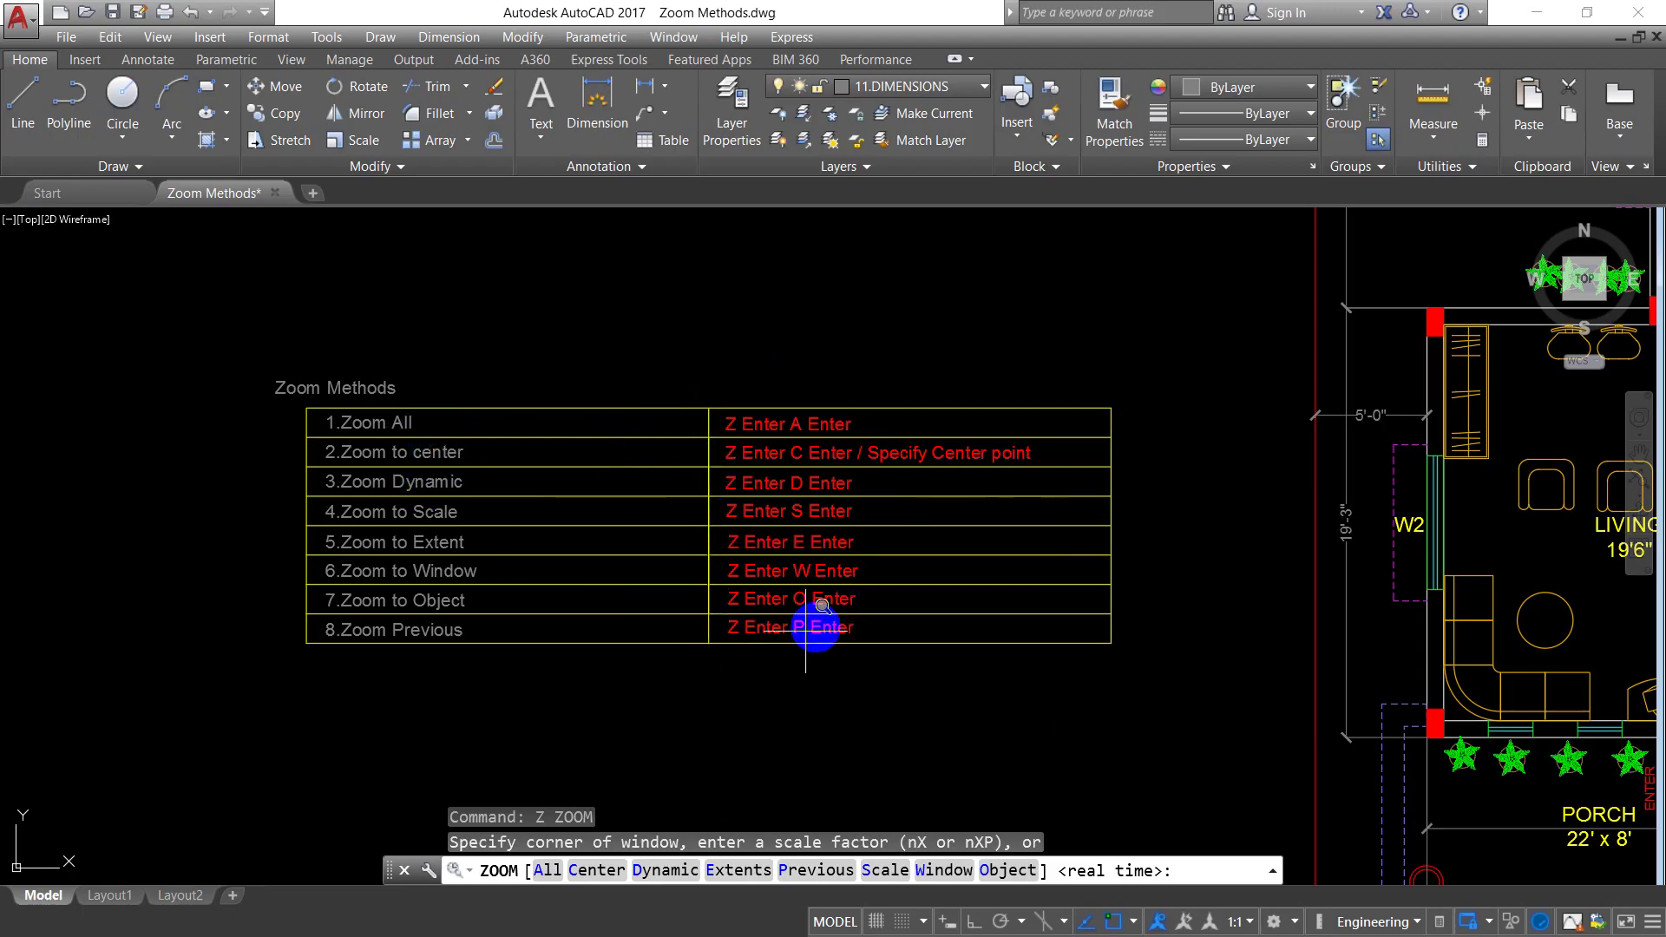
scroll(893, 511, "down", 2)
key("Escape")
key("Escape")
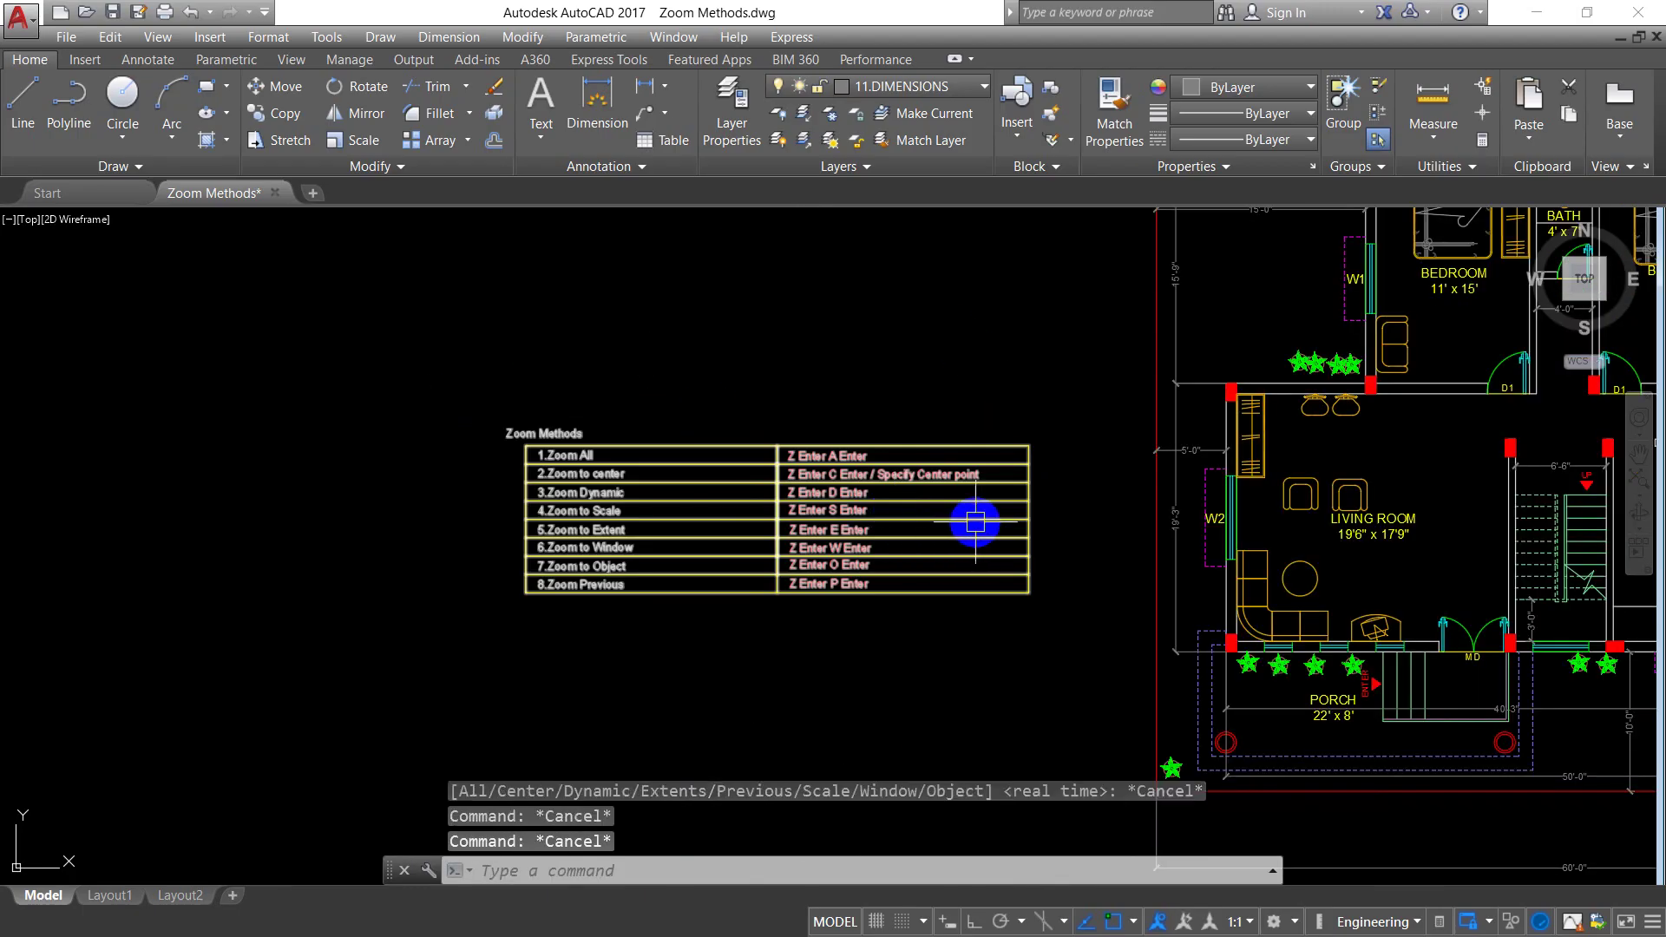
- Zoom out to the whole house plan, then zoom and pan in on its rooms
scroll(946, 522, "down", 1)
scroll(903, 520, "down", 1)
scroll(868, 526, "down", 1)
scroll(859, 533, "down", 1)
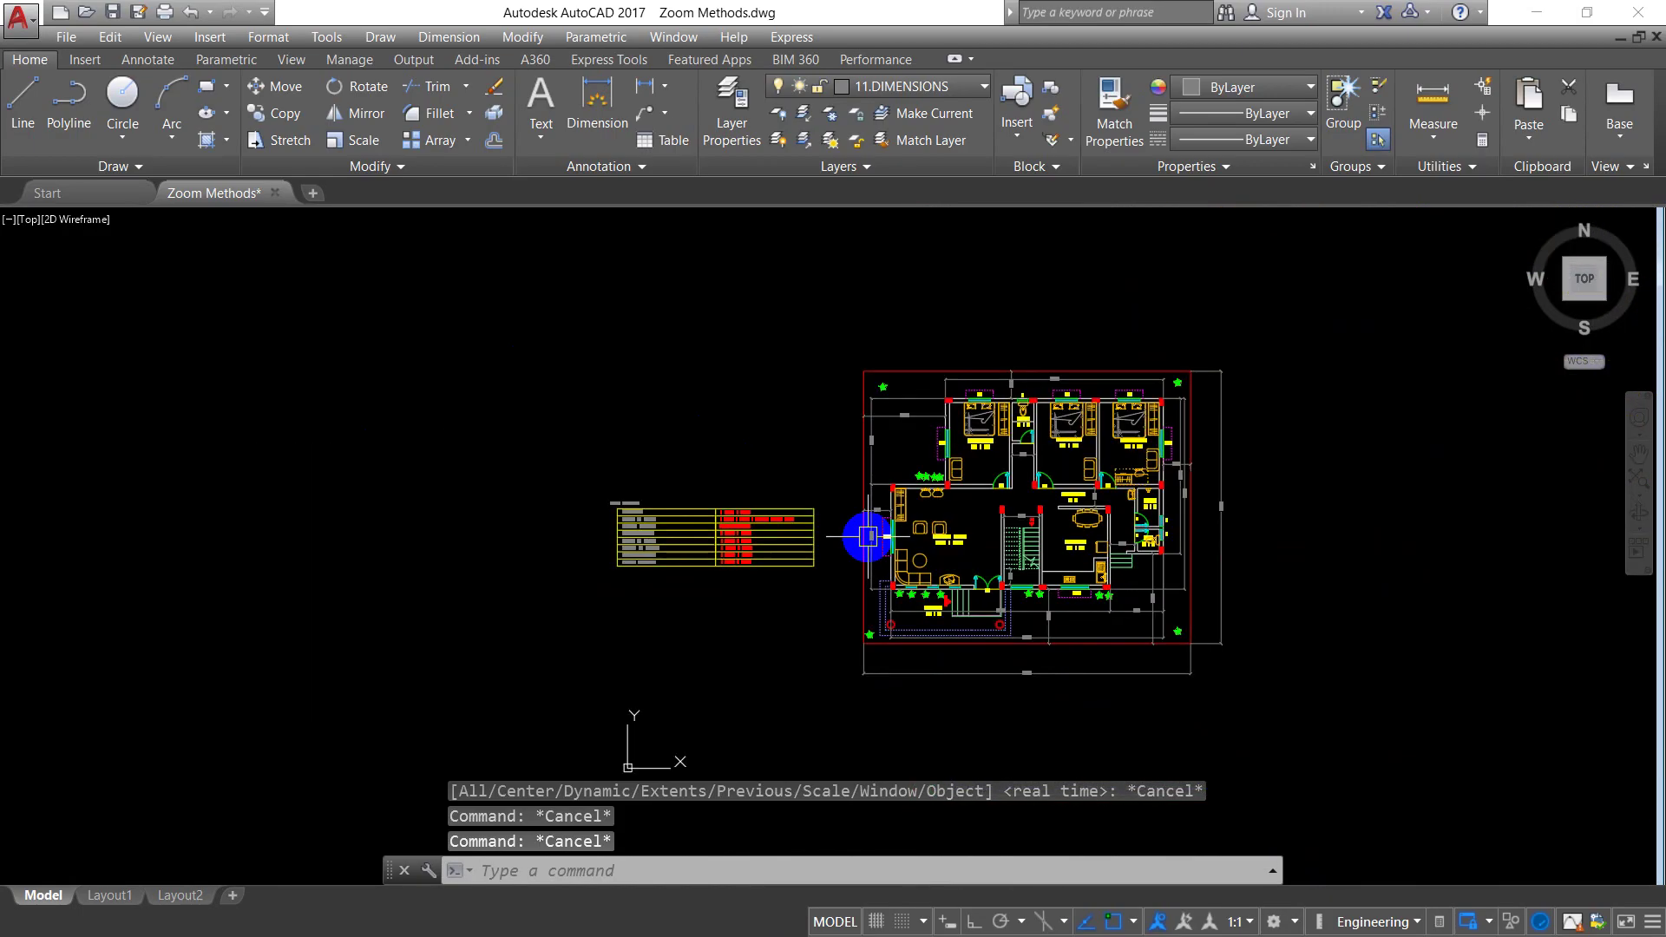
middle_click_drag(865, 538, 839, 538)
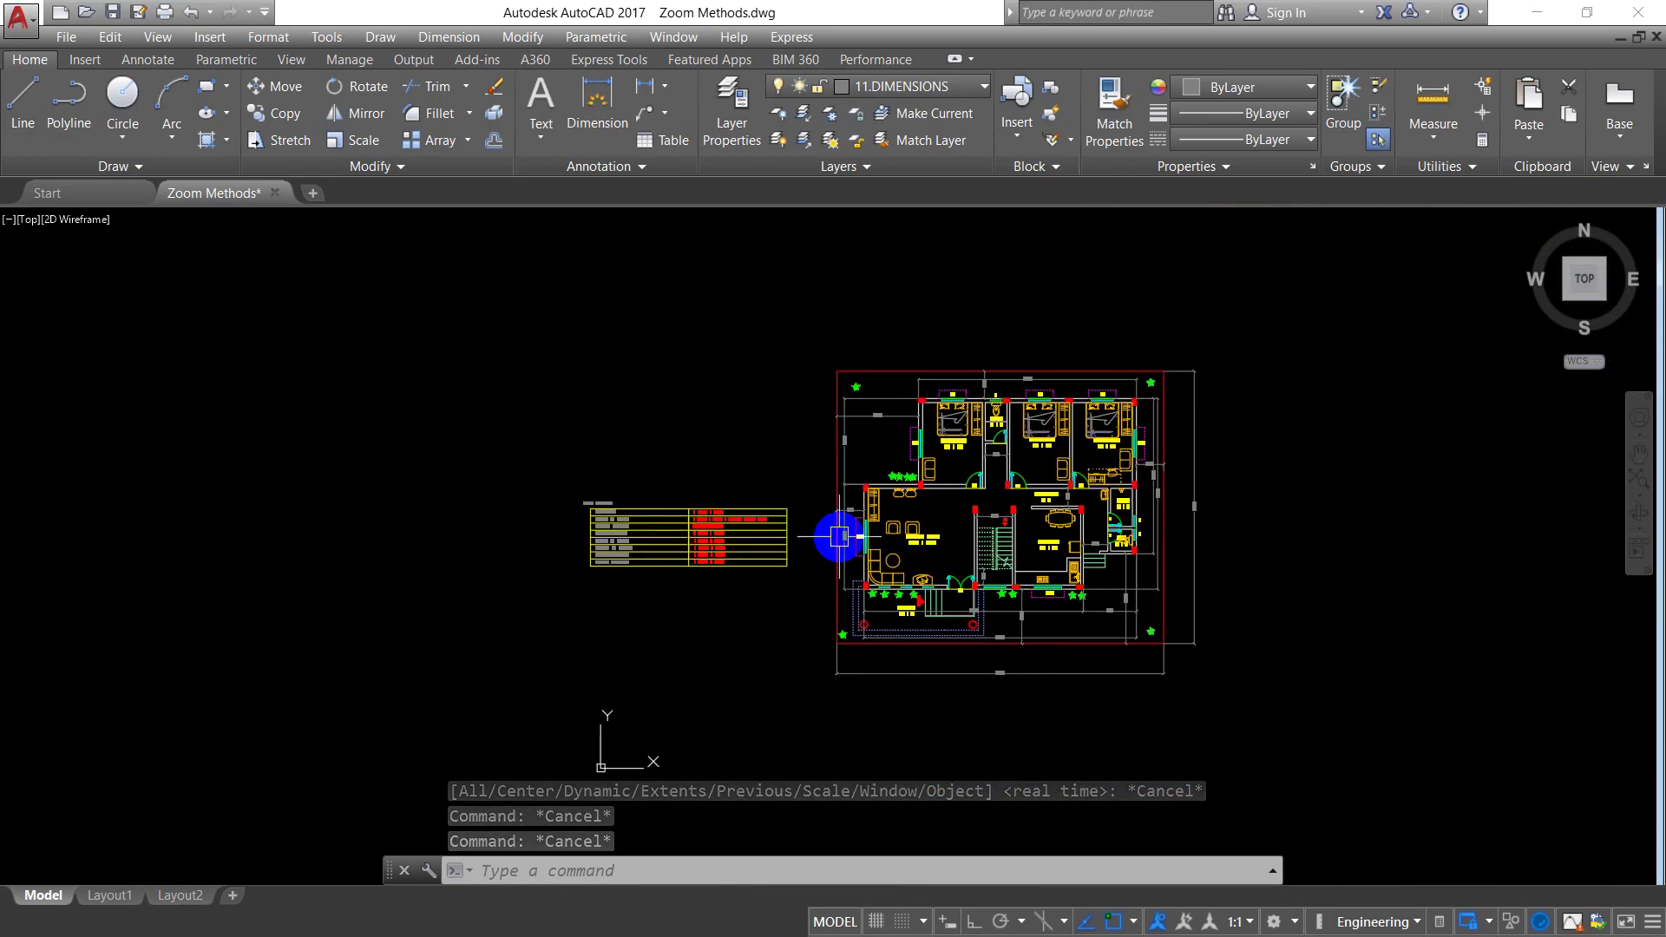
middle_click_drag(851, 462, 834, 469)
scroll(835, 467, "up", 2)
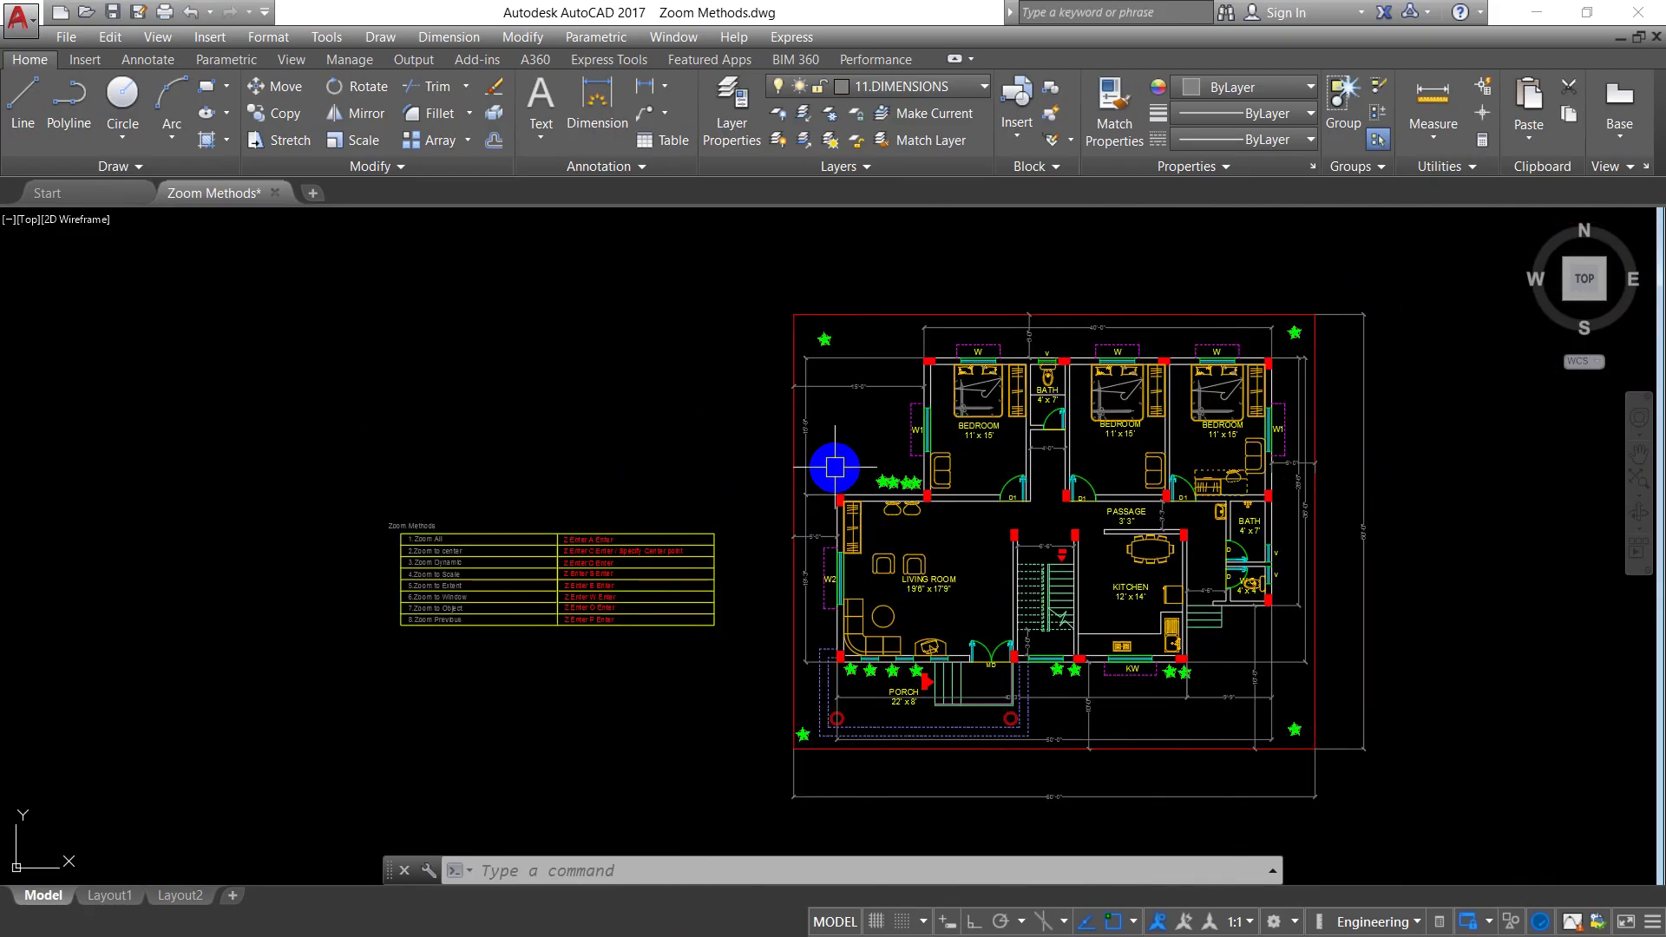
scroll(835, 467, "up", 2)
middle_click_drag(833, 465, 729, 472)
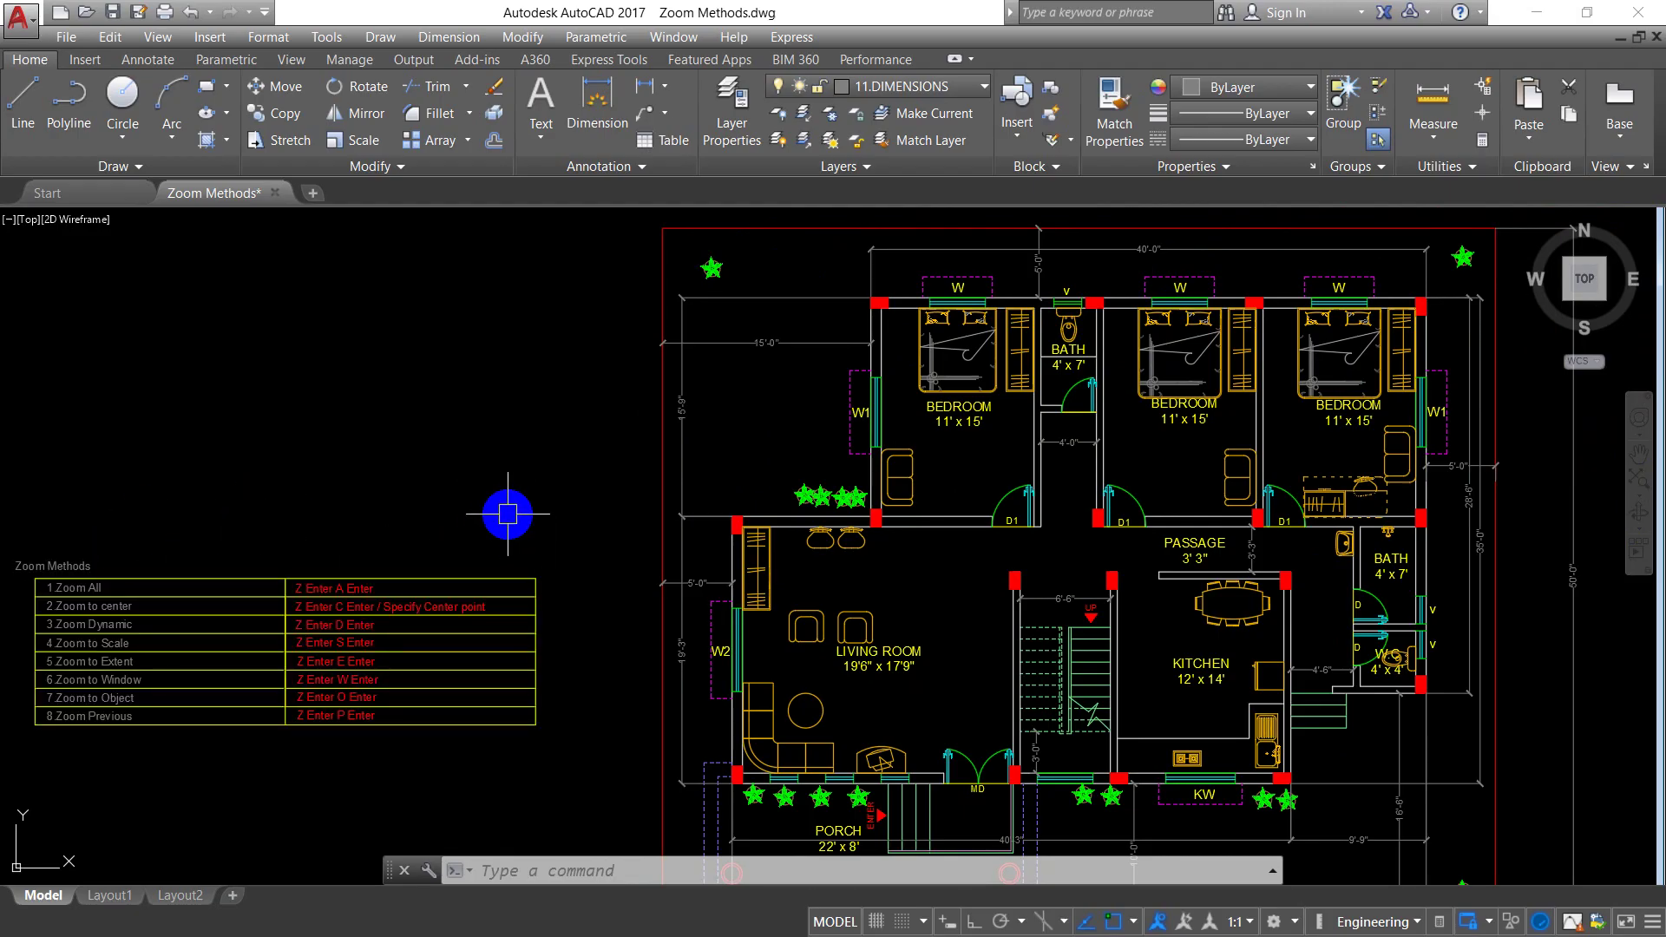
scroll(508, 513, "down", 4)
- Draw two circles, one left of the floor plan and one to its right
middle_click_drag(510, 513, 680, 513)
type("c")
key("Return")
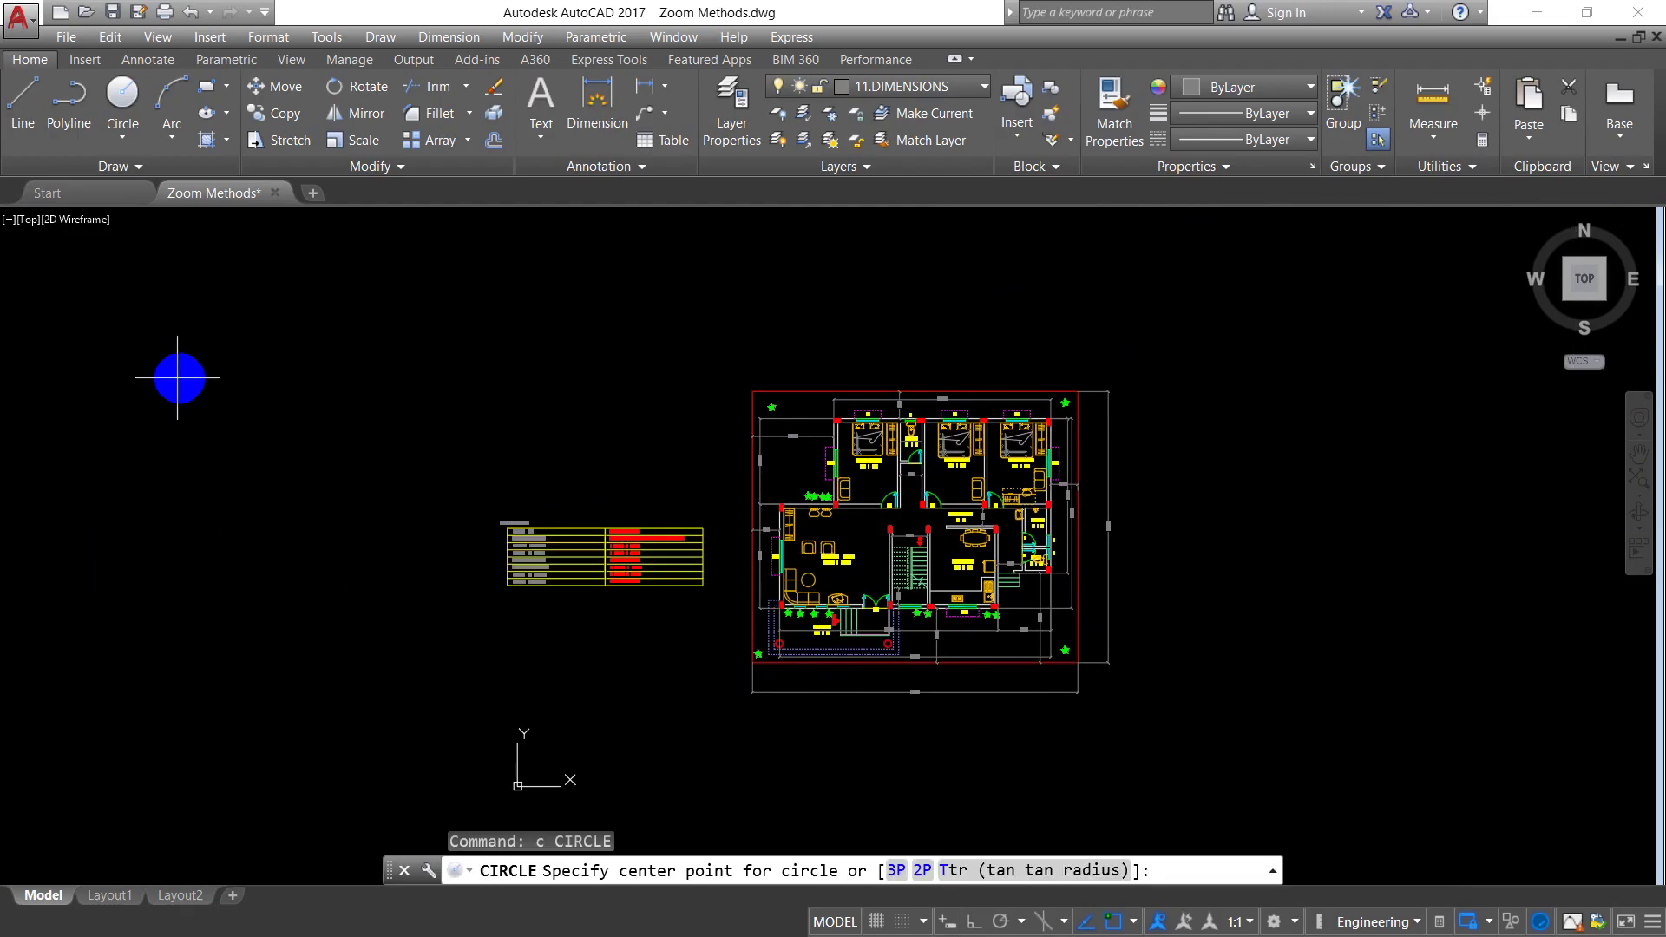
left_click(135, 380)
left_click(190, 379)
key("Return")
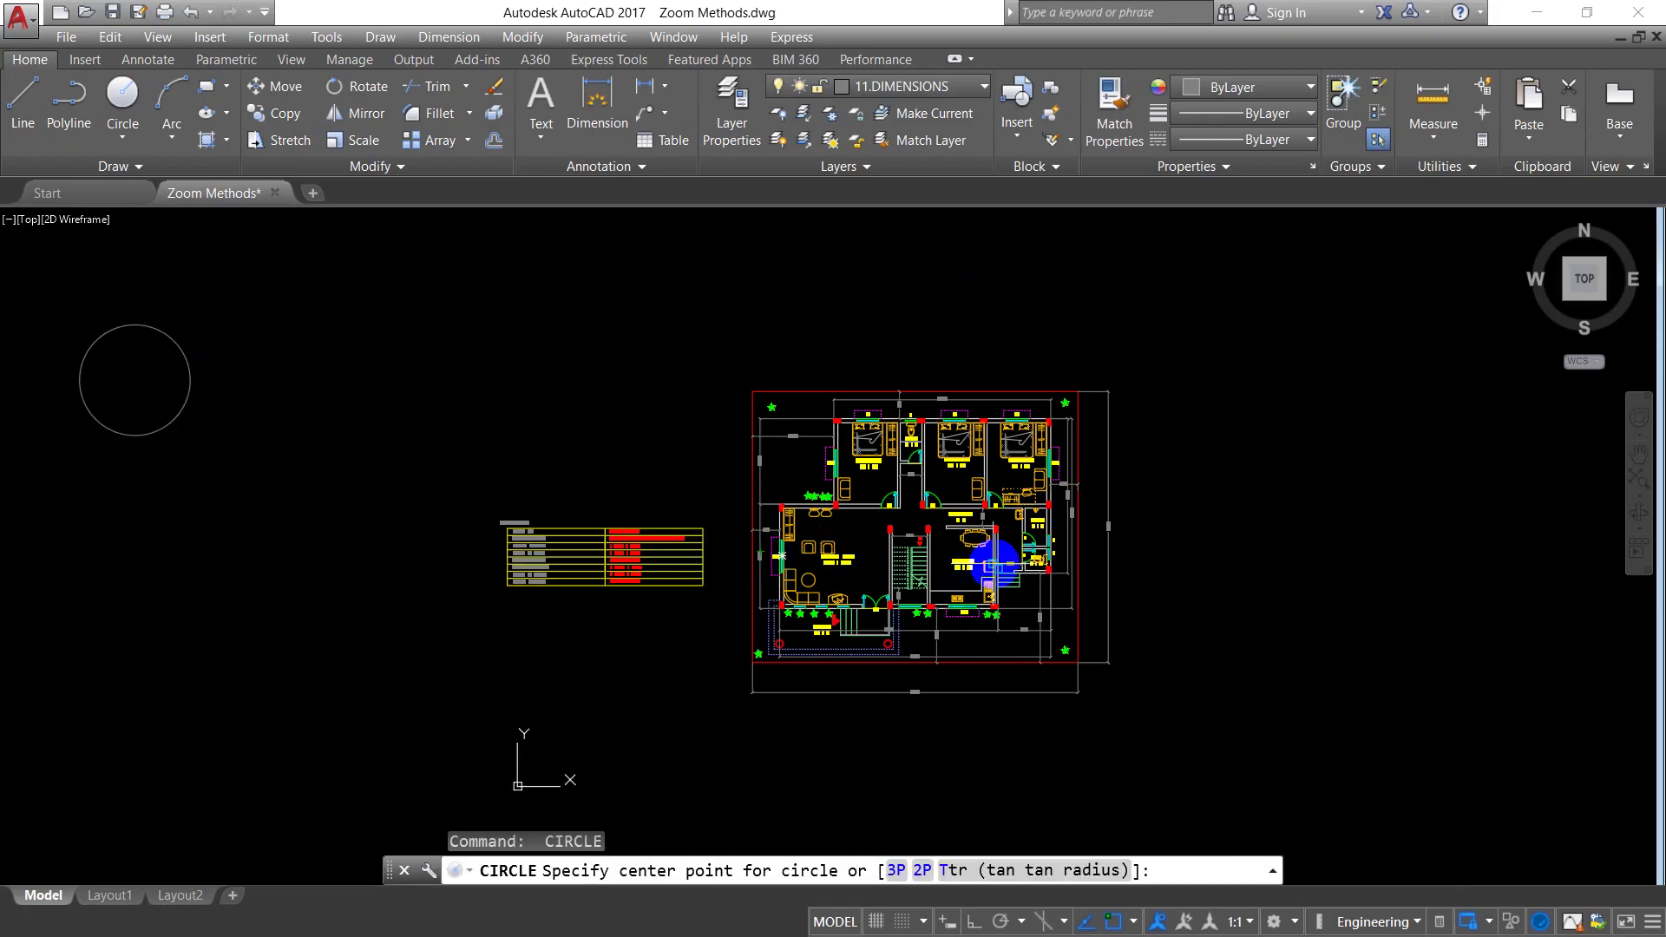
key("Return")
left_click(1373, 482)
left_click(1413, 399)
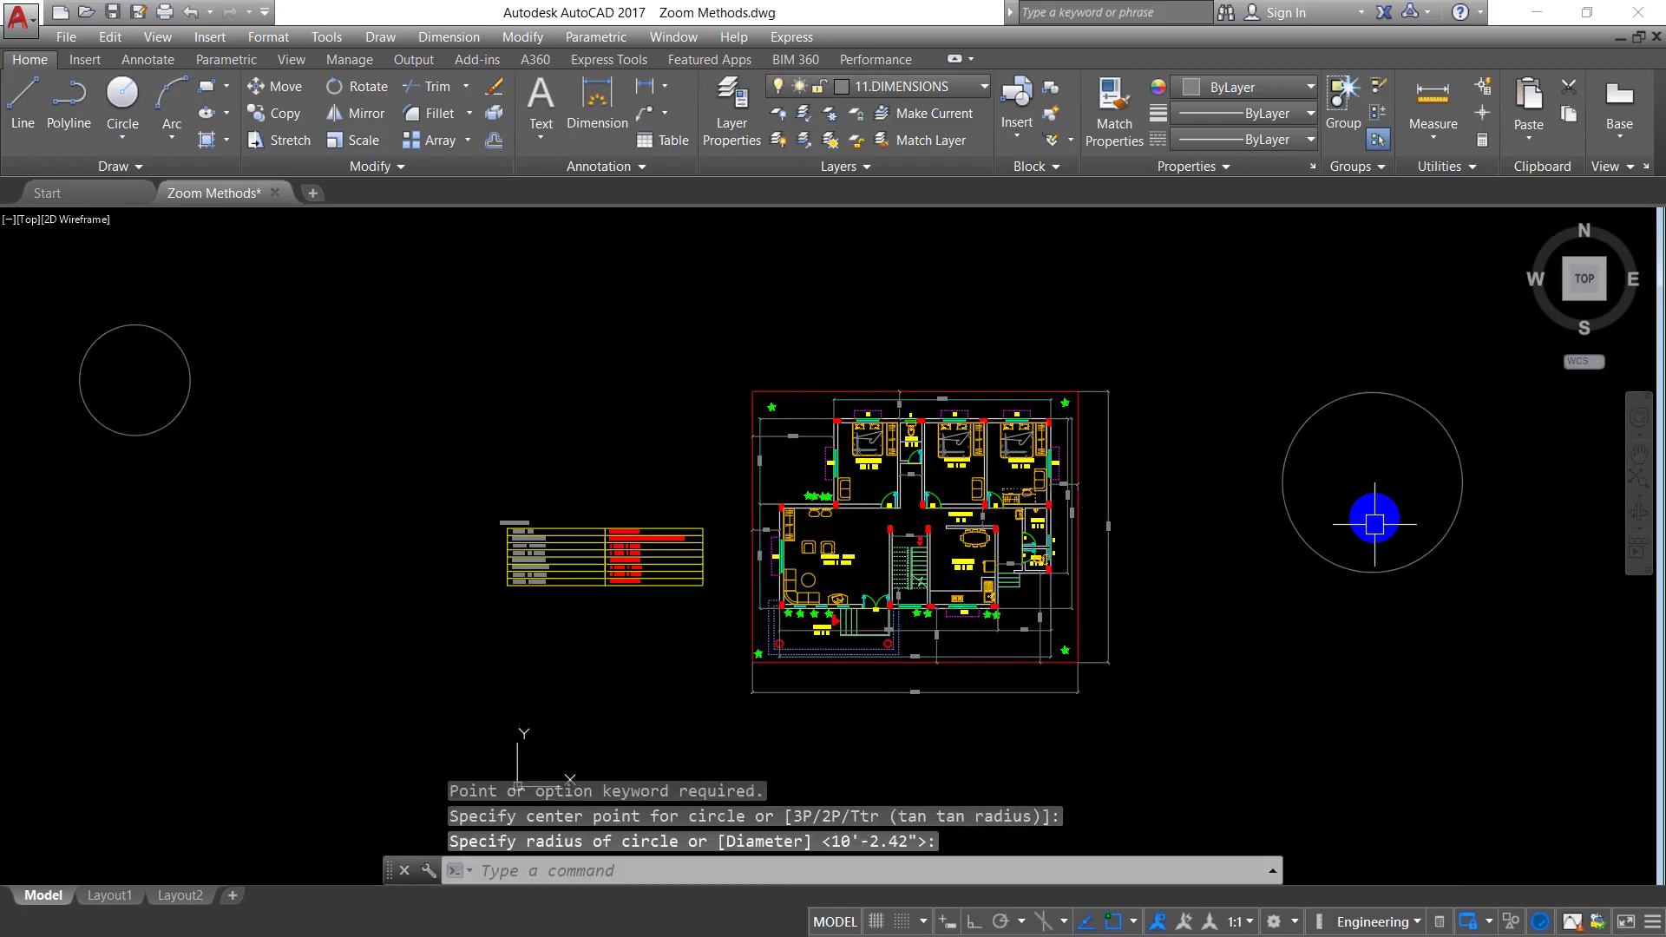
- Draw a short horizontal line below the right-hand circle
type("l")
key("Return")
left_click(1440, 656)
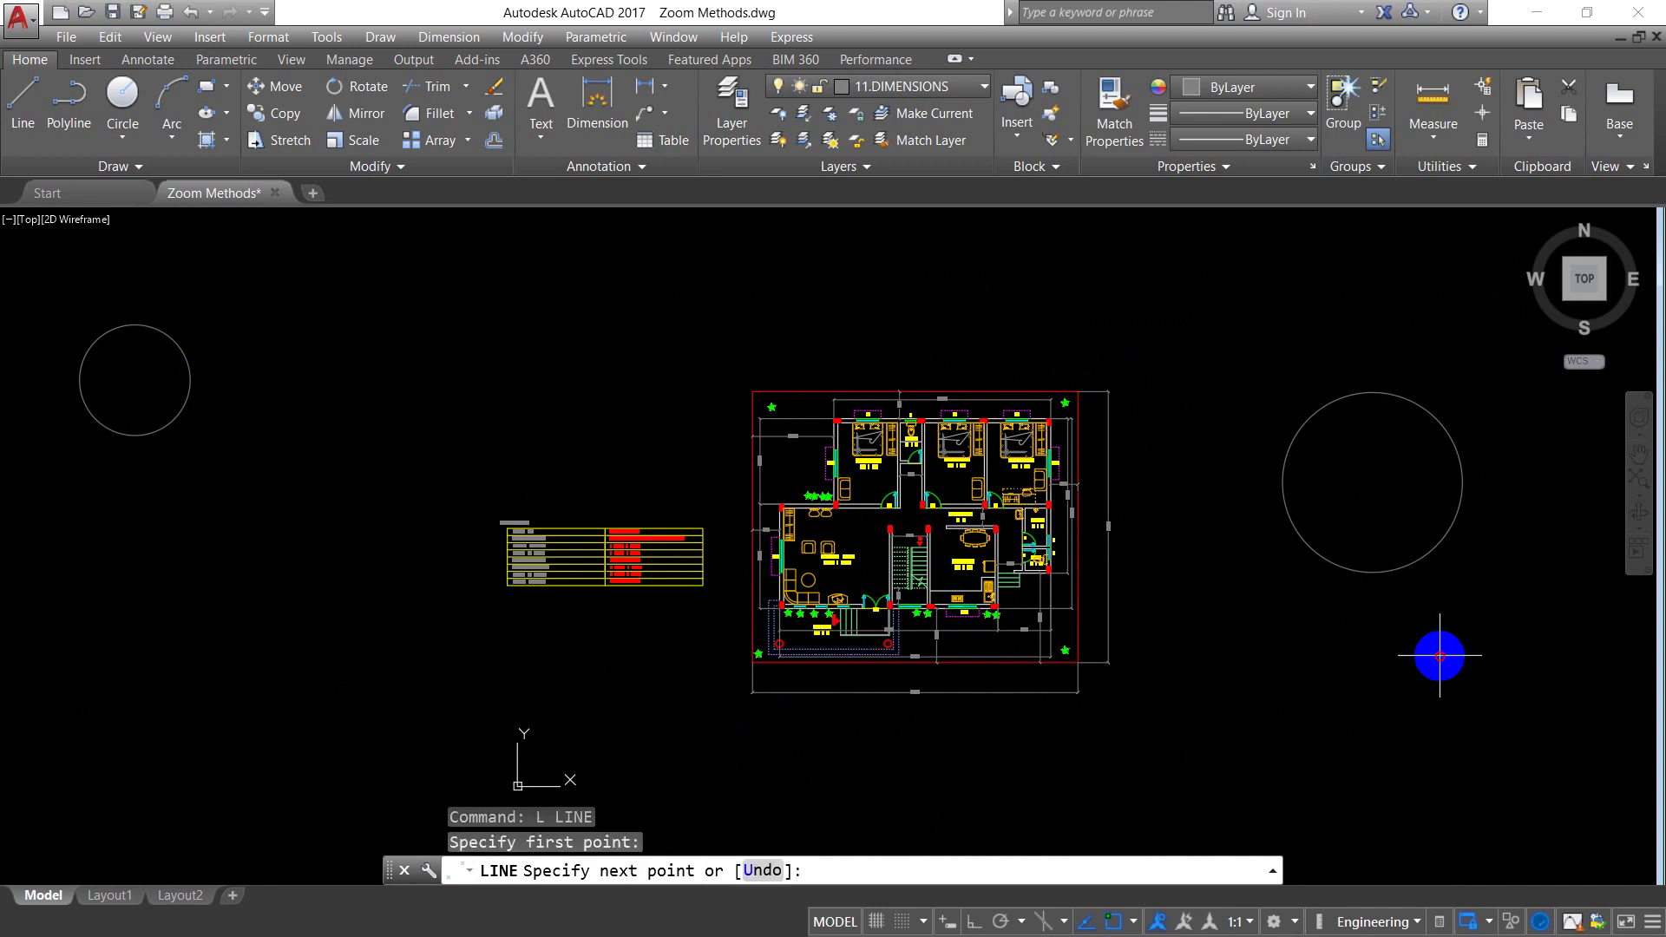
left_click(1561, 650)
key("Return")
left_click(1542, 756)
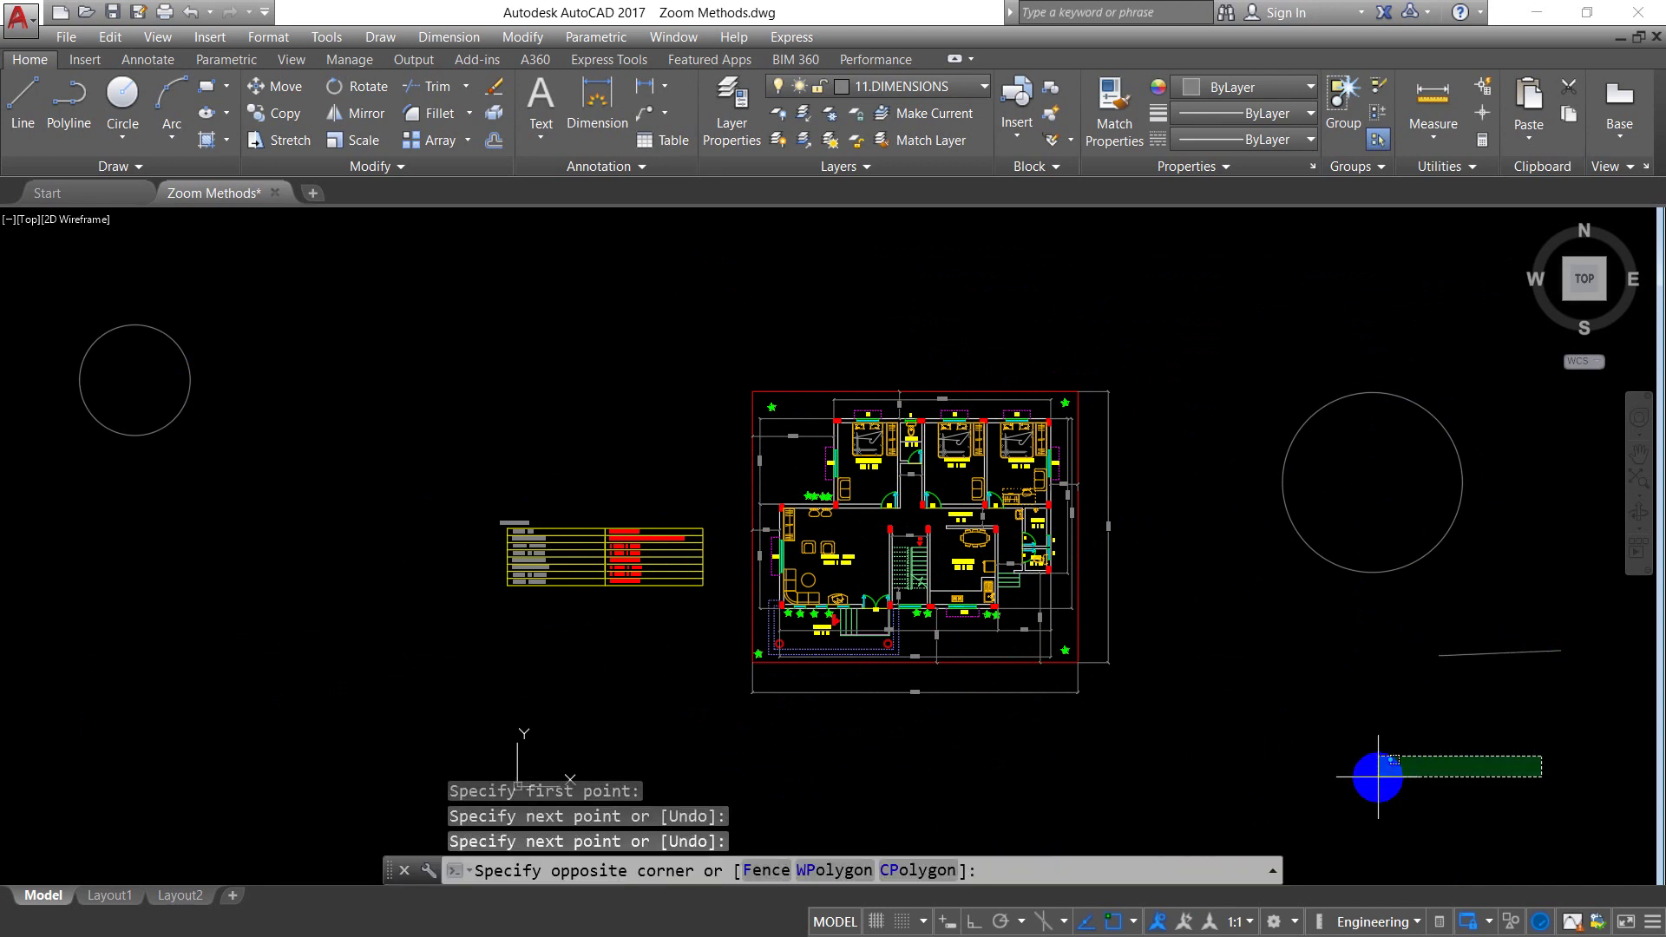
left_click(1394, 777)
key("Escape")
key("Escape")
- Draw a rectangle in the empty space at lower left
type("rec")
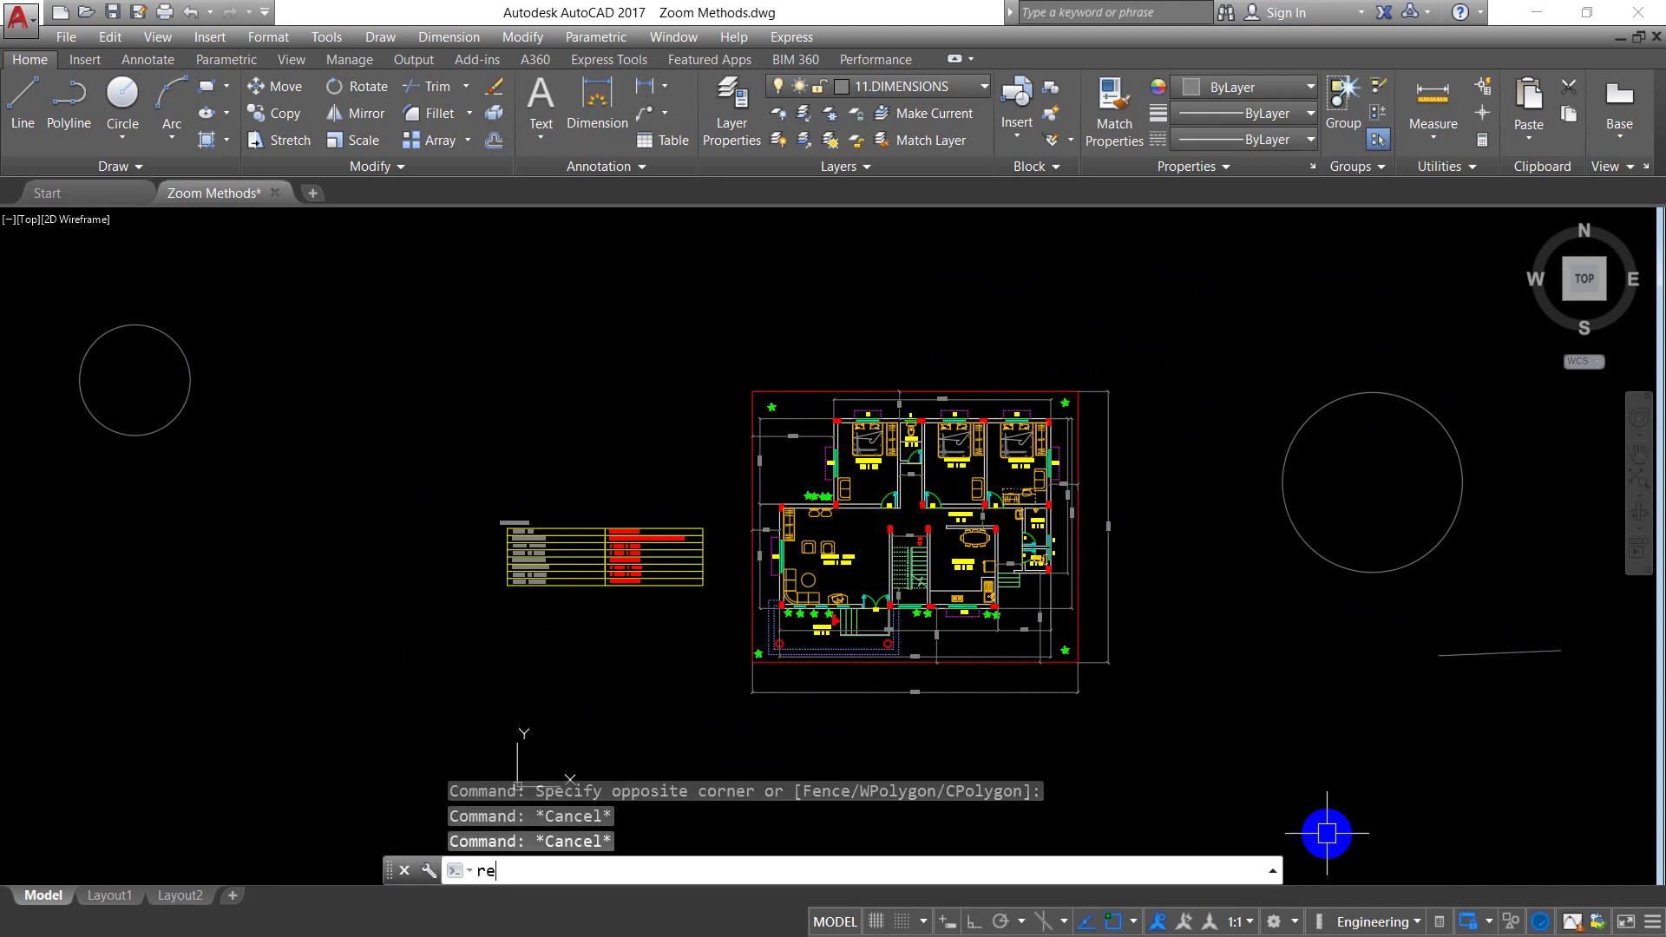
key("Return")
left_click(80, 775)
left_click(219, 679)
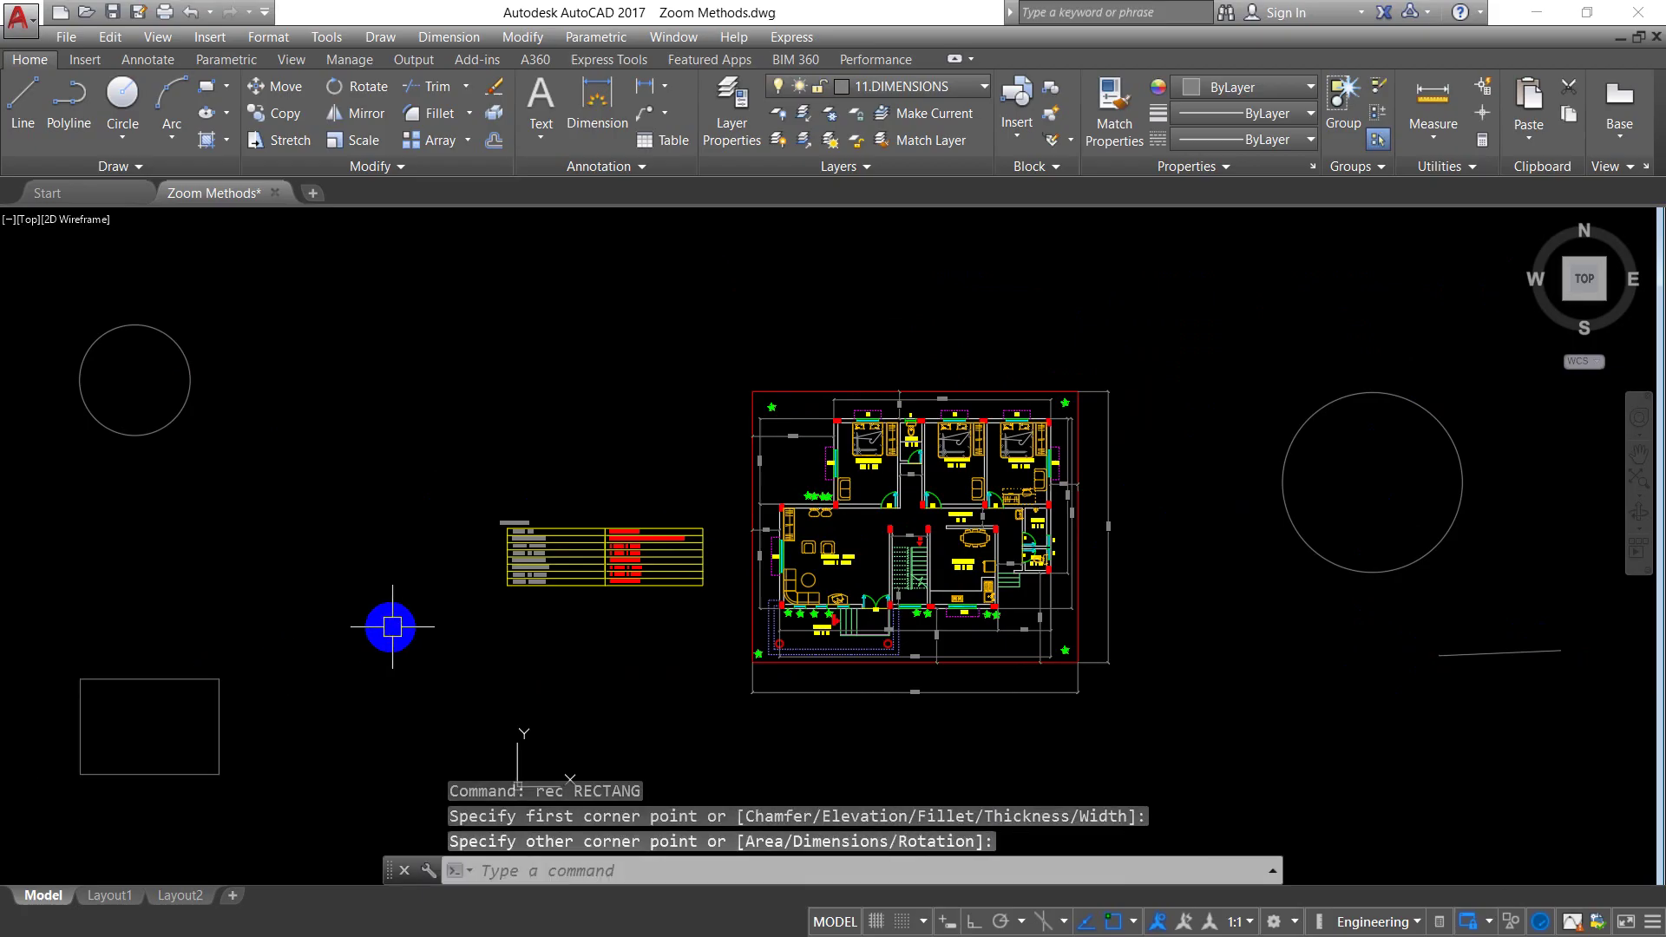
left_click(459, 410)
left_click(549, 305)
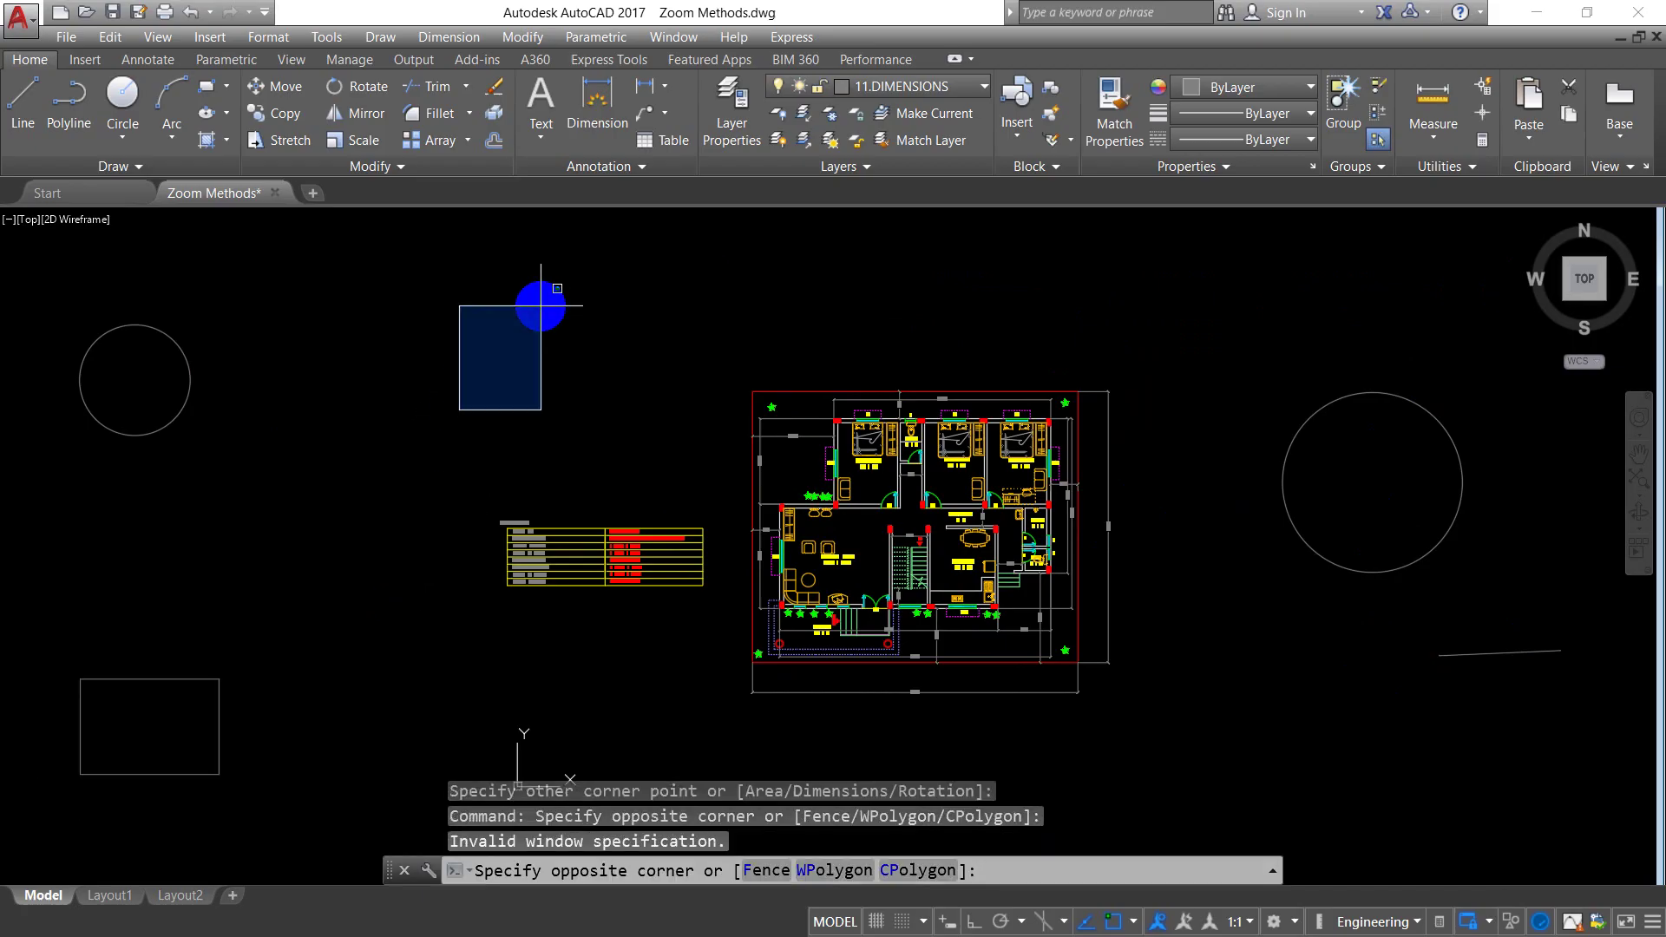
key("Escape")
- Draw a second small rectangle above the Zoom Methods table
type("rec")
key("Return")
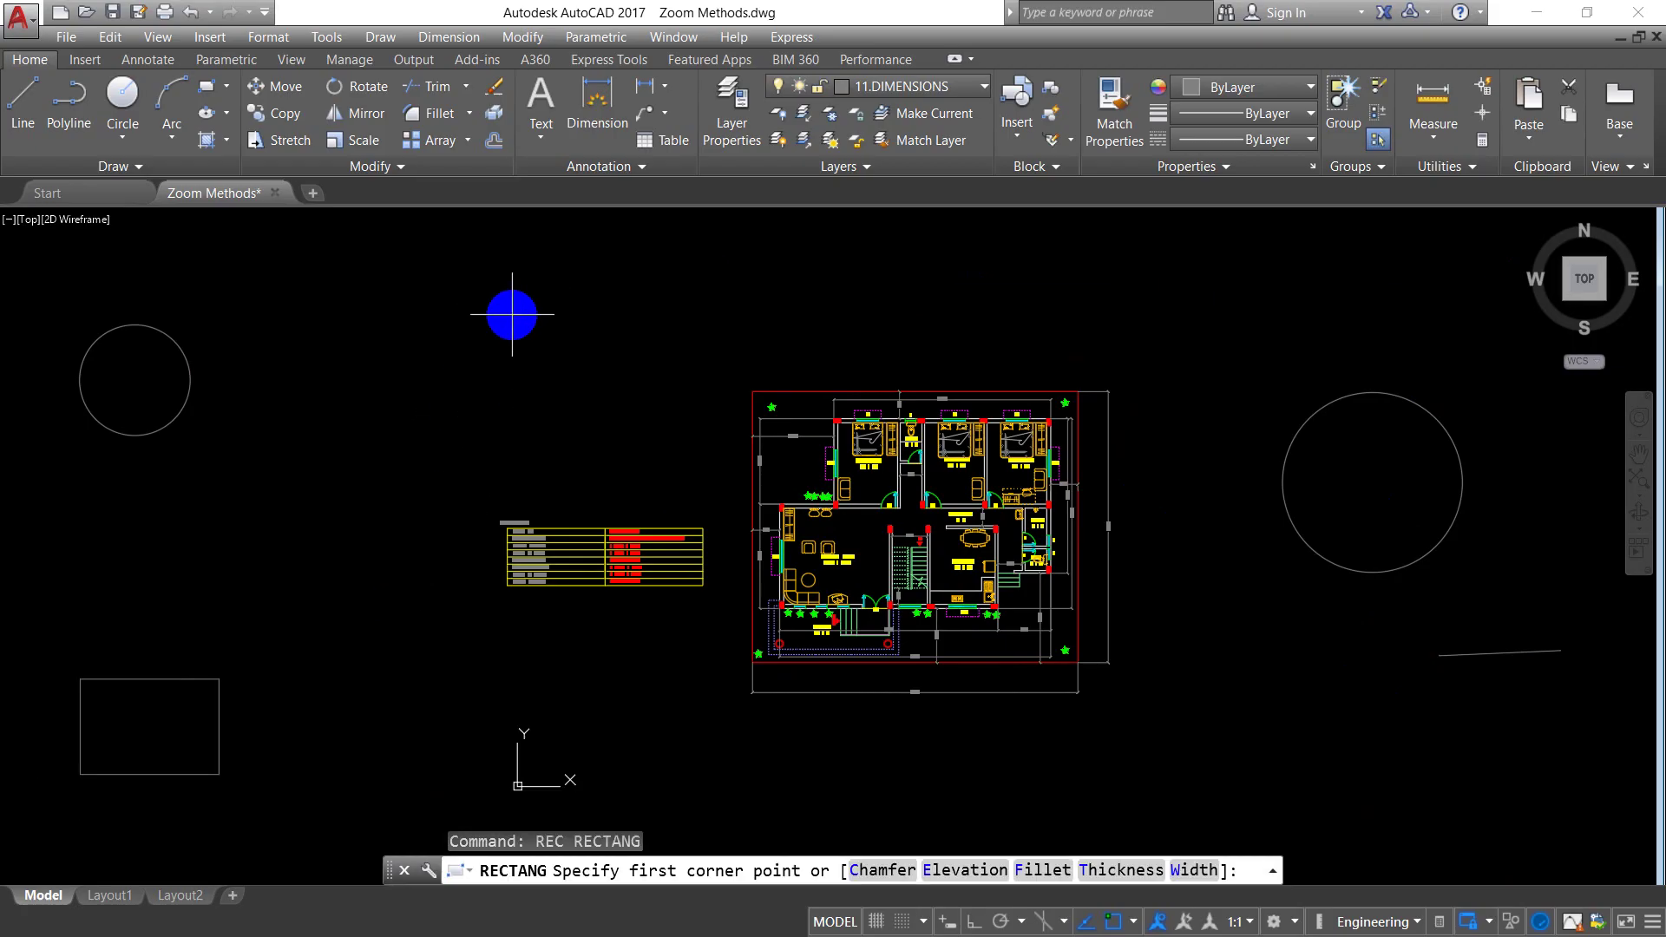
left_click(516, 269)
left_click(582, 353)
key("Escape")
key("Escape")
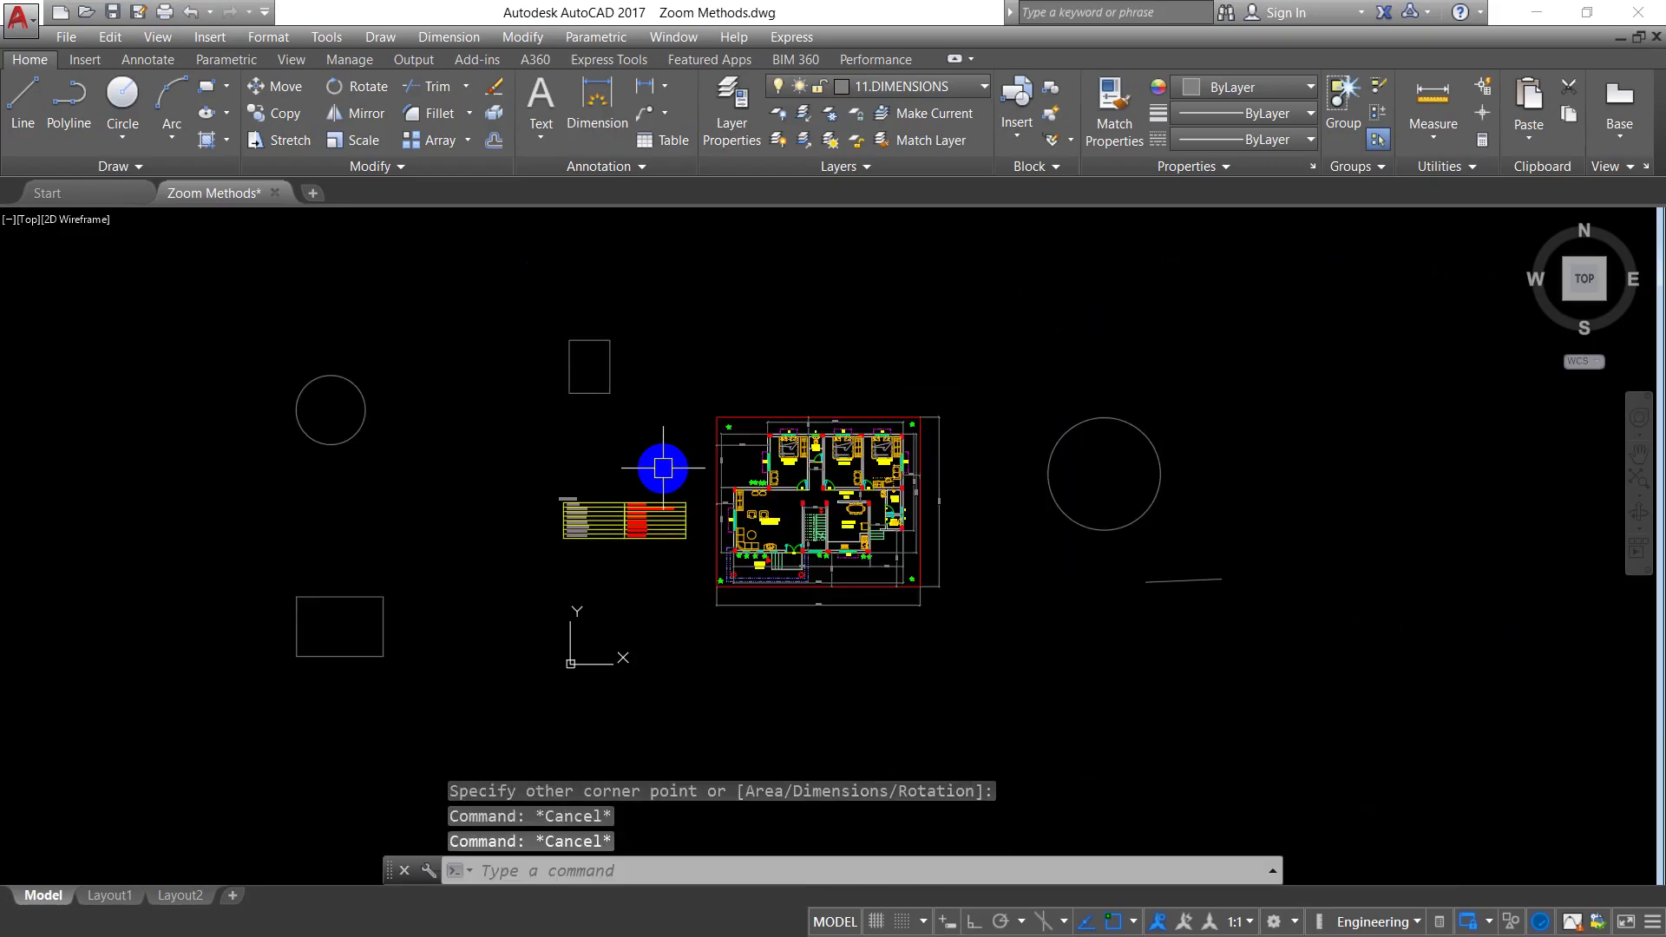
- Zoom in closely on the floor plan and bring the Zoom Methods table into view
scroll(892, 573, "up", 2)
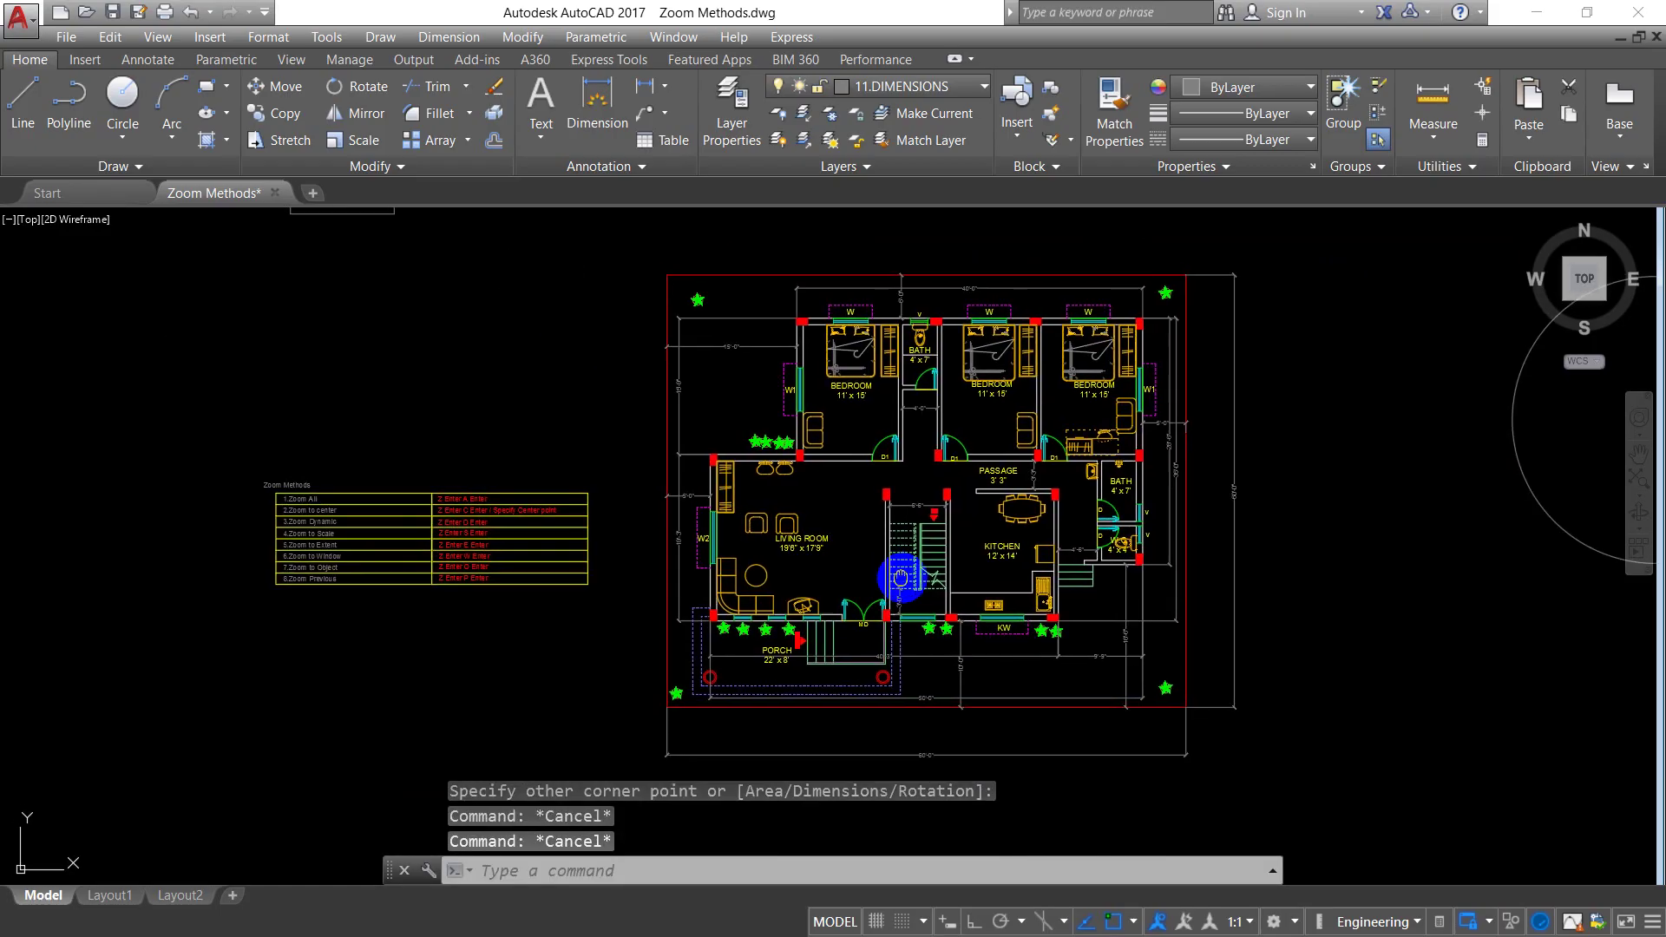
mouse_move(891, 573)
middle_mouse_down()
mouse_move(928, 603)
mouse_move(956, 595)
mouse_move(964, 625)
middle_mouse_up()
scroll(928, 603, "up", 2)
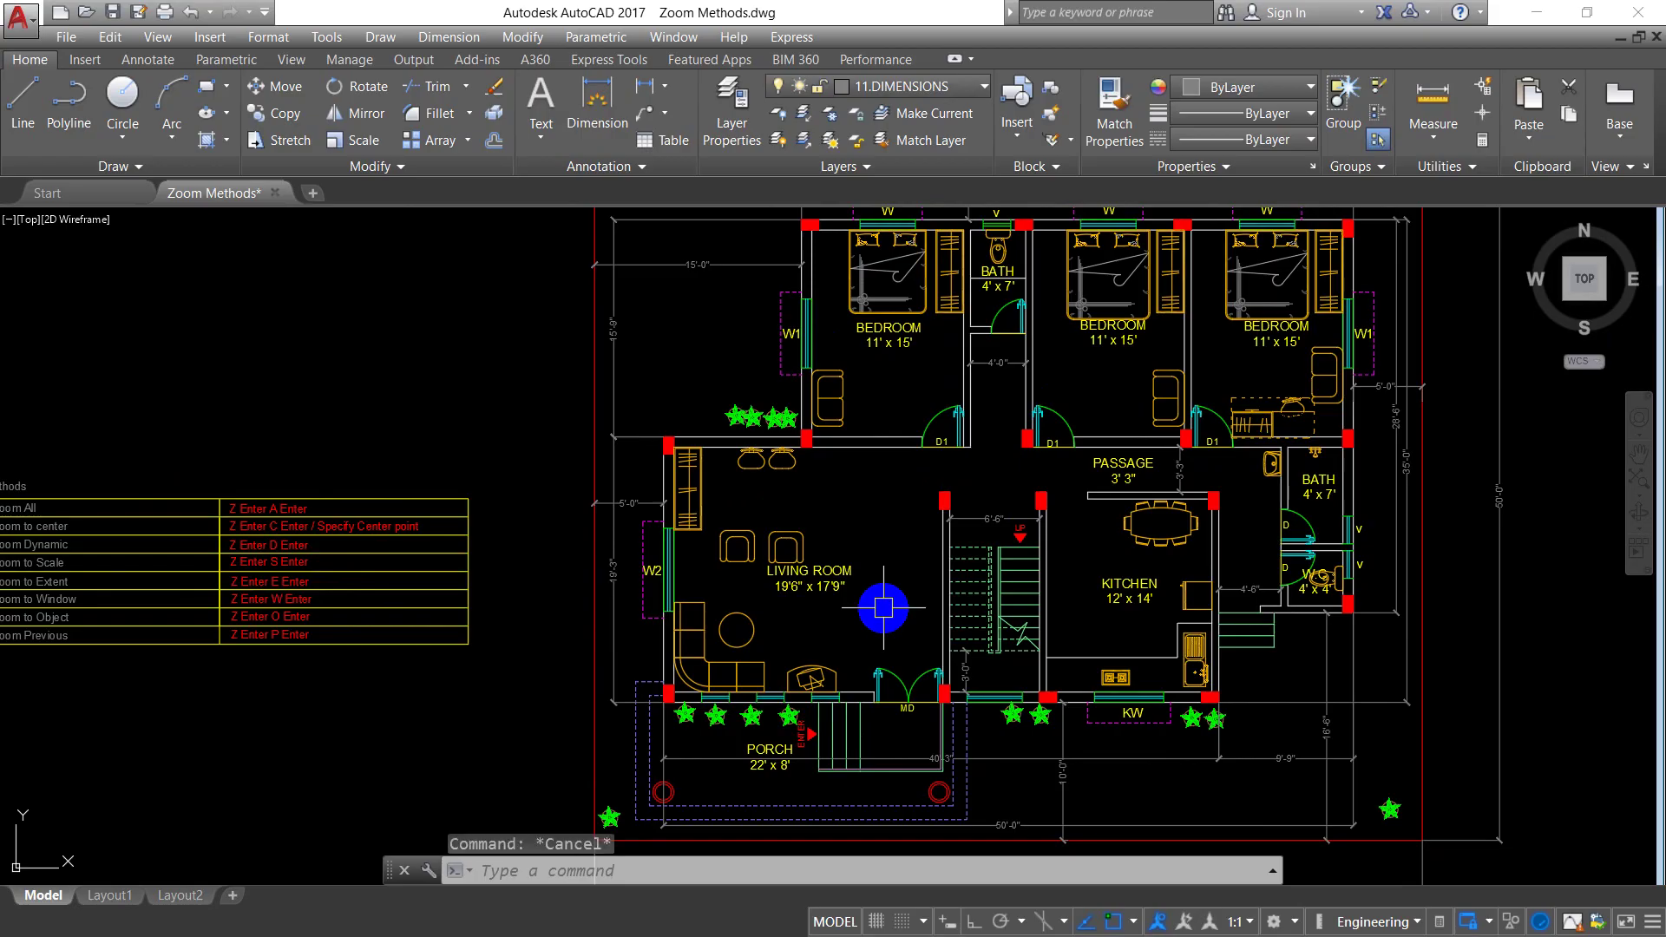
key("Escape")
key("Escape")
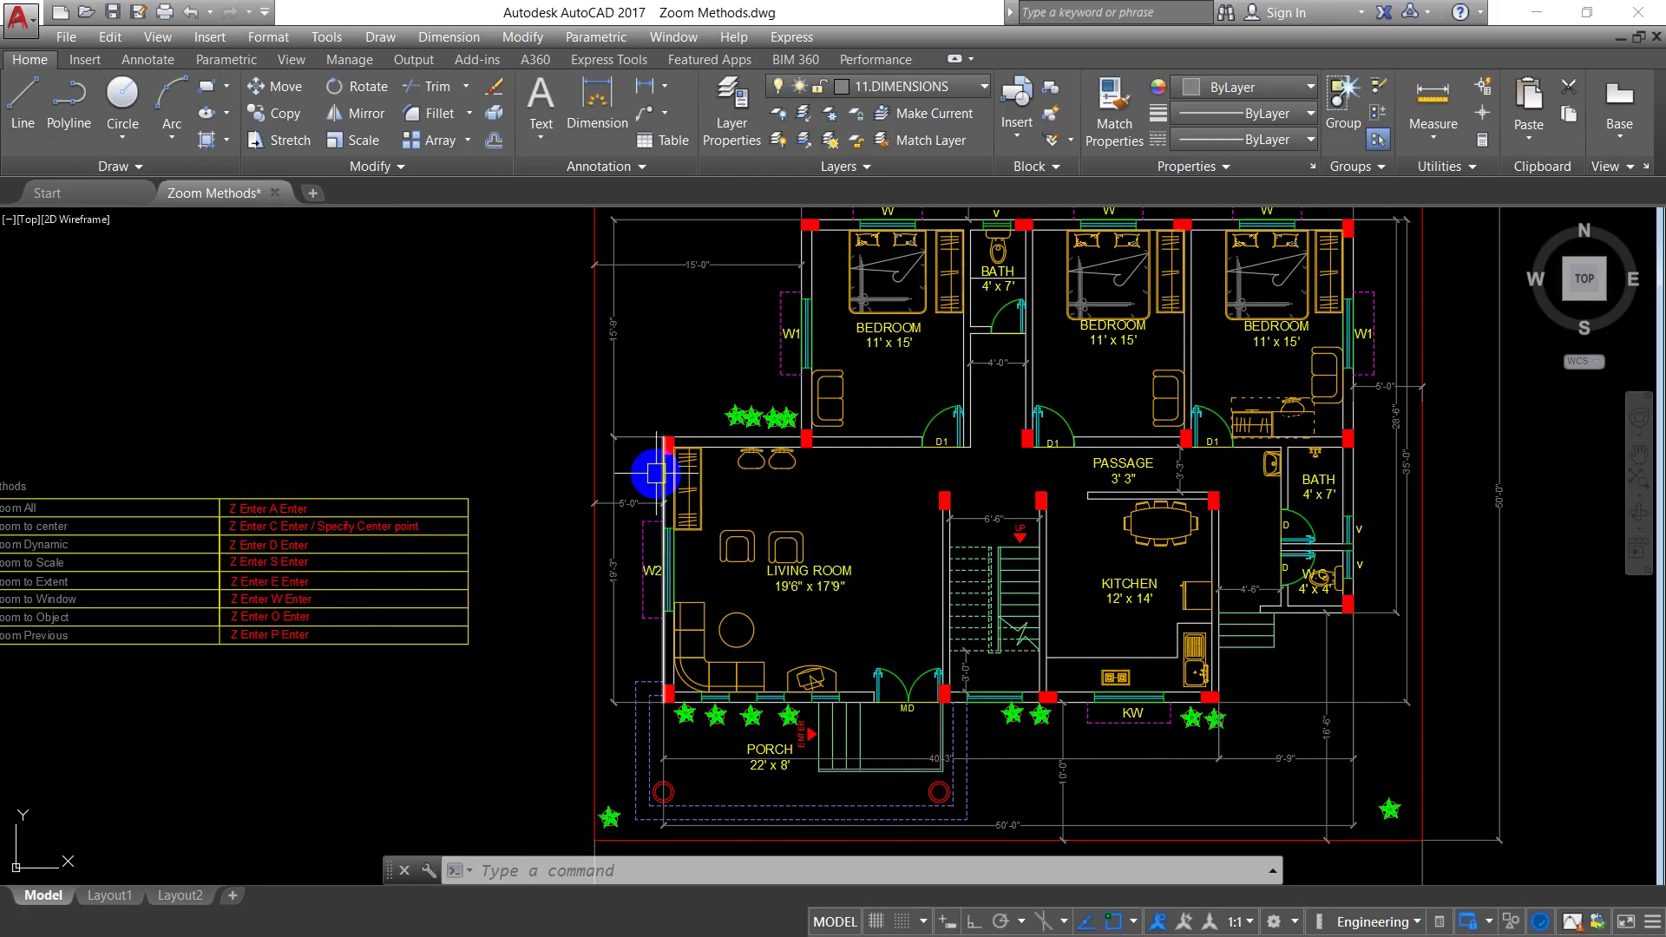
middle_click_drag(538, 502, 654, 494)
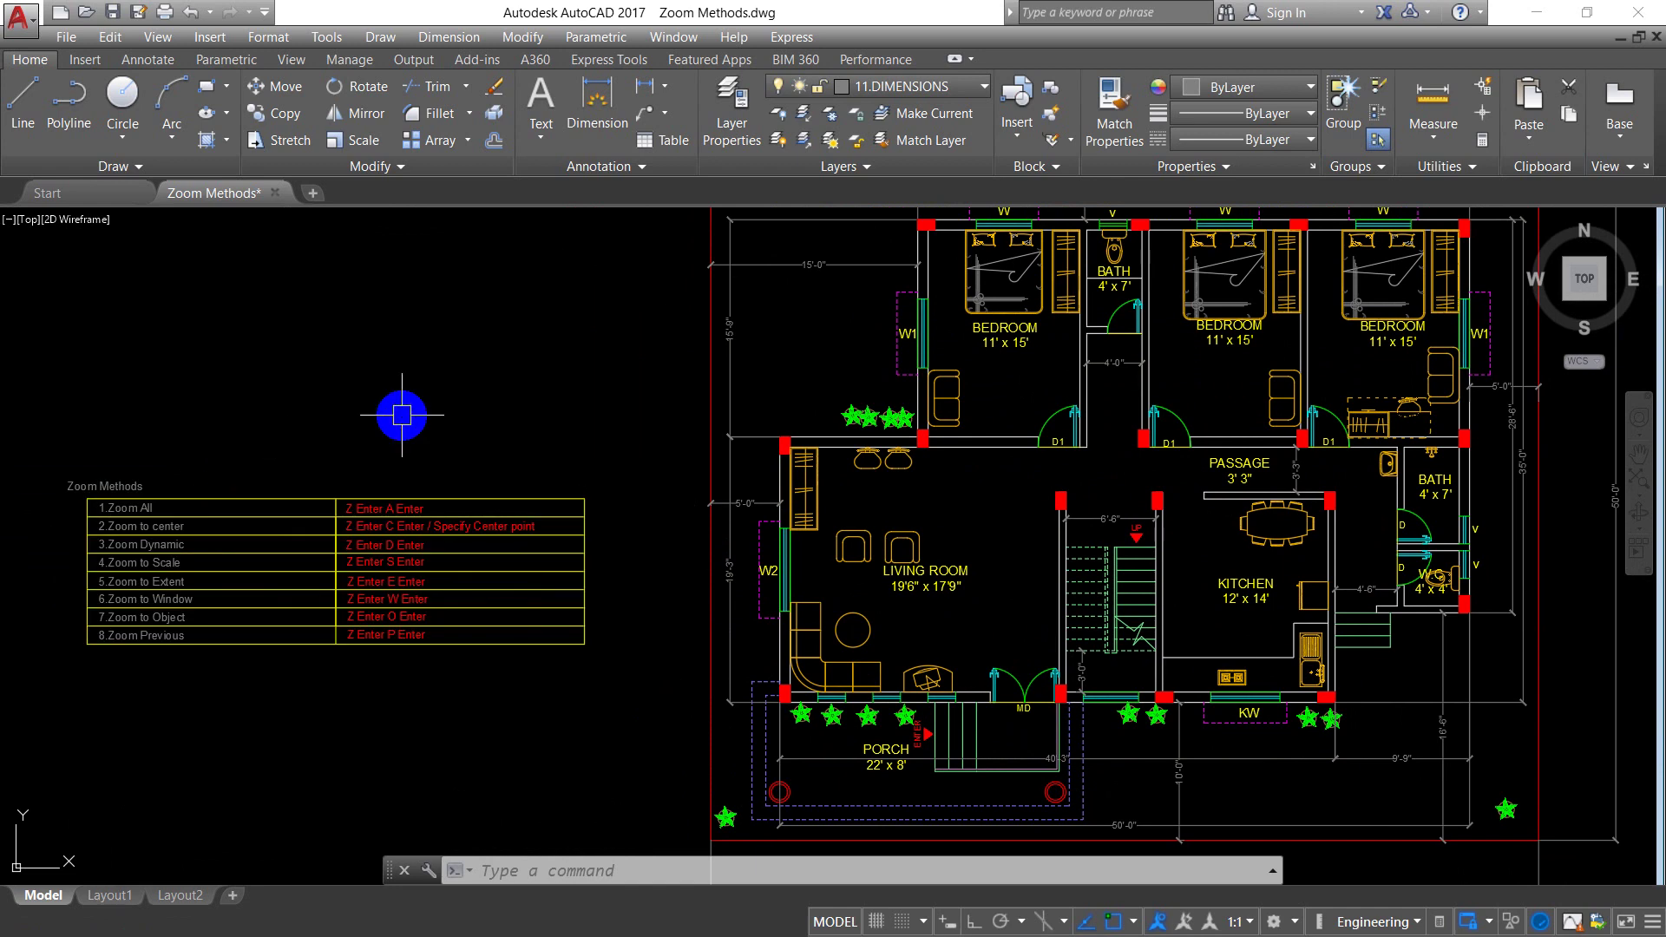
- Run Zoom All so every object in the drawing fits the view
type("z")
key("Return")
type("a")
key("Return")
key("Return")
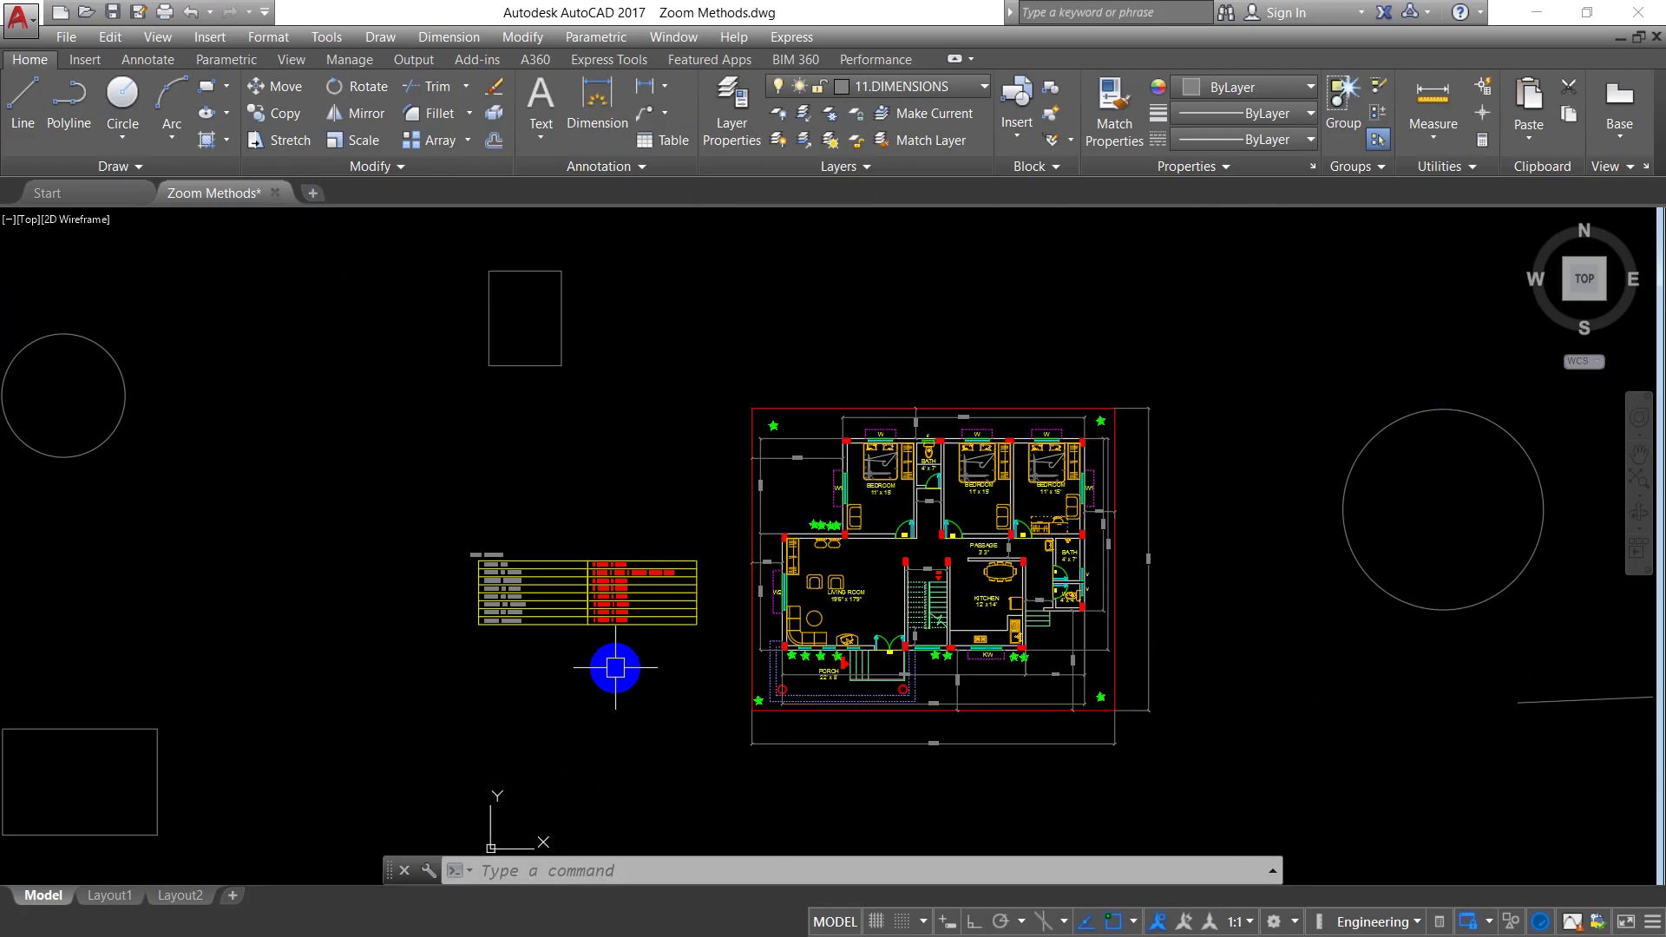
- Erase the left circle and both rectangles using selection windows
key("Escape")
key("Escape")
key("Escape")
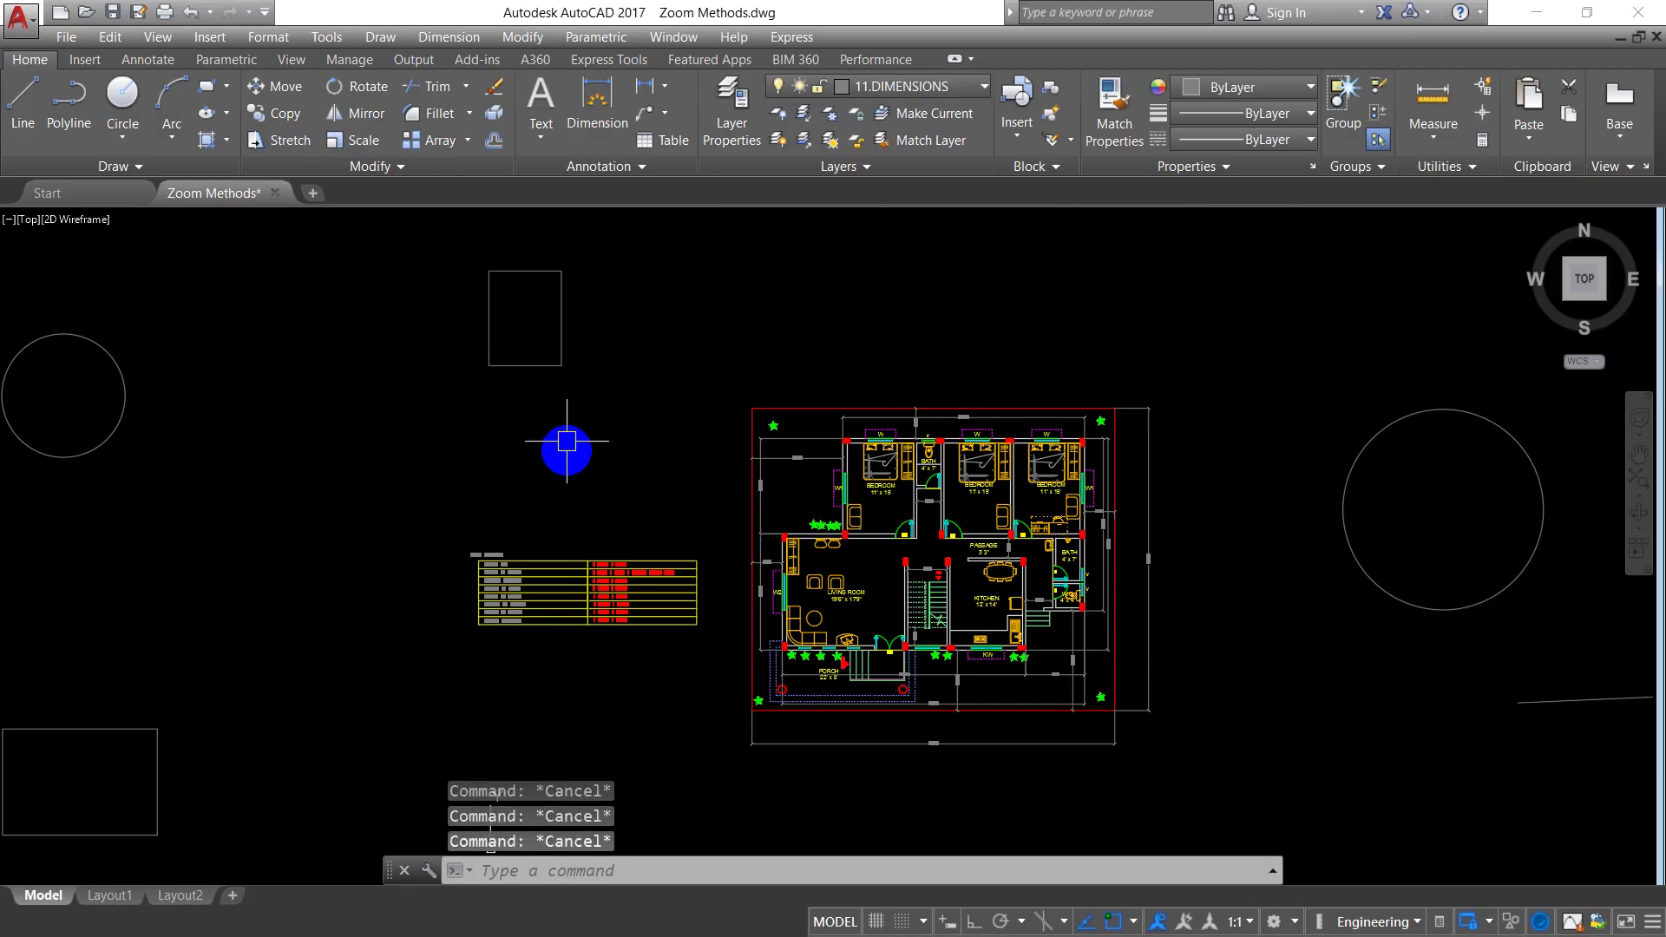
left_click(619, 282)
left_click(26, 388)
left_click(227, 683)
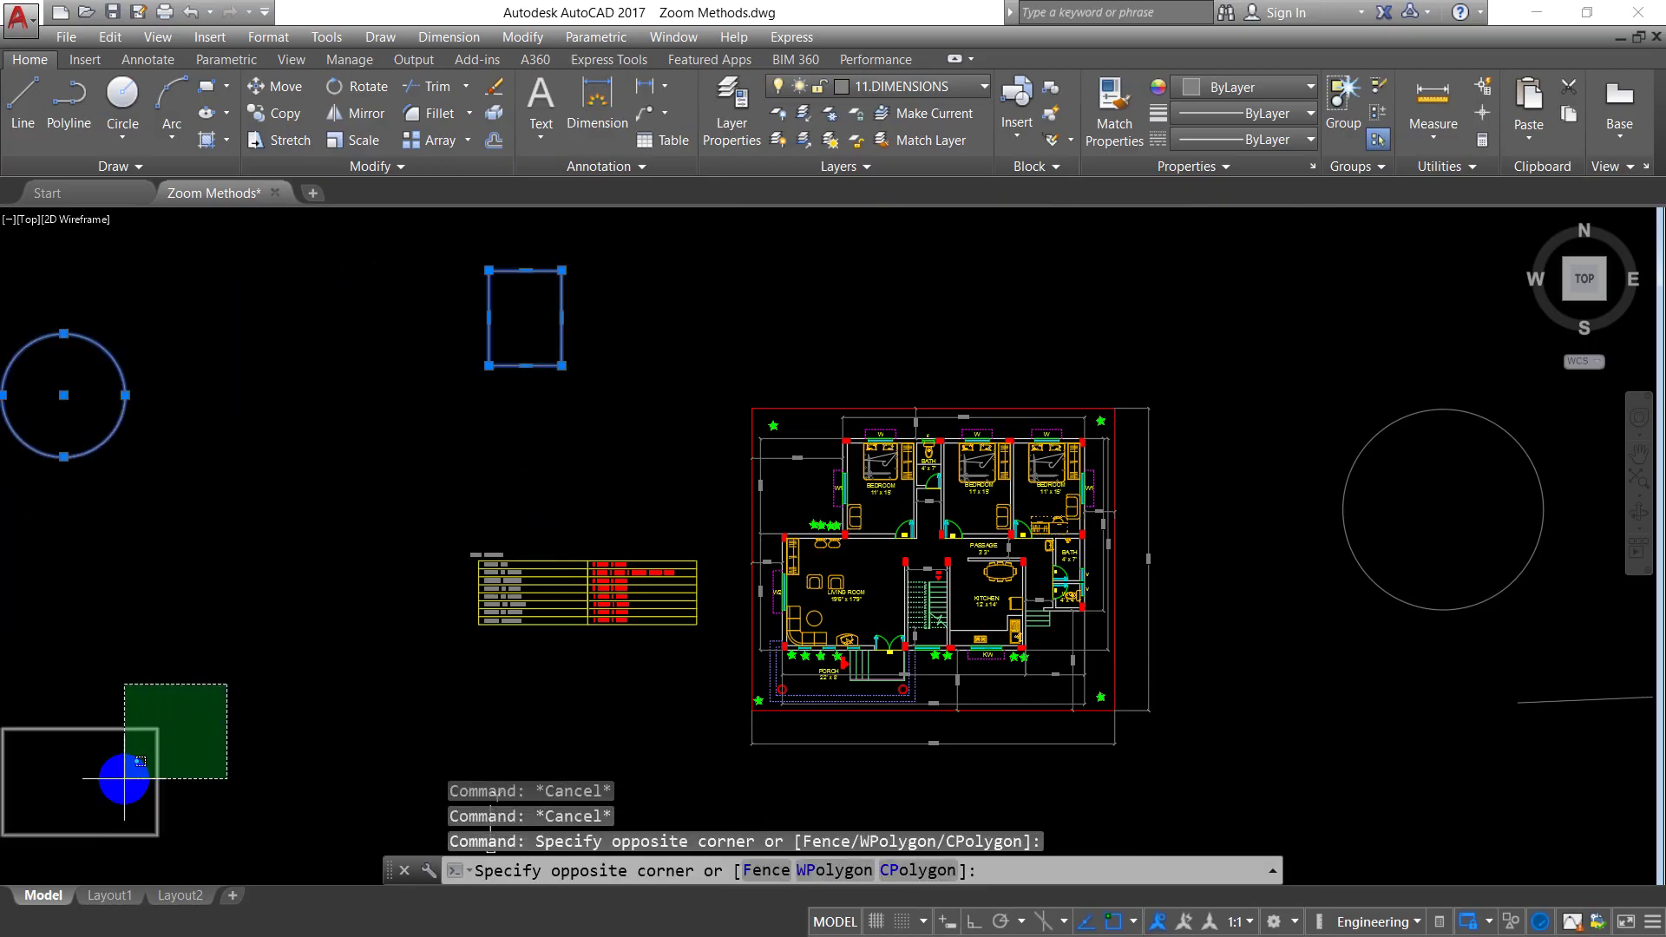
left_click(109, 803)
type("e")
key("Return")
- Delete the right-hand circle and the short line
left_click(1649, 838)
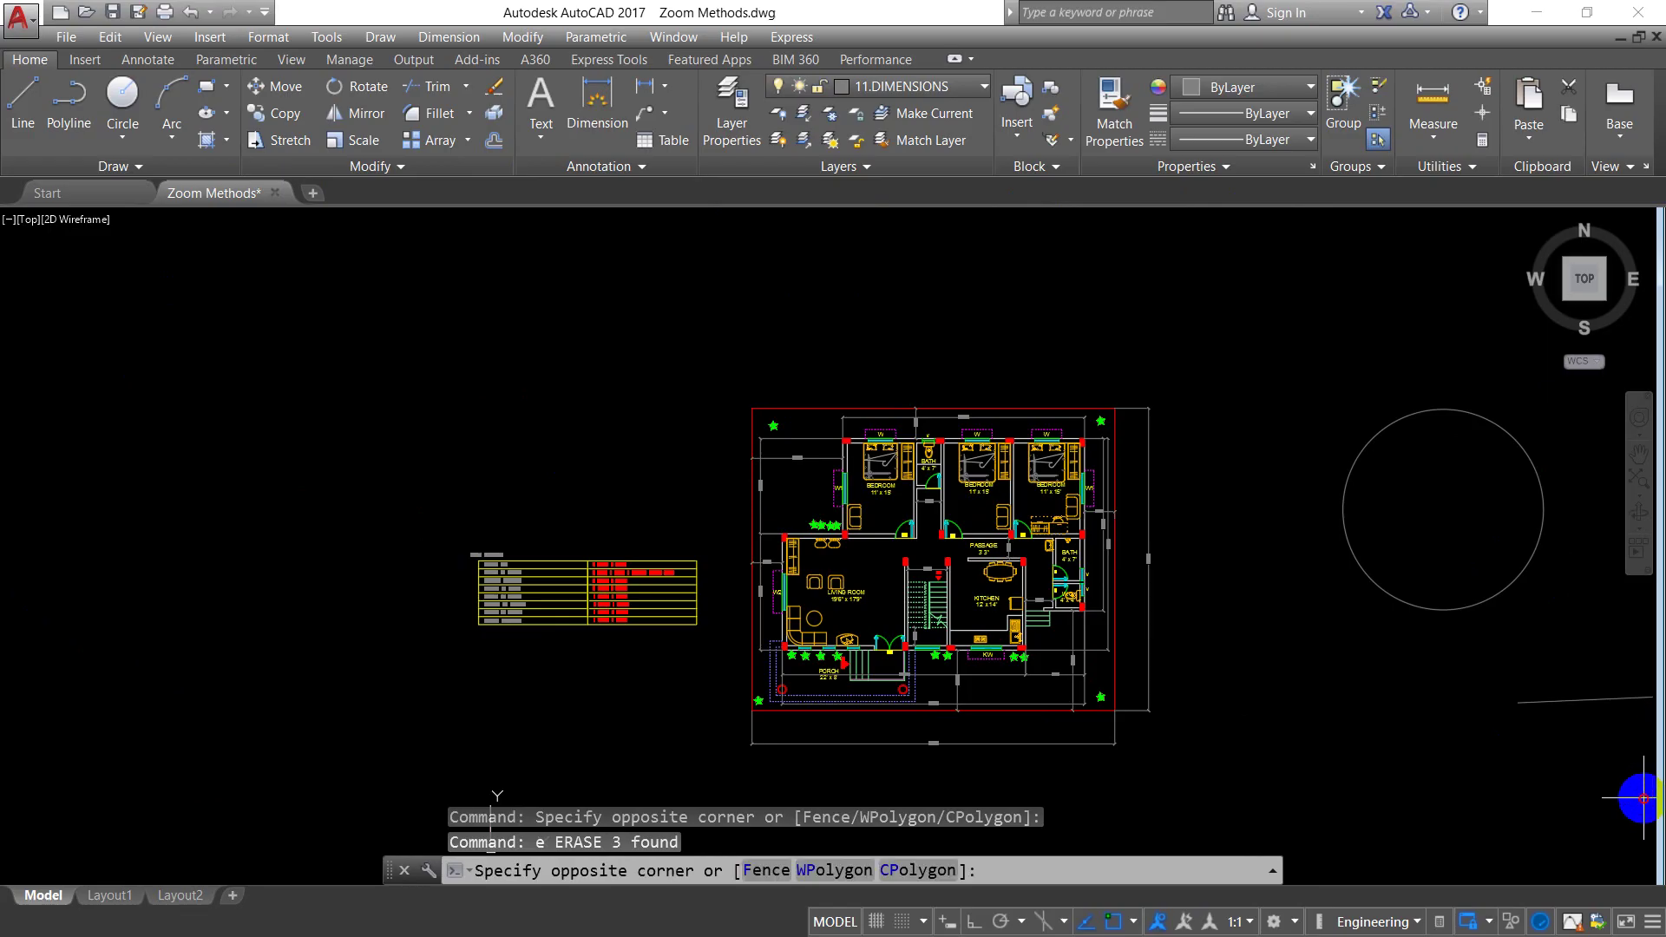
left_click(1457, 539)
key("Delete")
key("Escape")
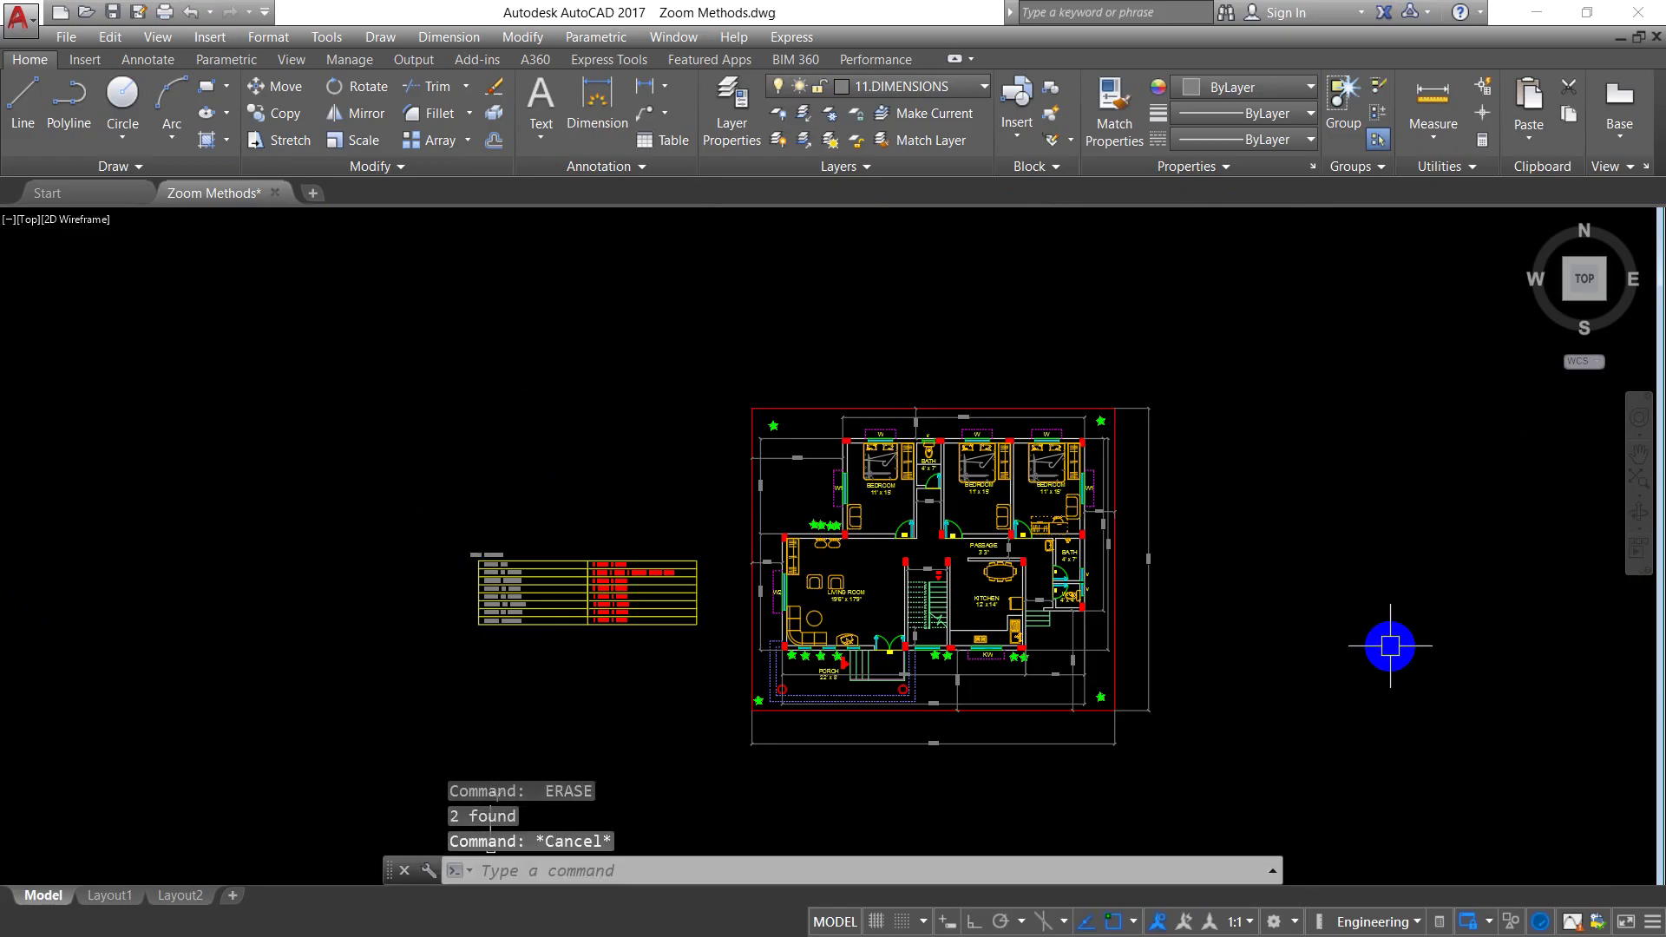
key("Escape")
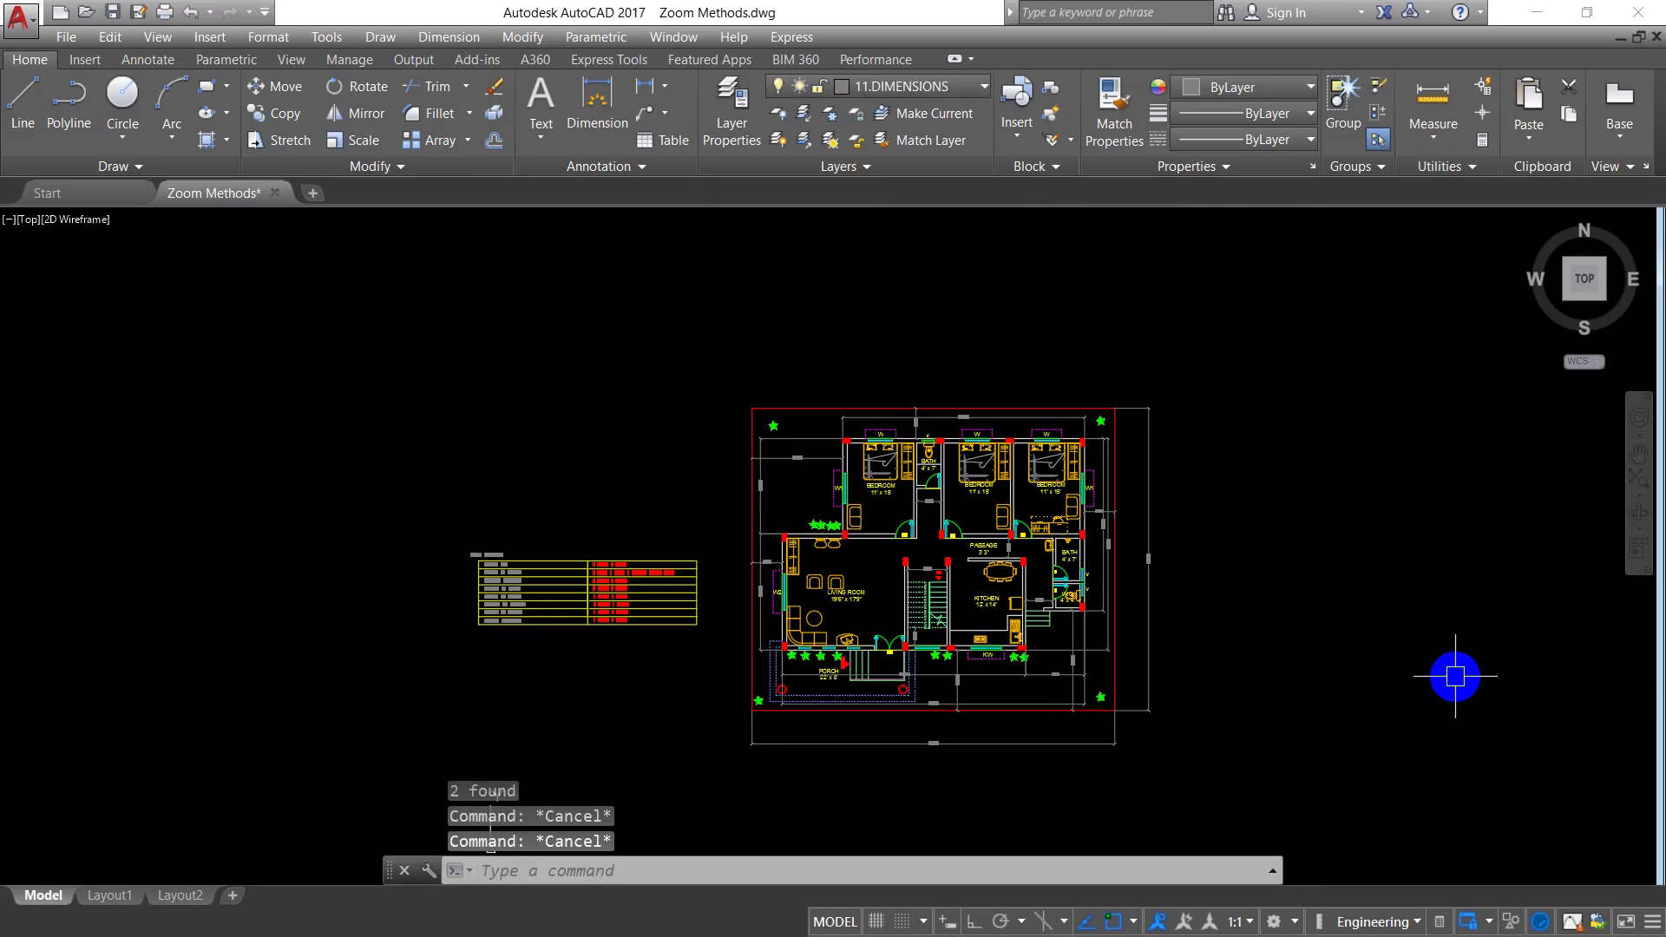
- Run Zoom All to show the whole drawing
type("z")
key("Return")
type("a")
key("Return")
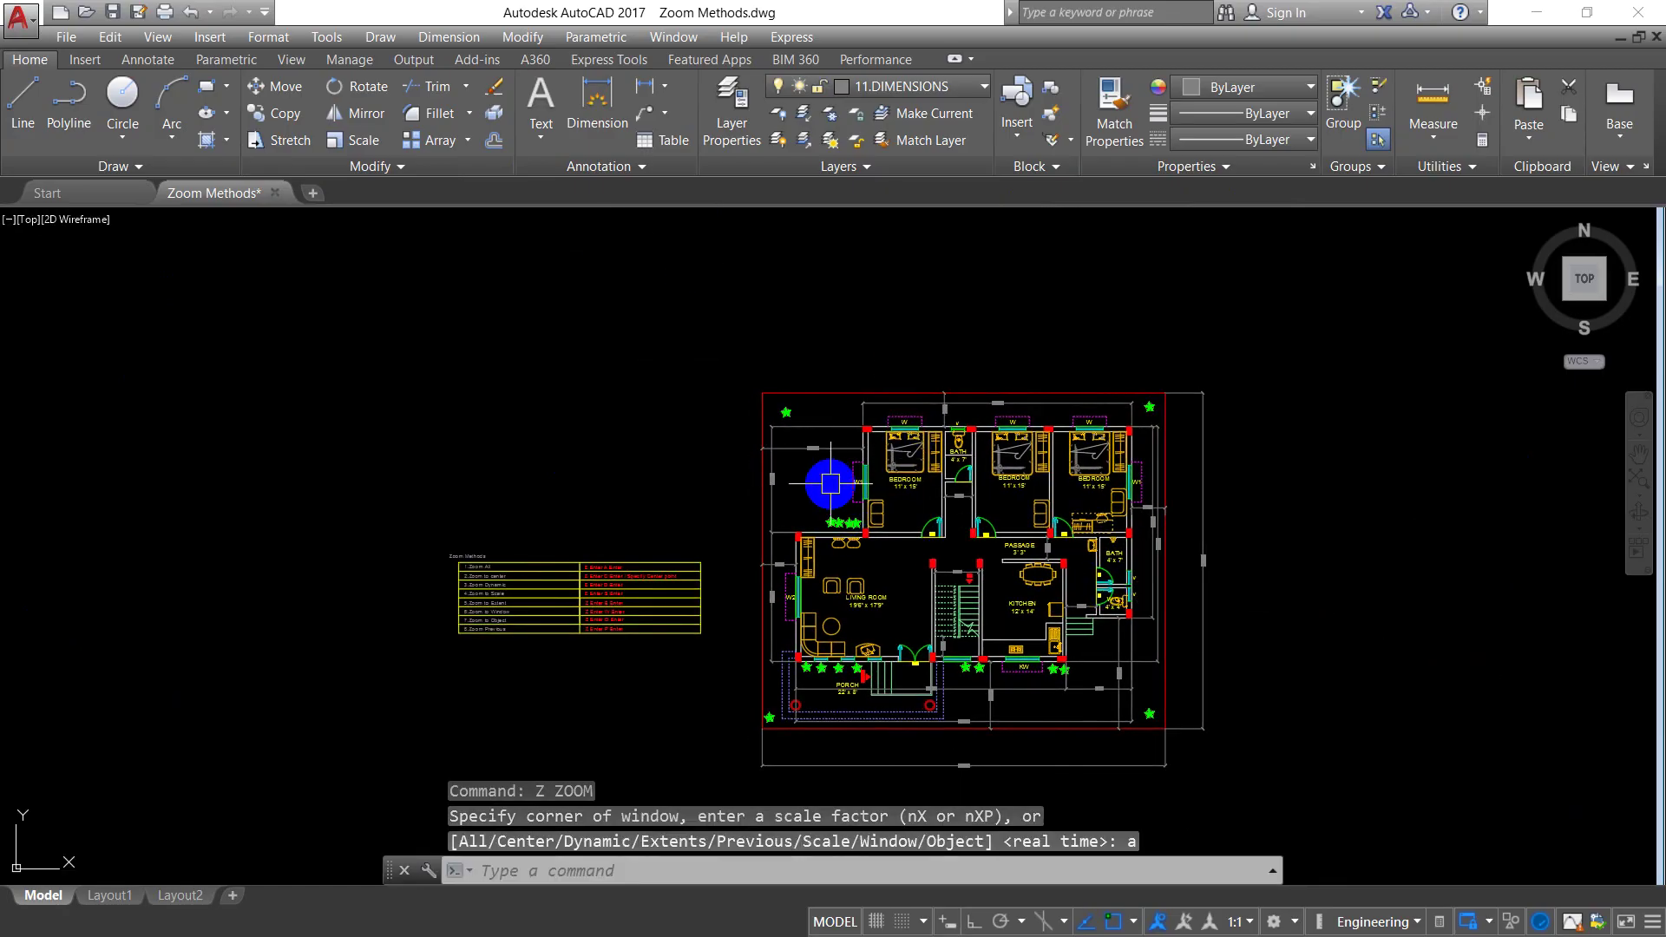
- Wheel-zoom around the Zoom Methods table and pan the whole floor plan back into view
scroll(836, 512, "up", 2)
scroll(831, 495, "down", 1)
scroll(825, 499, "down", 1)
scroll(803, 514, "up", 2)
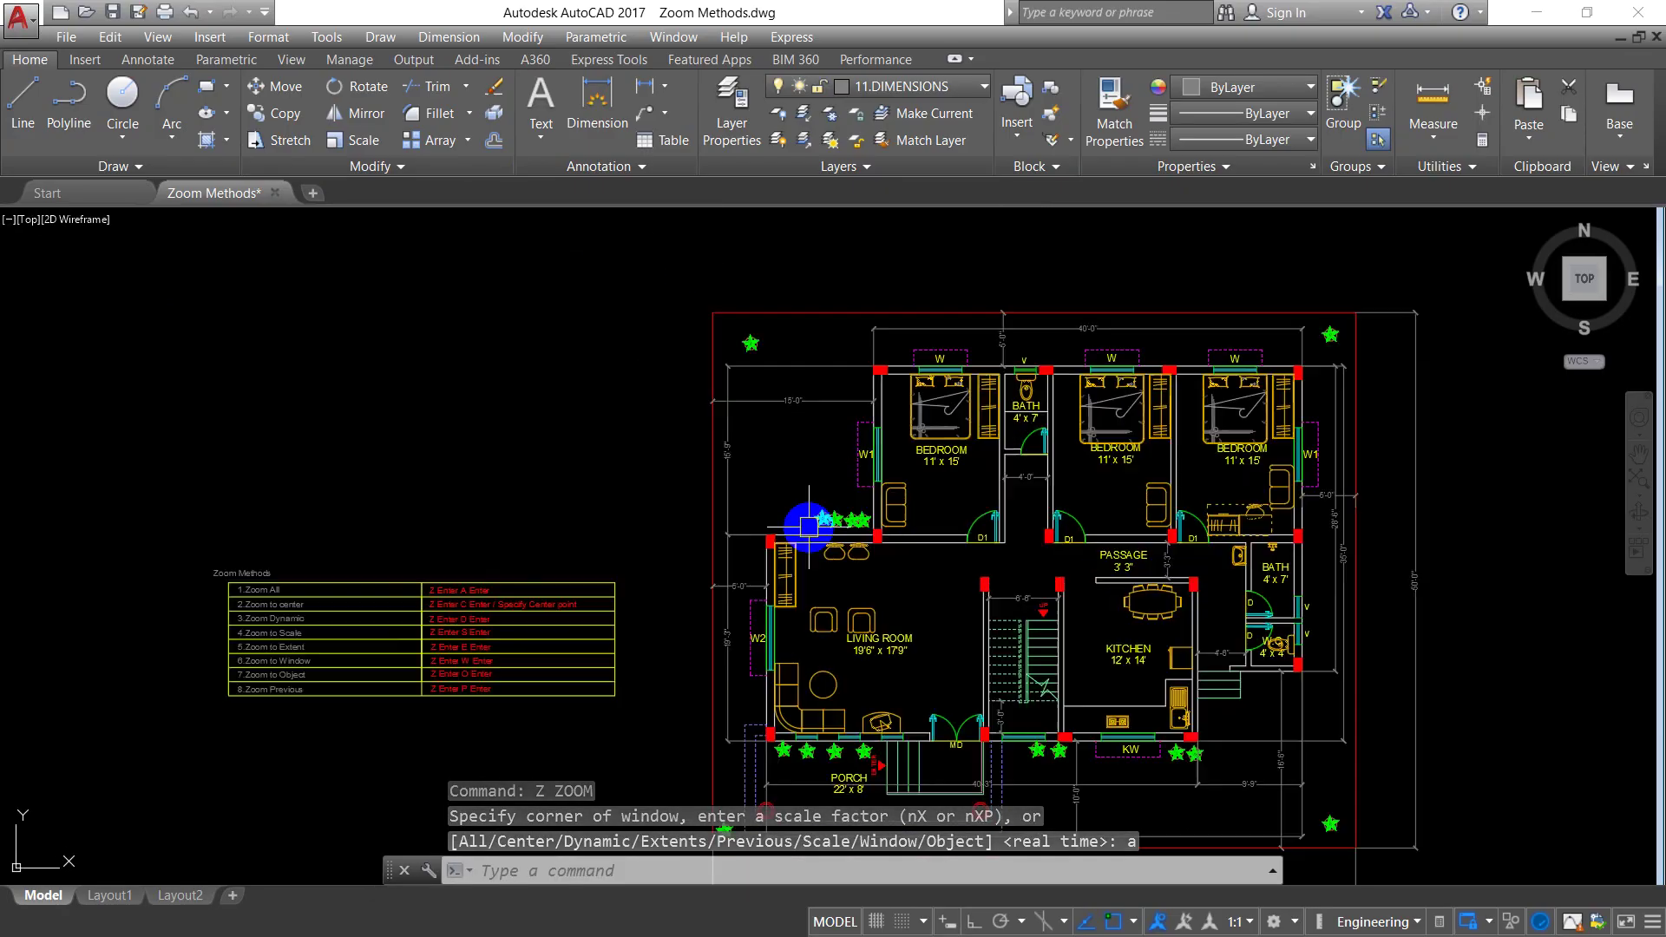
scroll(625, 607, "down", 1)
scroll(729, 538, "down", 1)
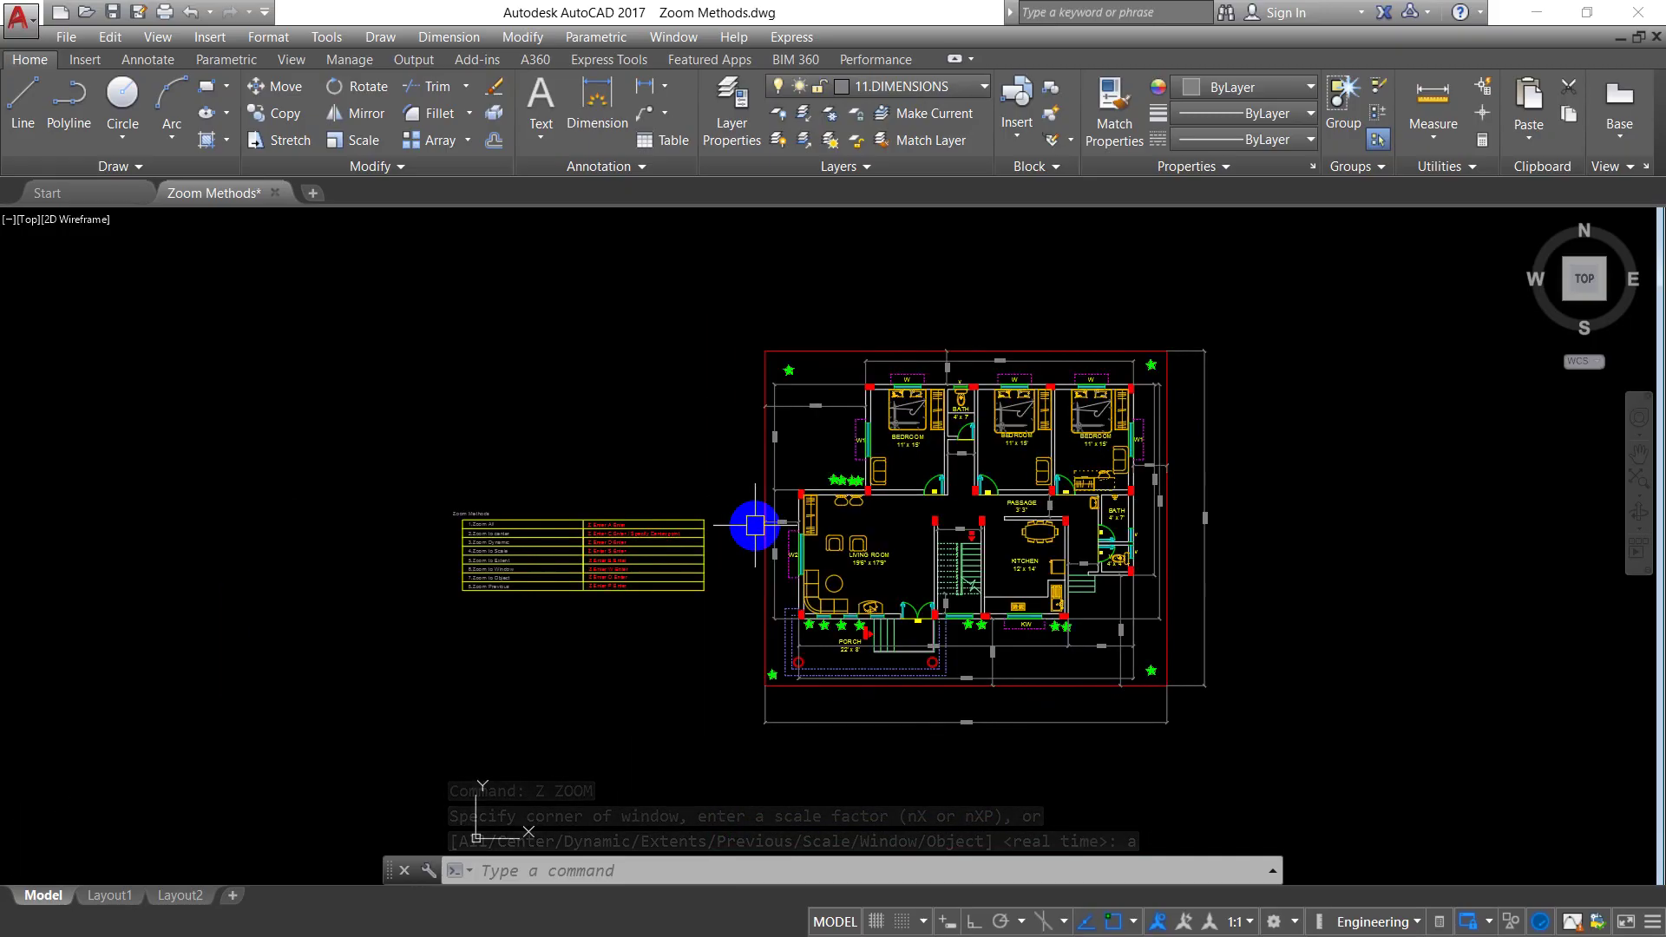
scroll(648, 604, "up", 4)
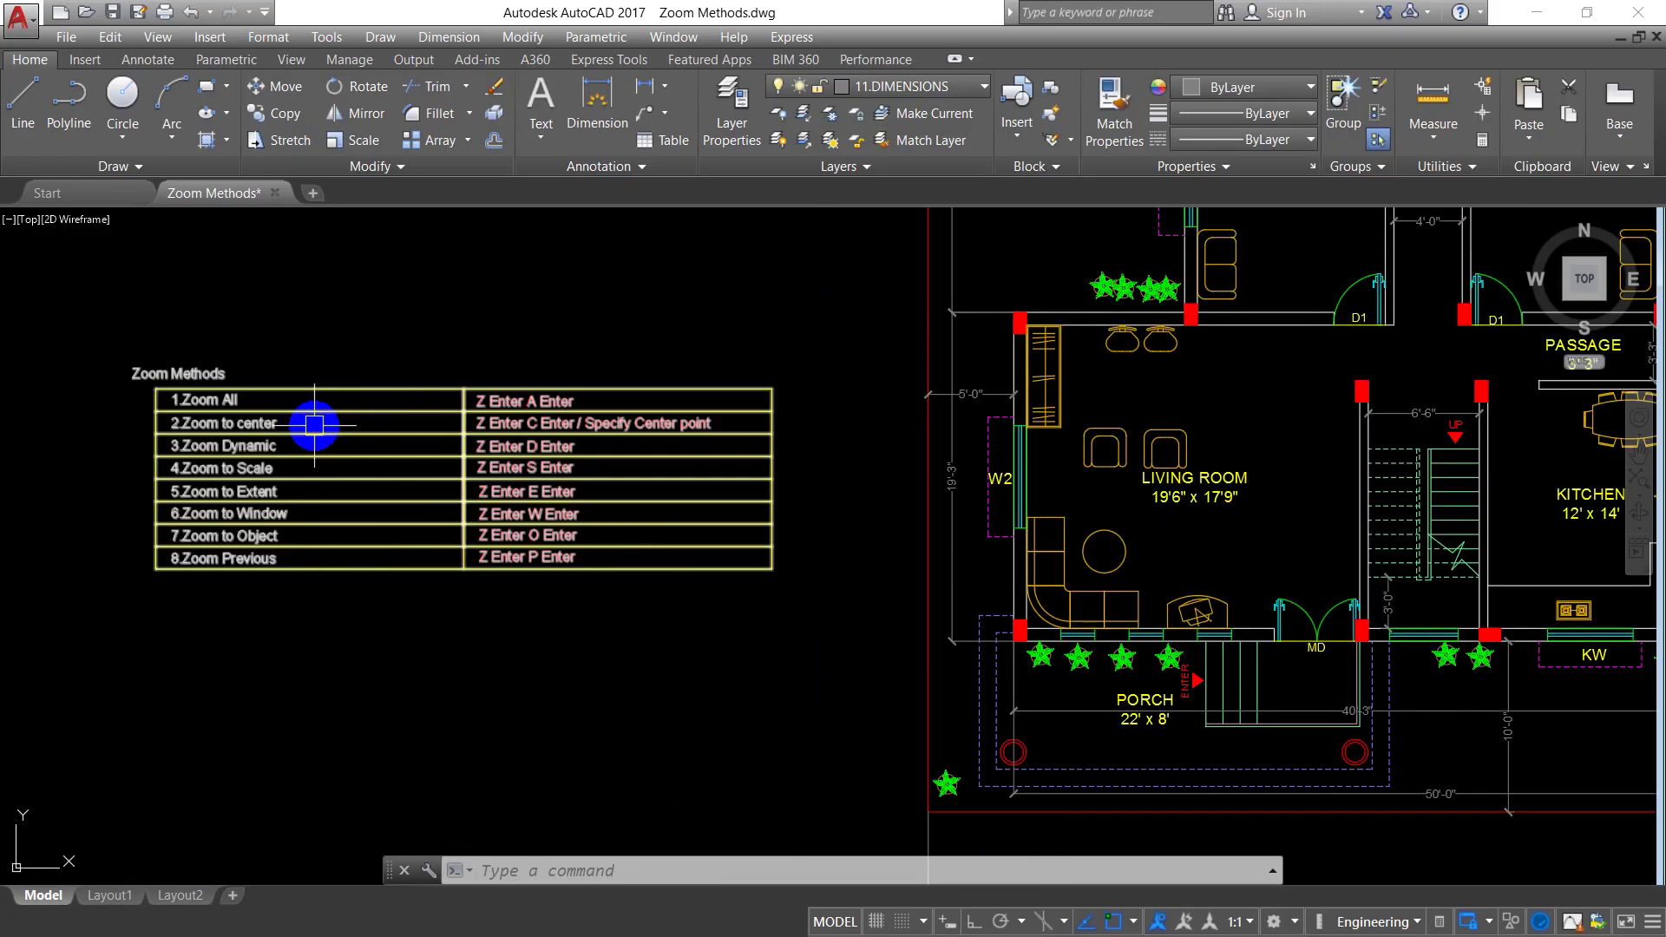
scroll(227, 421, "up", 2)
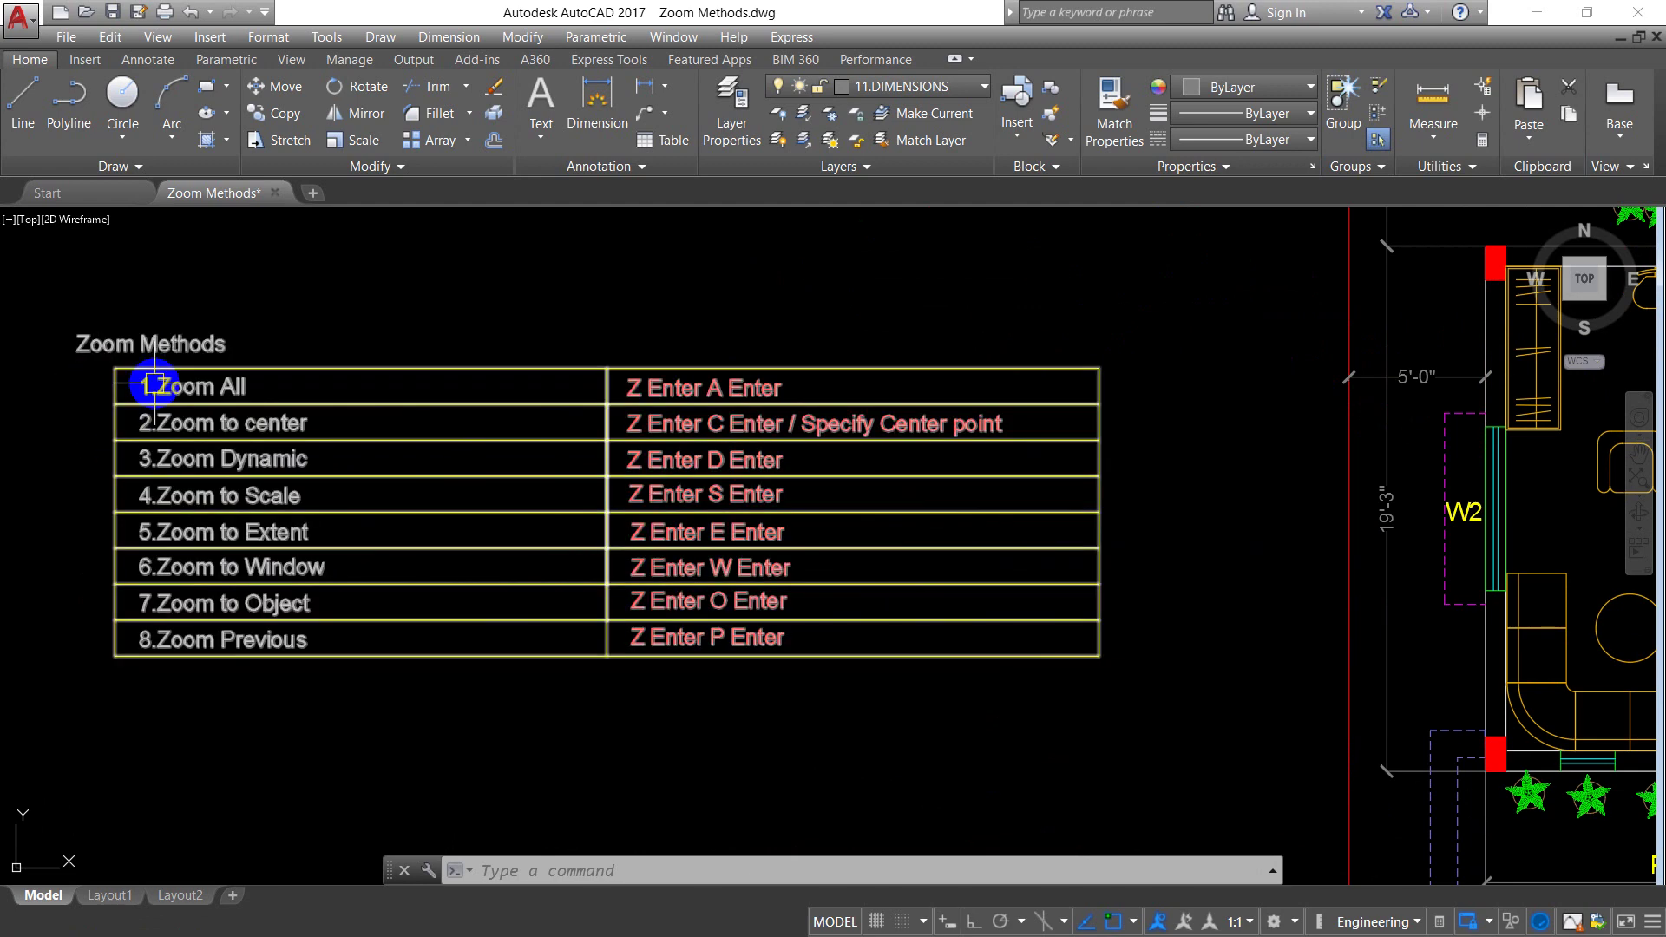
scroll(986, 706, "down", 4)
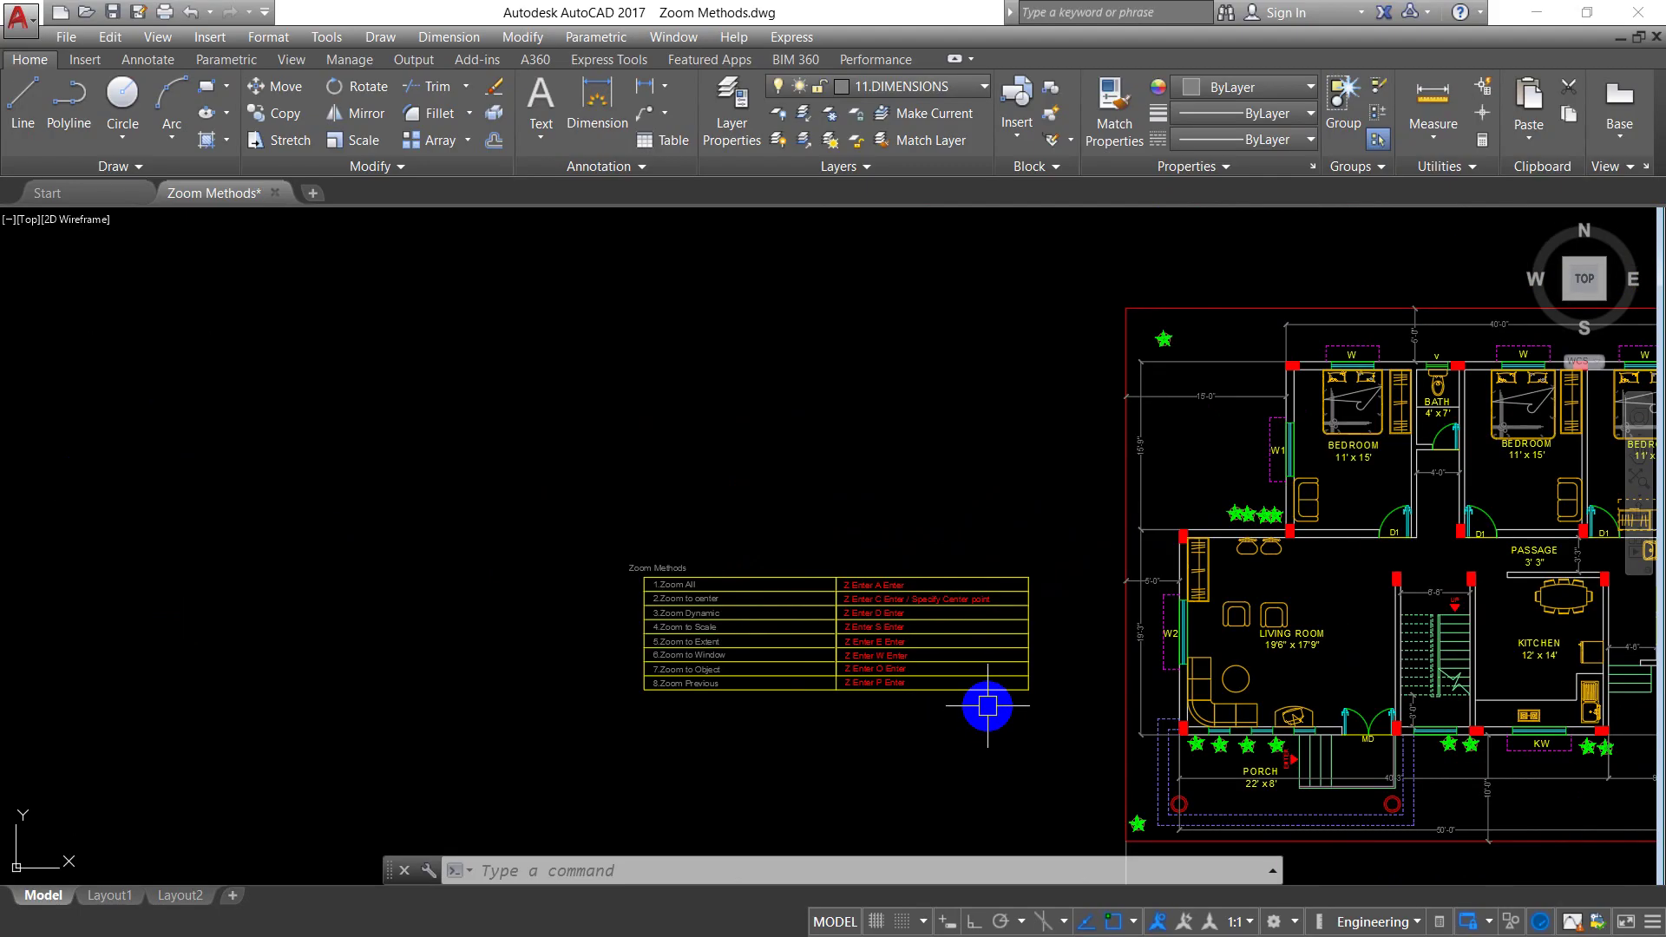
middle_click_drag(986, 707, 633, 653)
scroll(632, 653, "down", 2)
- Run Zoom Extents to frame the floor plan and table together
type("z")
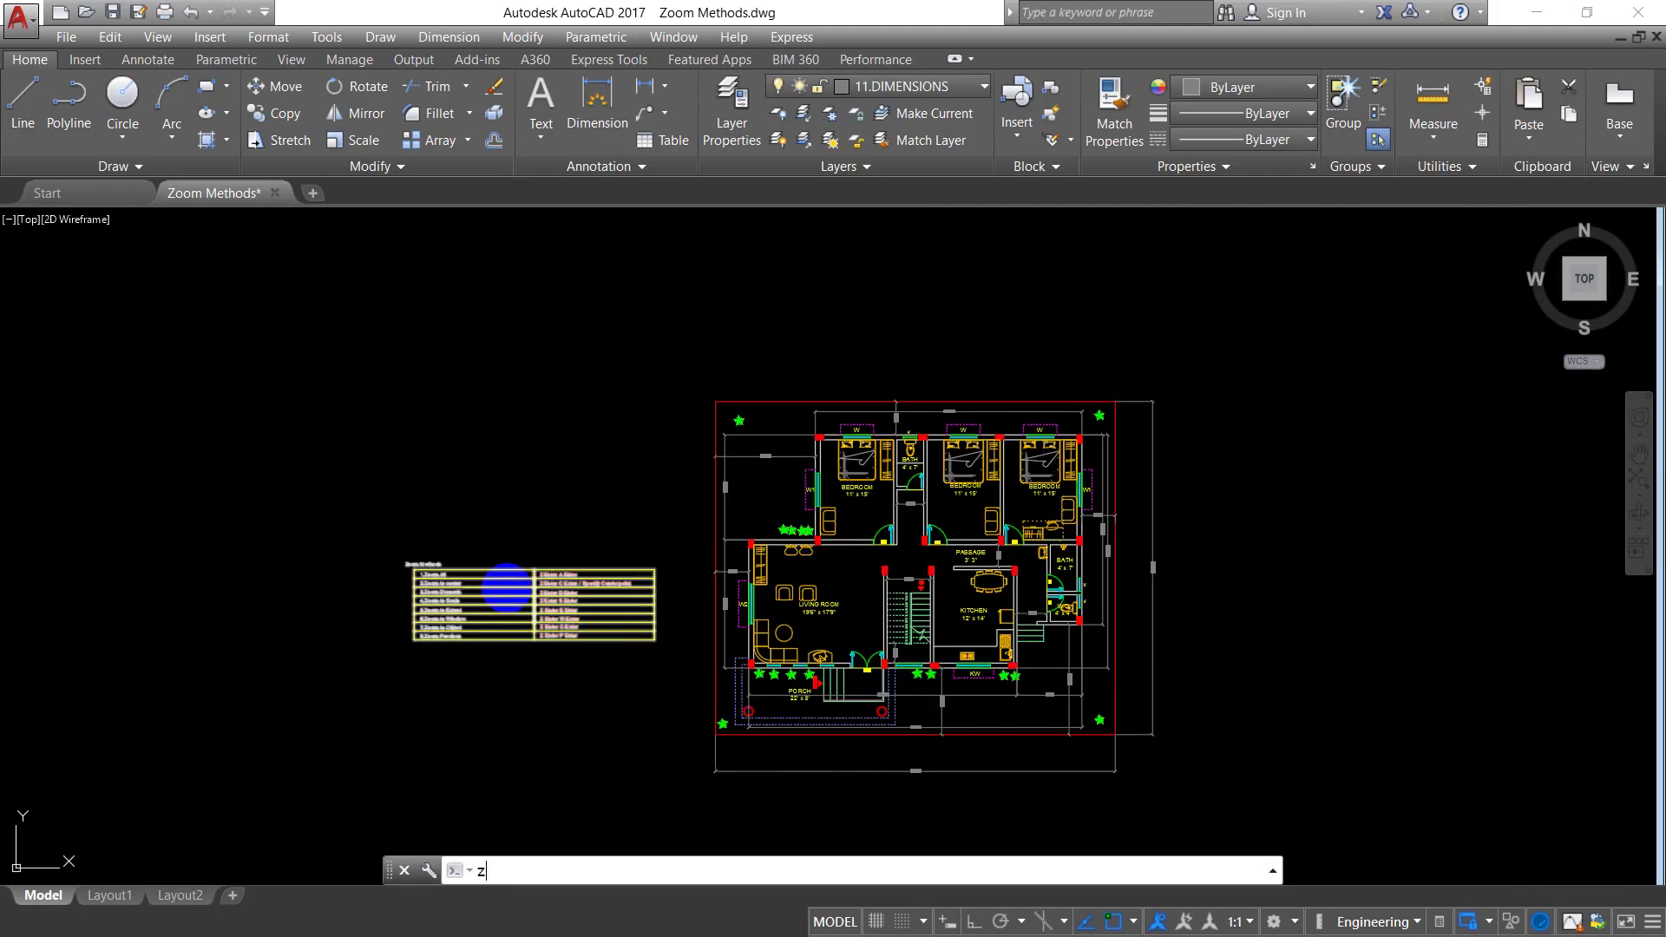
key("Return")
key("Return")
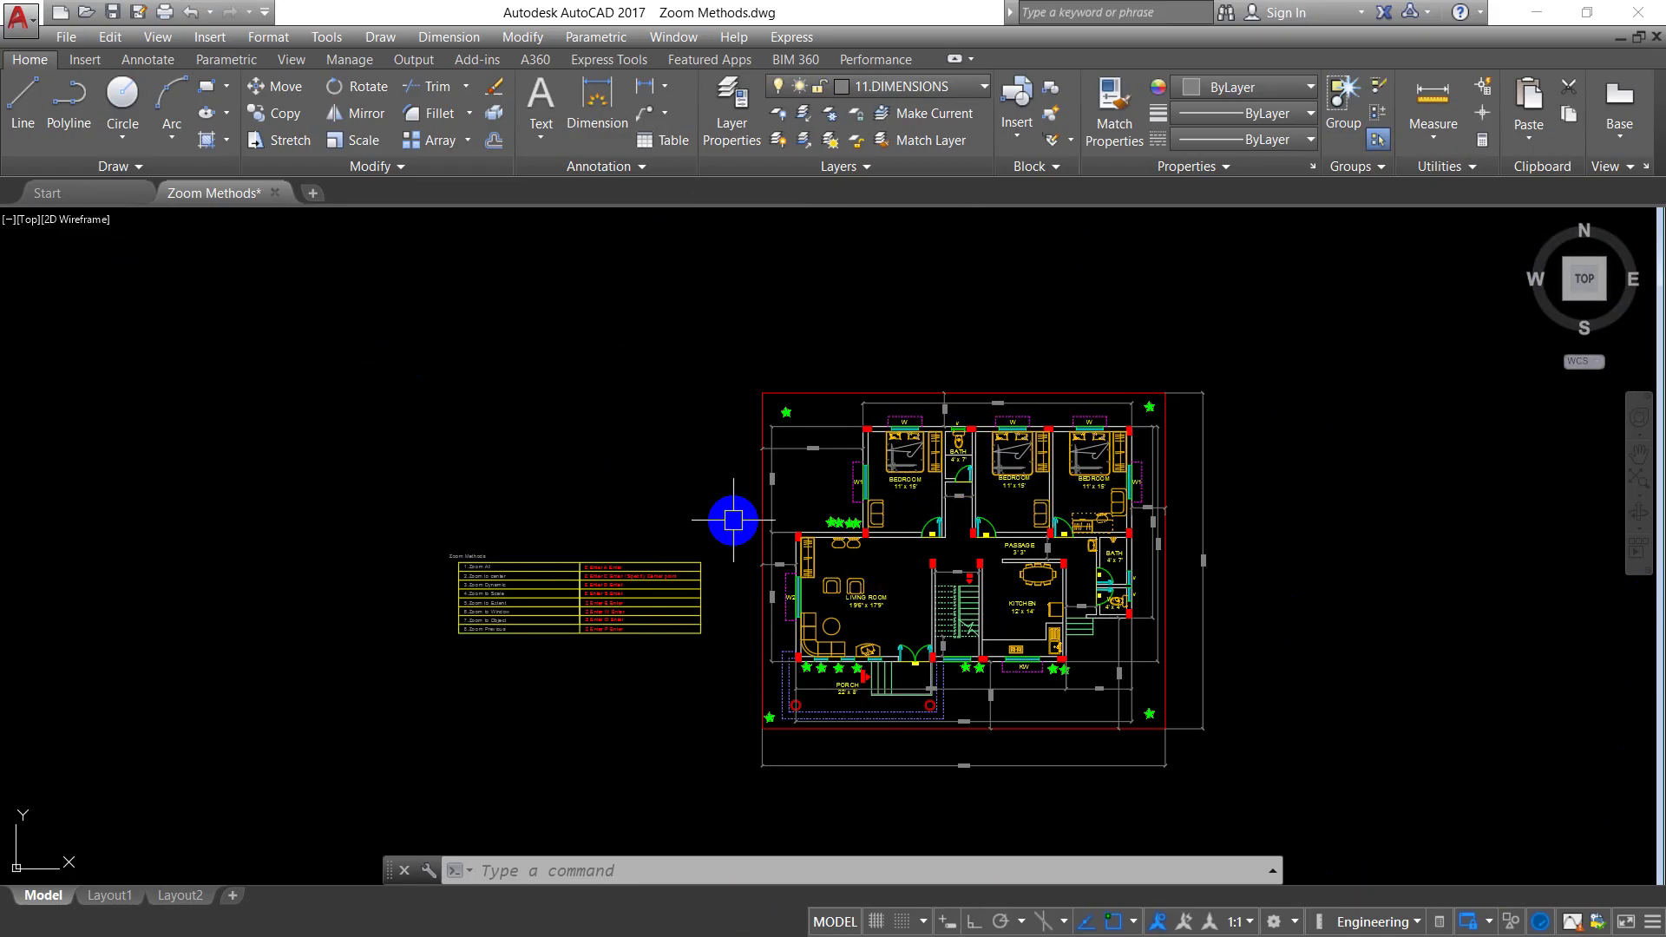
type("z")
key("Return")
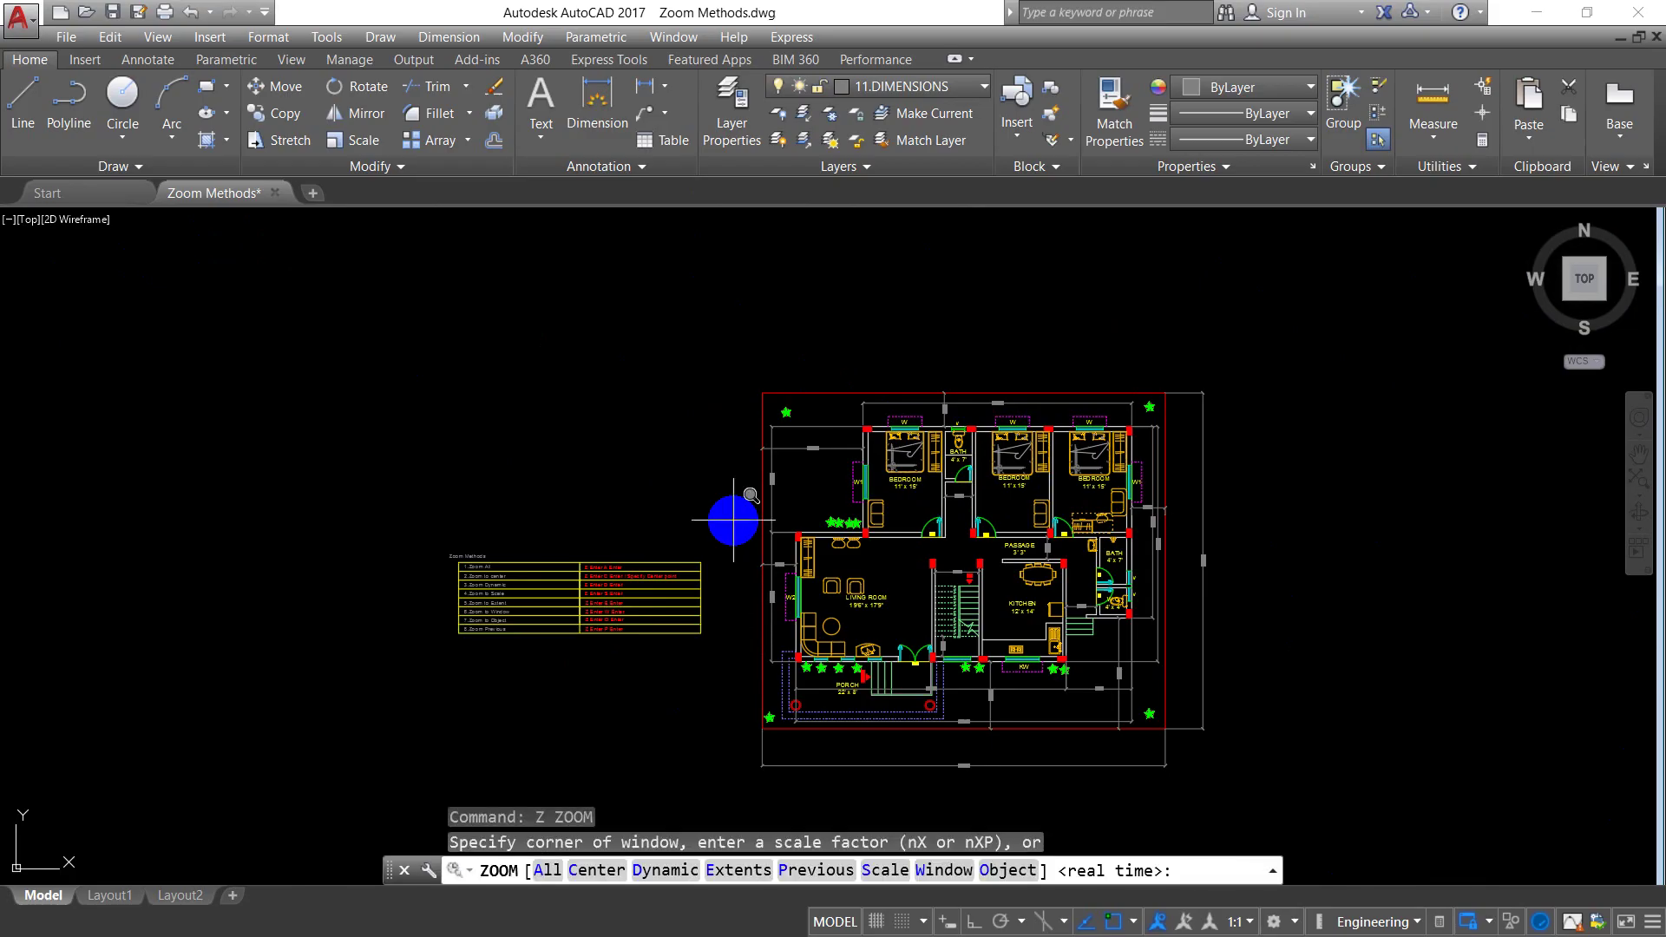
key("Return")
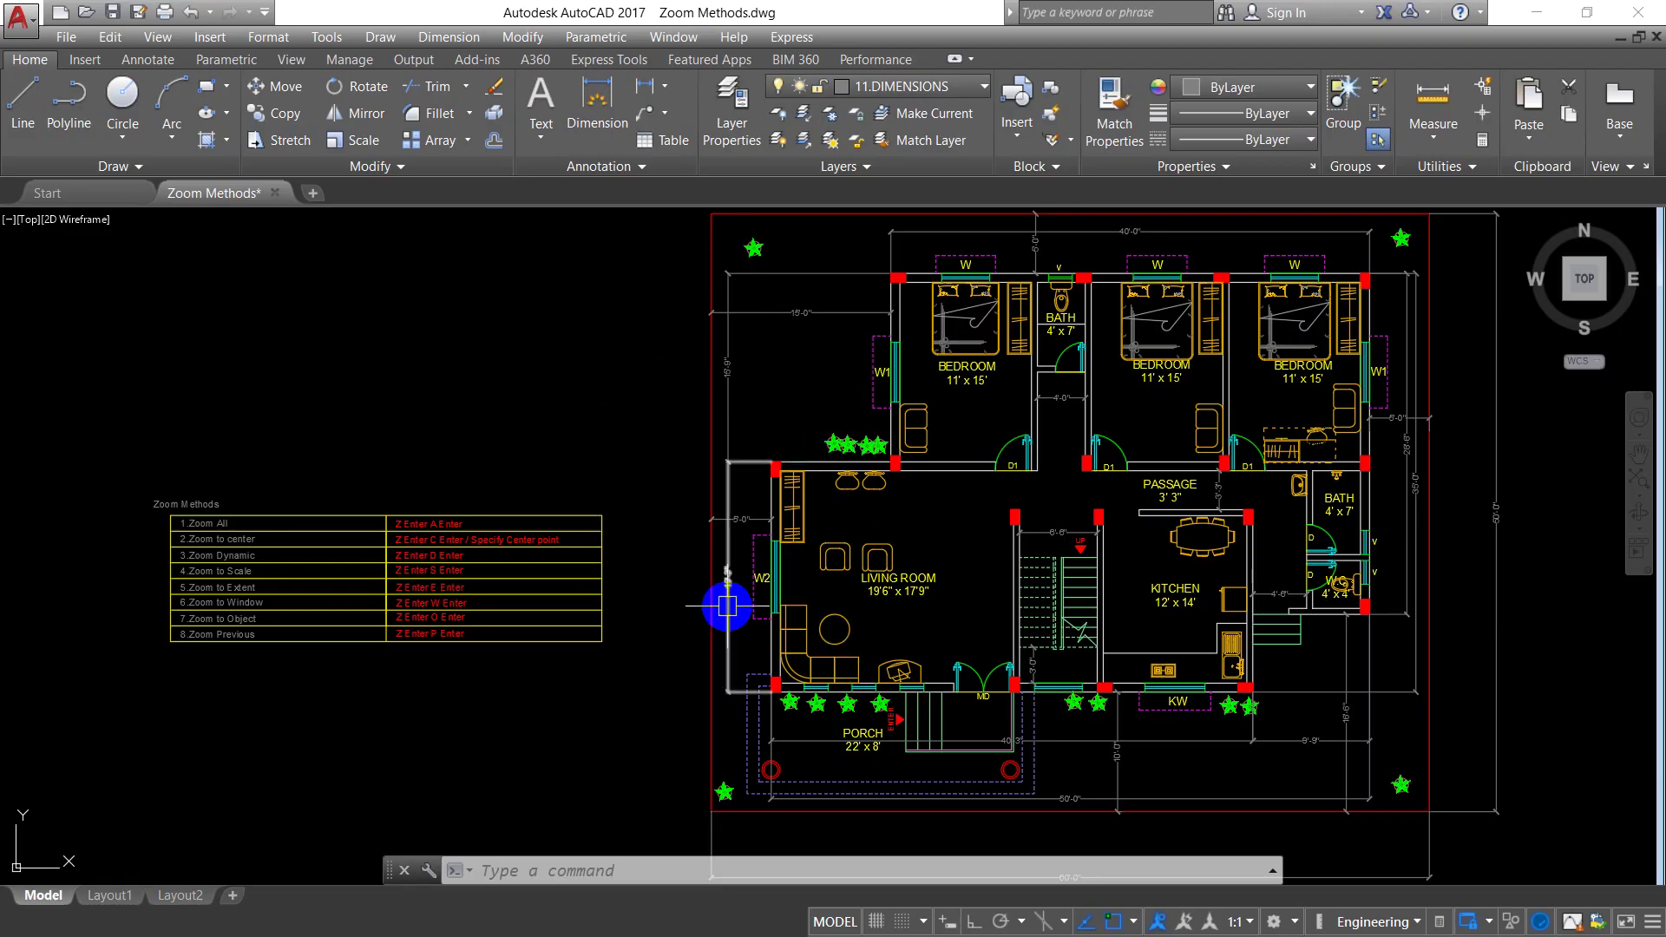
- Run Zoom Extents to frame the full drawing again
scroll(308, 580, "up", 2)
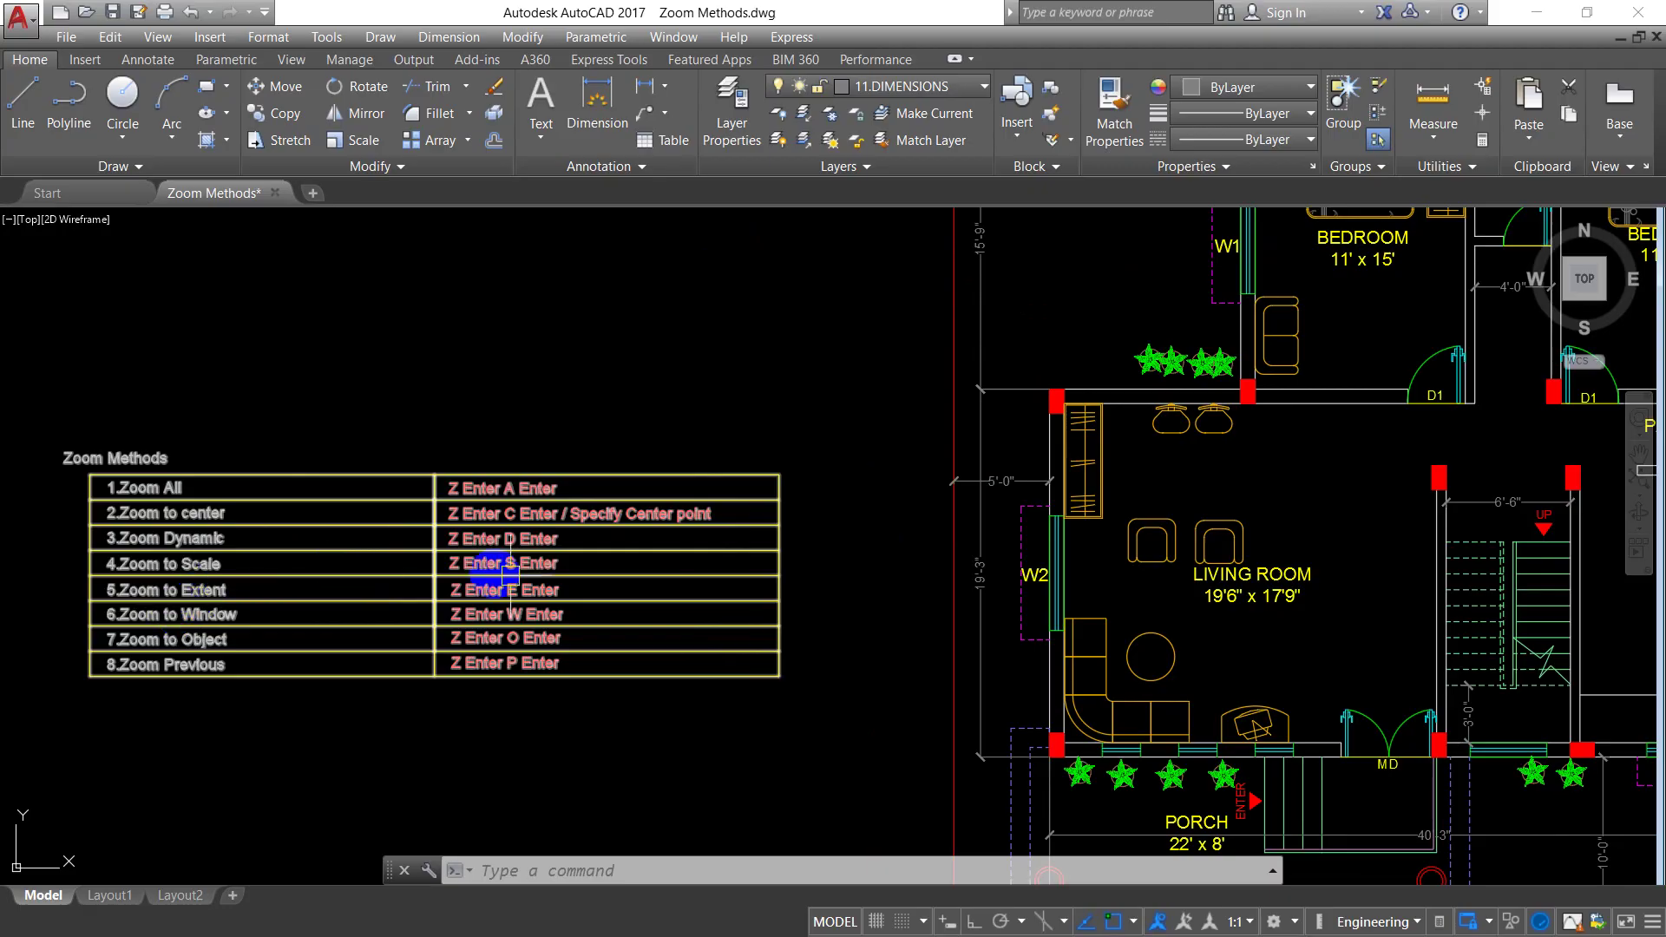
scroll(849, 724, "up", 4)
type("z")
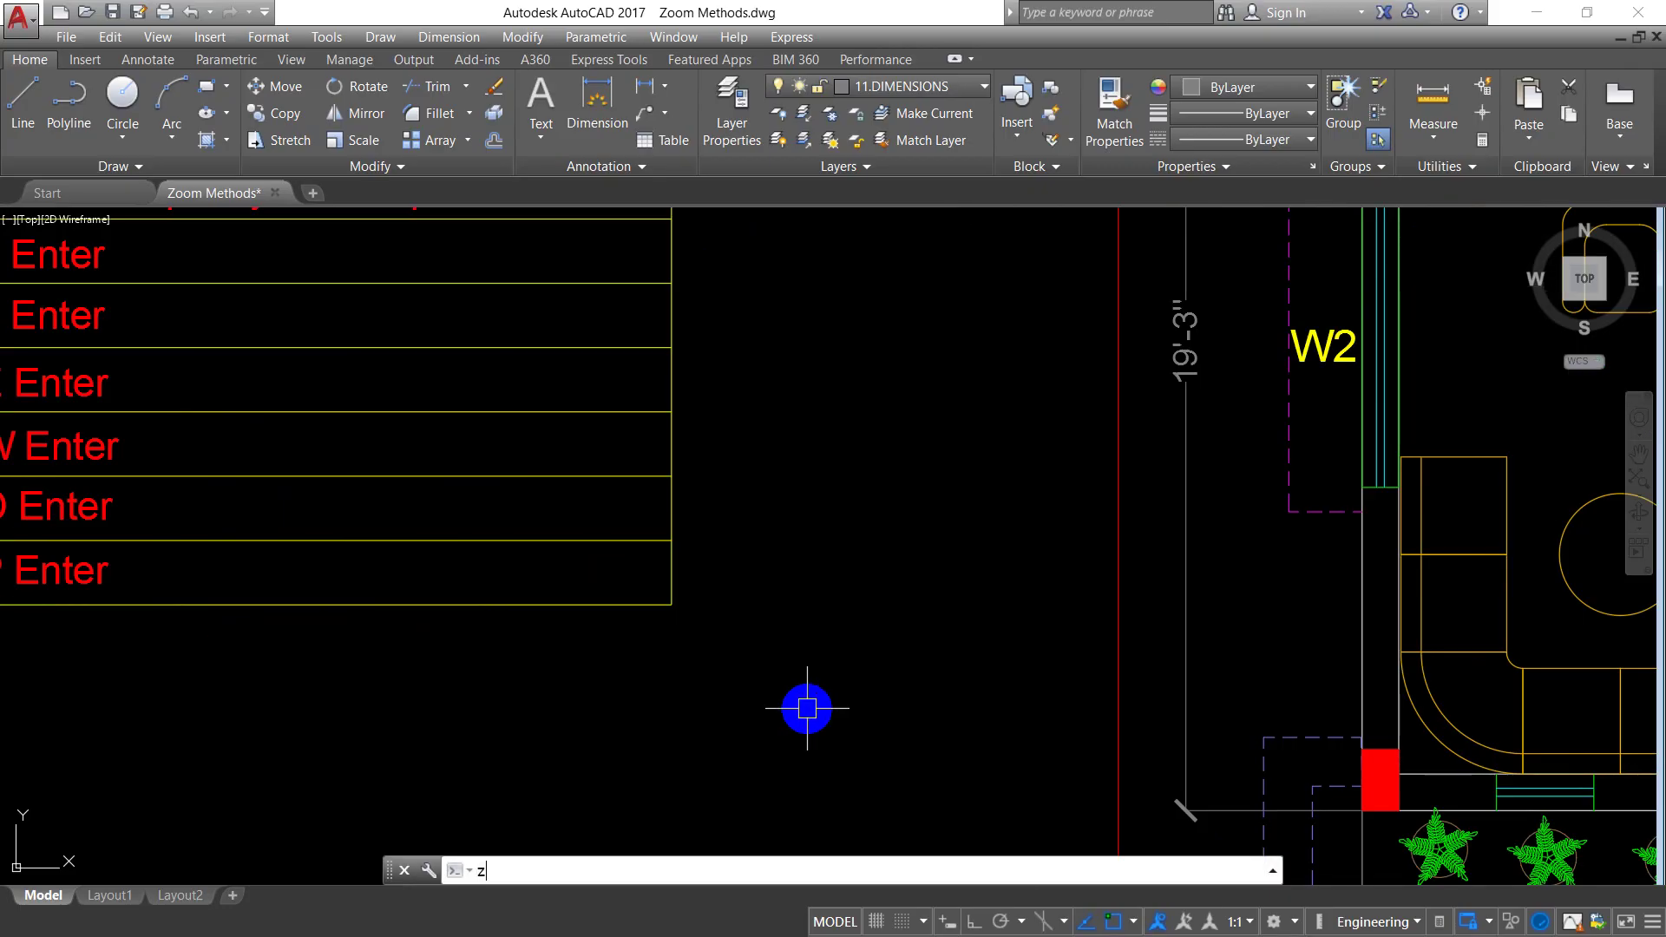
key("Return")
type("e")
key("Return")
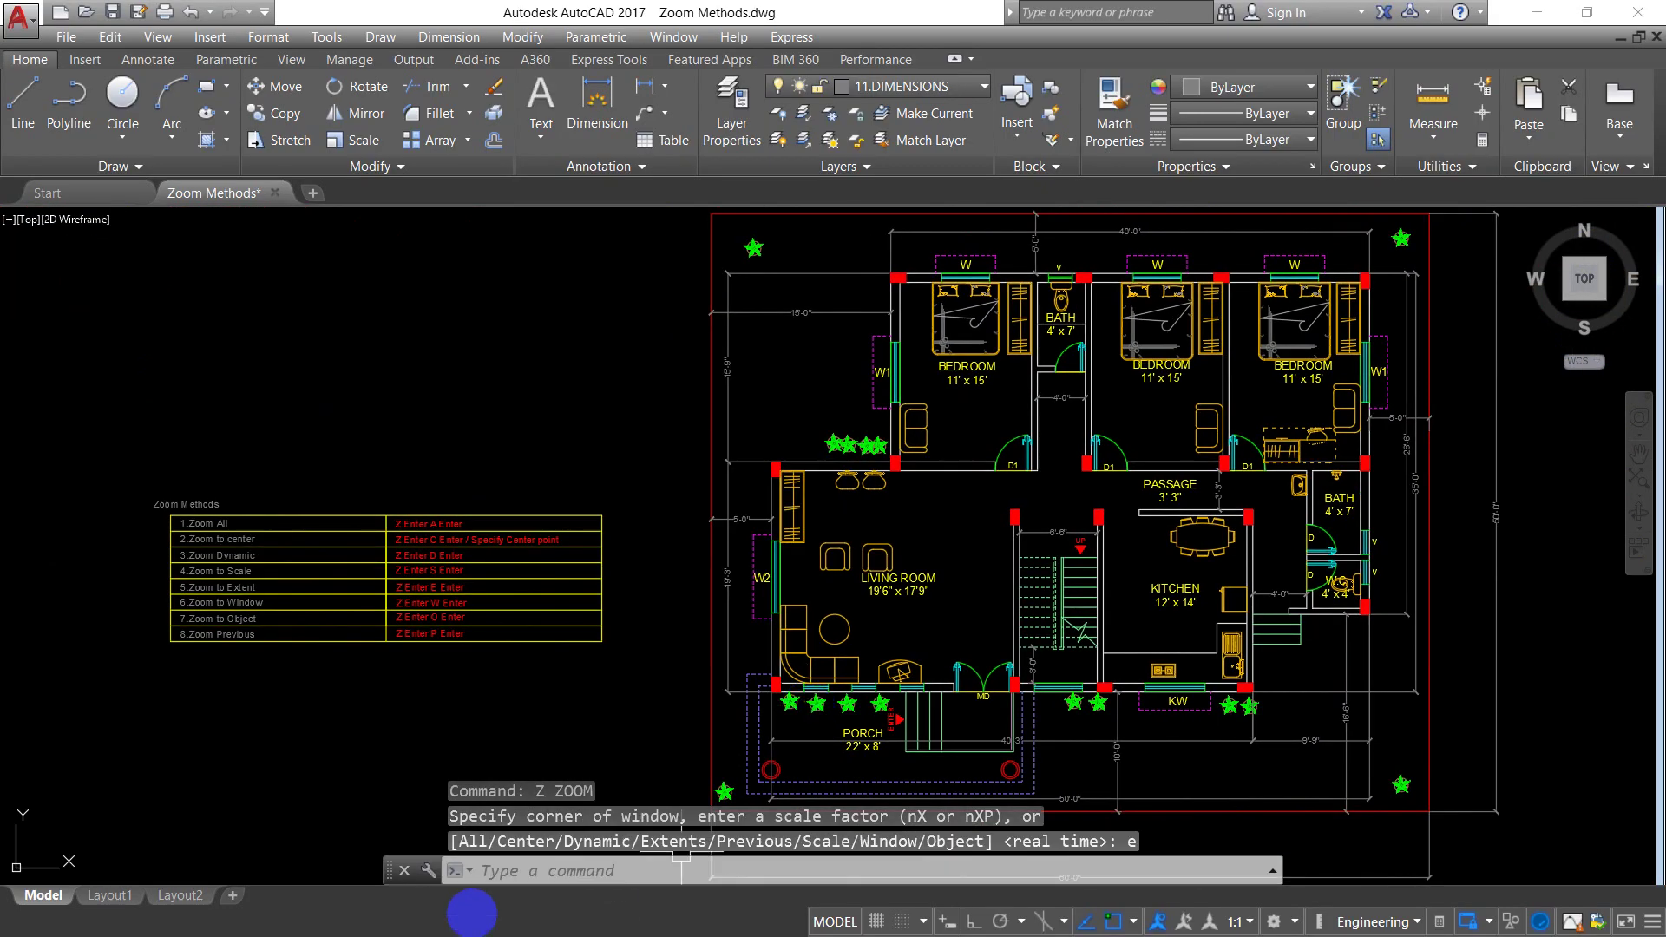
key("Escape")
key("Escape")
- Pan and wheel-zoom until the living room, kitchen and porch fill the screen
scroll(223, 503, "up", 3)
scroll(212, 575, "up", 2)
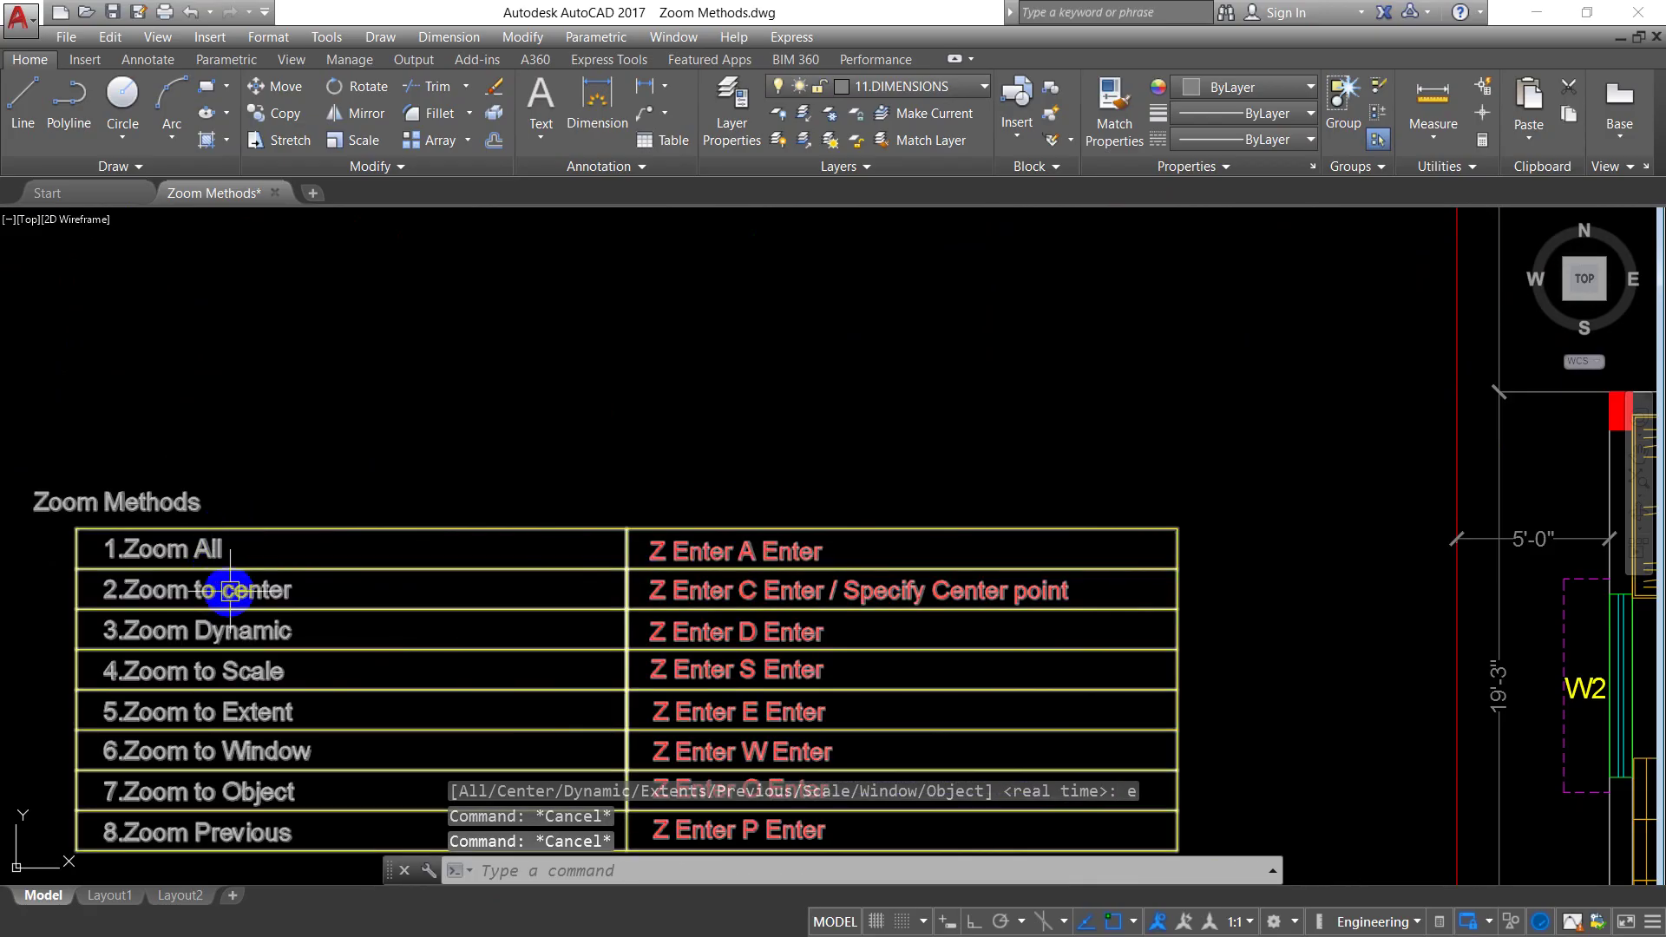
scroll(855, 632, "down", 2)
scroll(856, 633, "down", 2)
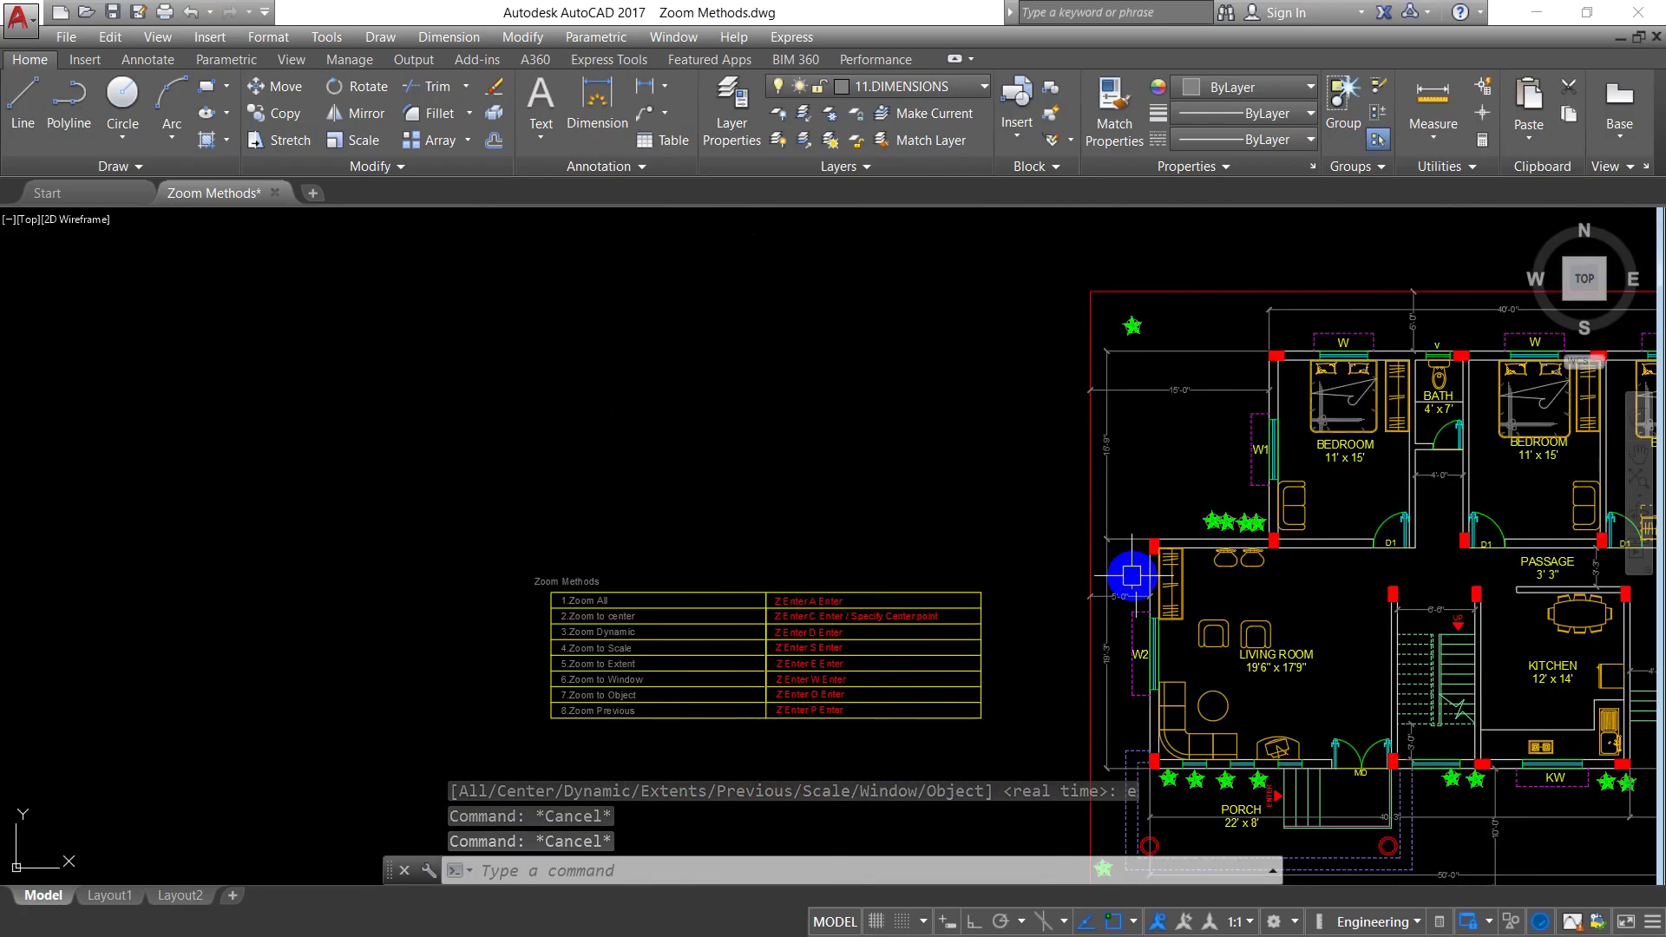
middle_click_drag(1132, 575, 1009, 538)
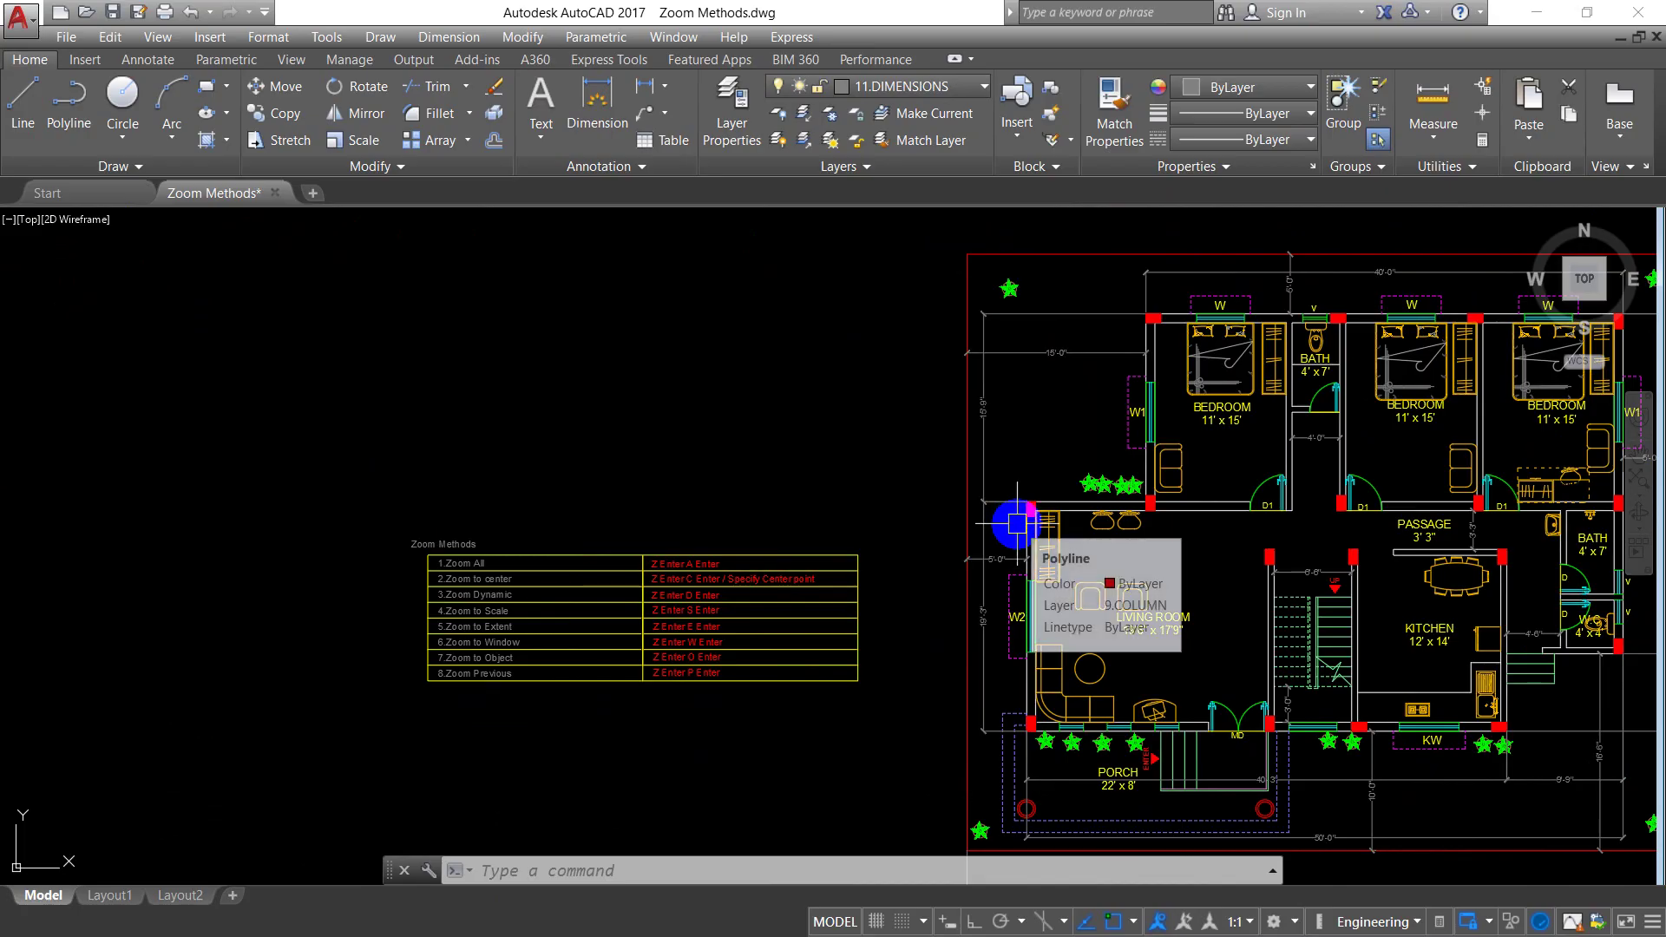
middle_click_drag(1018, 523, 775, 512)
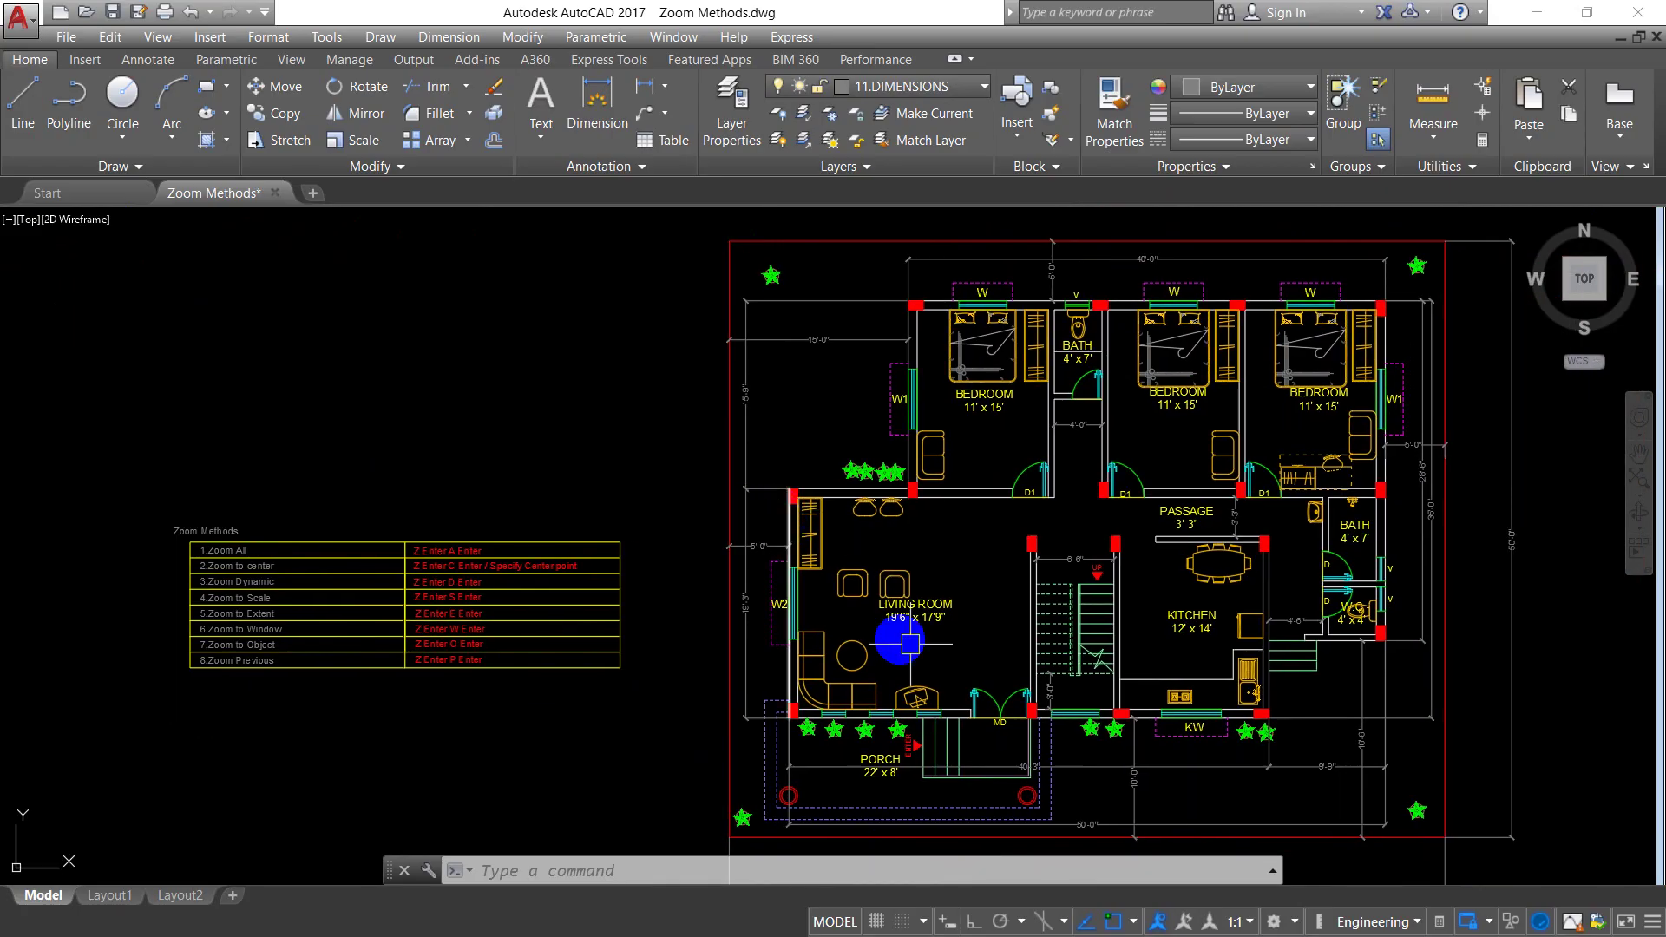
scroll(920, 649, "up", 4)
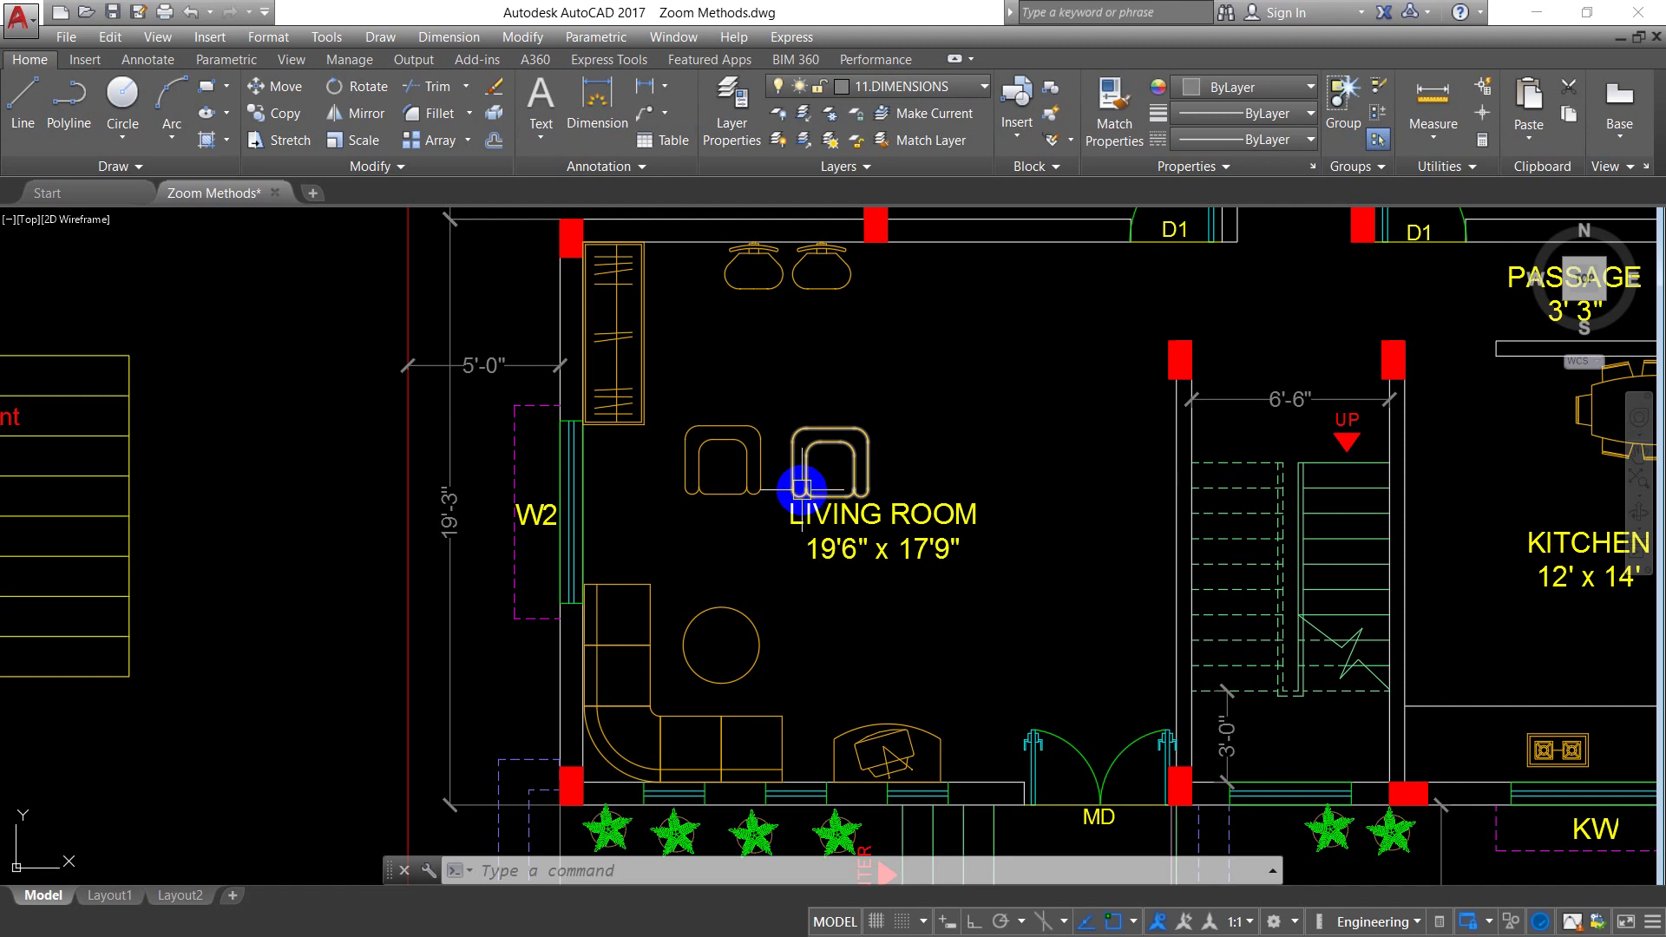
scroll(729, 502, "down", 3)
scroll(815, 494, "up", 1)
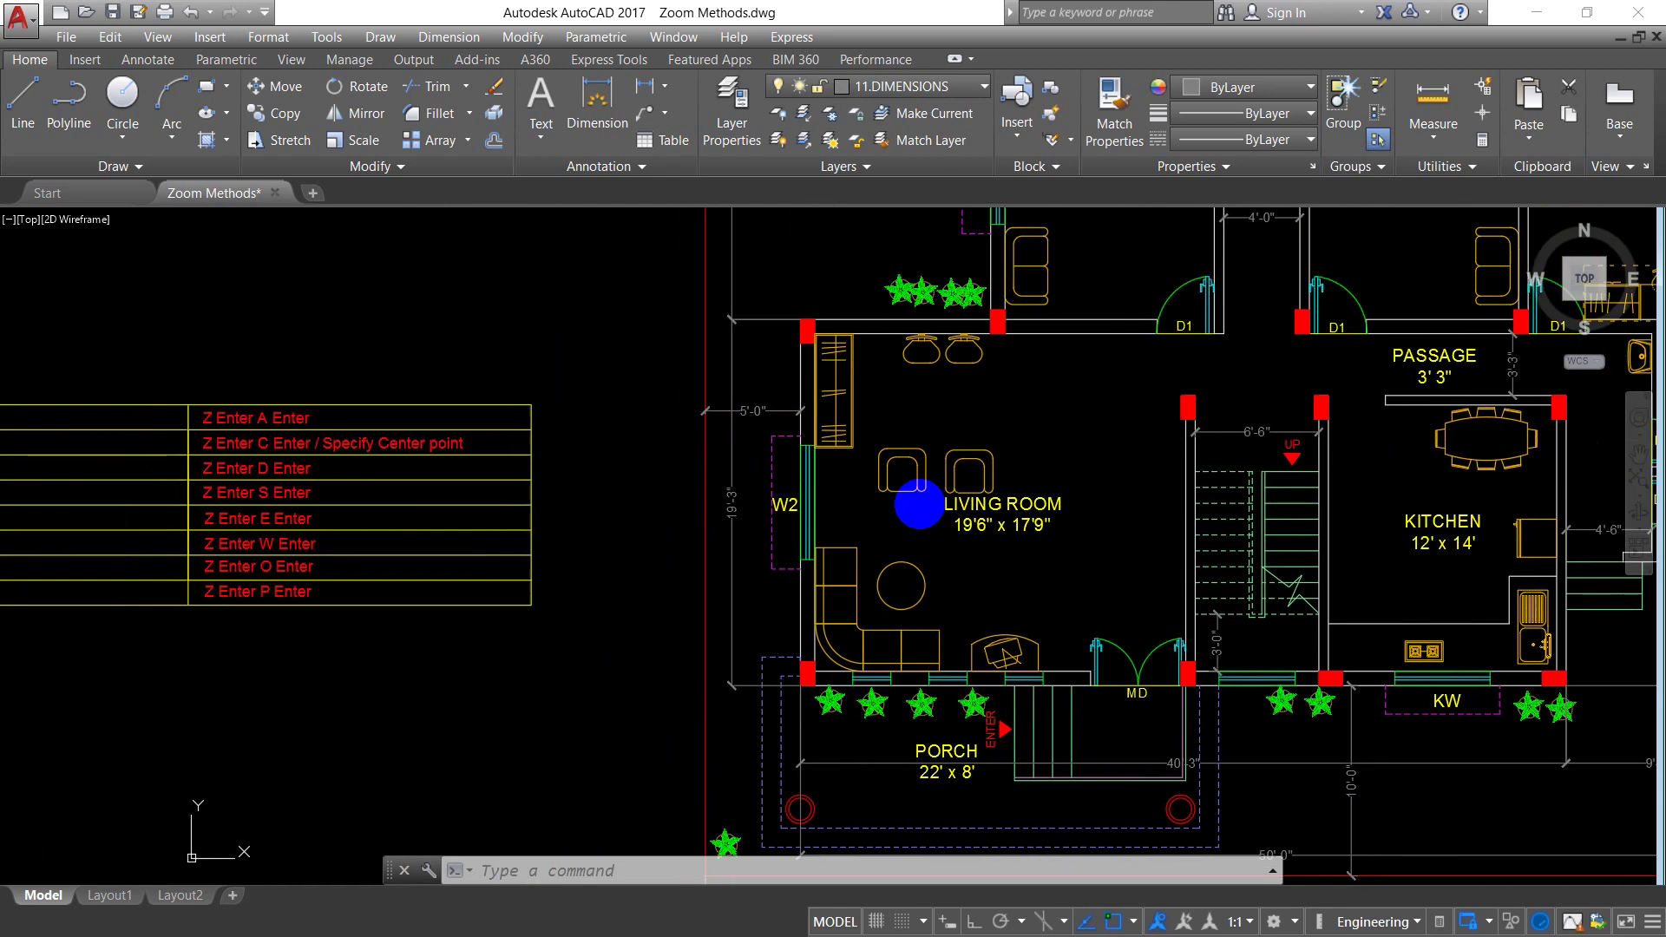
- Zoom Center on a point near the living-room chairs, setting the height with two picks
type("z")
key("Return")
type("c")
key("Return")
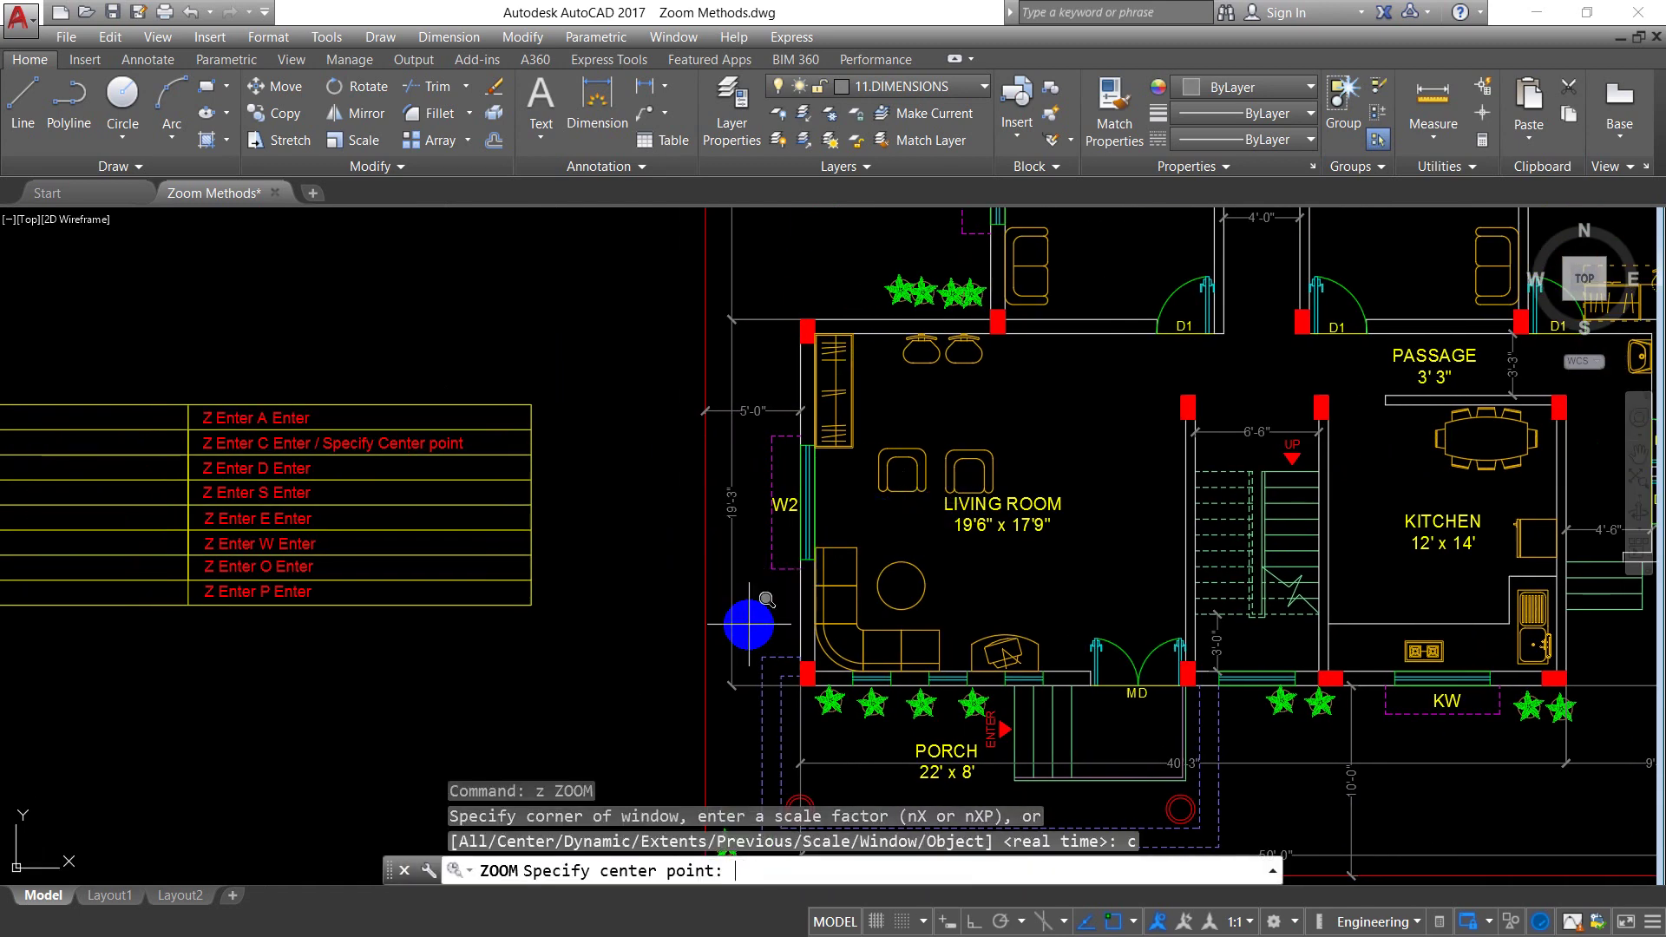
scroll(886, 456, "up", 3)
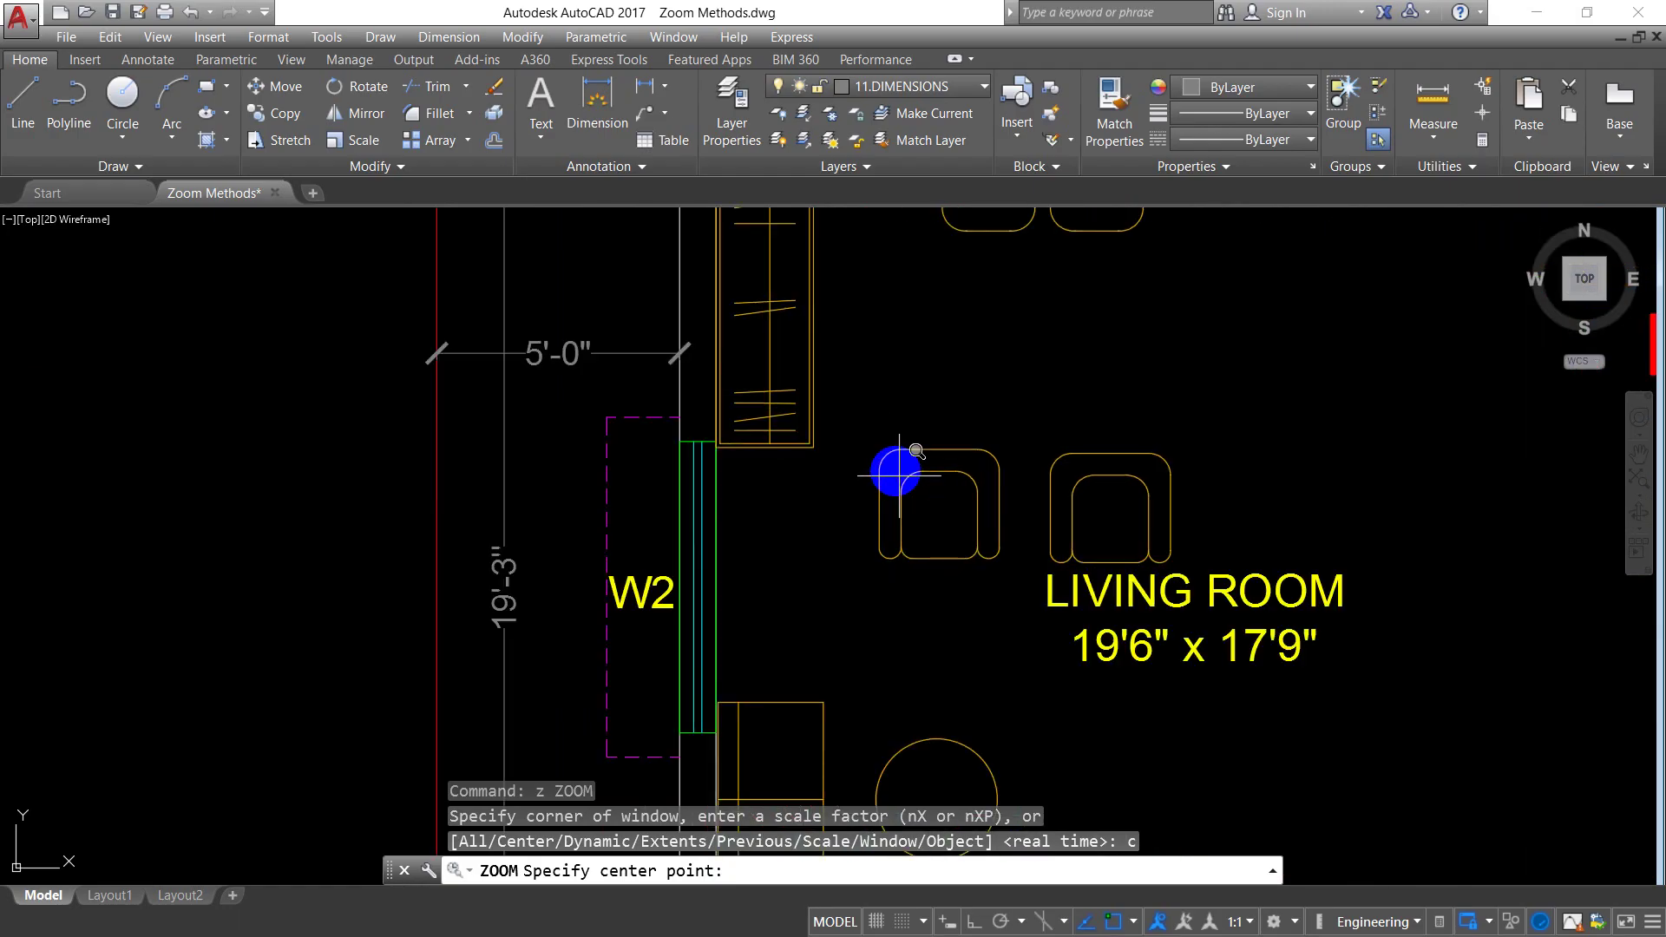
scroll(894, 465, "down", 1)
scroll(919, 495, "up", 2)
scroll(920, 504, "down", 4)
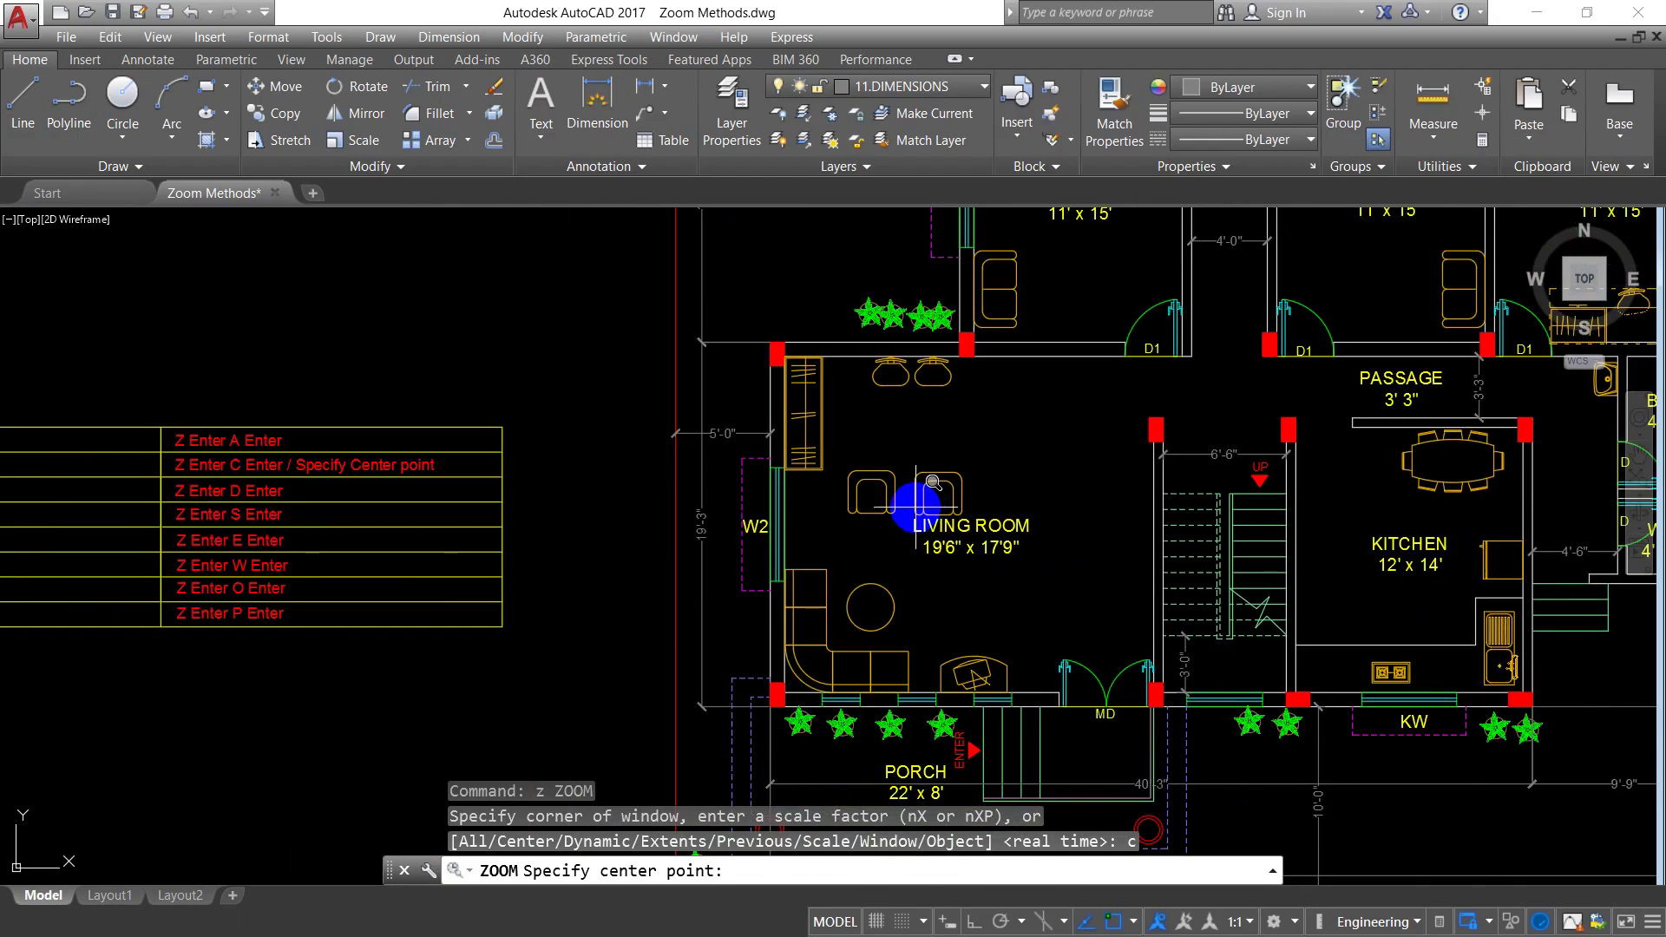
left_click(904, 505)
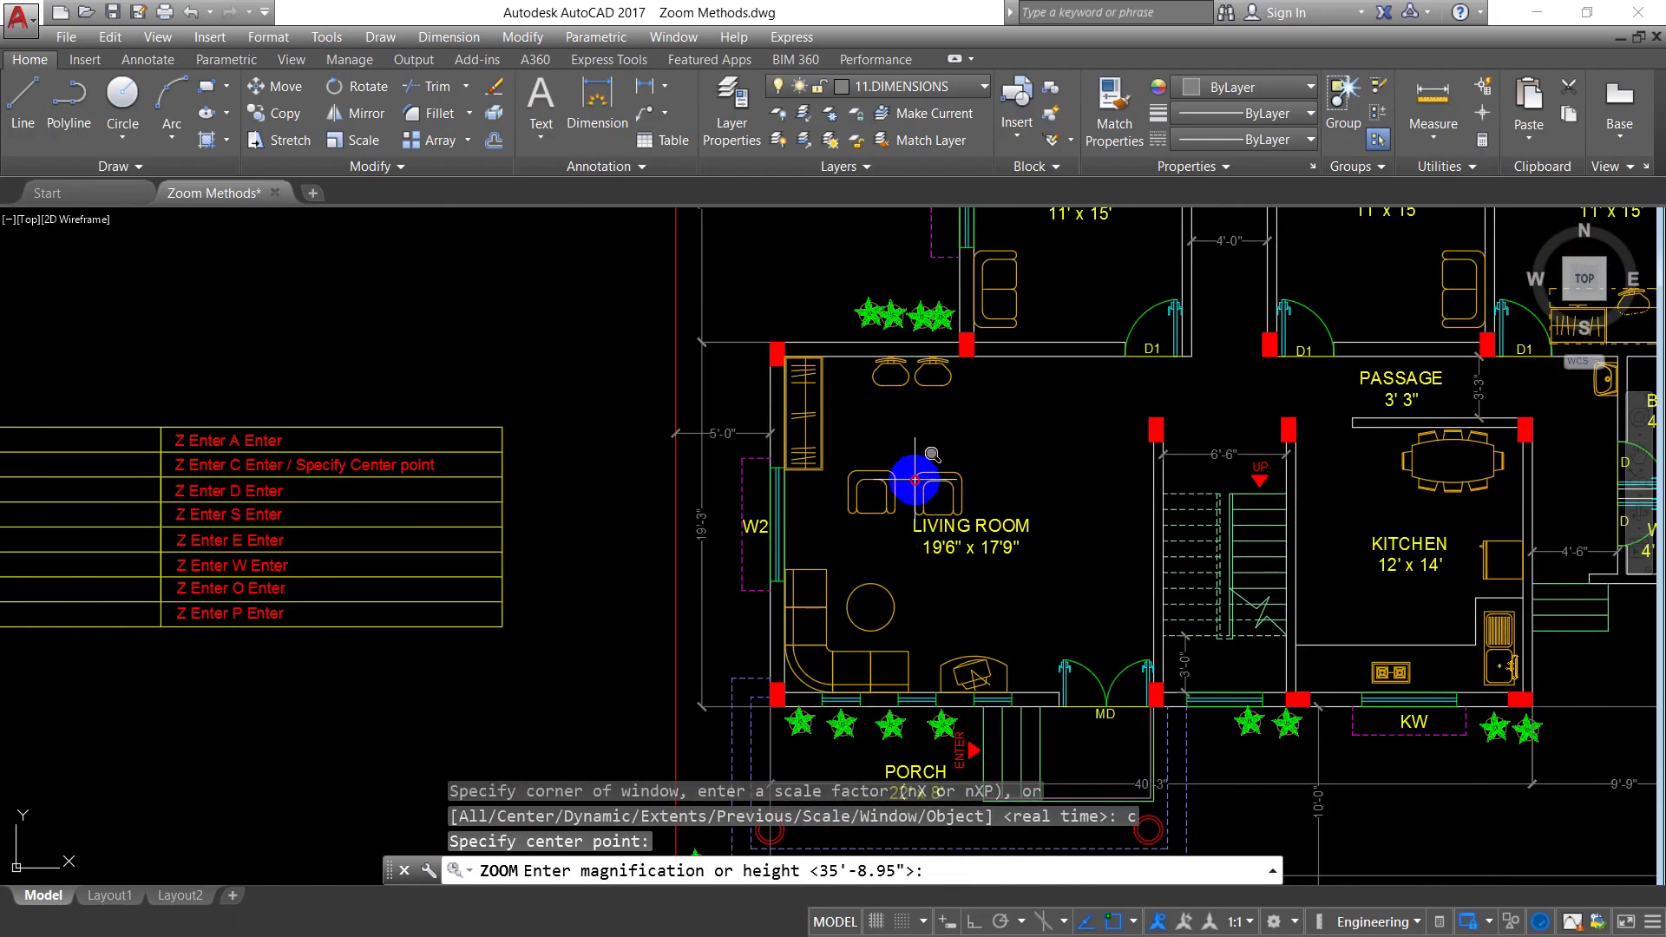
scroll(898, 508, "up", 4)
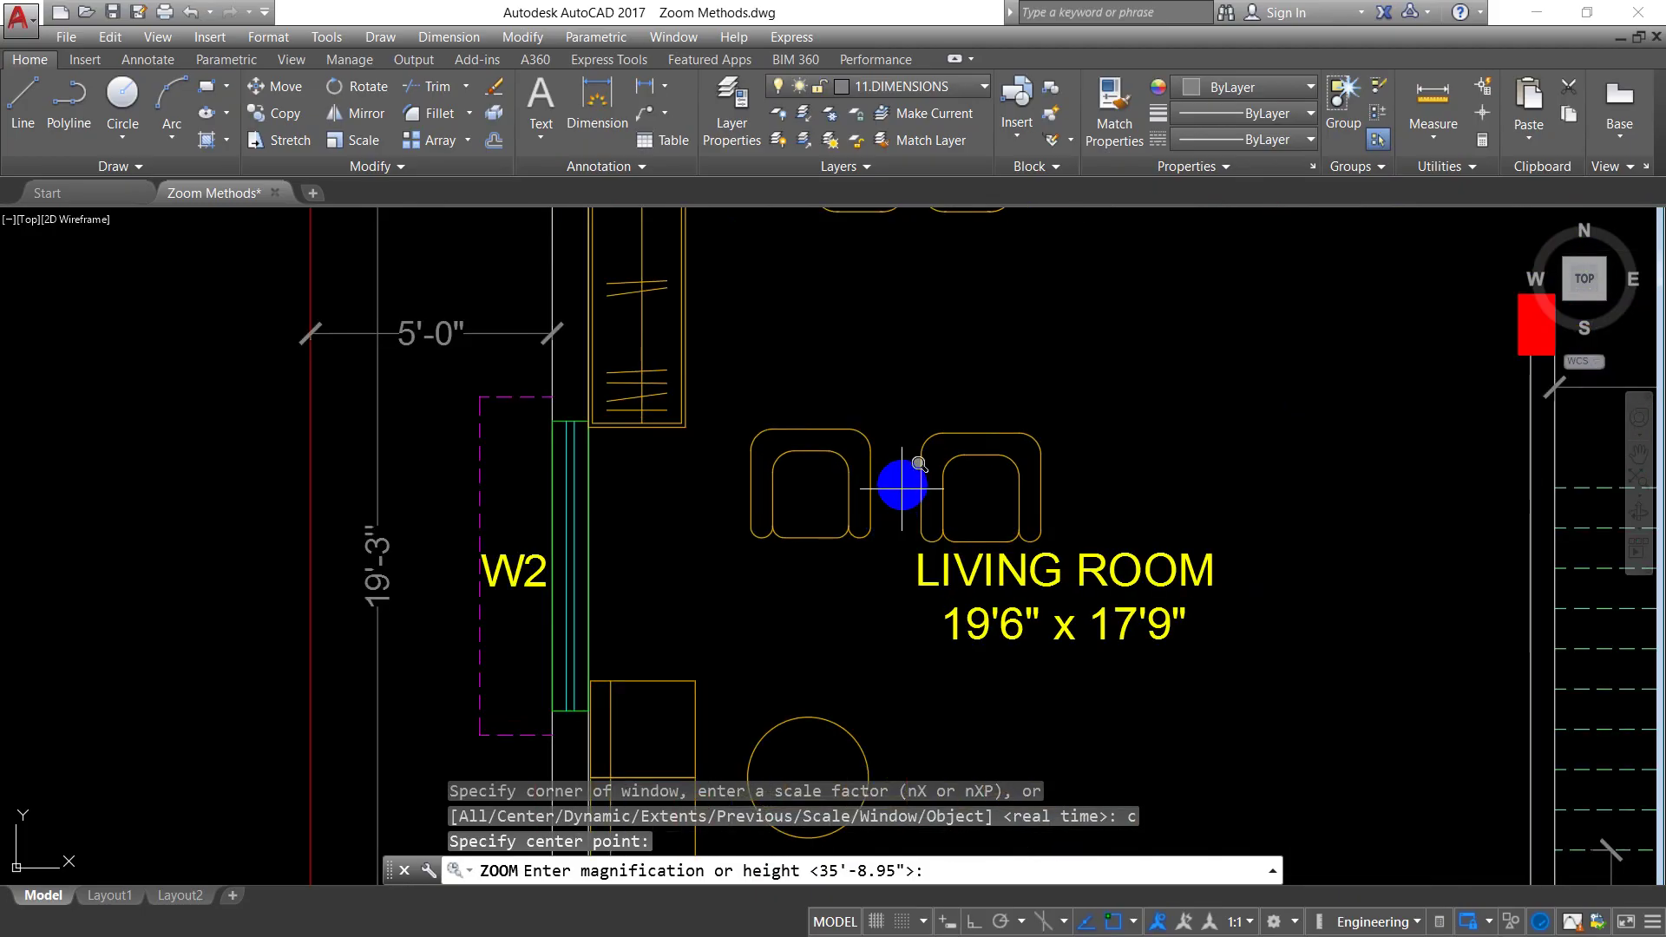
left_click(880, 511)
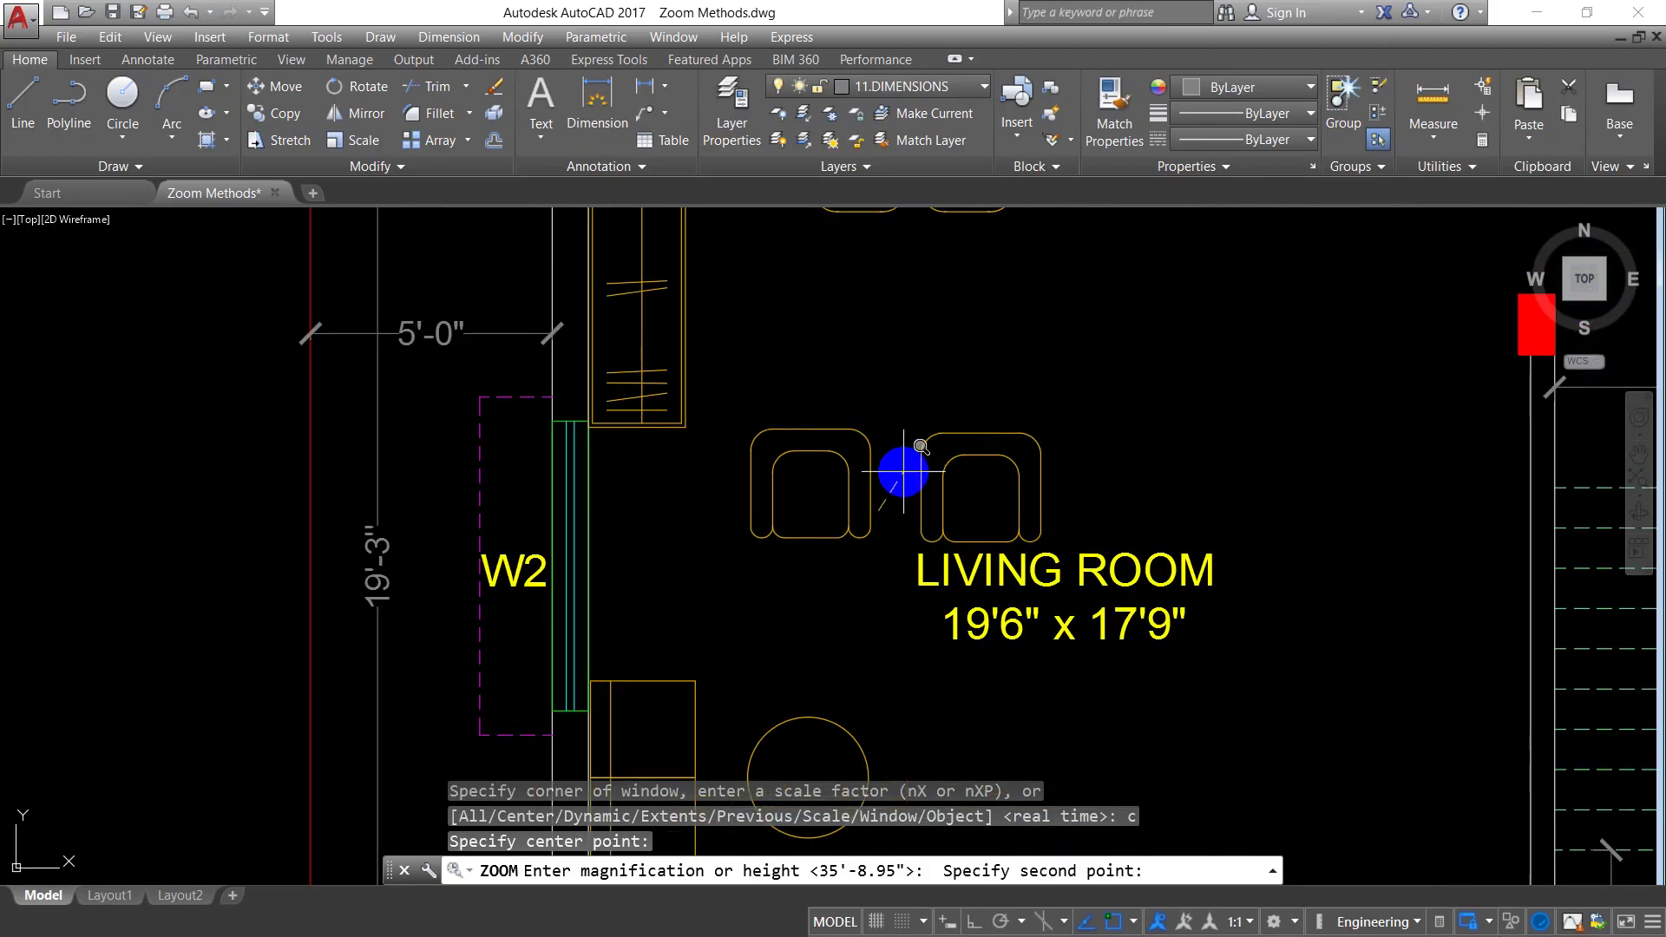
left_click(908, 478)
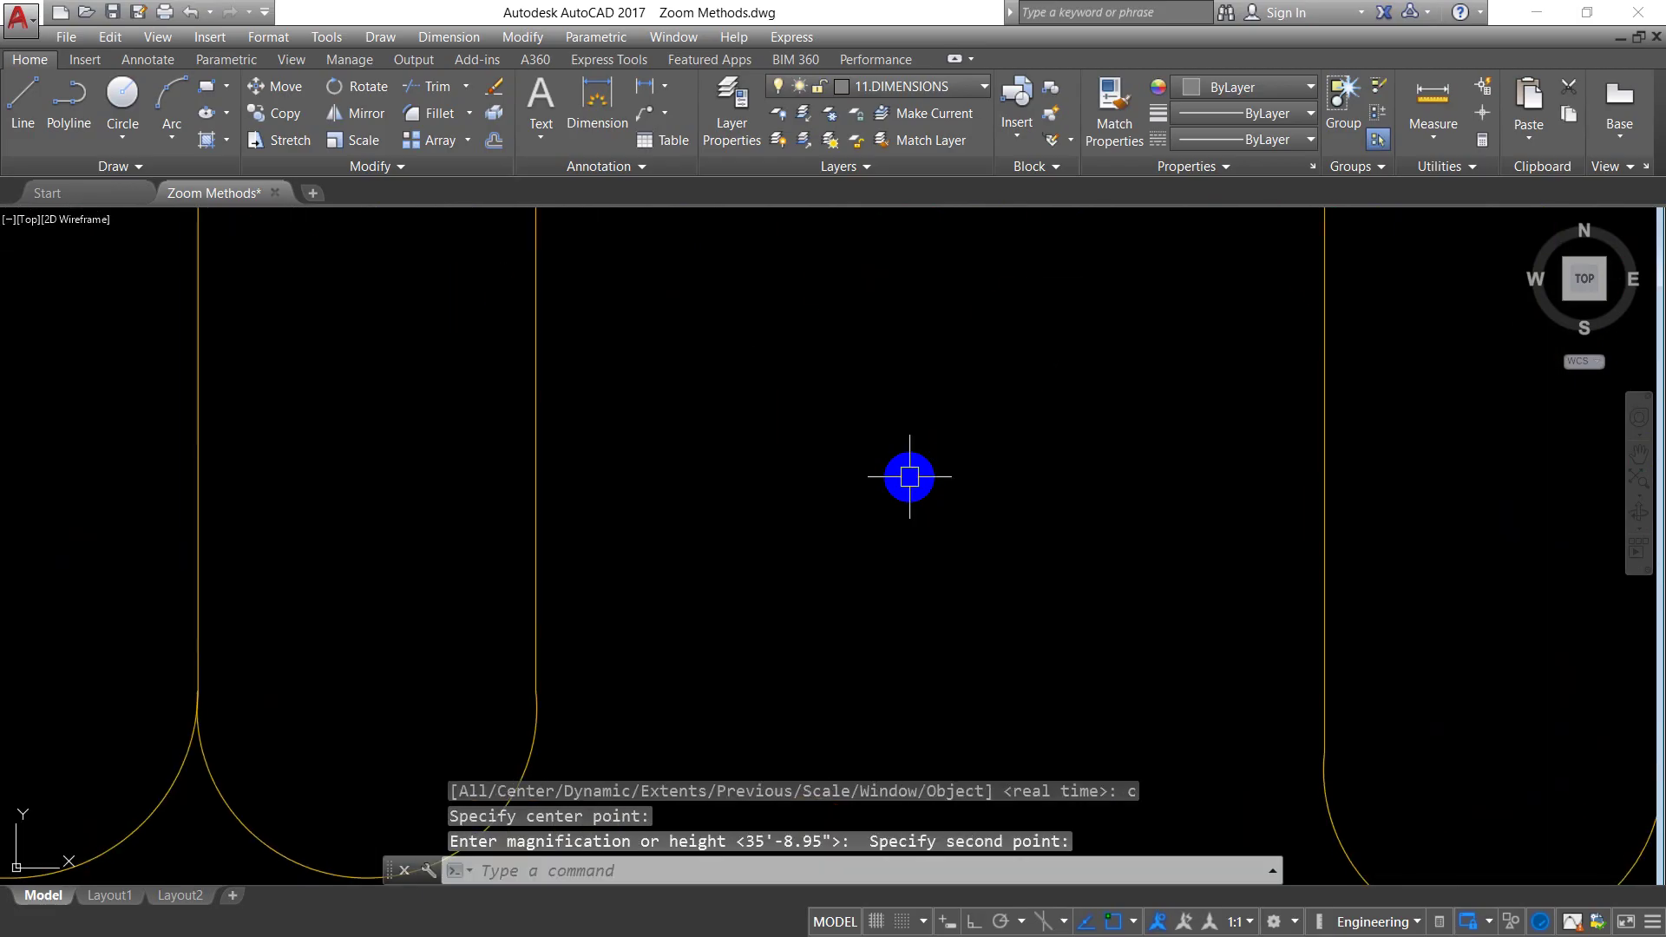
scroll(960, 328, "down", 3)
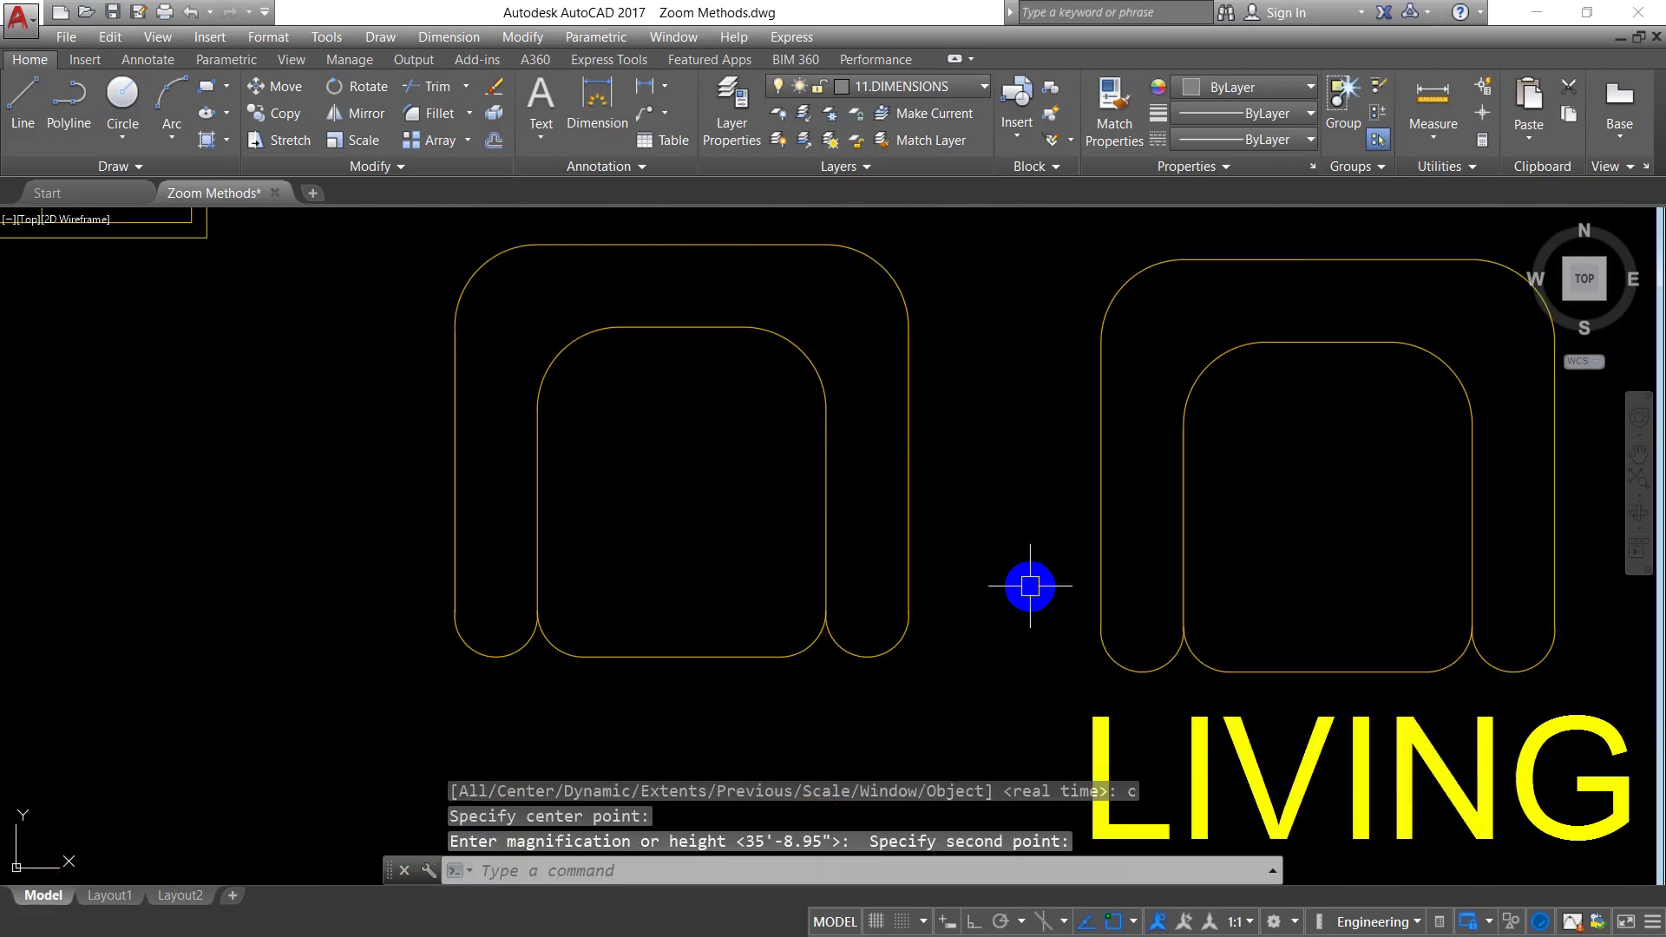
scroll(1027, 584, "down", 3)
scroll(1057, 632, "up", 2)
- Repeat Zoom Center on the LIVING ROOM label, picking a taller height to enlarge it
key("Escape")
key("Escape")
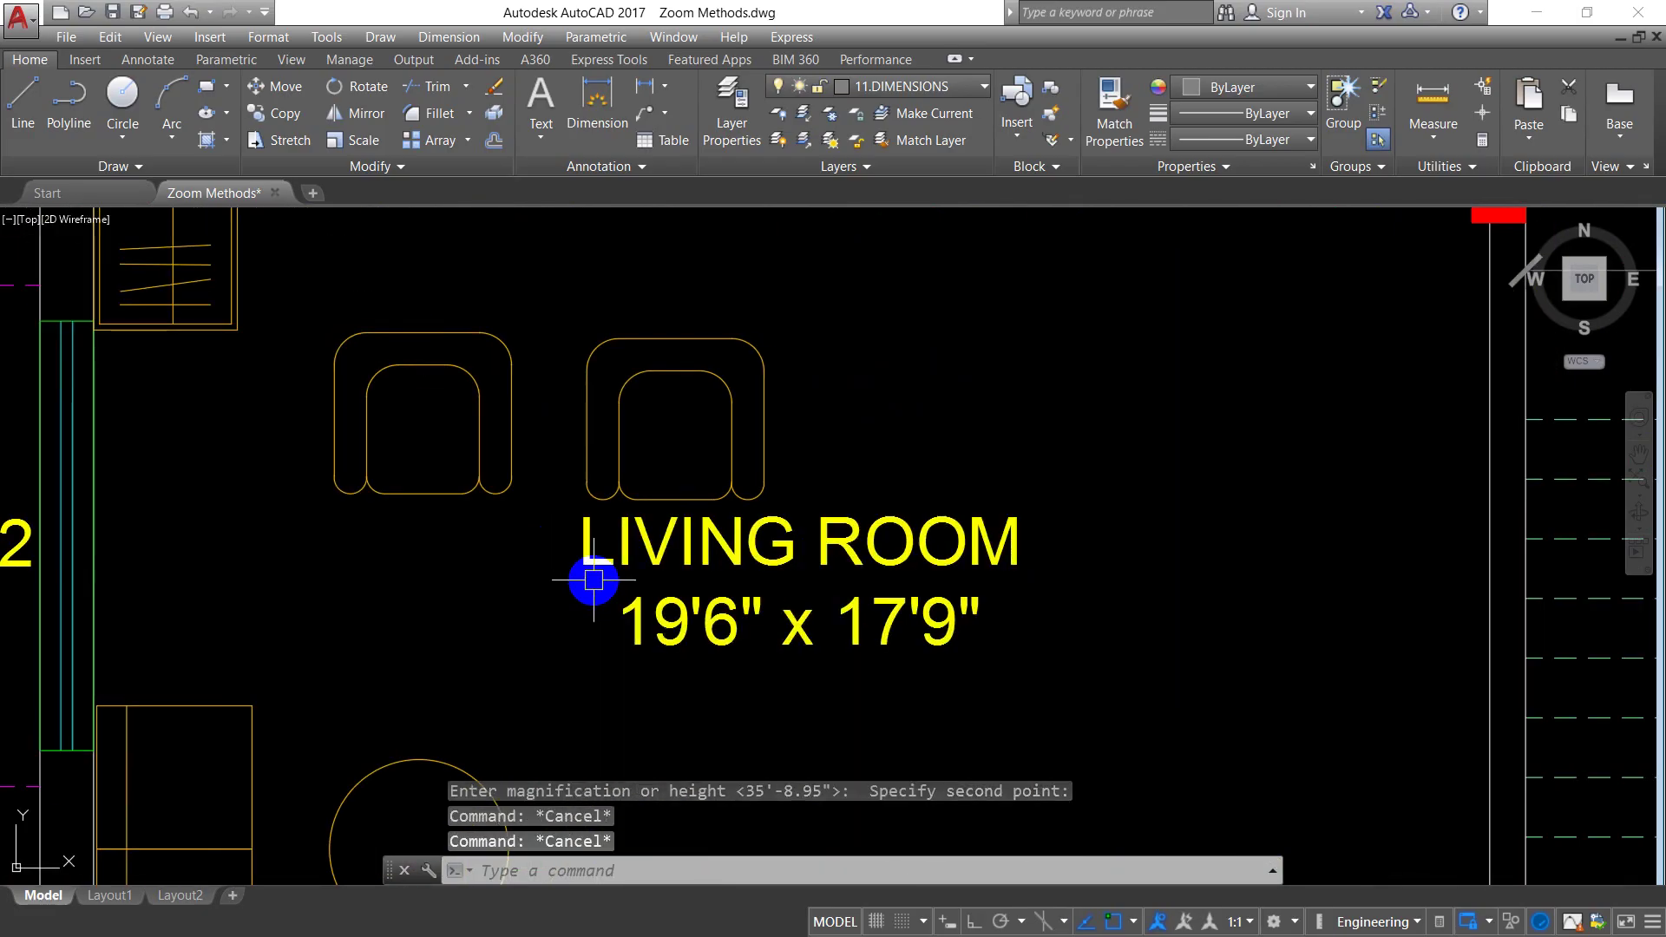
key("Escape")
type("z")
key("Return")
type("c")
key("Return")
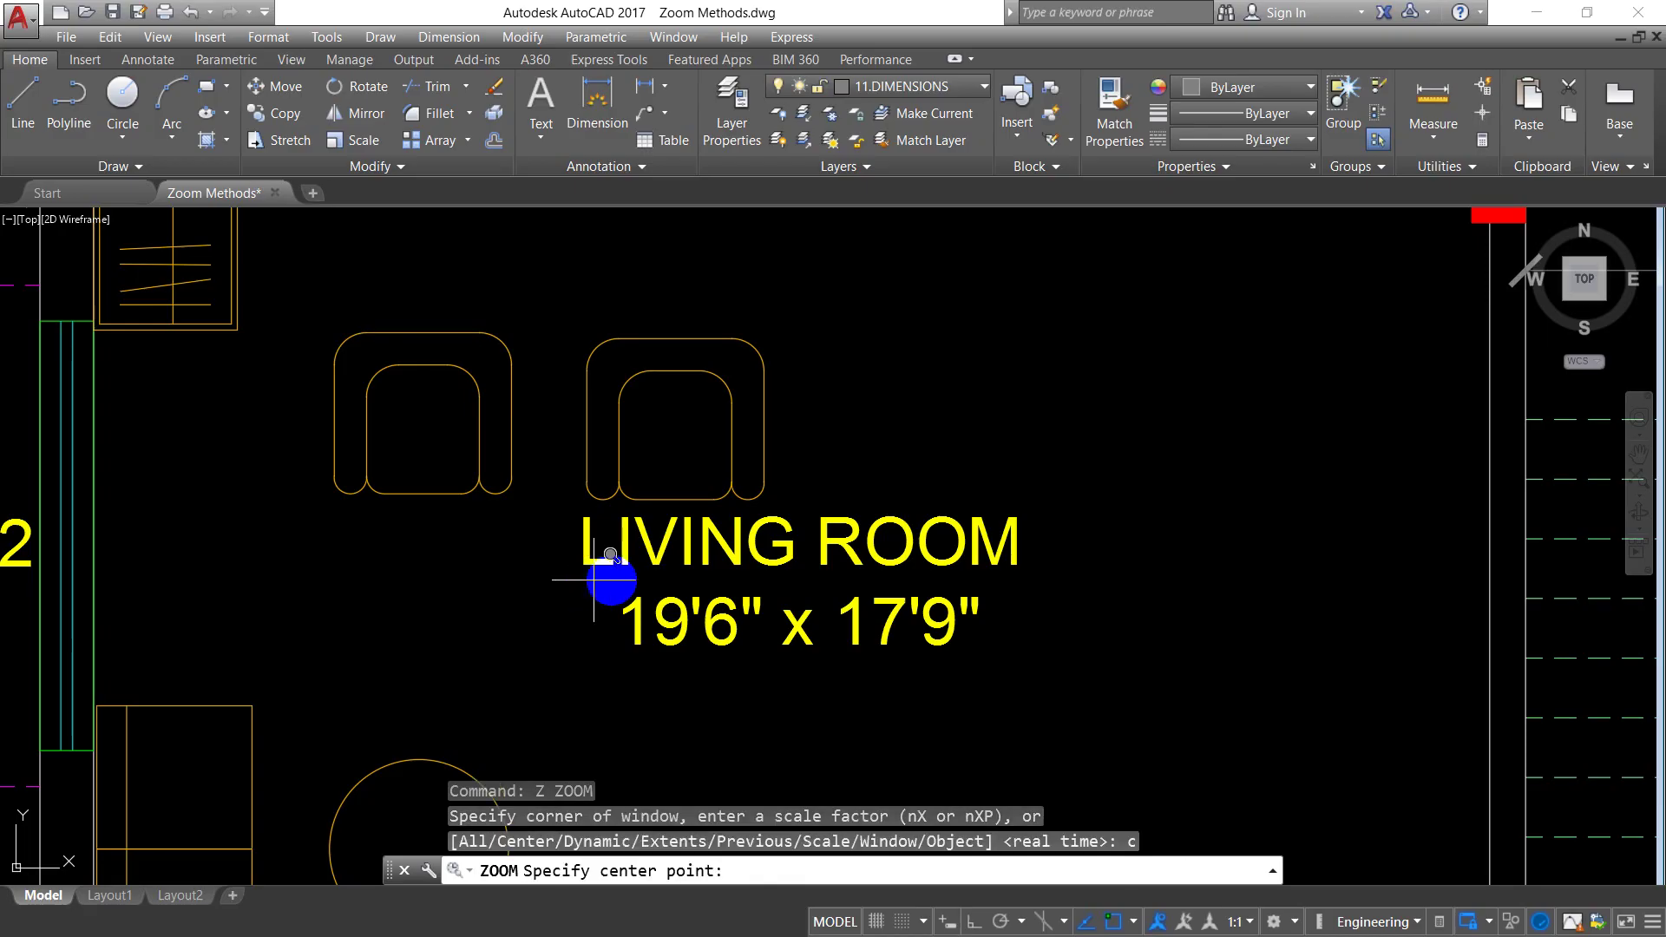
left_click(612, 616)
left_click(619, 647)
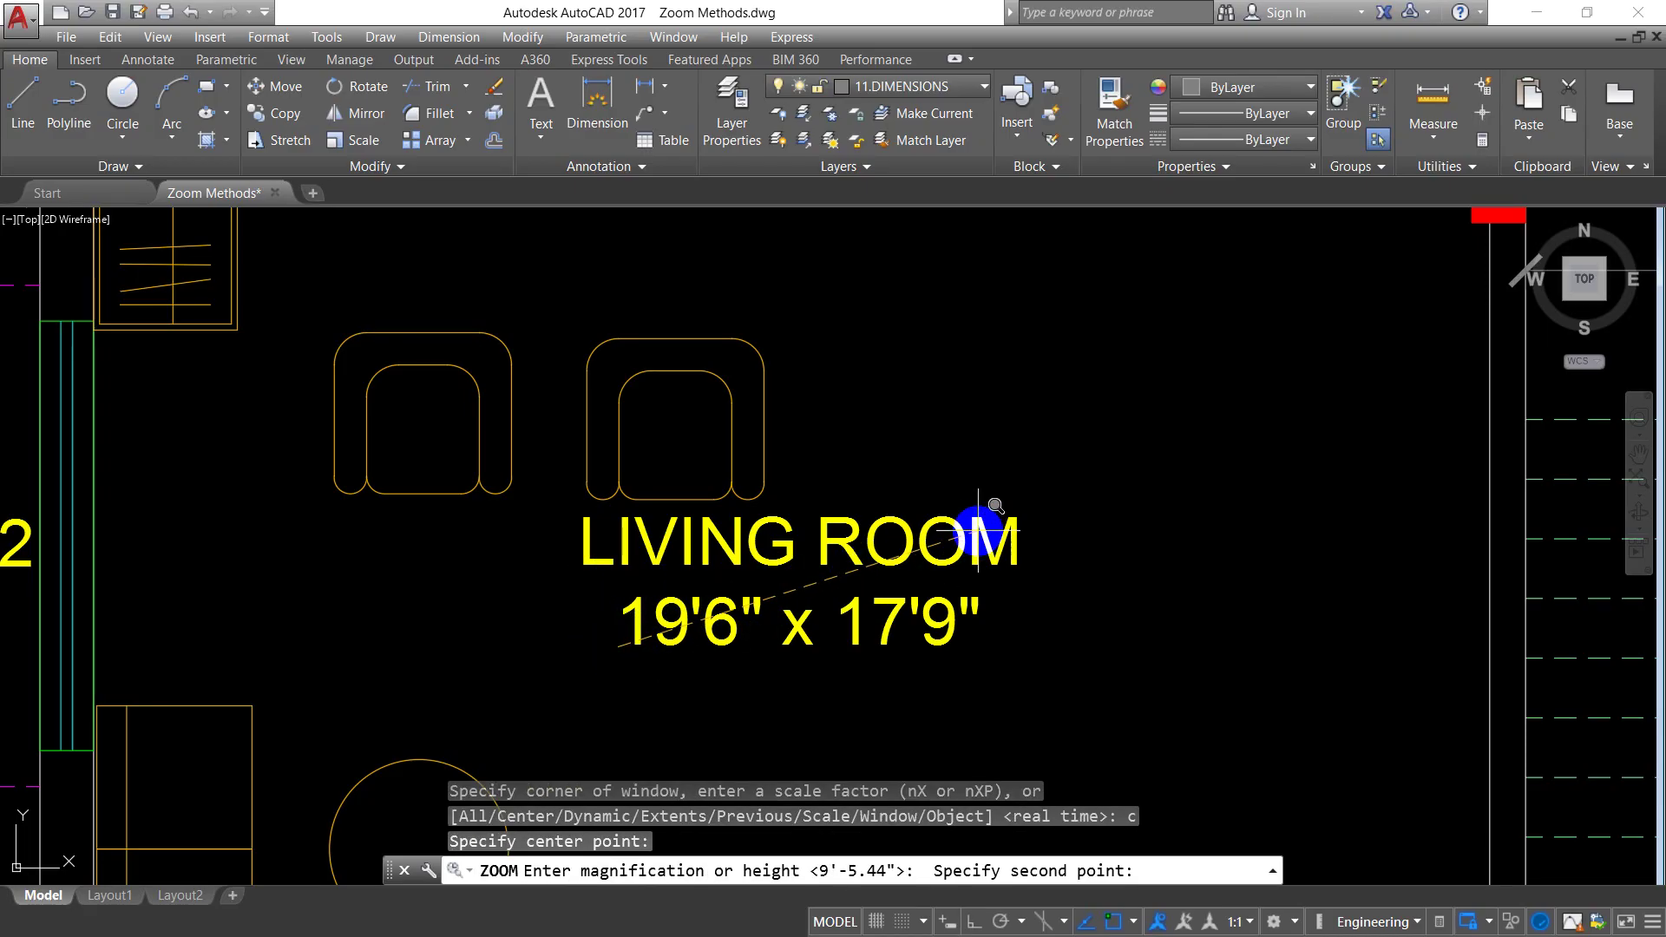
left_click(978, 529)
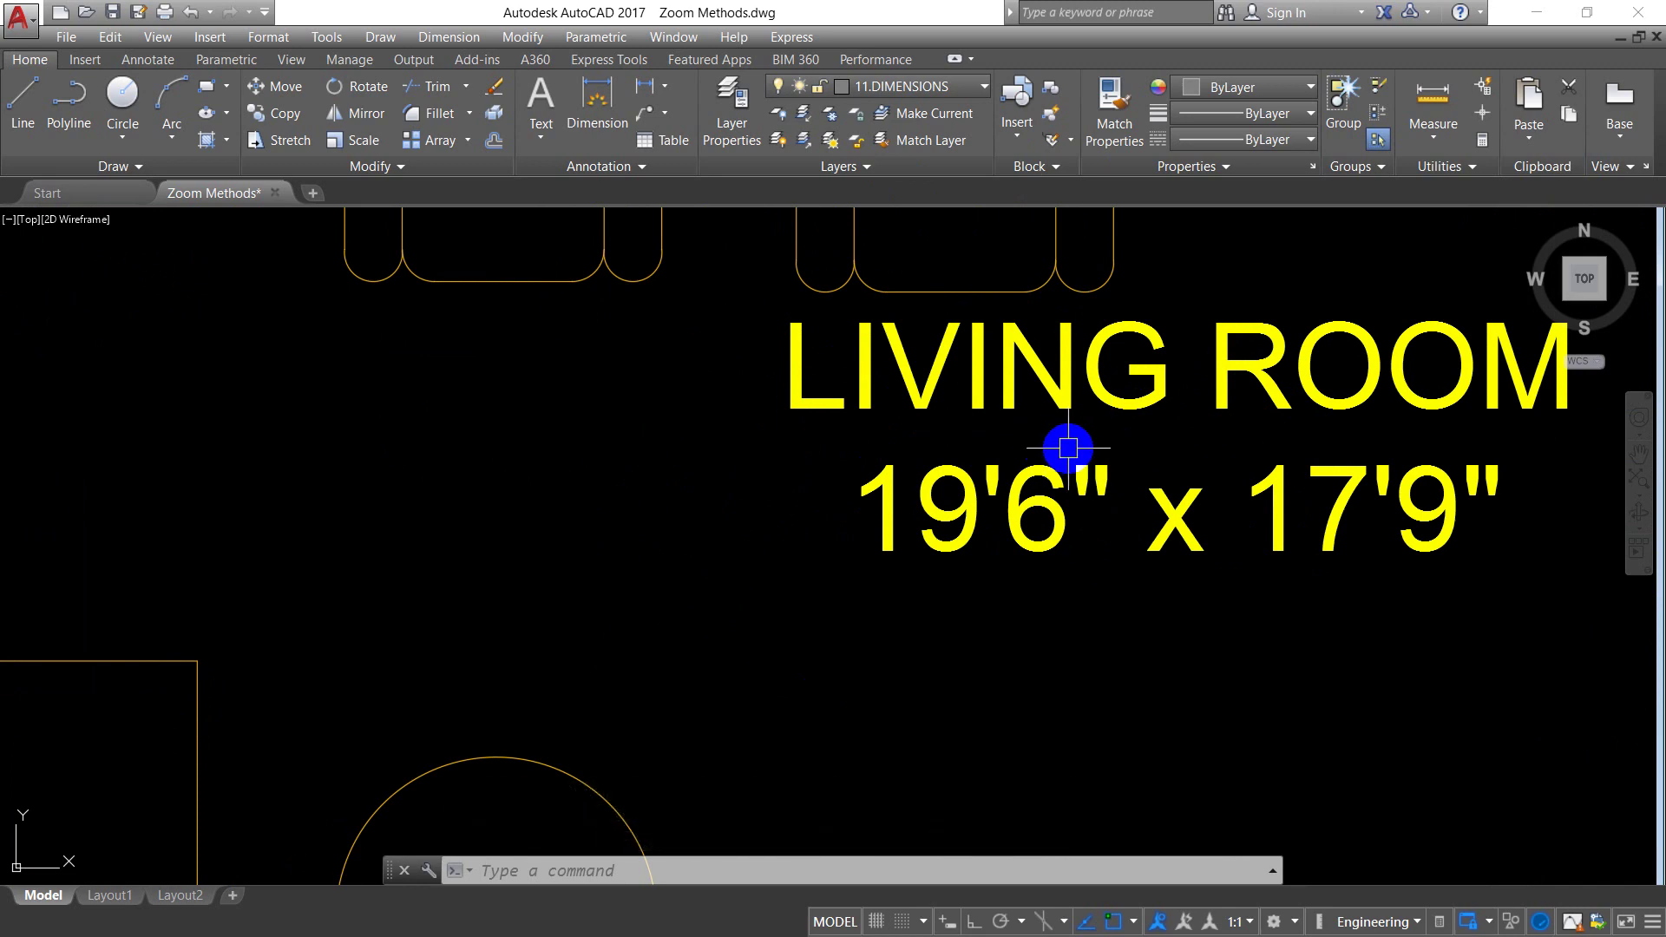
- Zoom out and pan to check the Zoom Methods table, then centre the floor plan
scroll(1069, 448, "down", 4)
scroll(639, 521, "down", 4)
middle_click_drag(640, 521, 793, 465)
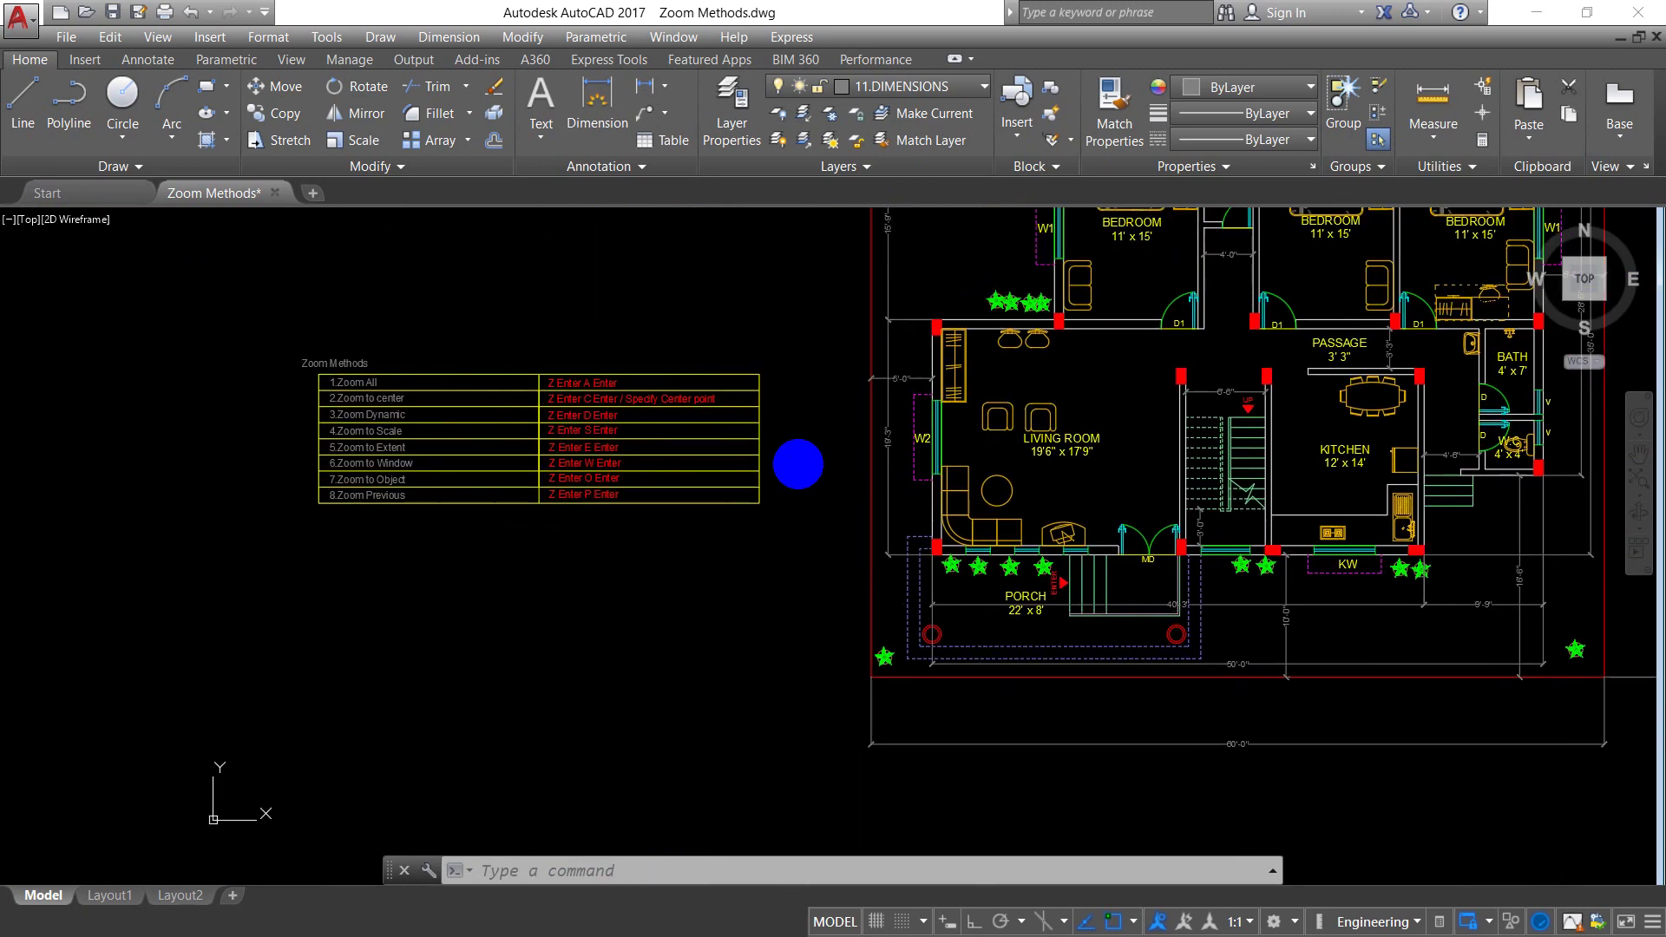
scroll(512, 503, "up", 1)
scroll(528, 491, "up", 2)
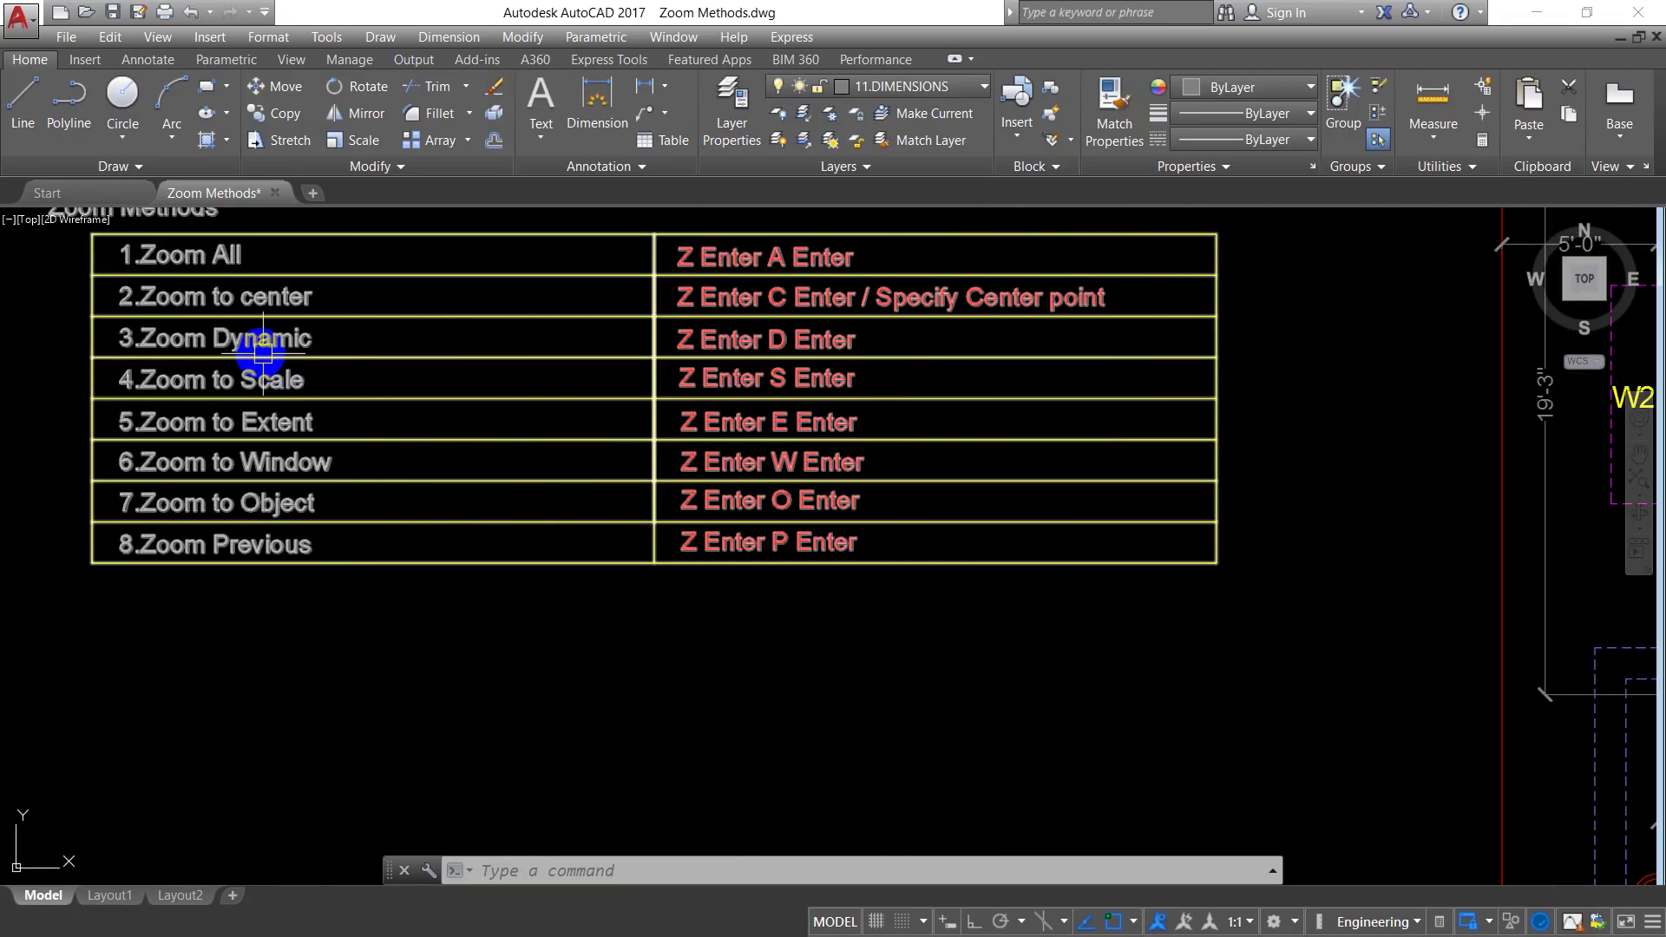
scroll(876, 423, "down", 4)
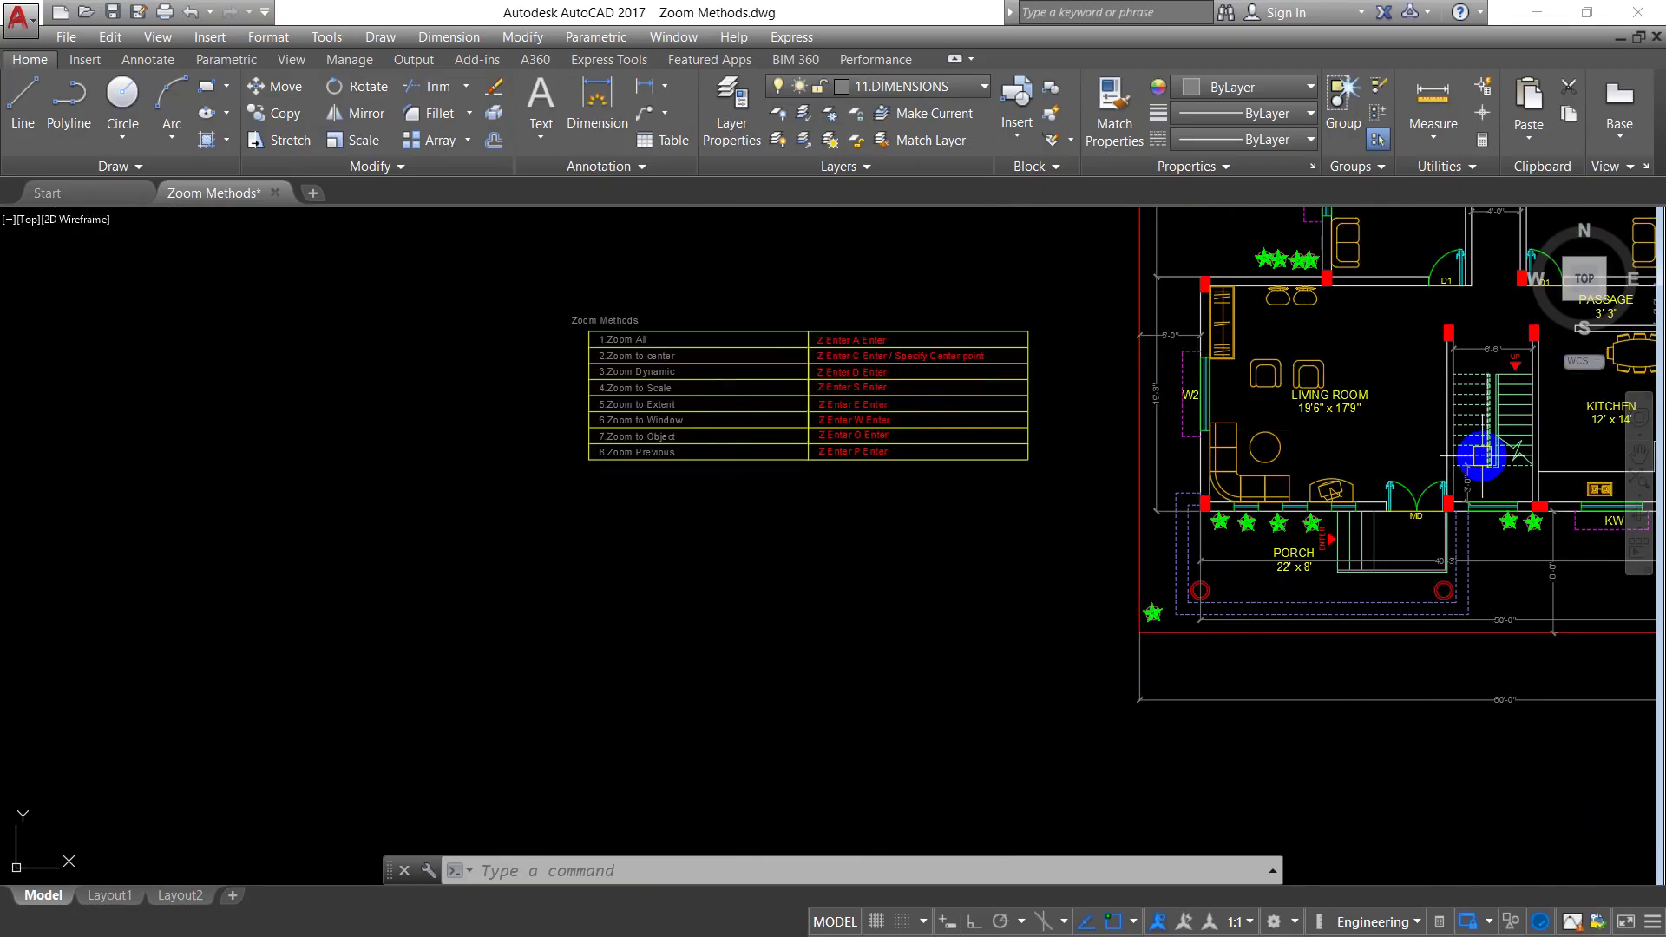
middle_click_drag(1481, 458, 913, 498)
- Start Zoom Dynamic to show the whole-drawing overview with its view frame
key("Escape")
key("Escape")
scroll(914, 497, "down", 2)
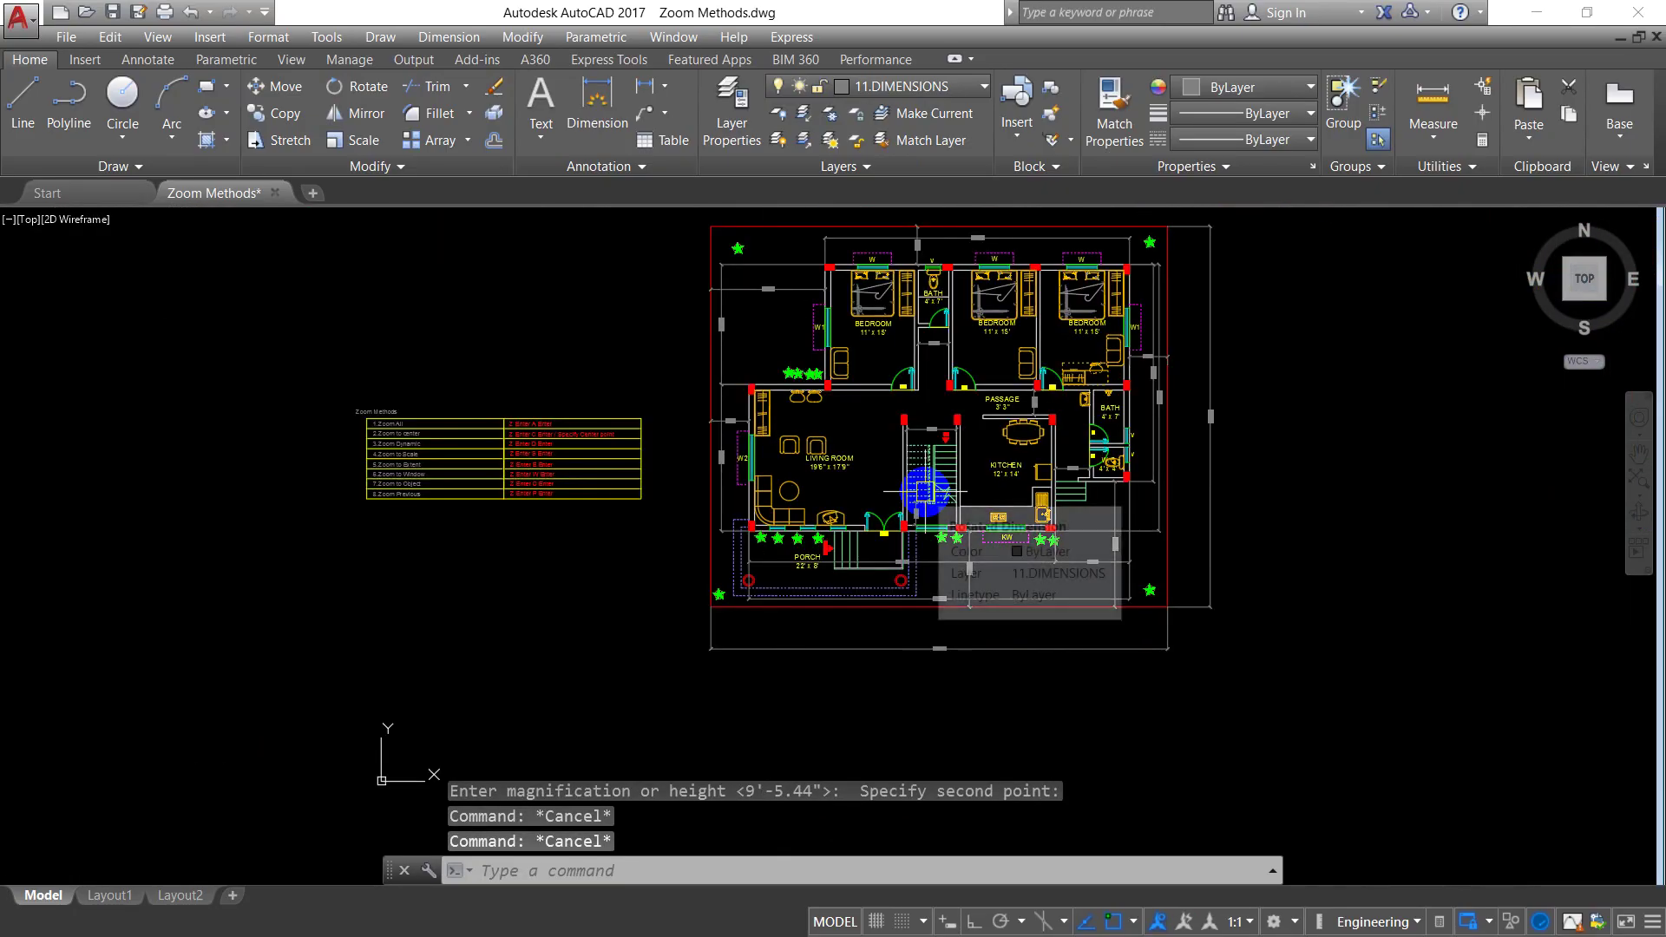
type("z")
key("Return")
key("Return")
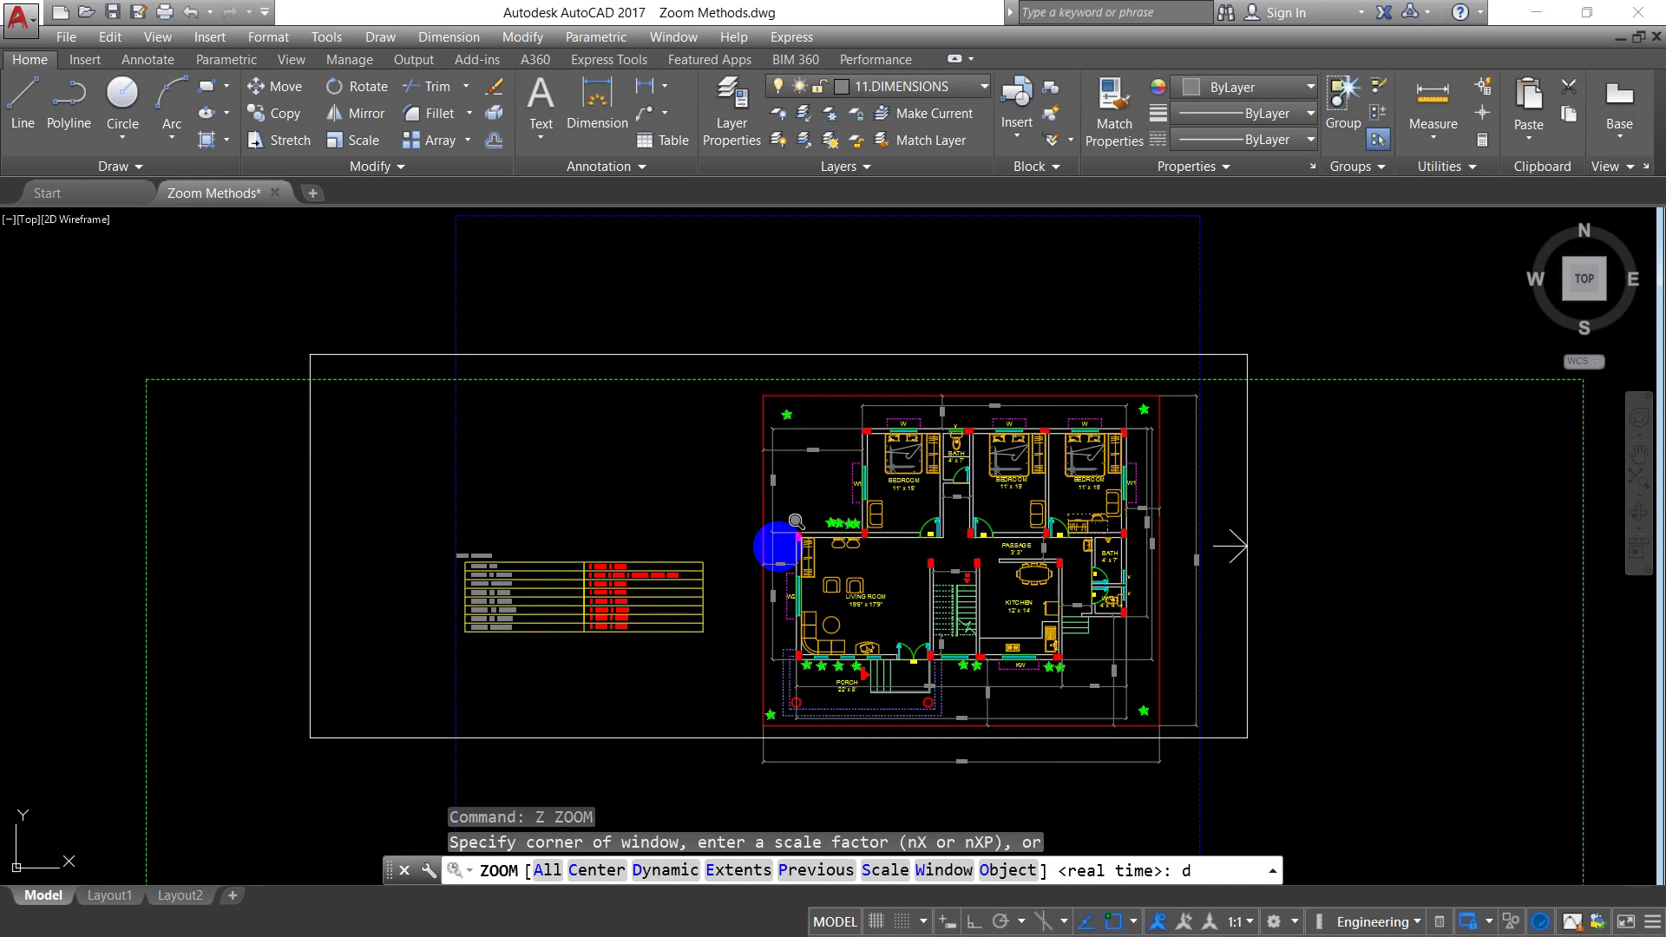
- Fix the dynamic view frame's size, place it over the floor plan and apply the zoom
left_click(796, 522)
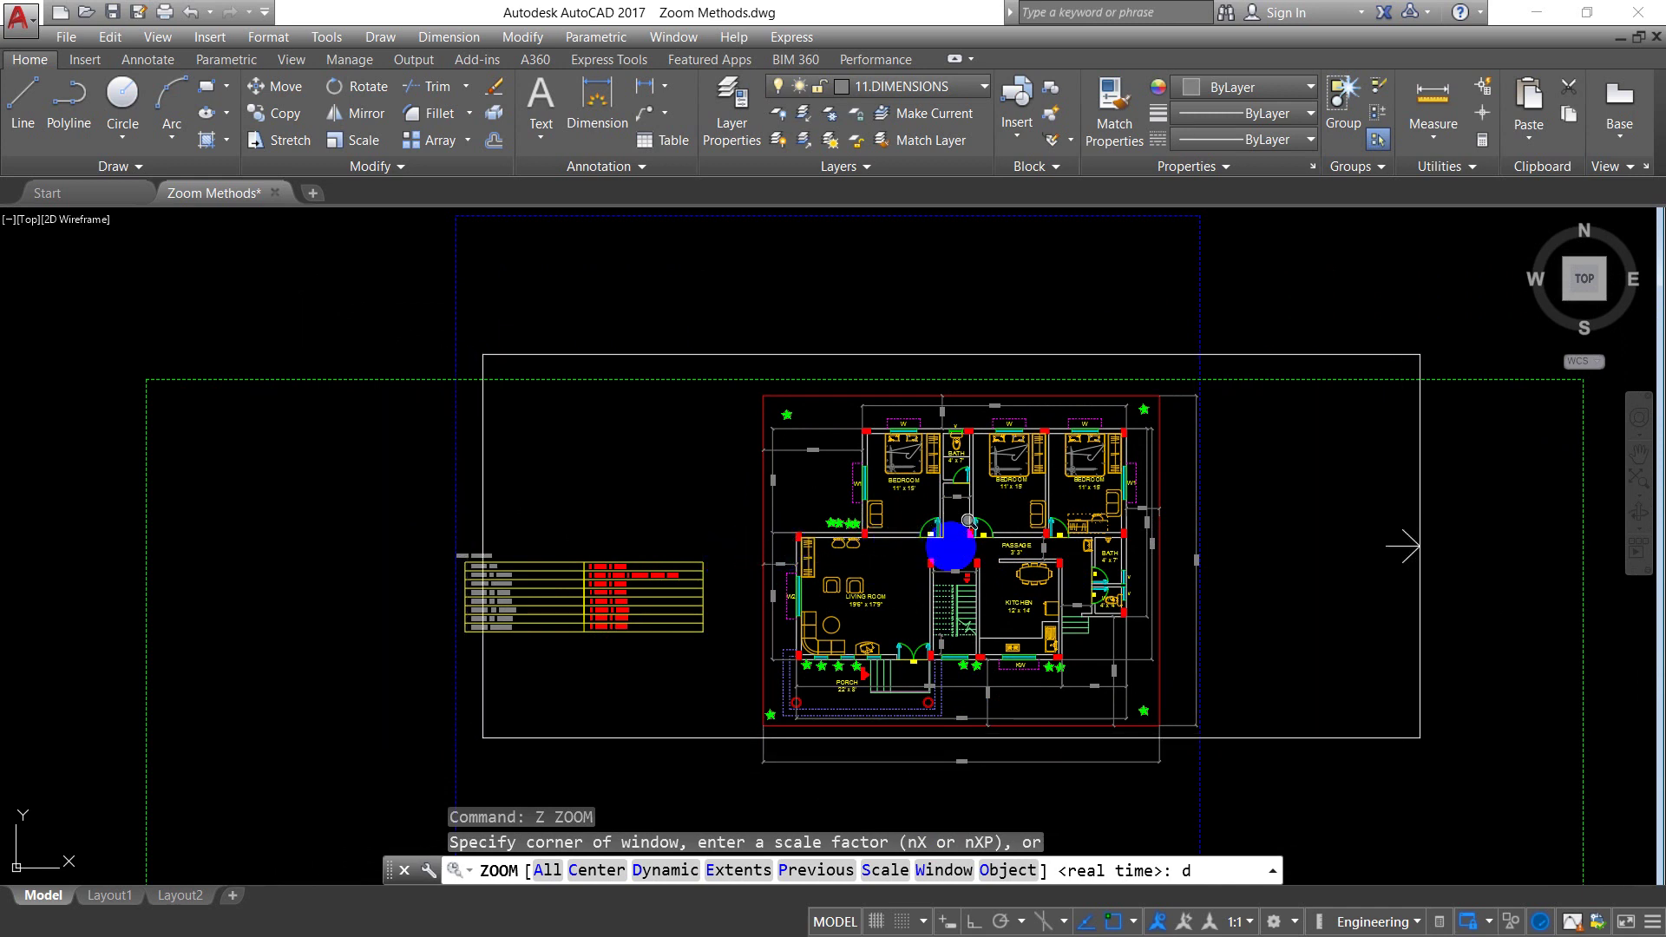
key("Return")
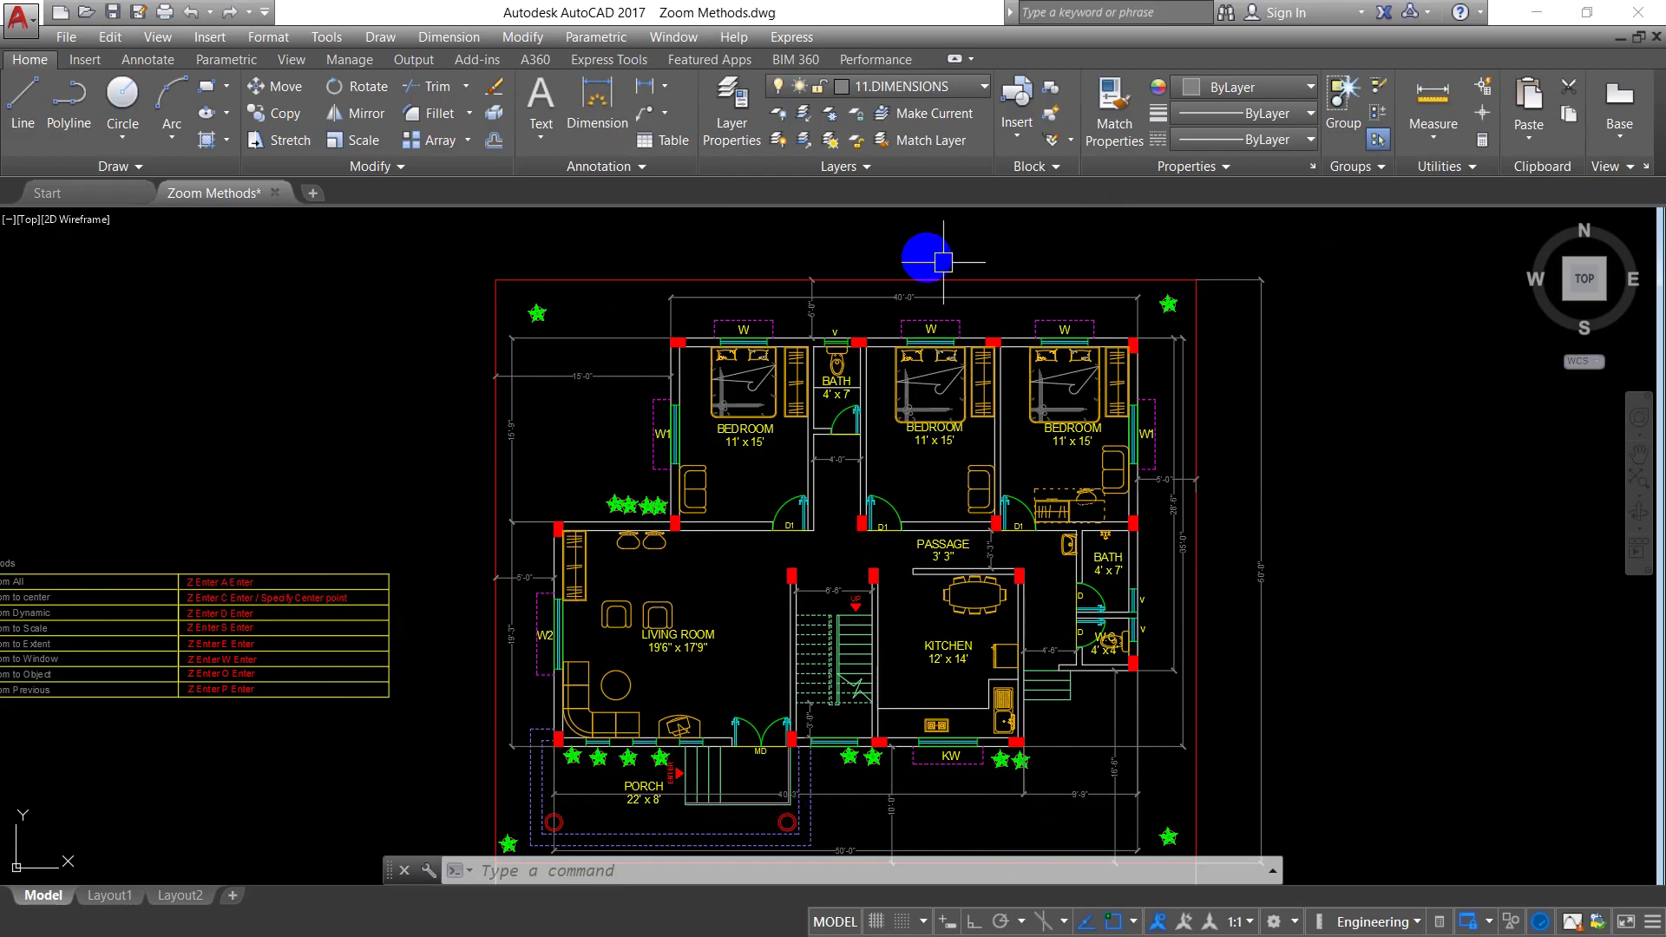
- Pan and zoom to bring the Zoom Methods table into view, shifting the drawing left
middle_click_drag(515, 638, 662, 584)
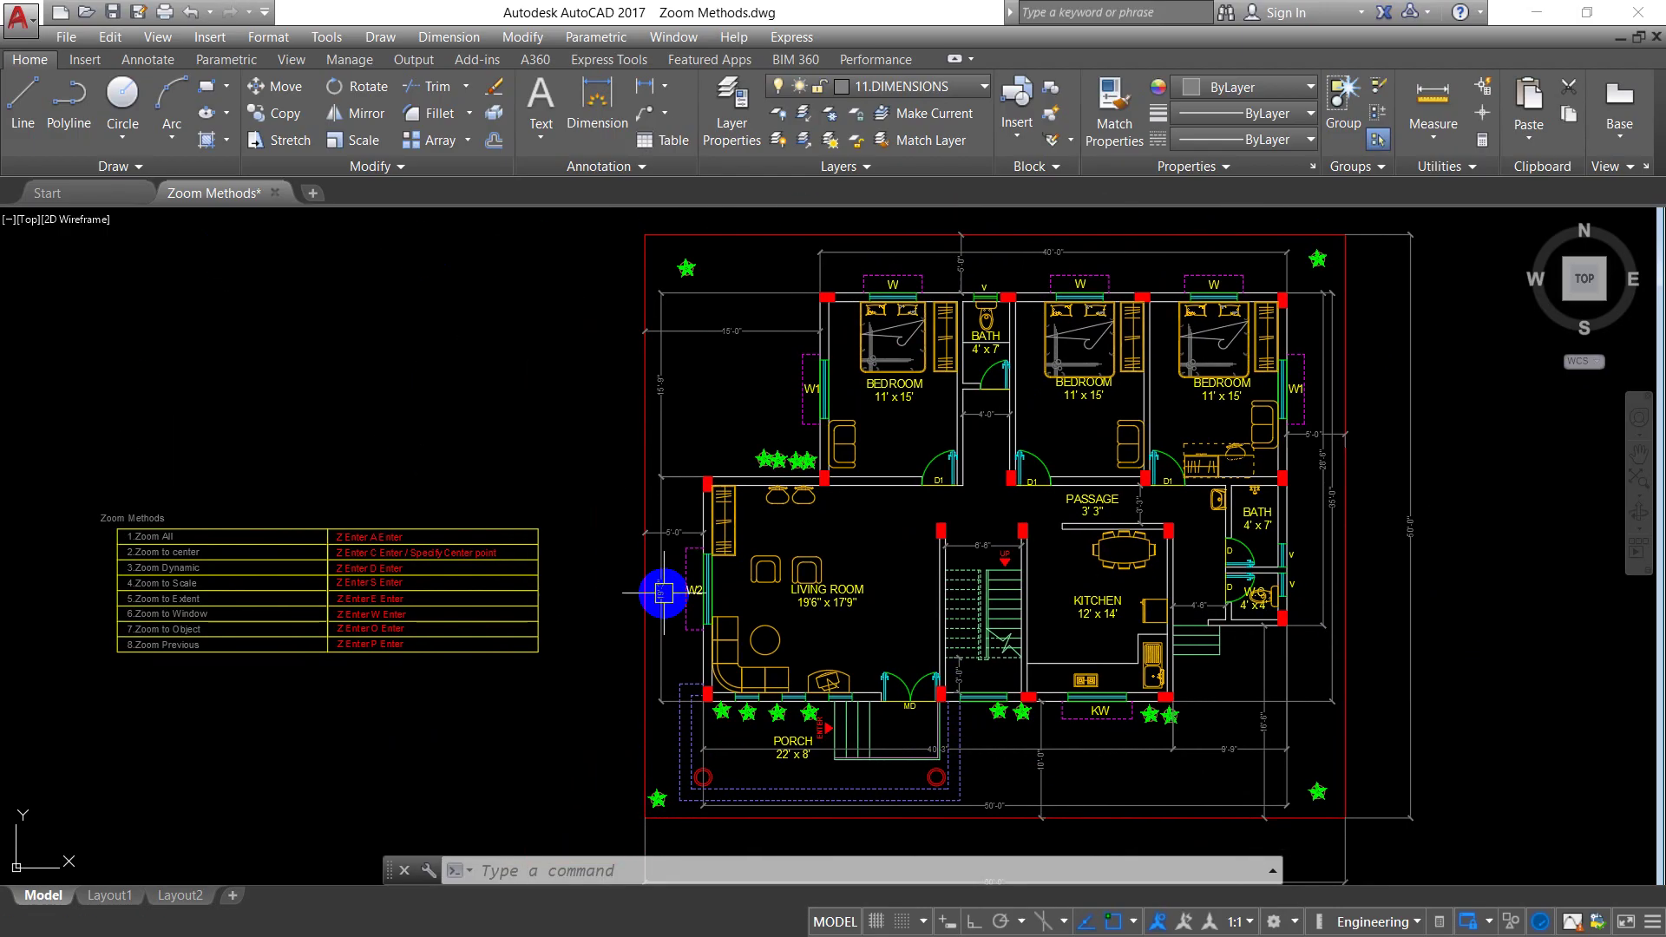
scroll(185, 558, "up", 2)
middle_click_drag(185, 566, 433, 529)
scroll(433, 528, "up", 2)
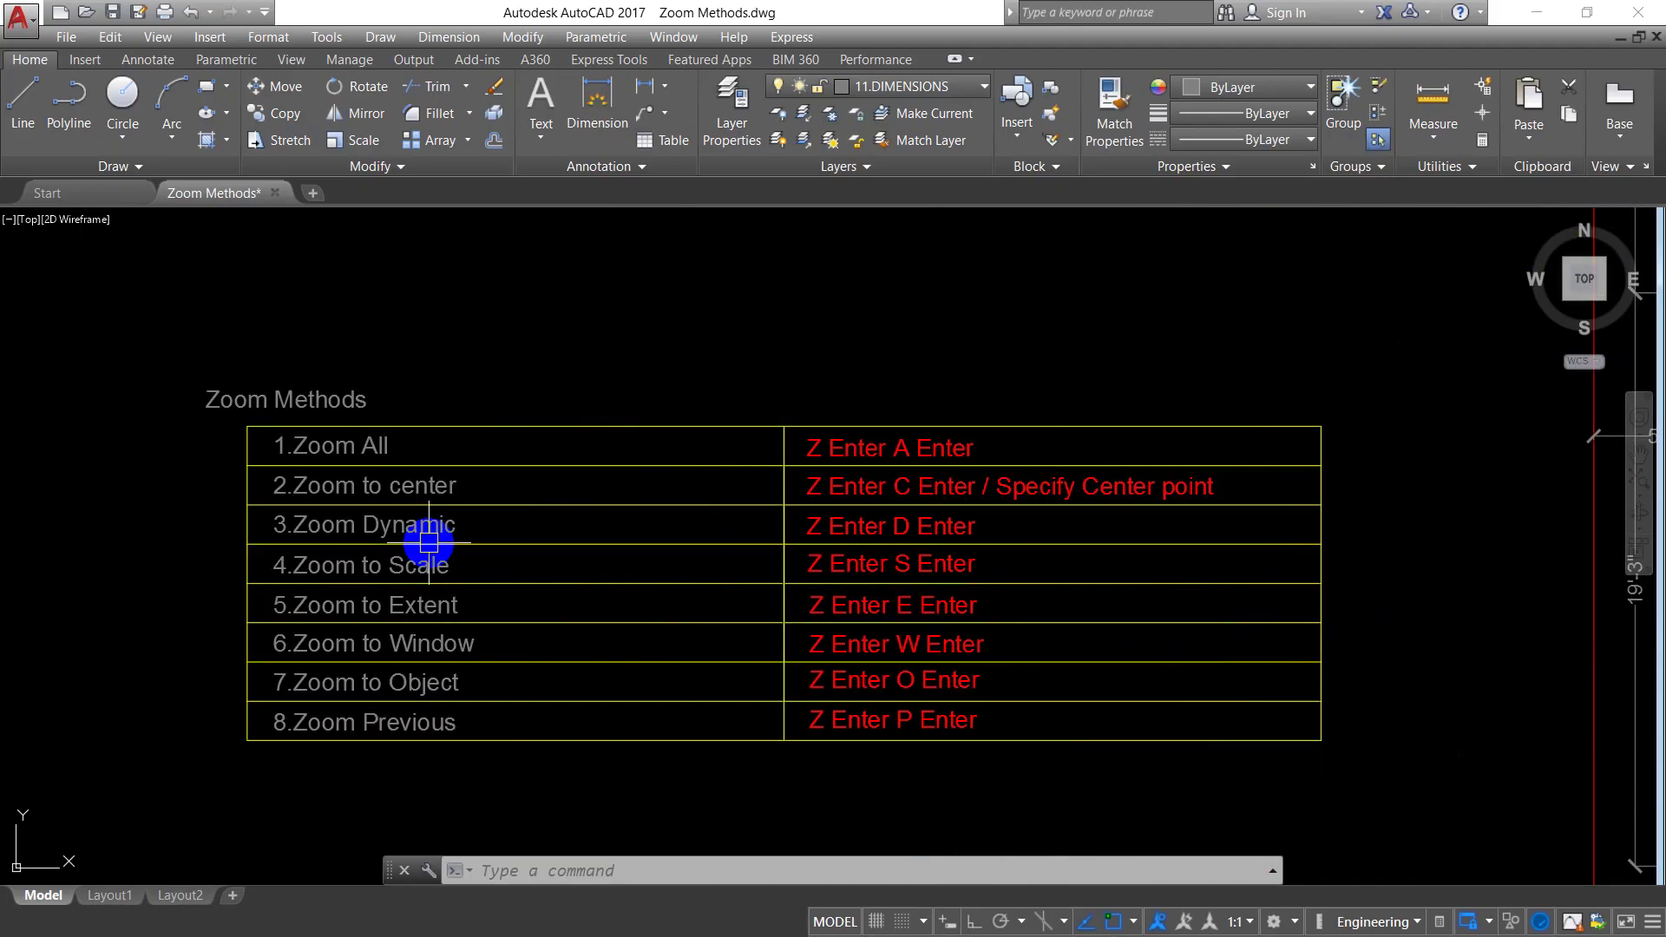
scroll(841, 587, "down", 2)
scroll(911, 586, "down", 2)
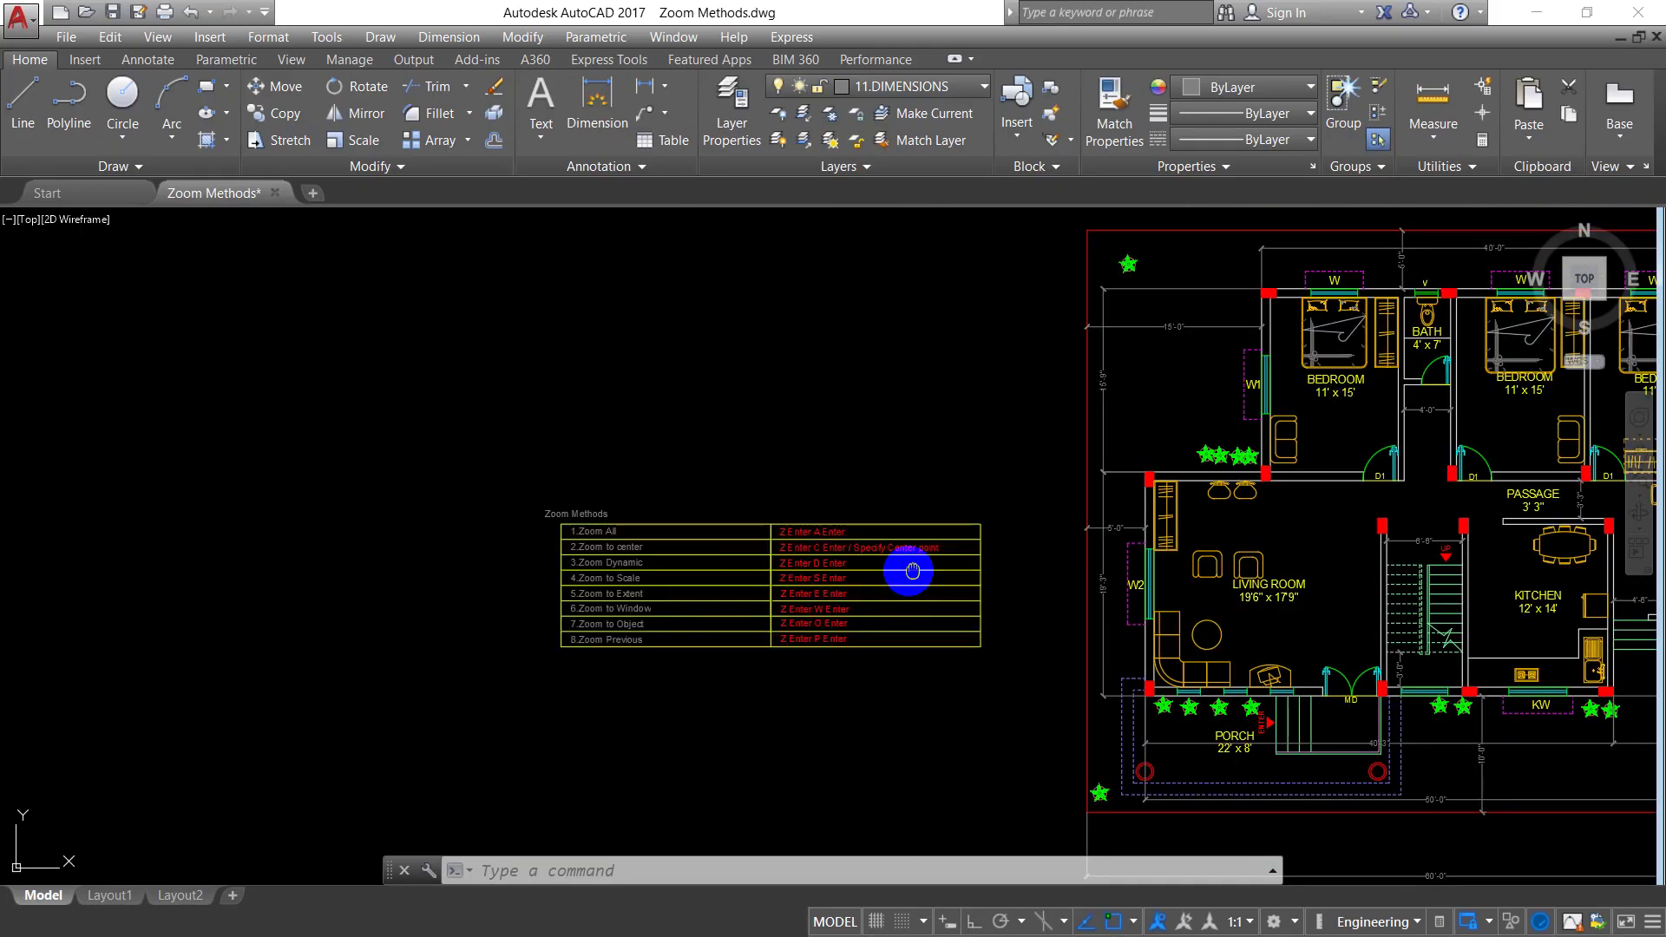
middle_click_drag(913, 571, 454, 601)
- Zoom Scale the view by a factor of 2, then back to a factor of 1
type("z")
key("Return")
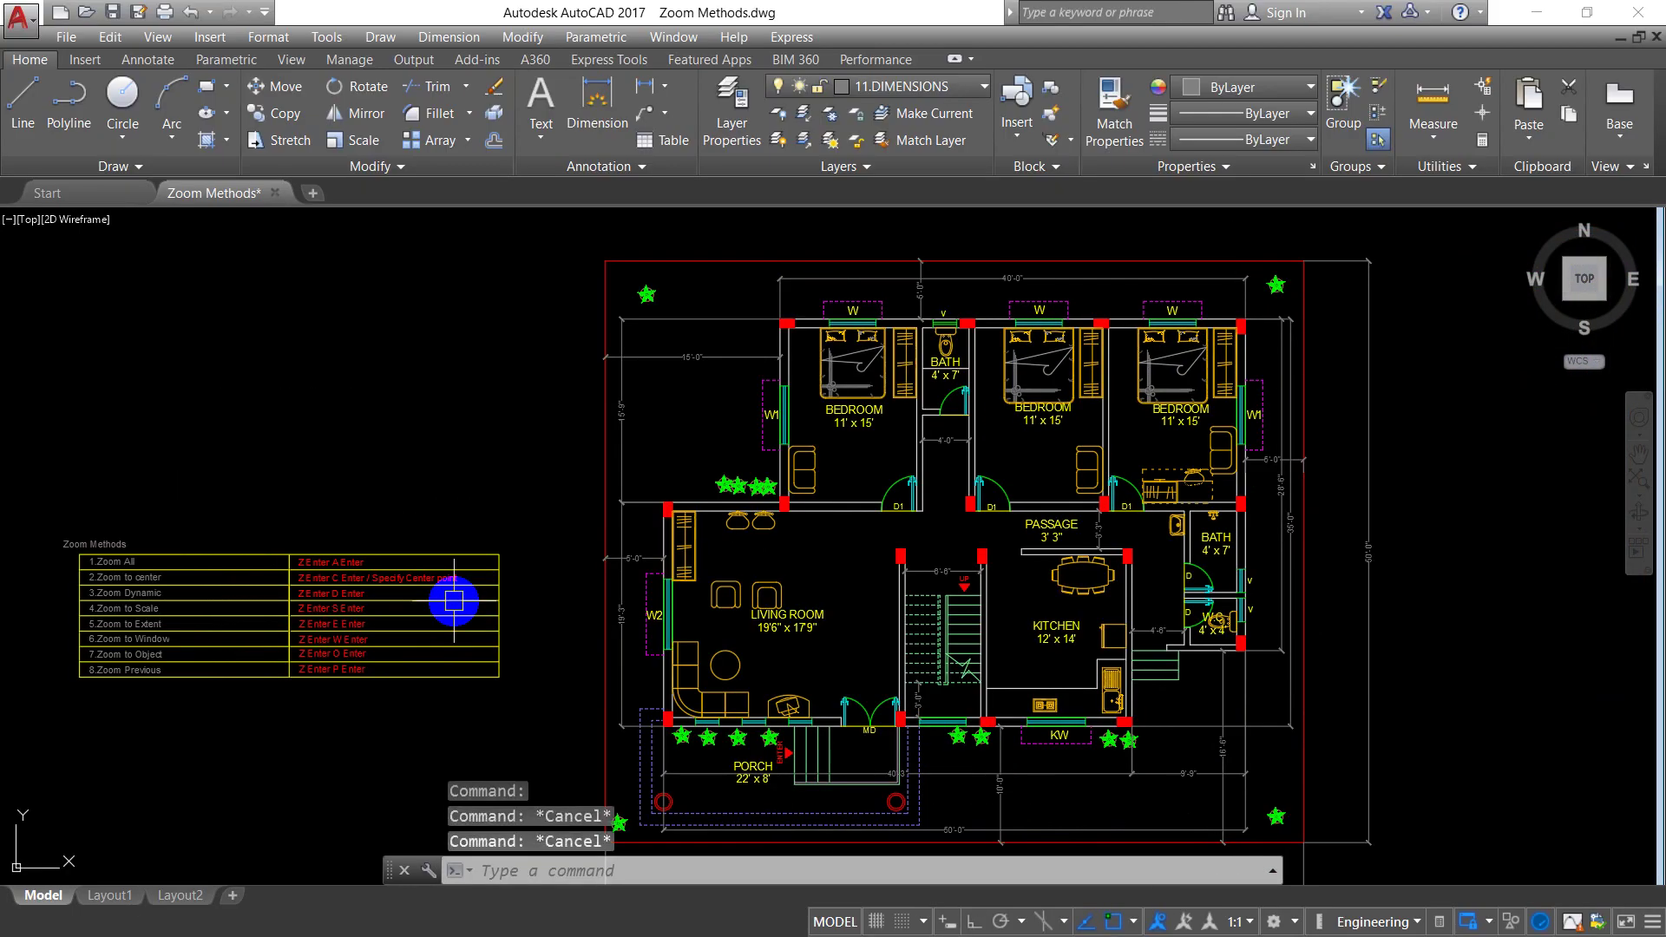
key("Return")
type("2")
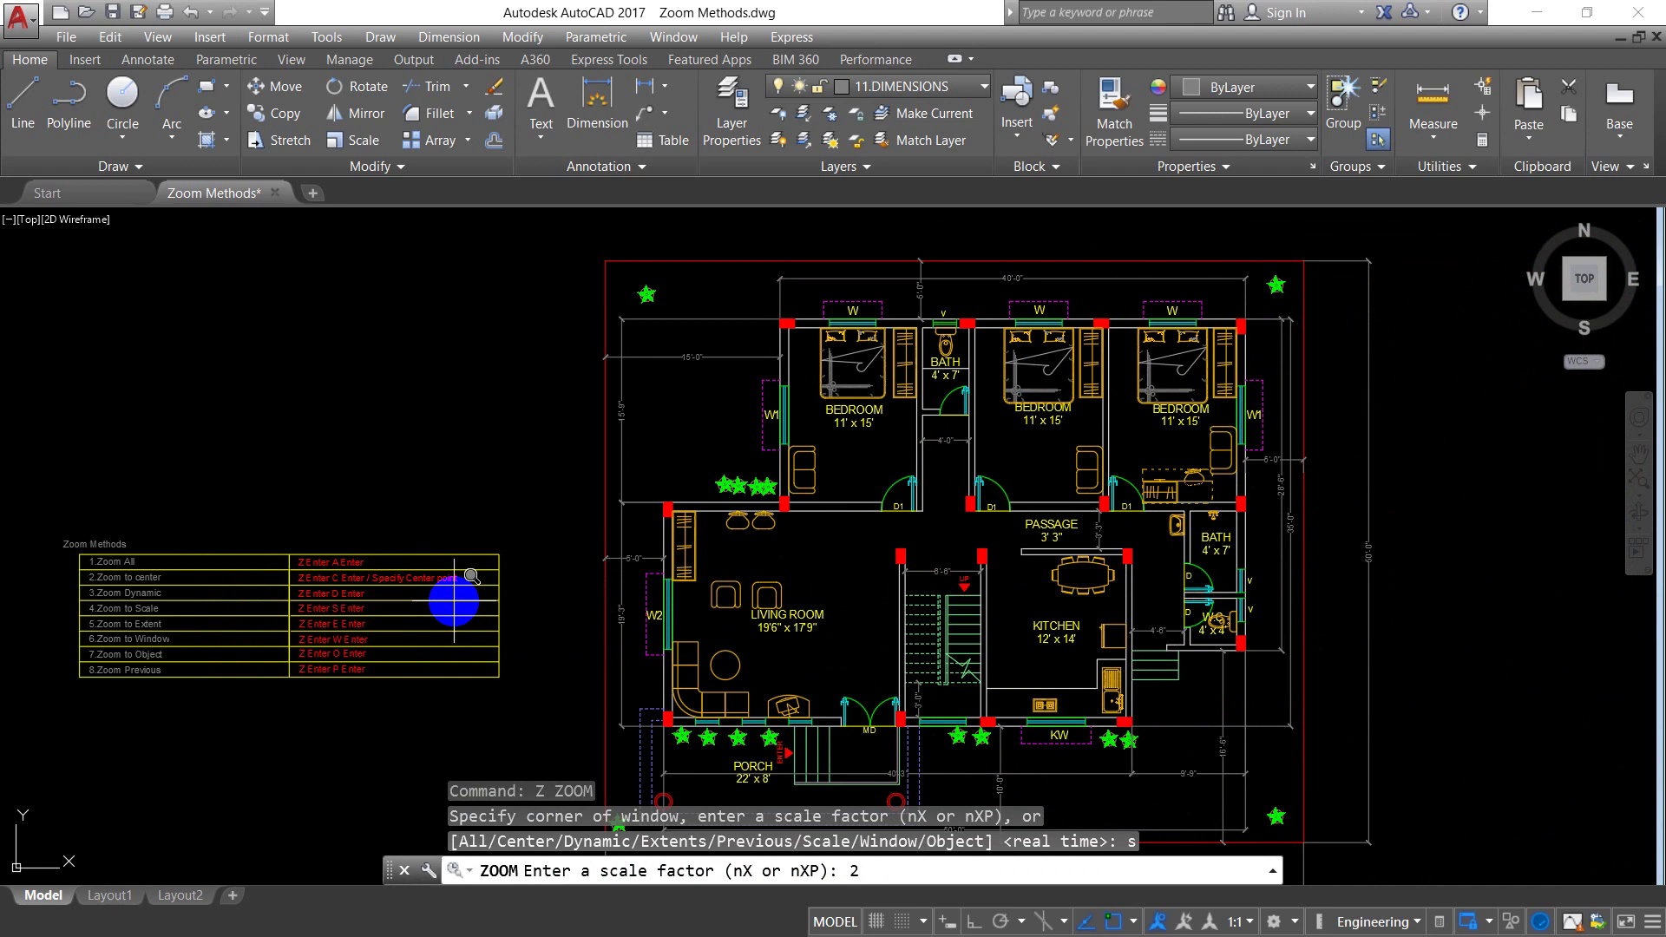
key("Return")
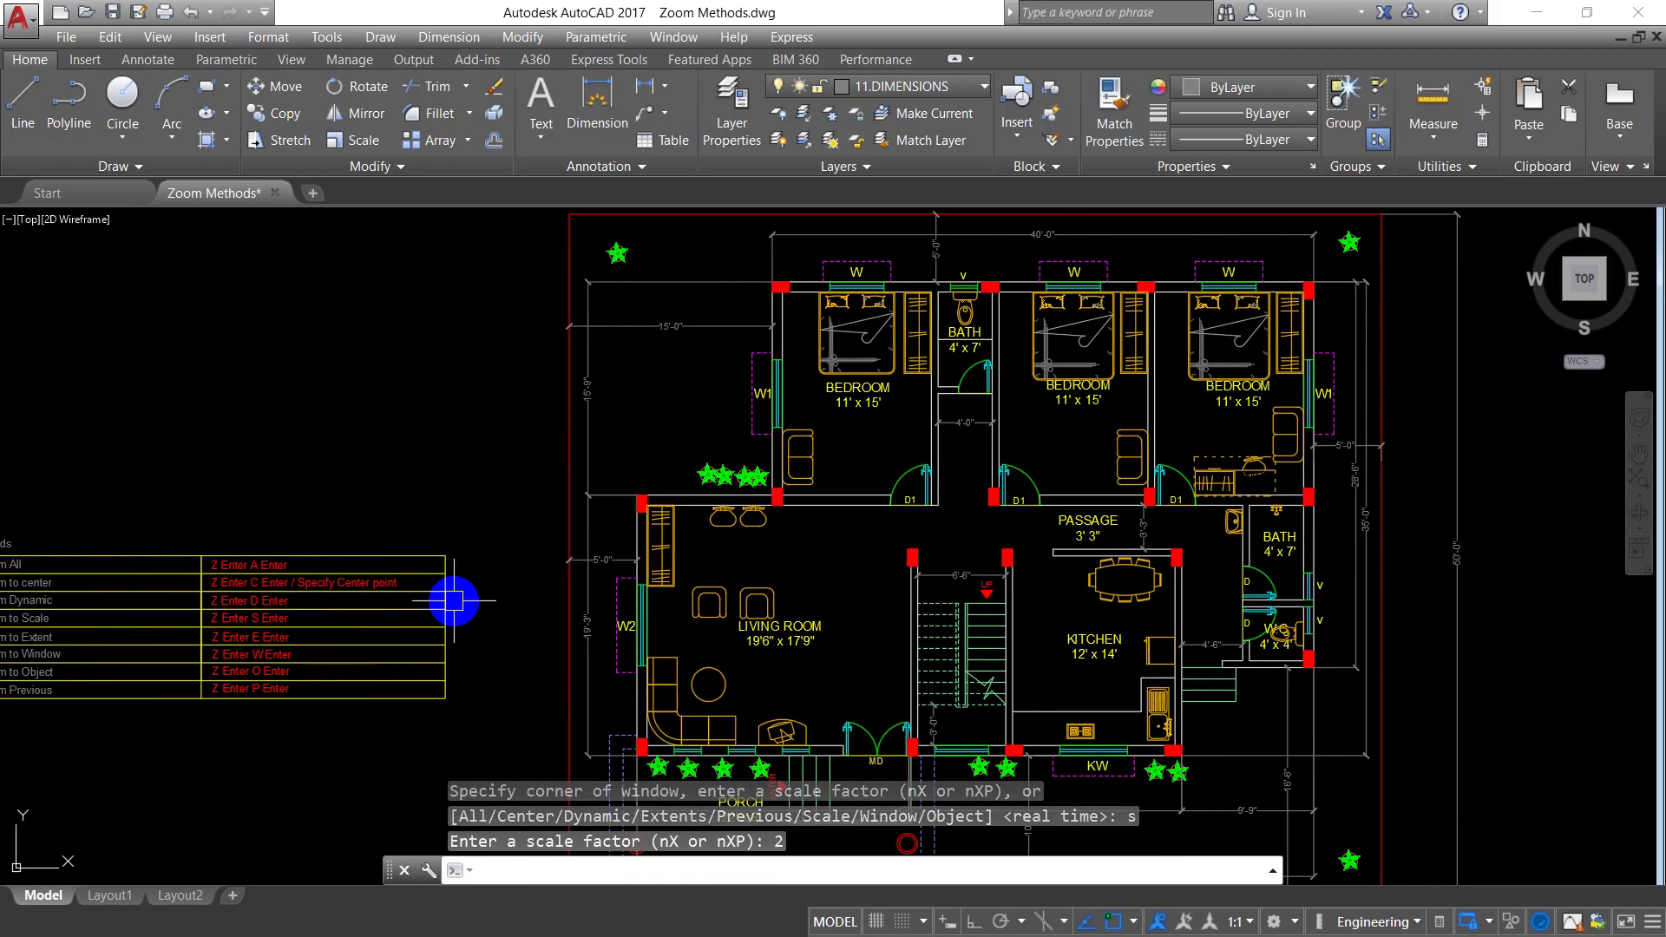
type("z")
key("Return")
type("s")
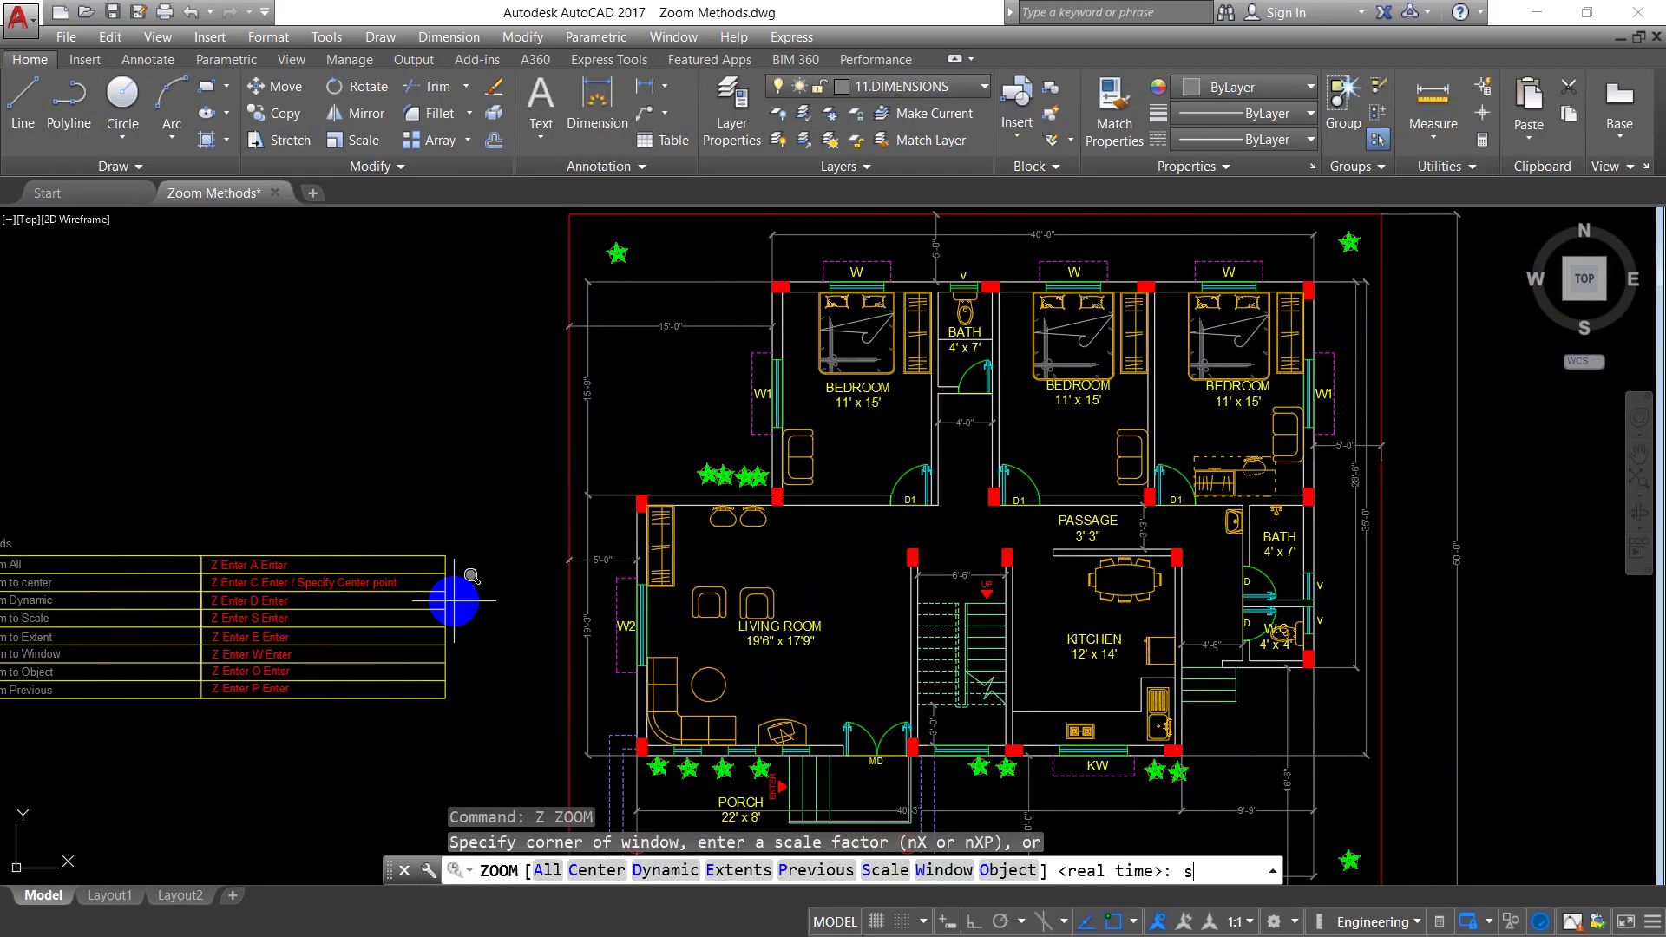
key("Return")
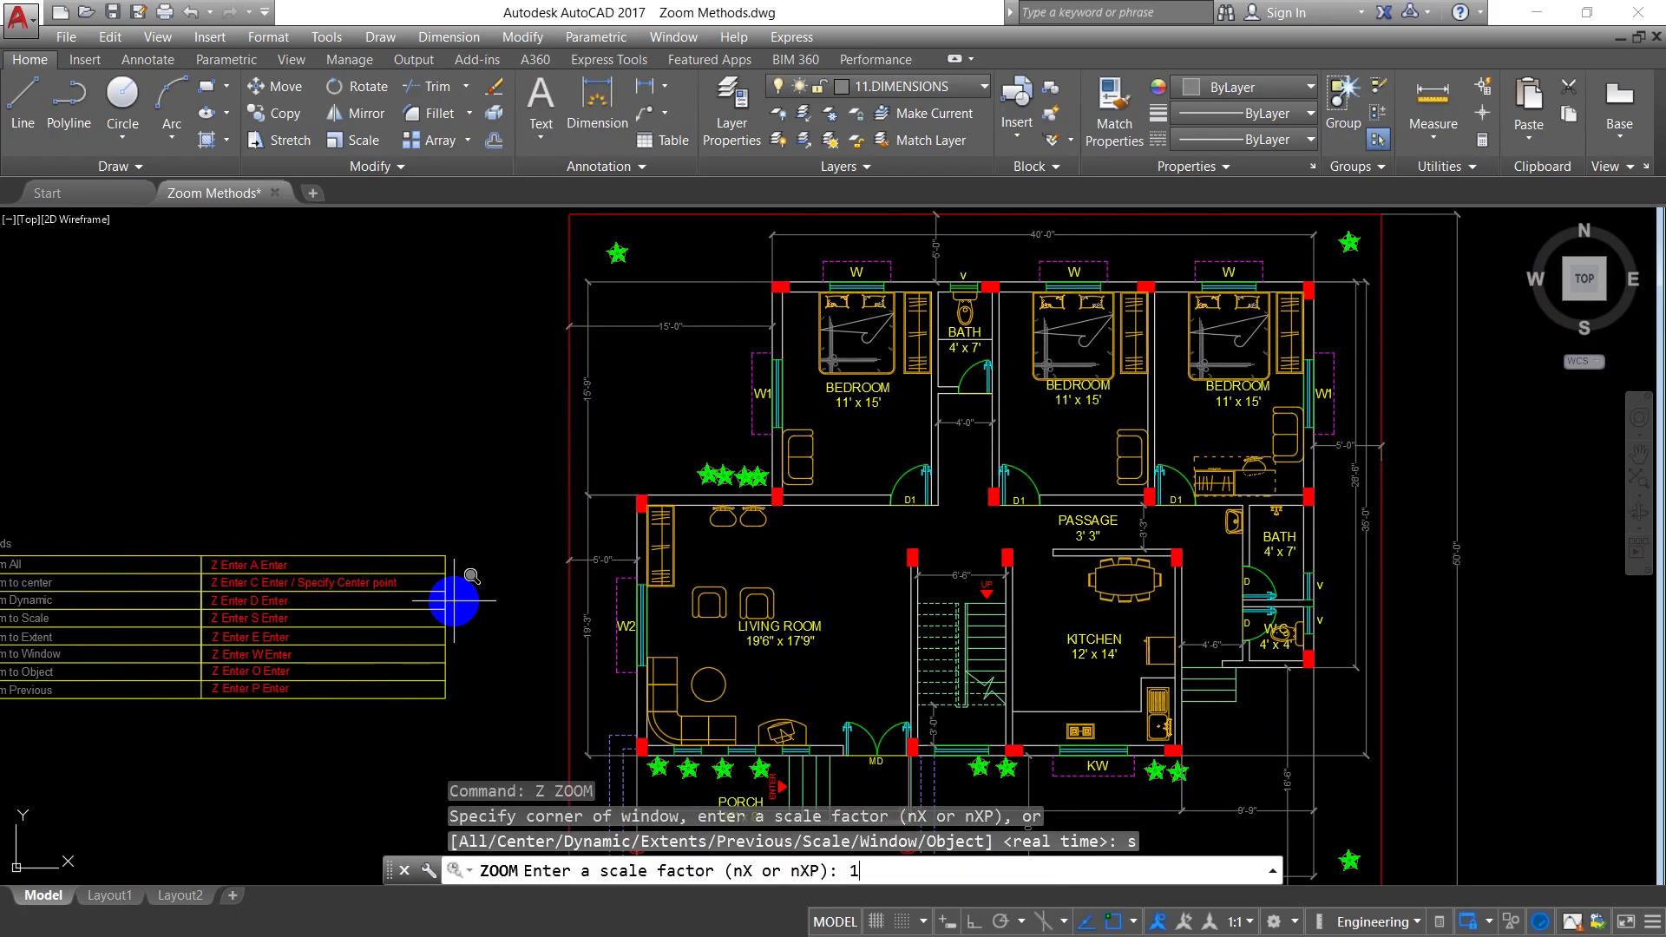
key("Return")
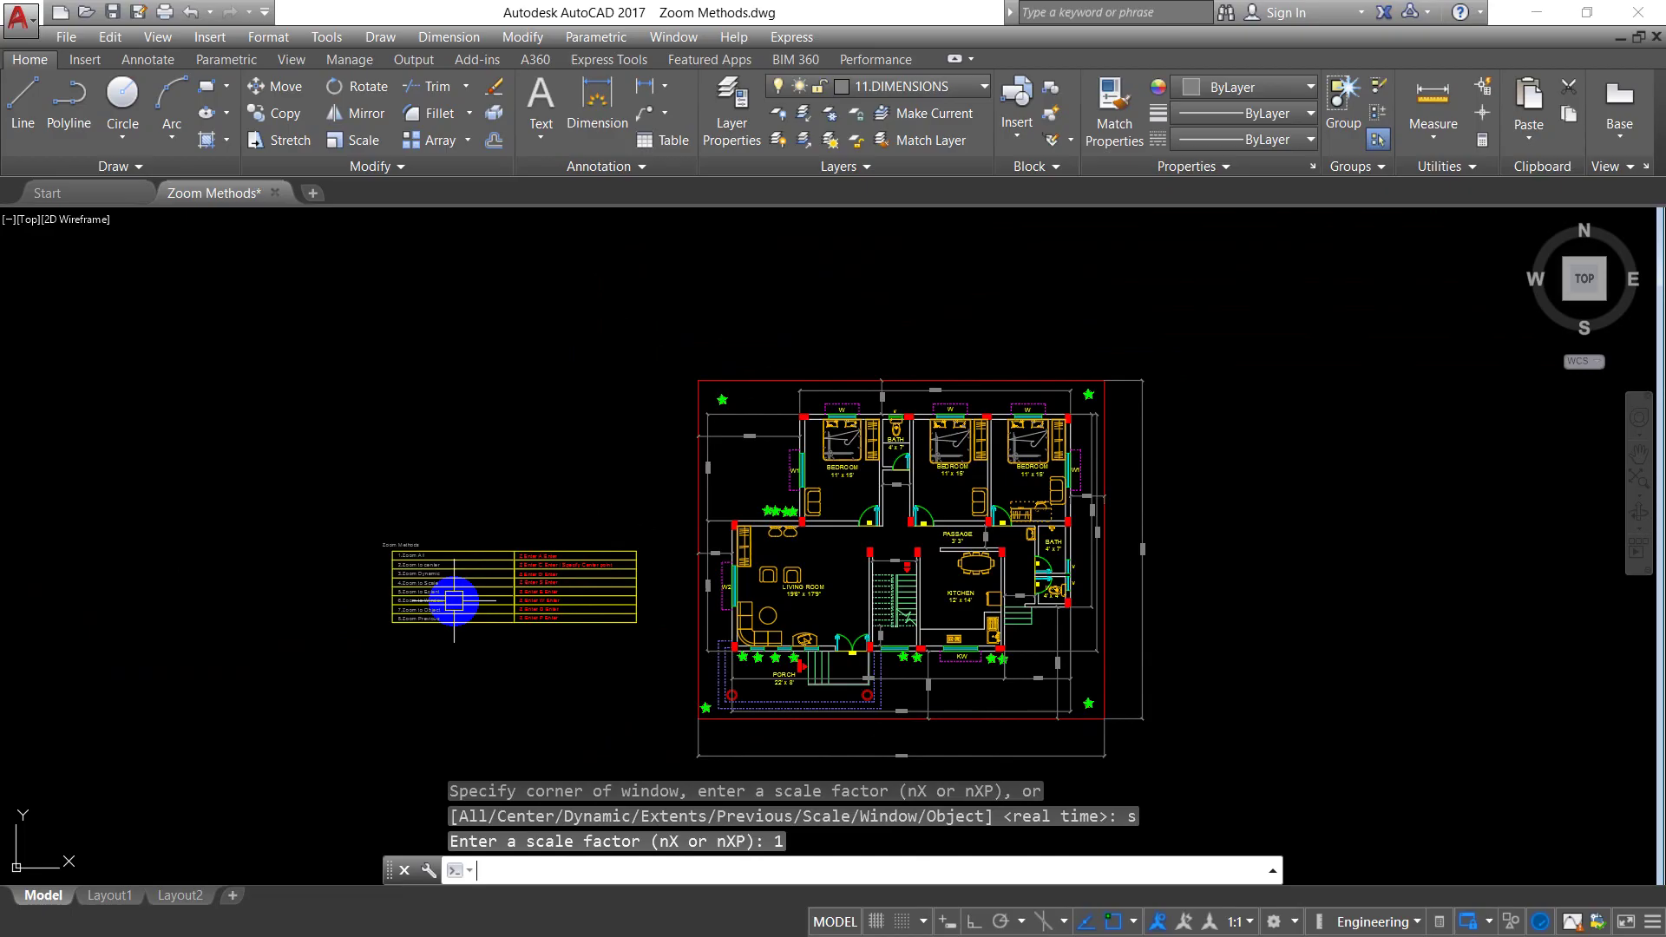
- Zoom Scale the plan by a factor of 4, then cancel a further scale prompt
type("z")
key("Return")
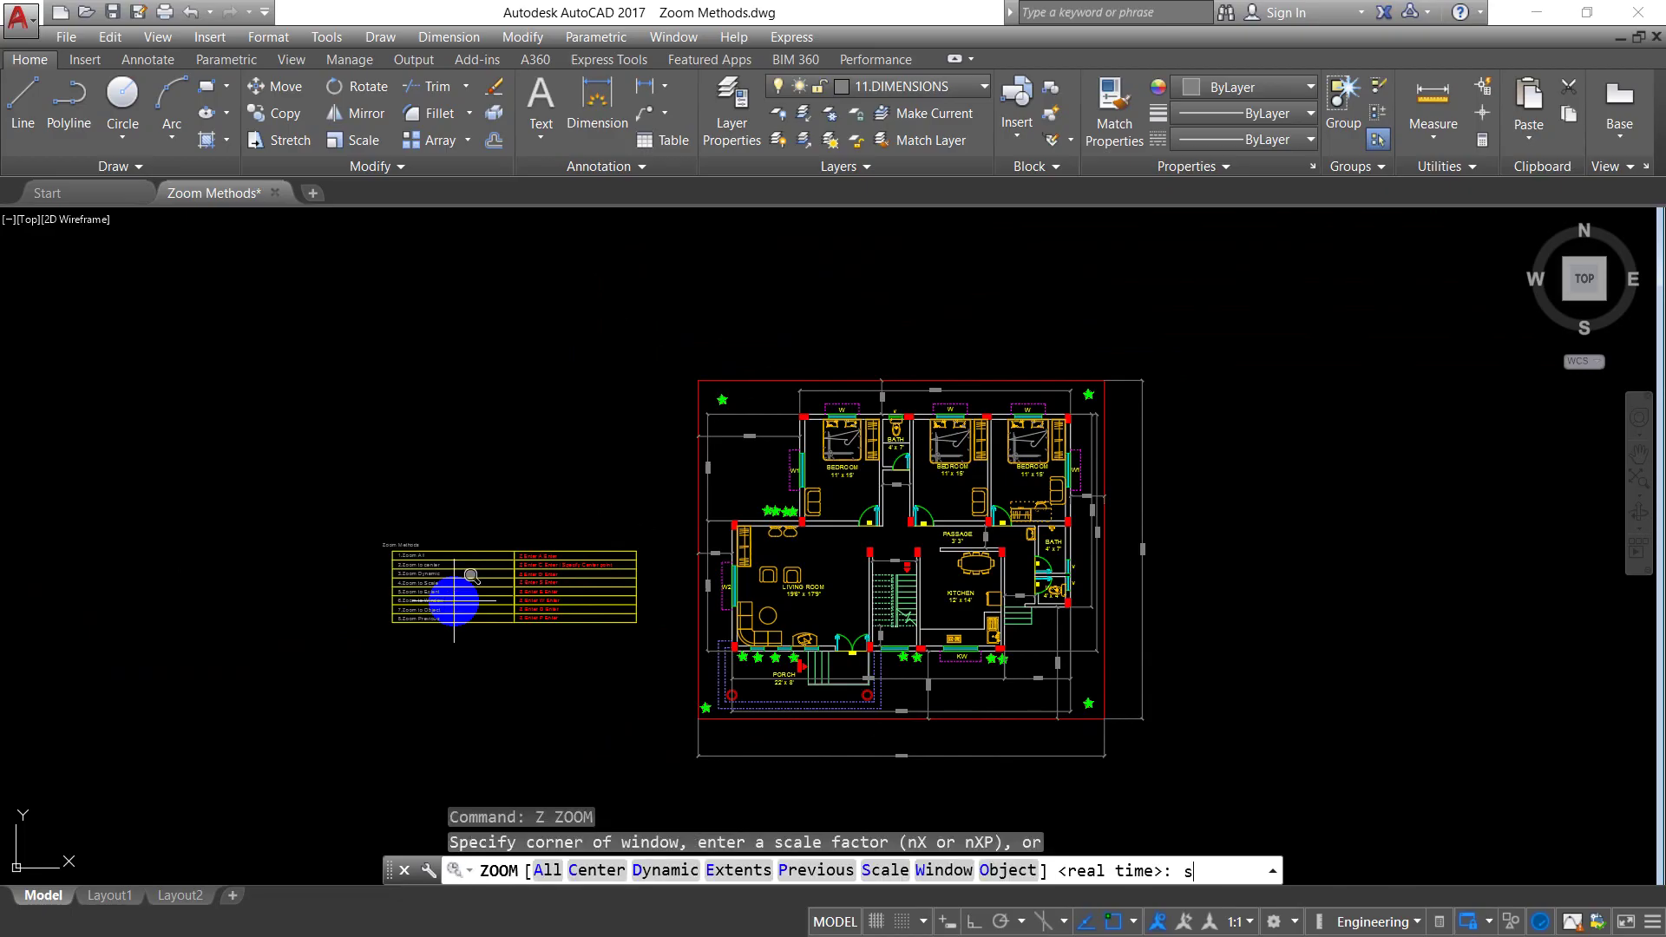
key("Return")
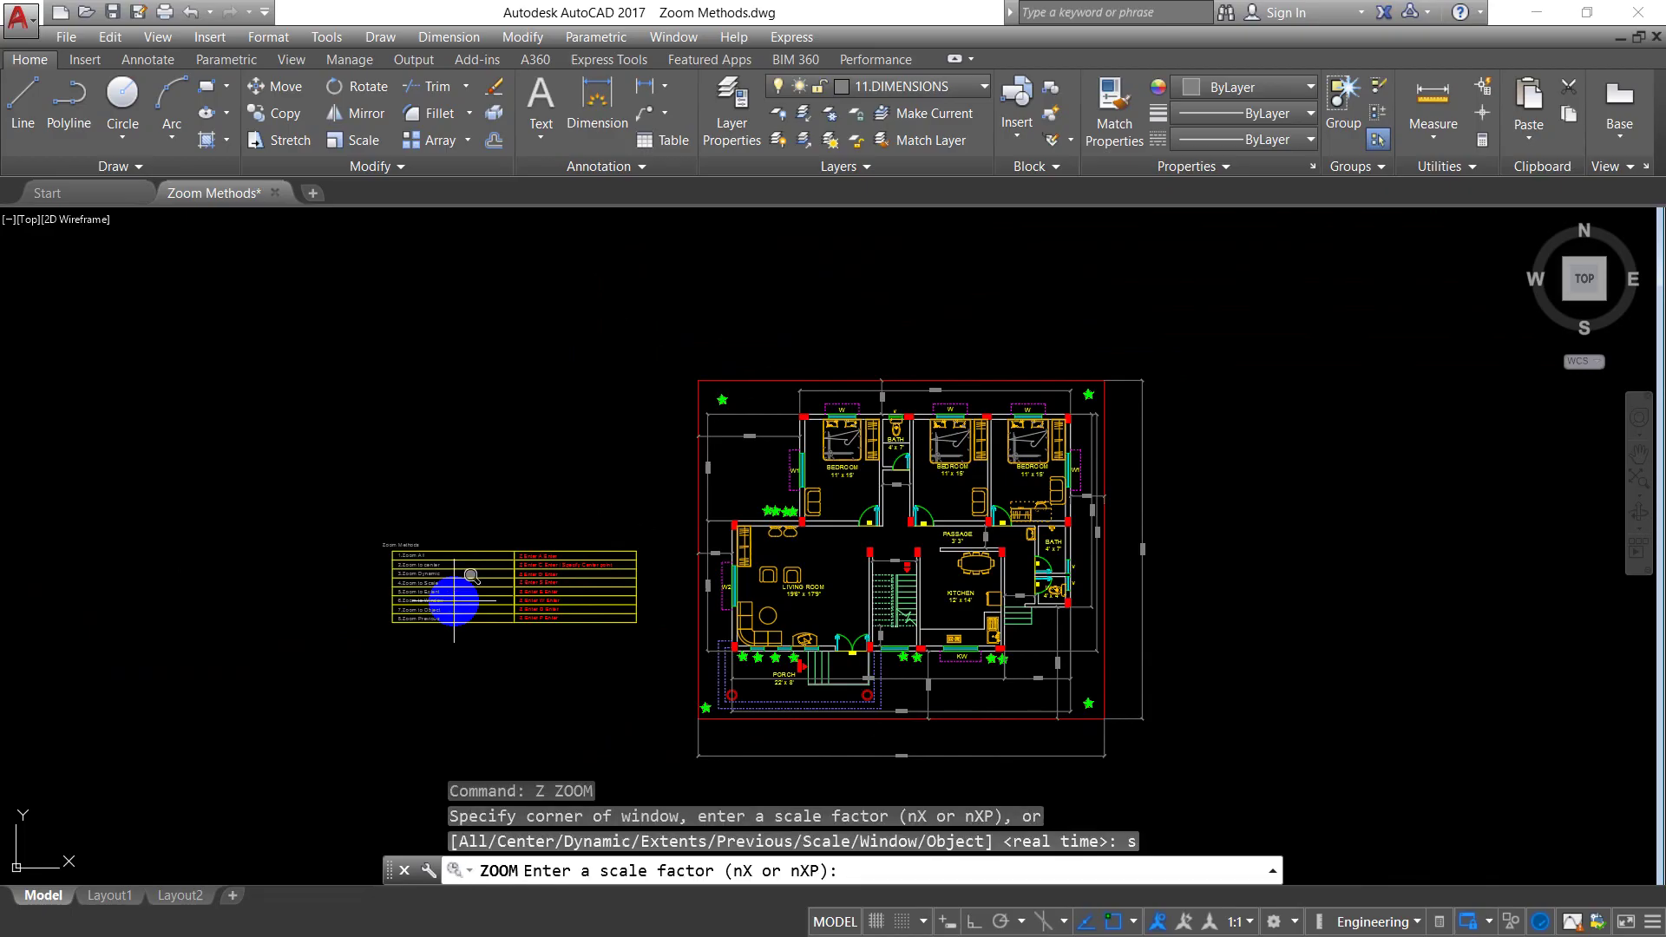
type("4")
key("Return")
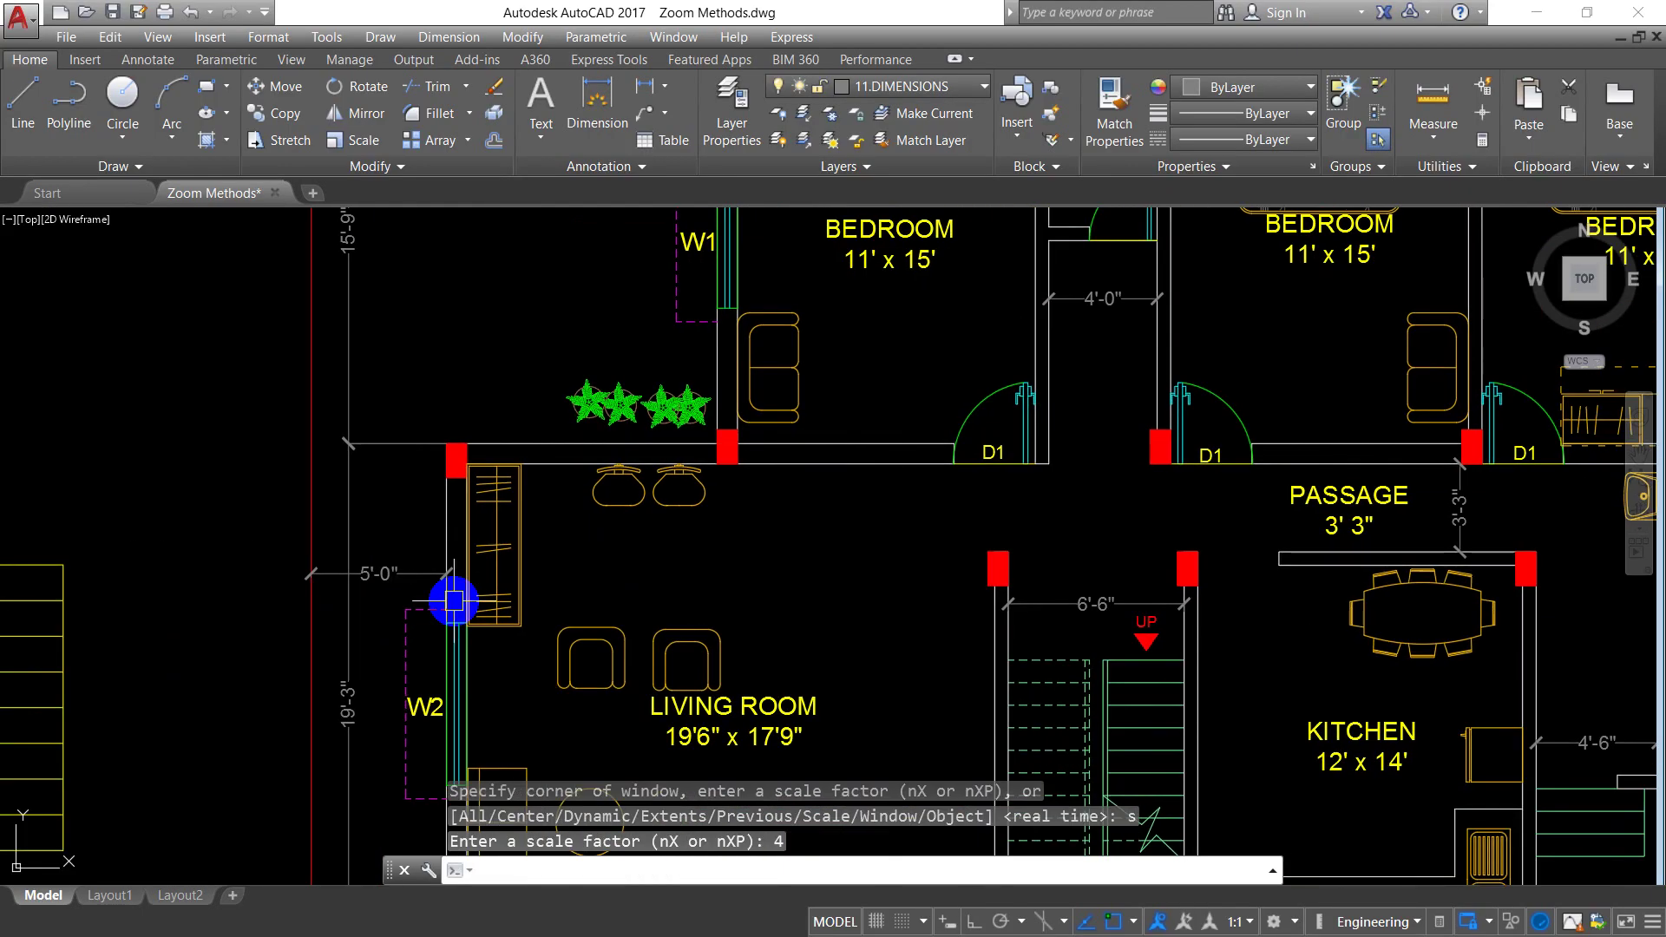
scroll(873, 481, "down", 4)
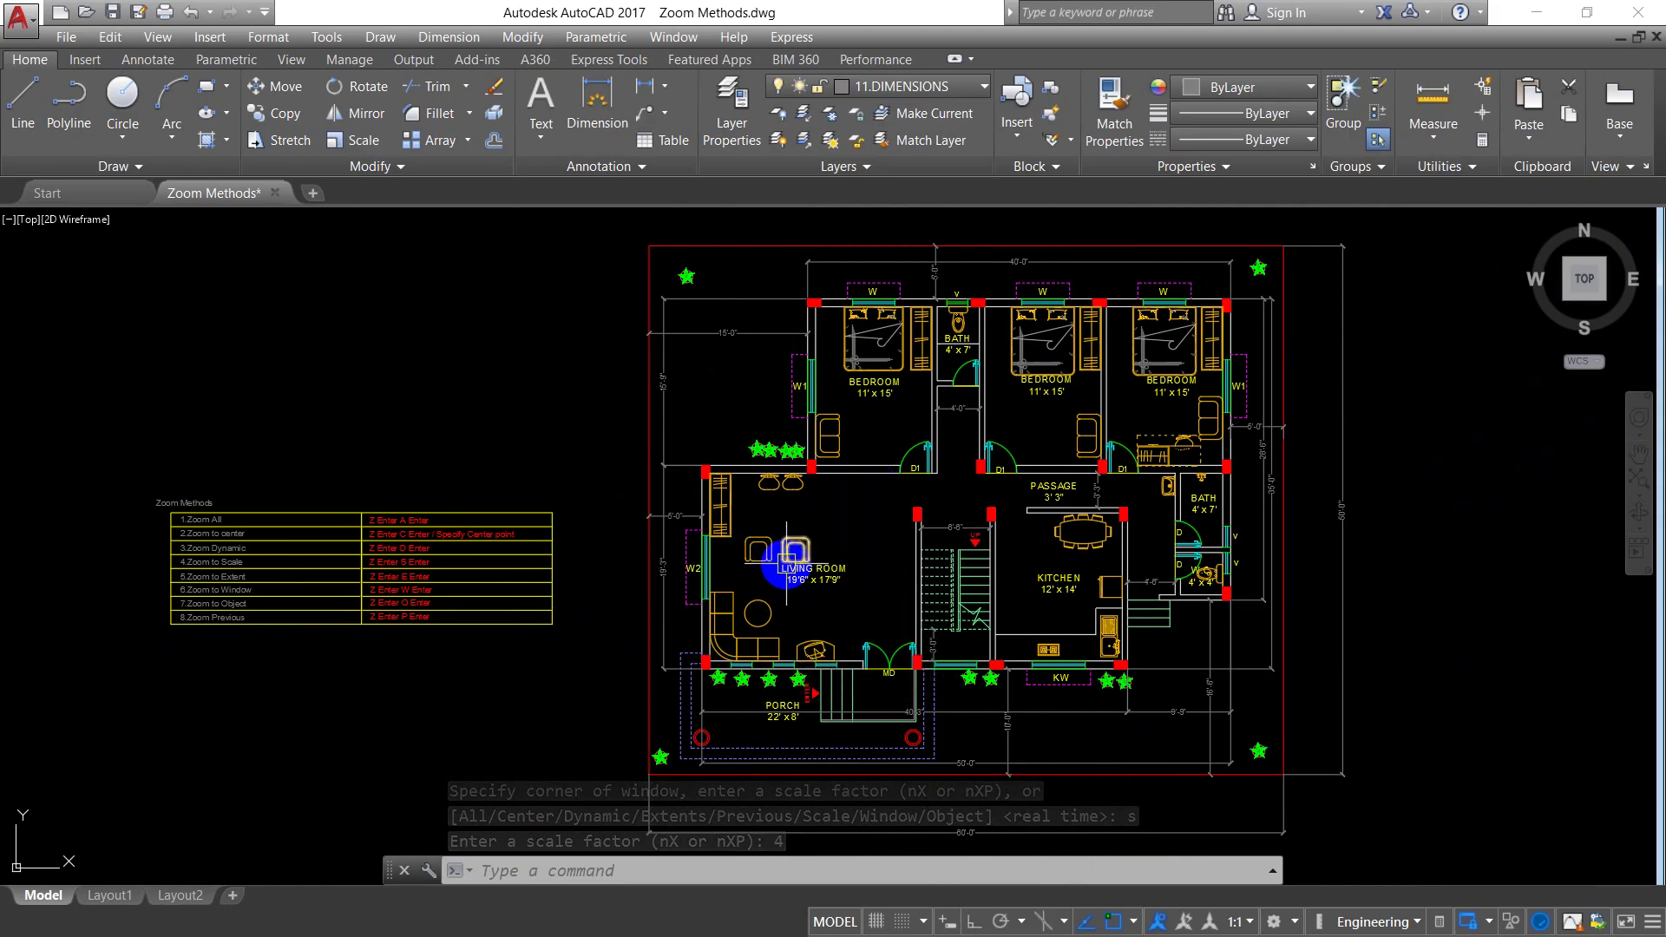
key("Escape")
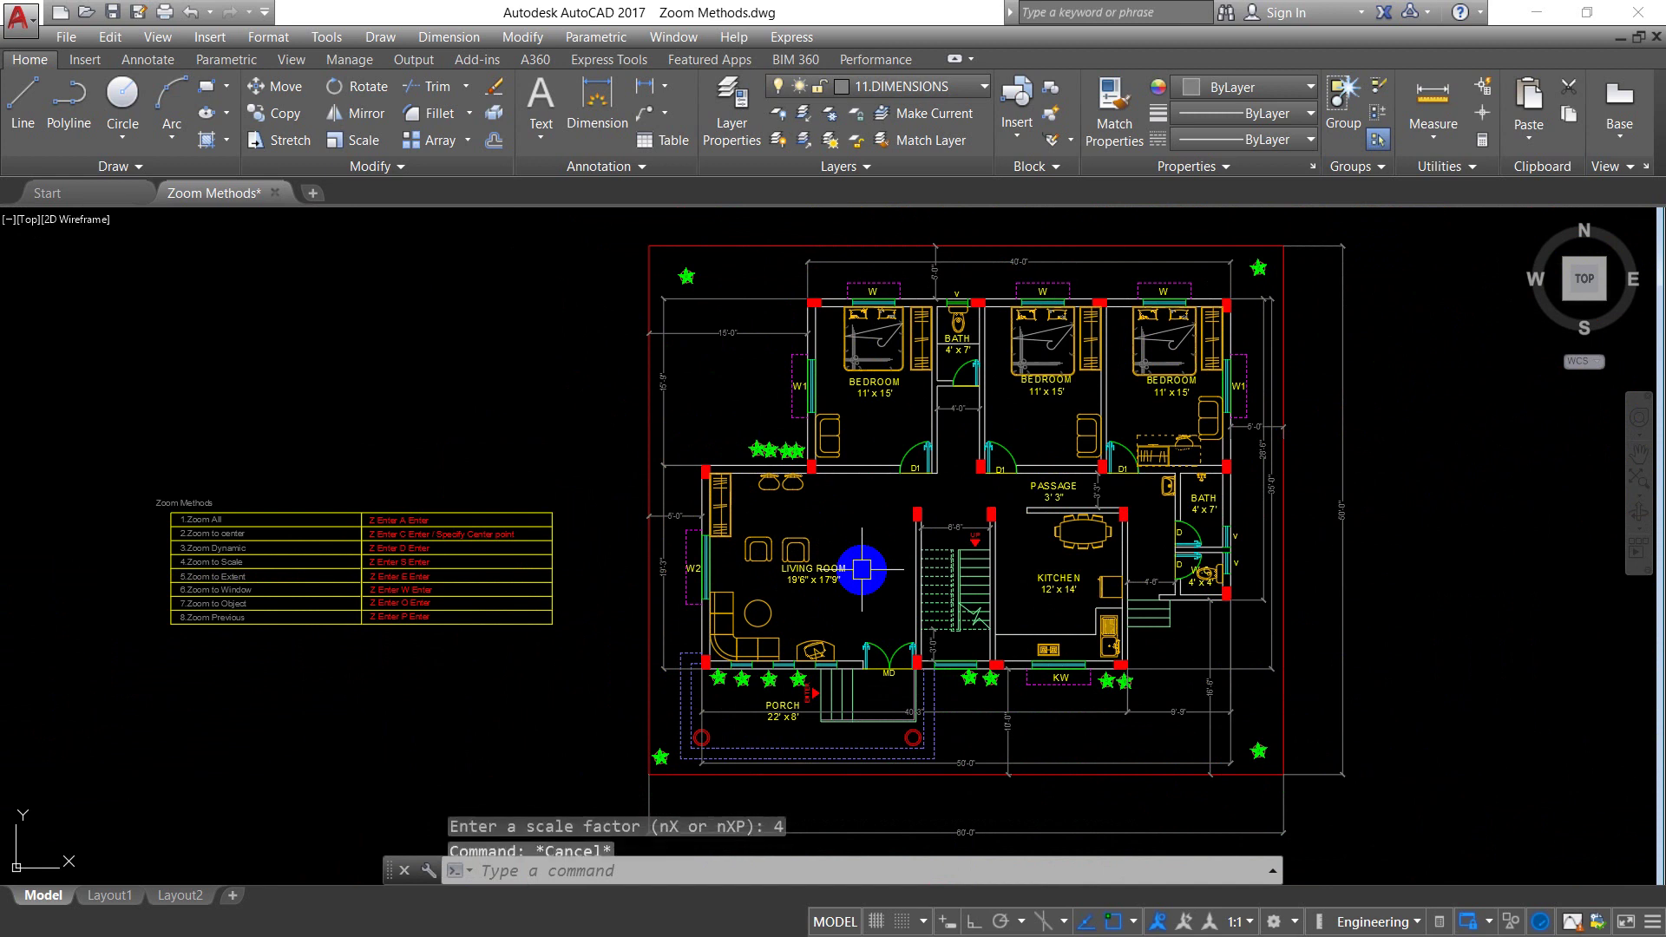
type("z")
key("Return")
type("s")
key("Return")
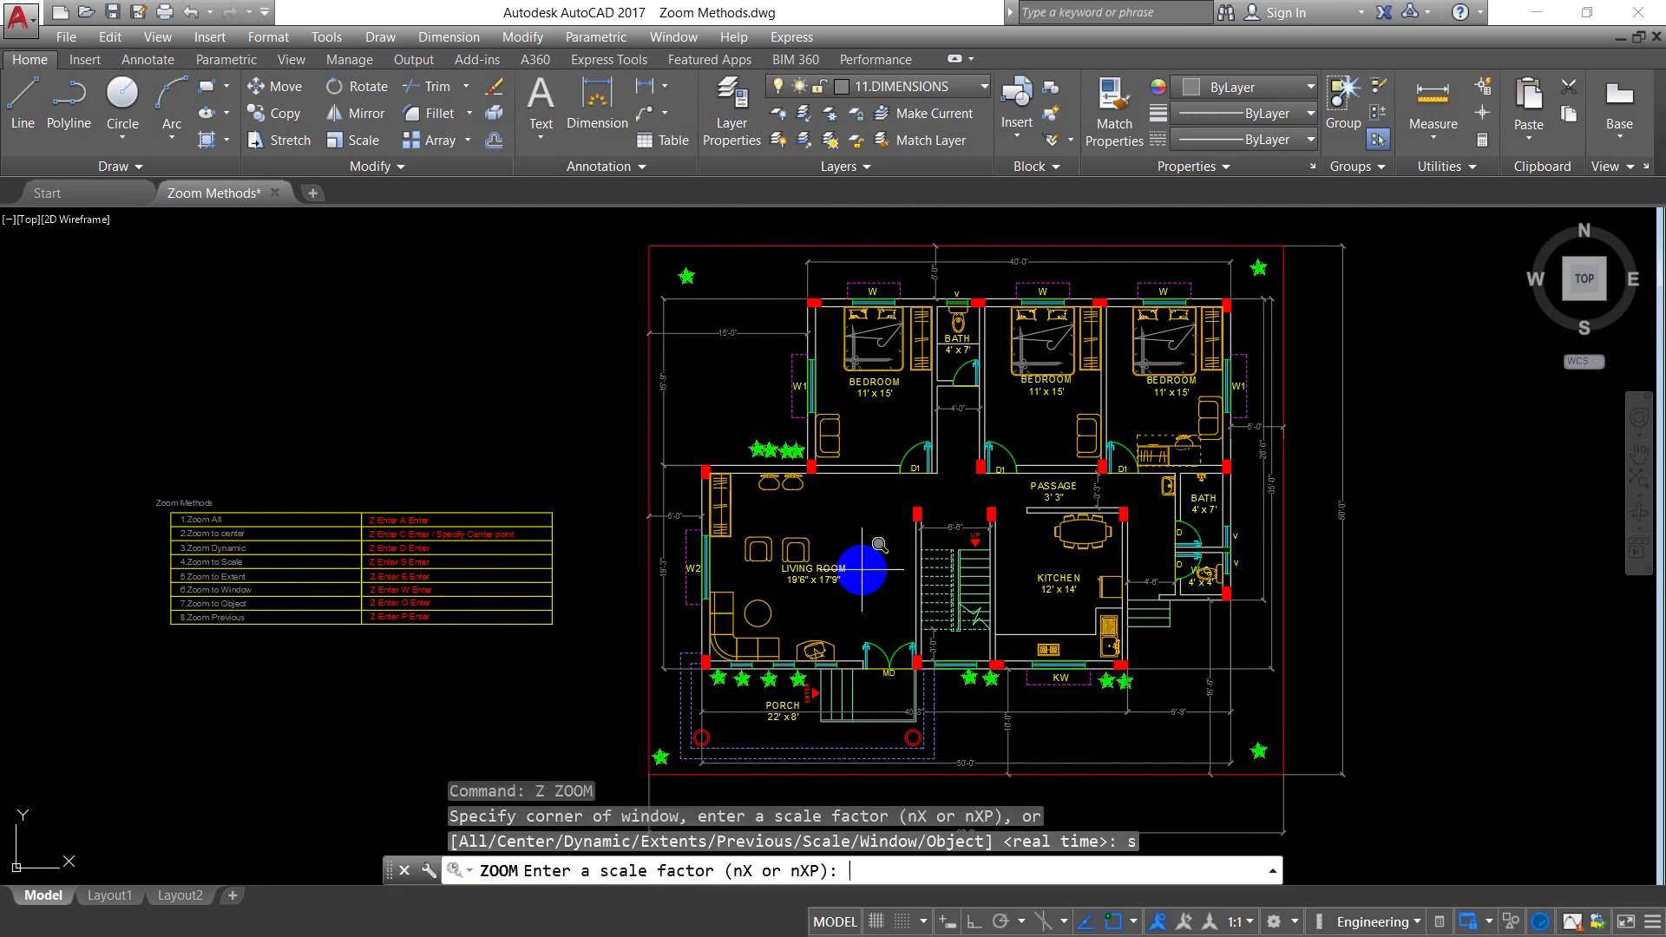
key("Escape")
key("Escape")
key("Escape")
key("Escape")
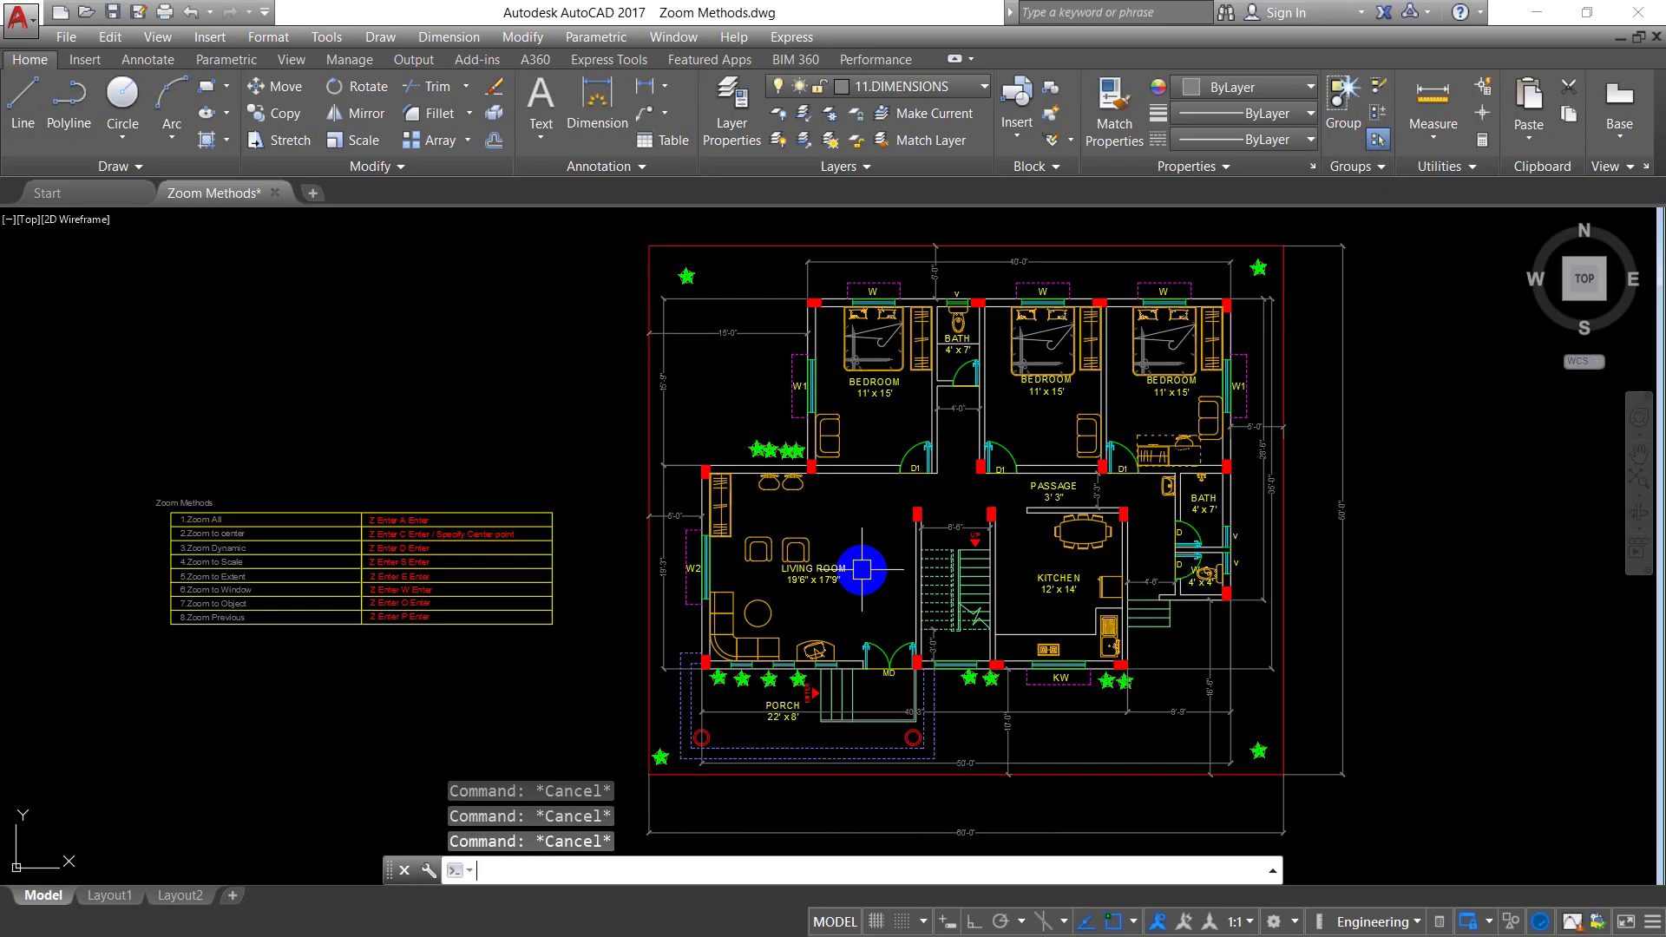
type("z")
key("Return")
key("Return")
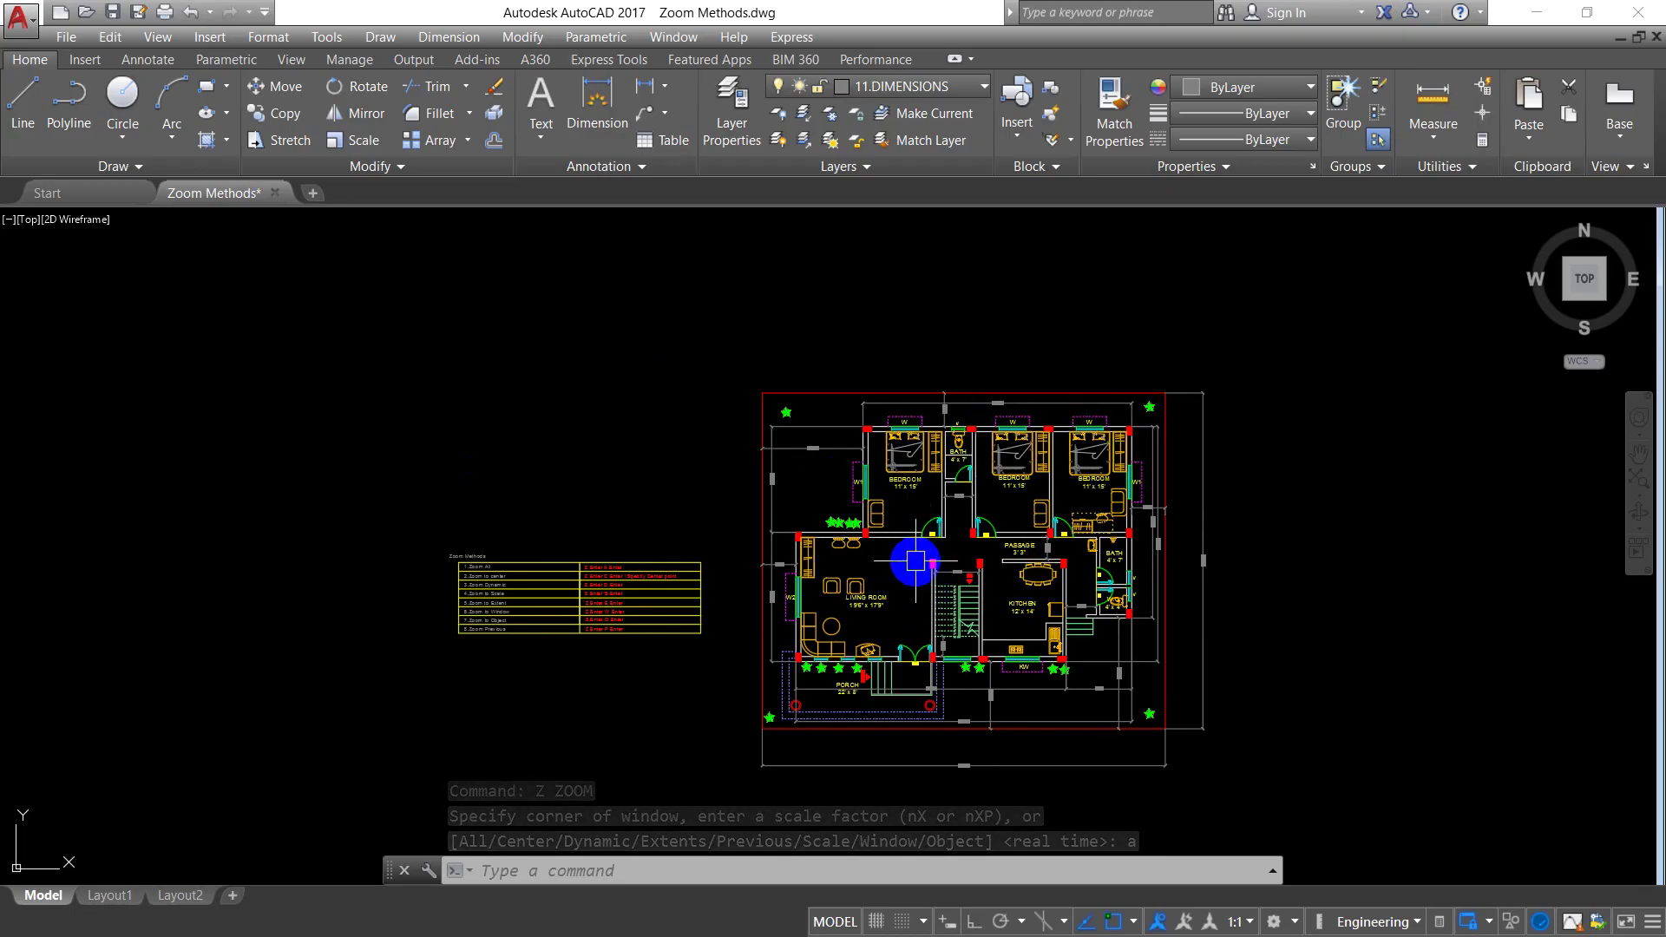
- Apply Zoom Scale factors of 2 and then 1.5 to fit the plan beside the table
type("z")
key("Return")
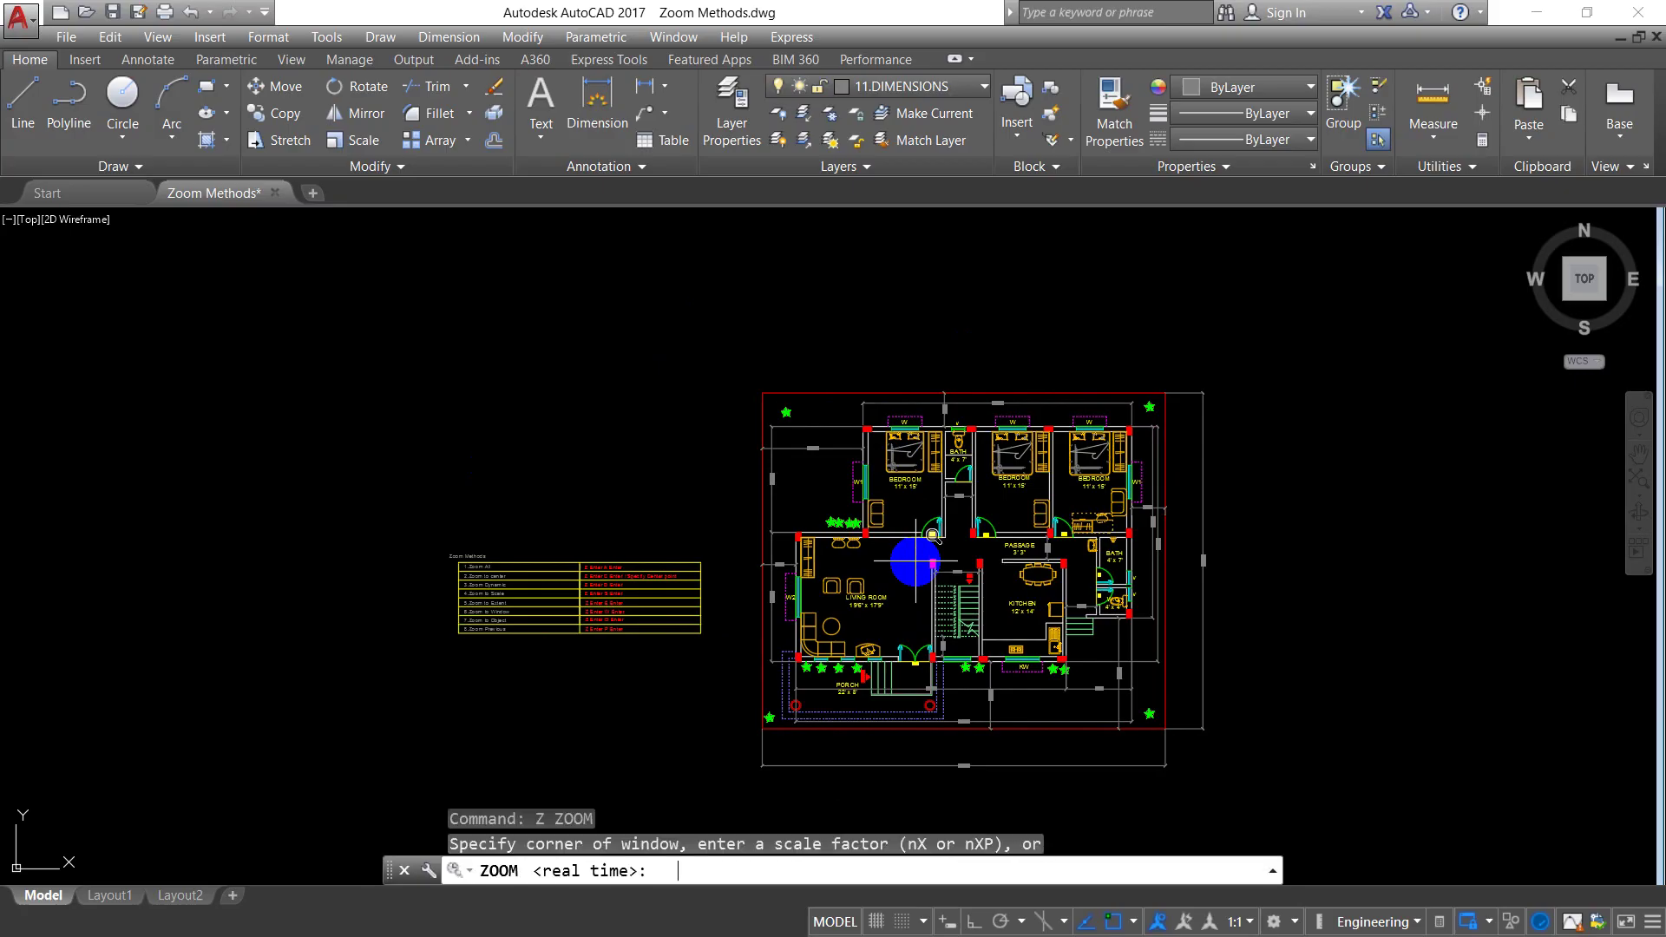
type("s")
key("Return")
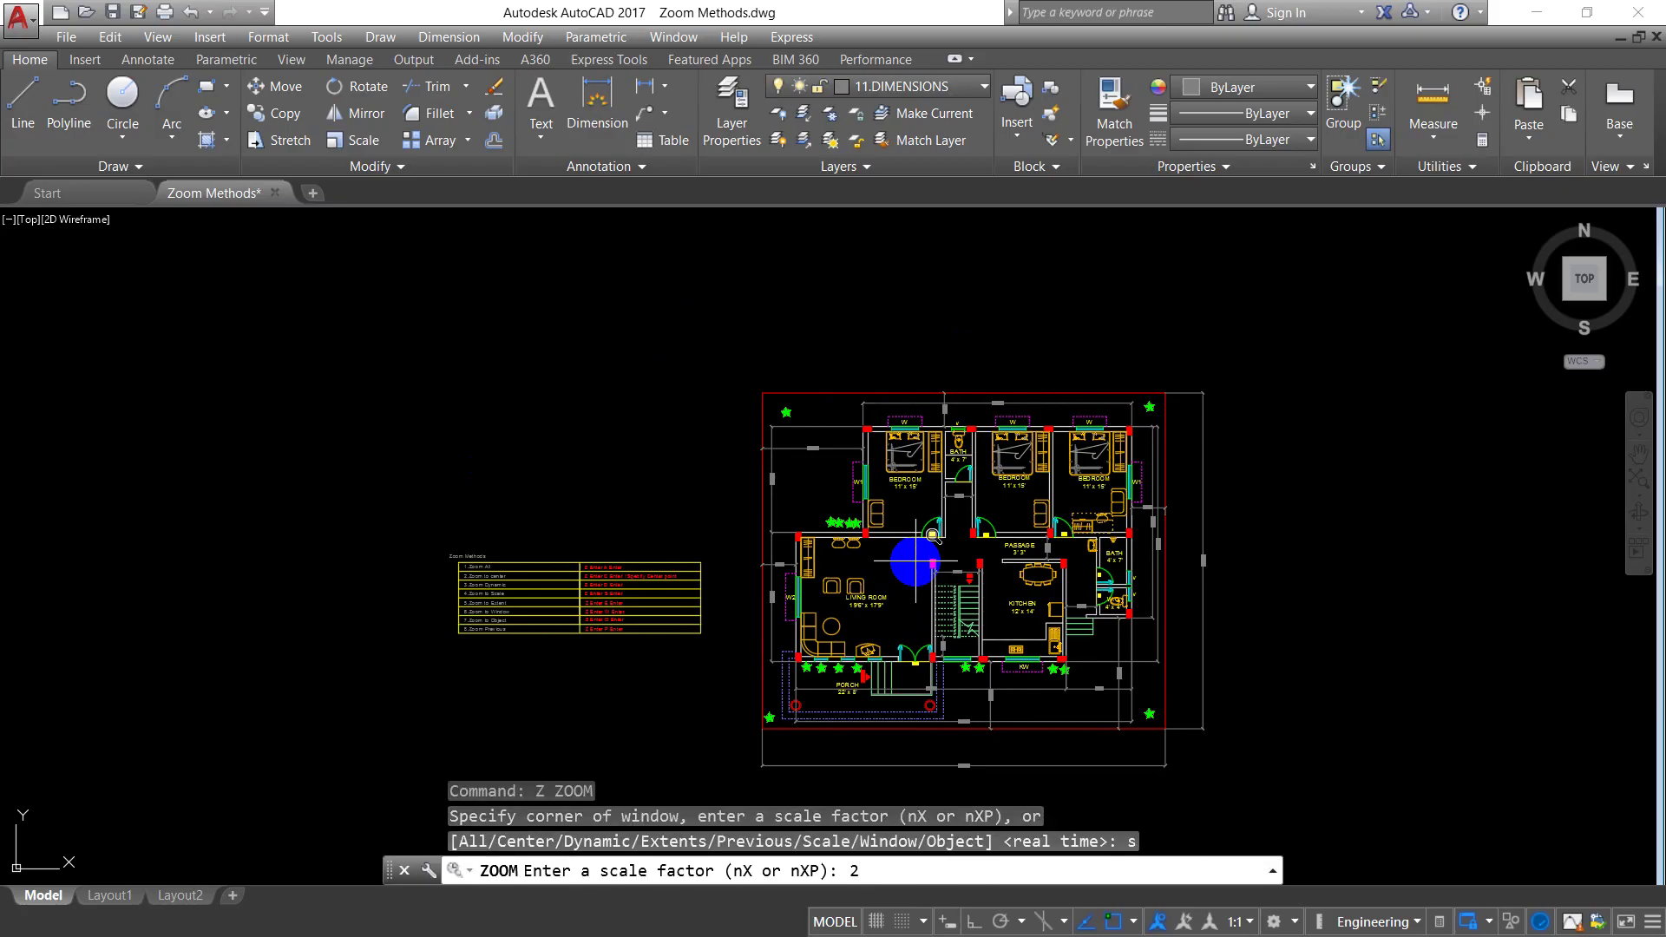
key("Return")
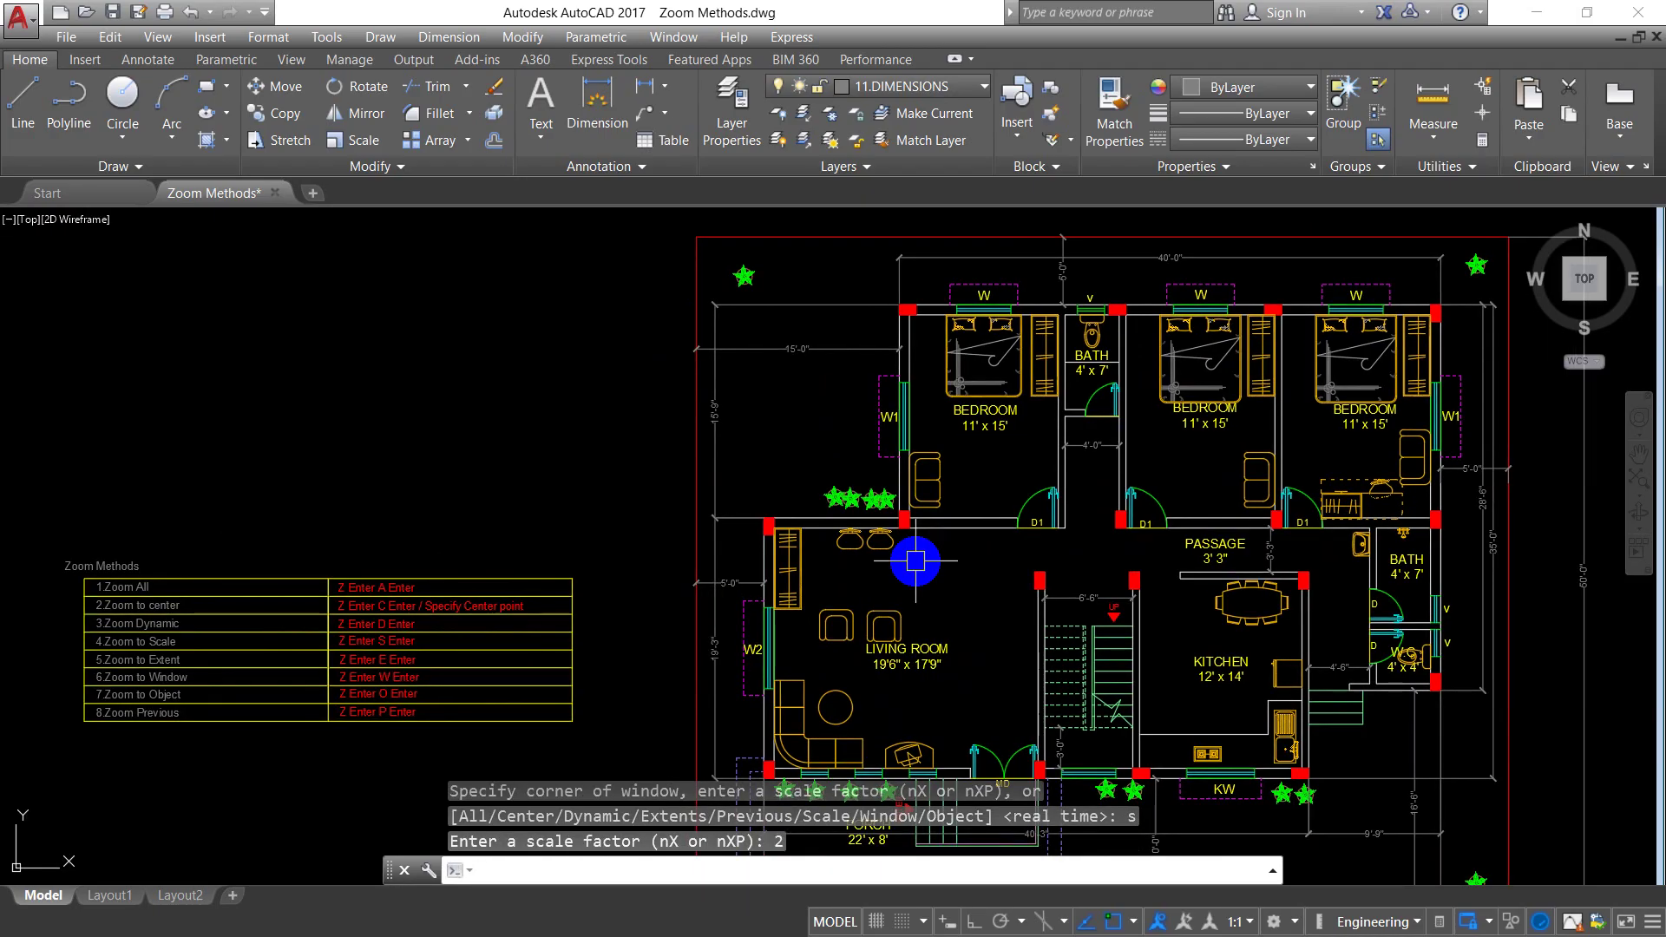
type("z")
key("Return")
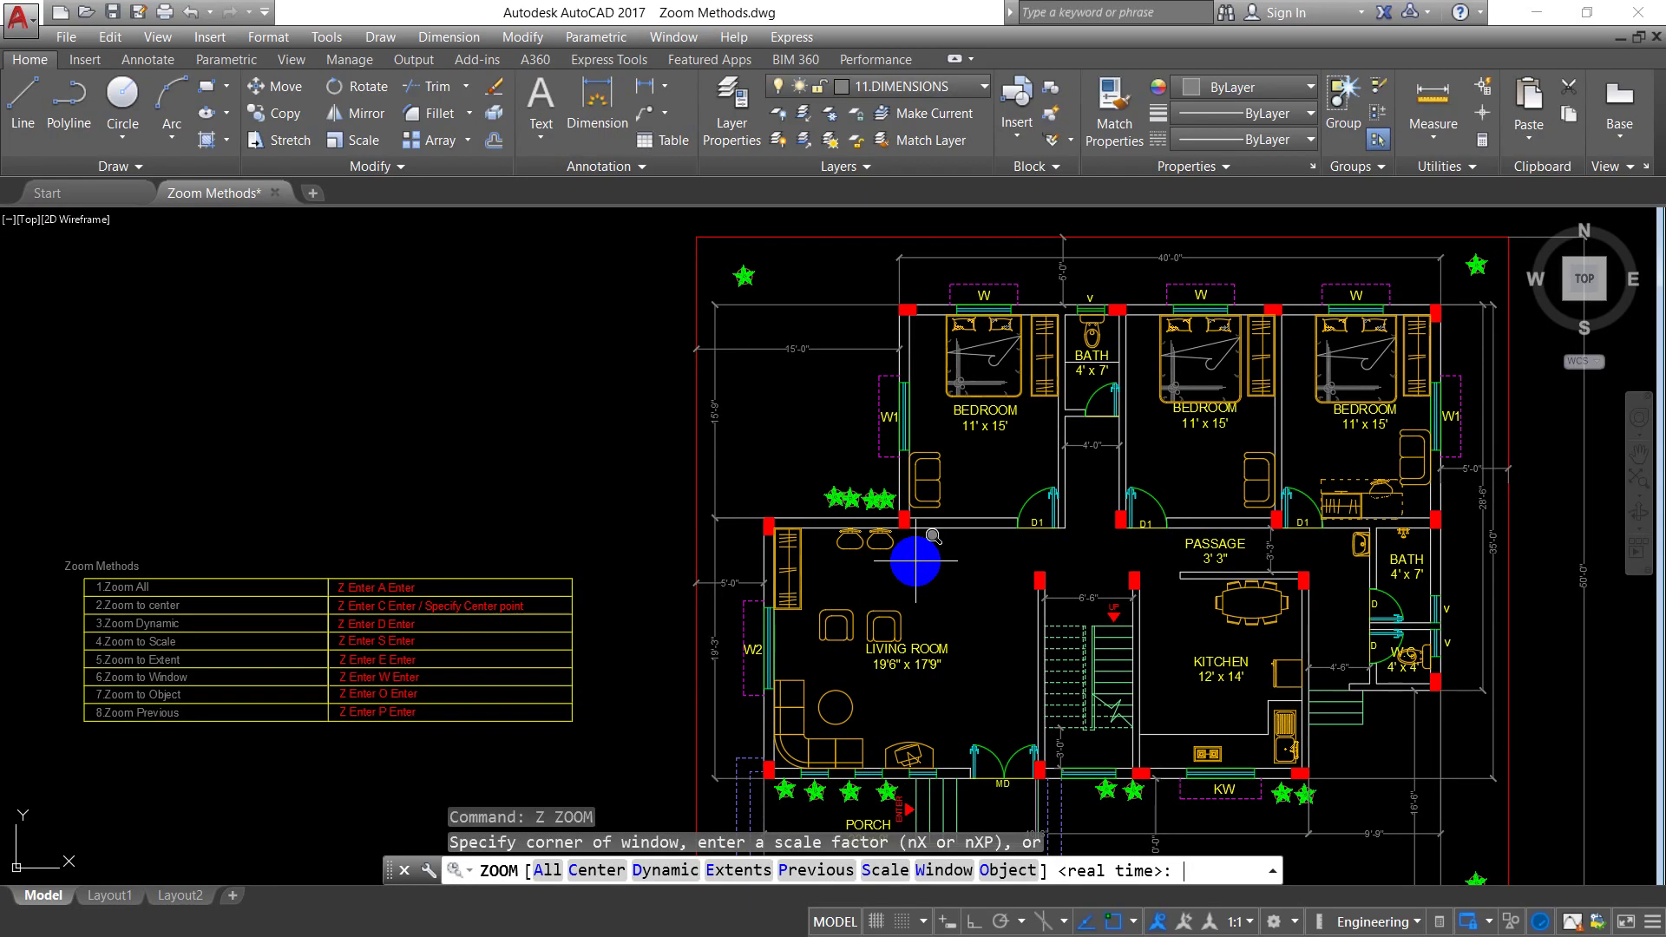
type("Enter a s")
key("Return")
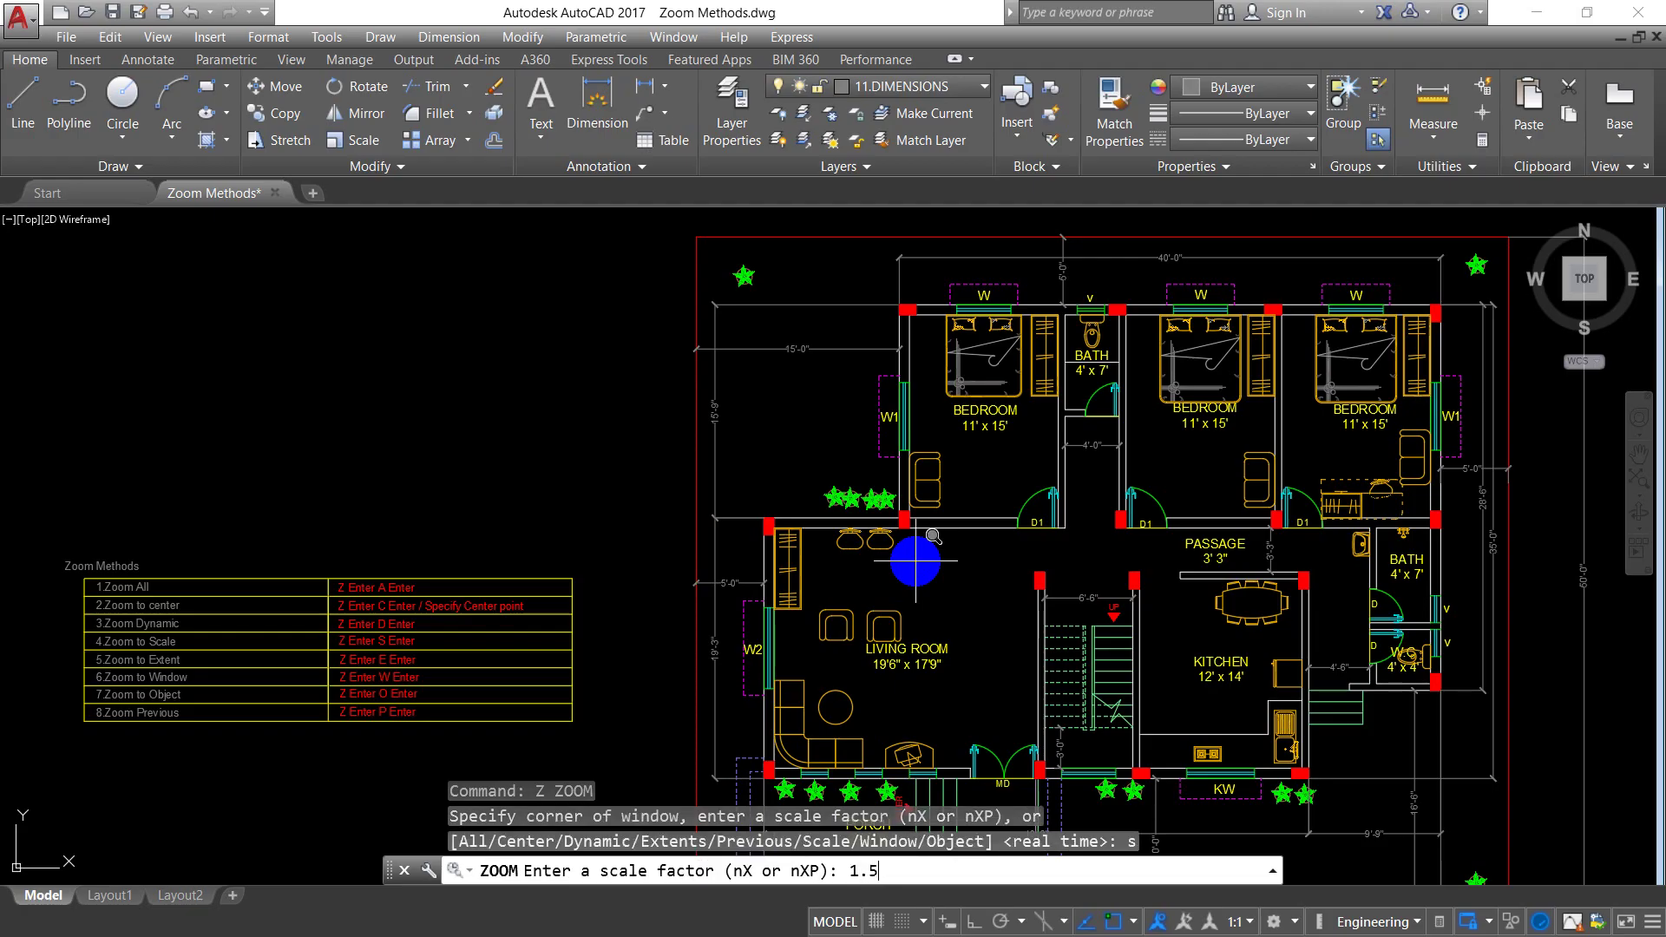
key("Return")
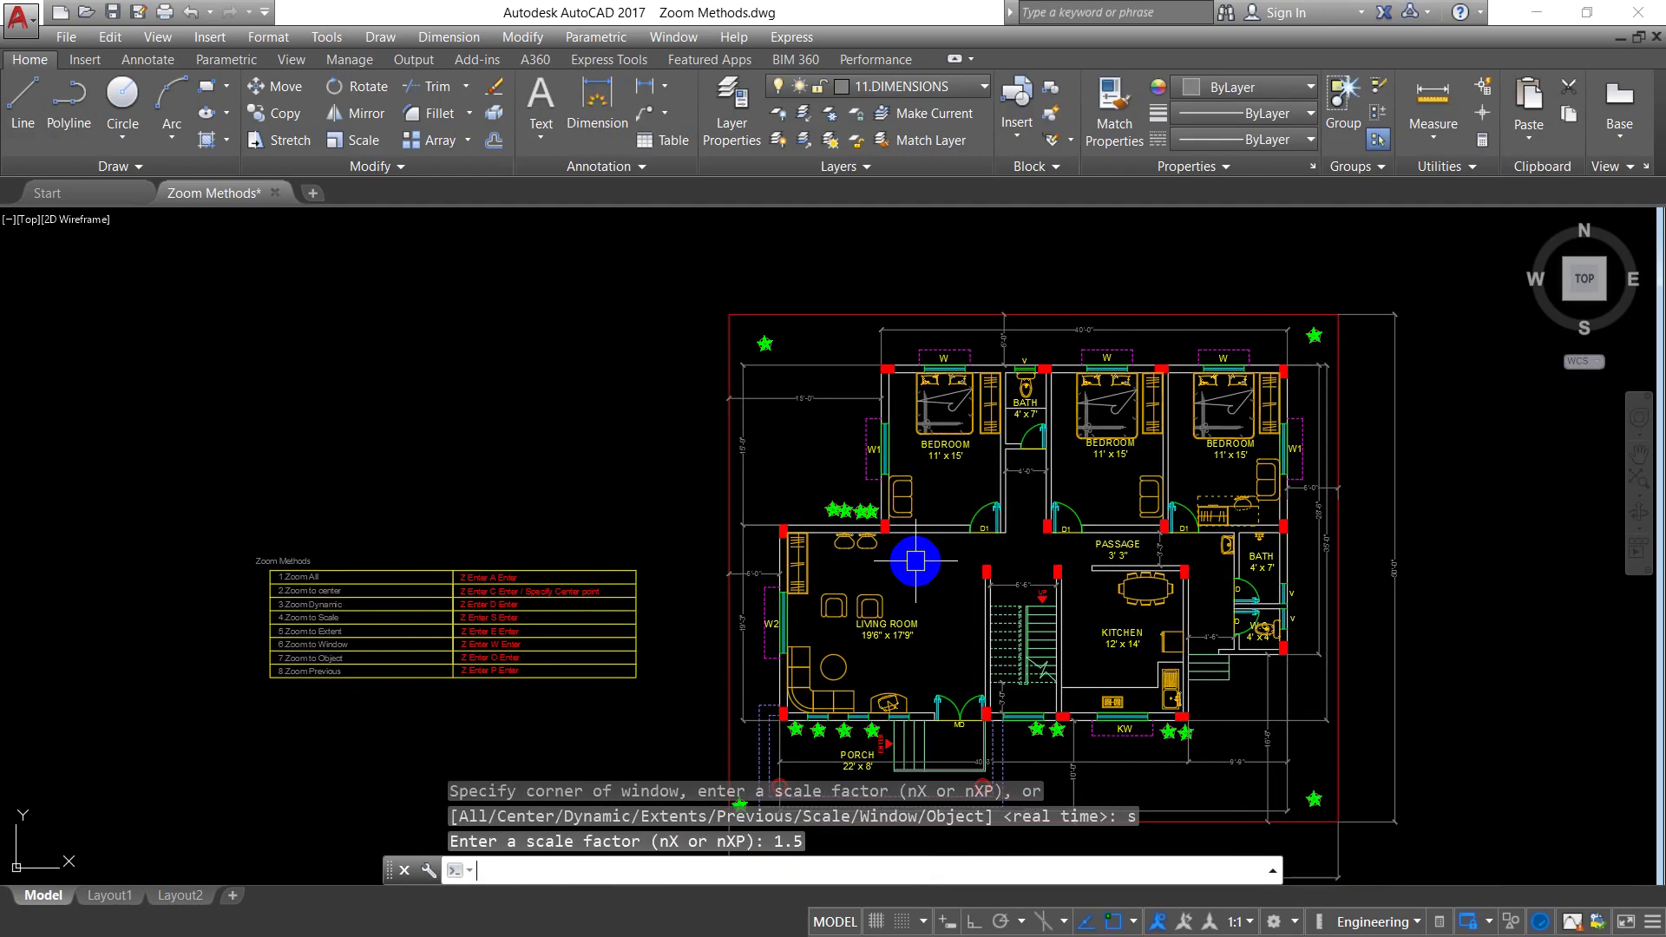
key("Escape")
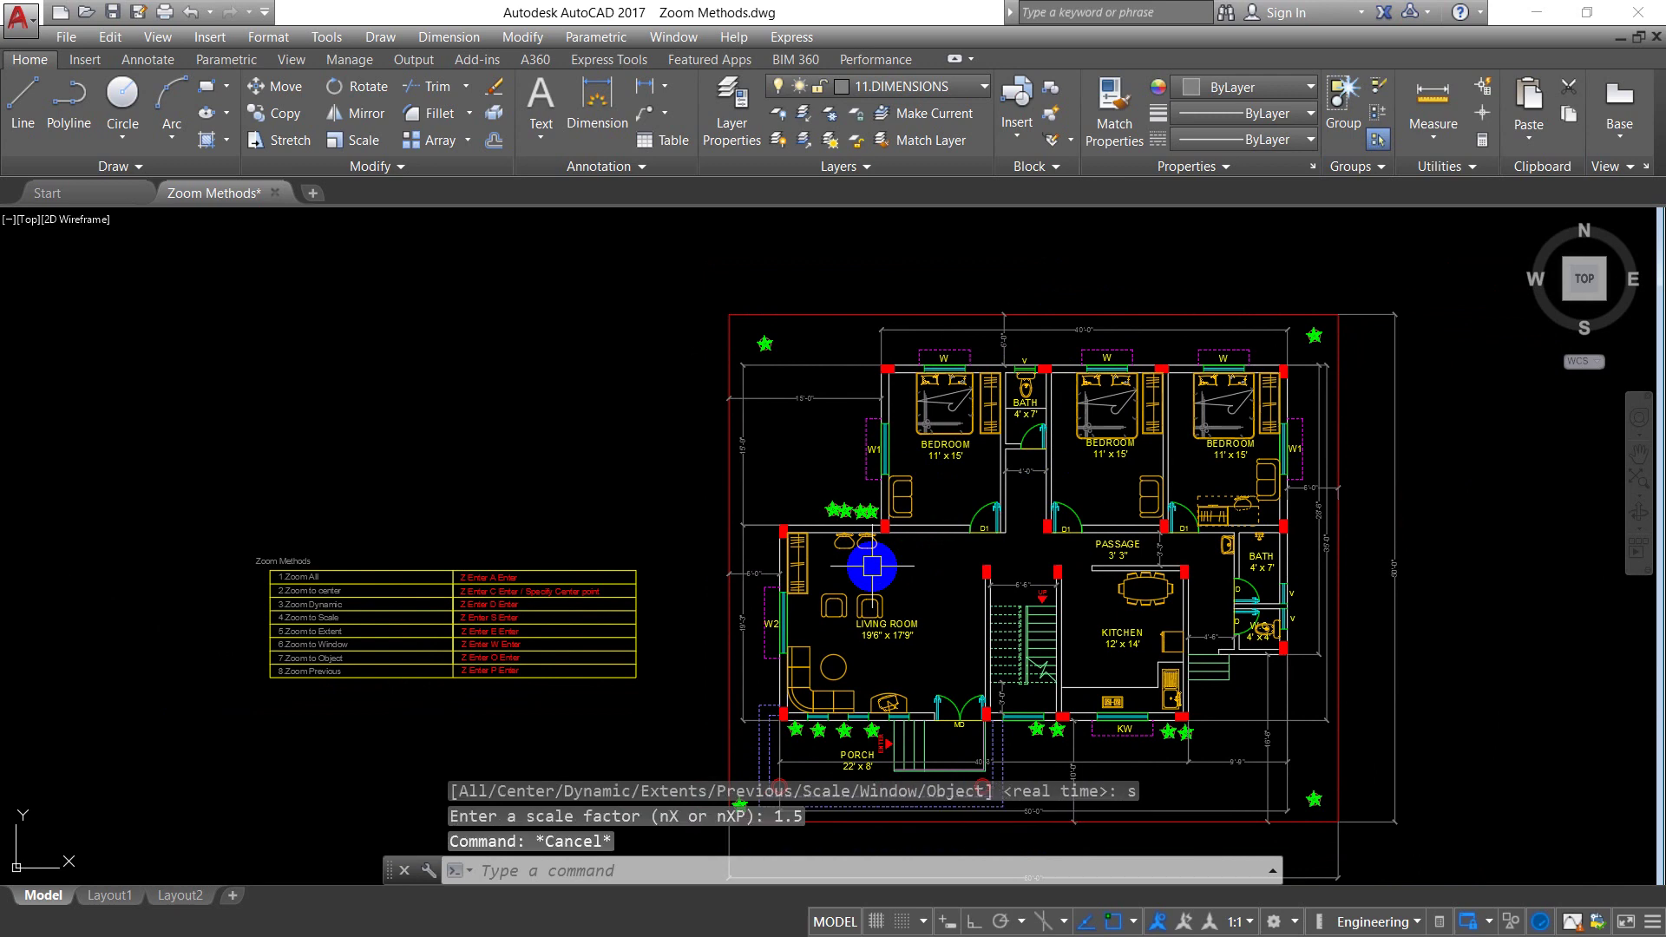
scroll(821, 564, "down", 2)
scroll(820, 564, "up", 2)
- Zoom in and pan the Zoom Methods table to the centre of the screen
scroll(810, 532, "up", 1)
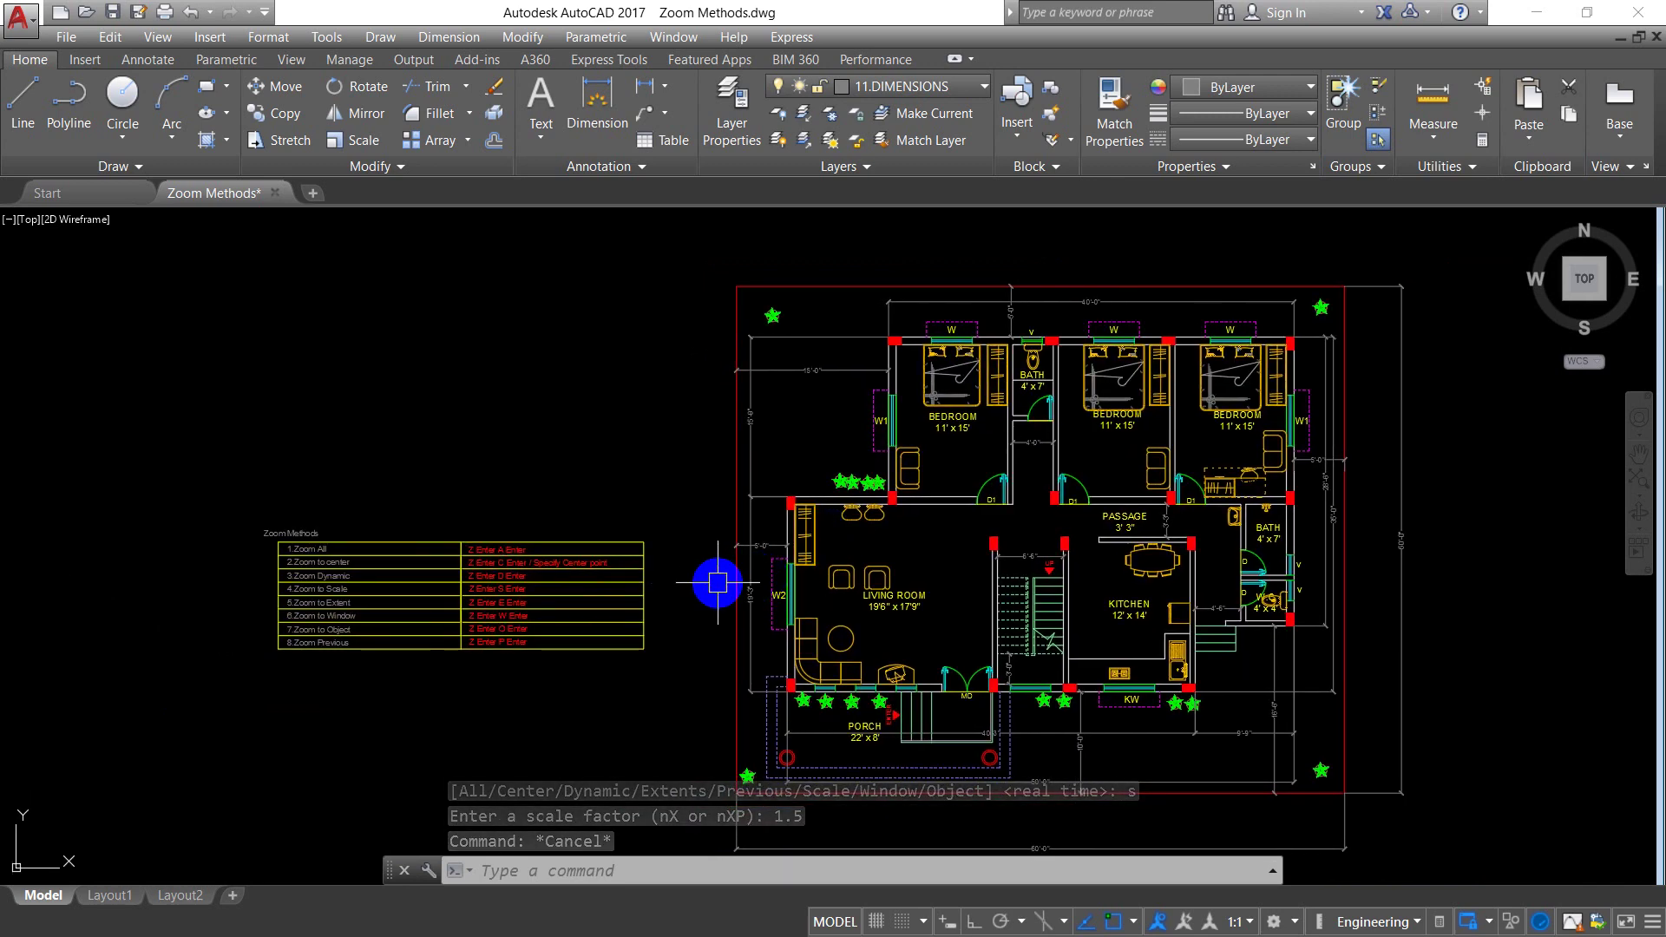
scroll(565, 742, "up", 2)
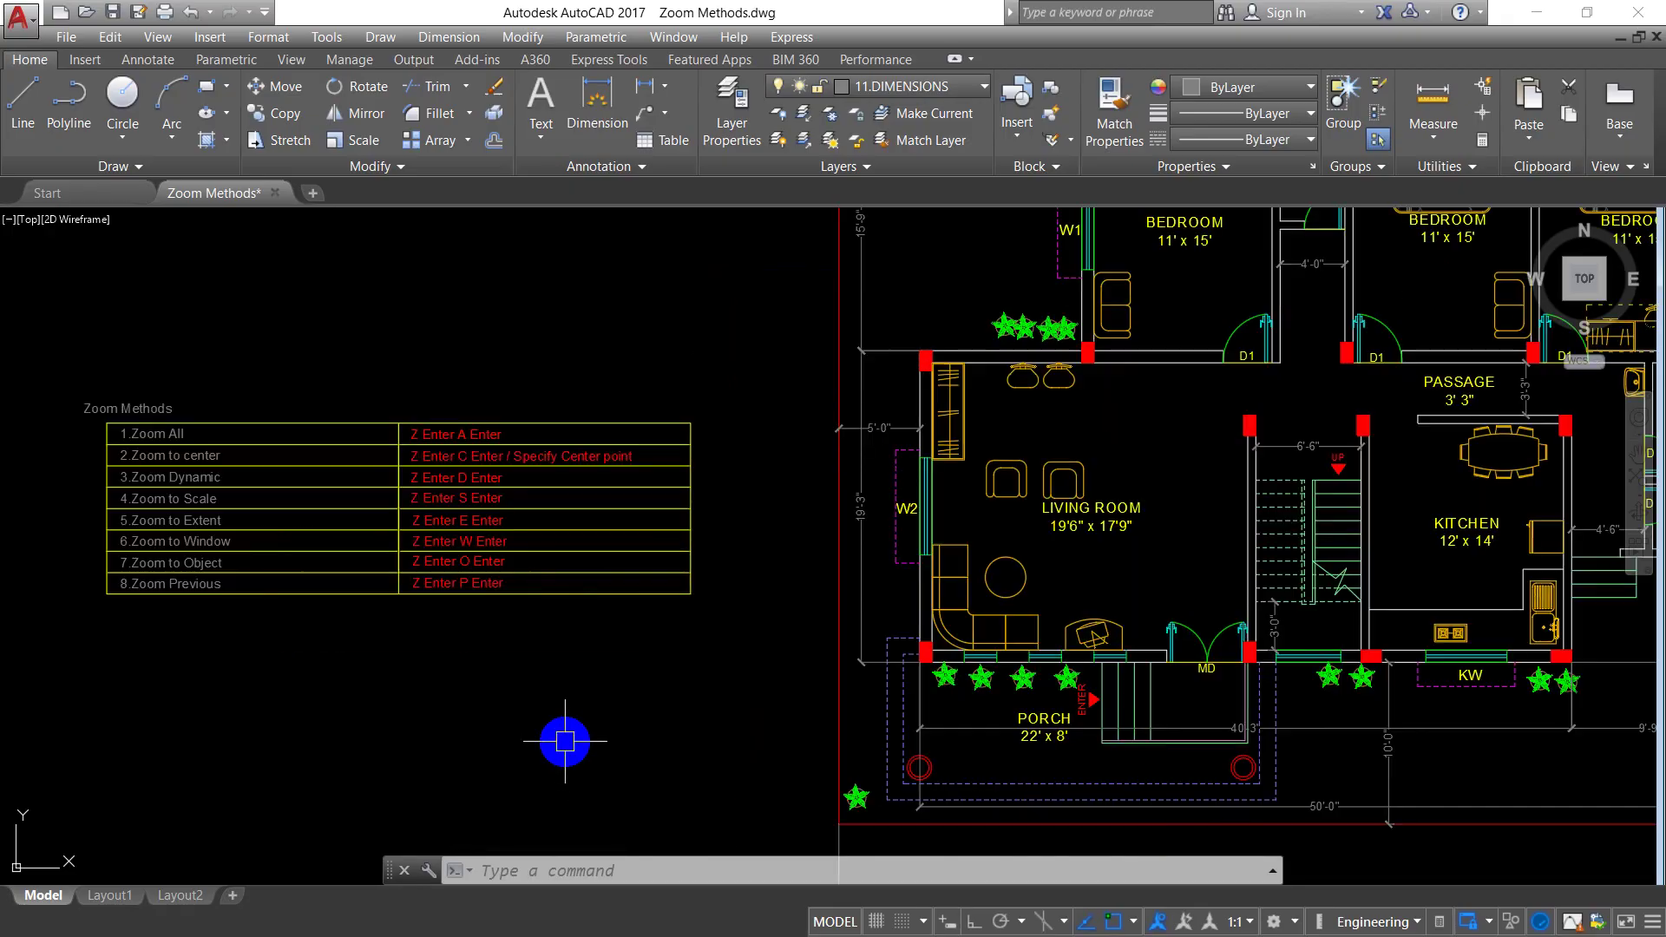
scroll(350, 612, "up", 2)
mouse_move(298, 532)
middle_mouse_down()
mouse_move(762, 558)
mouse_move(669, 629)
middle_mouse_up()
scroll(669, 628, "up", 2)
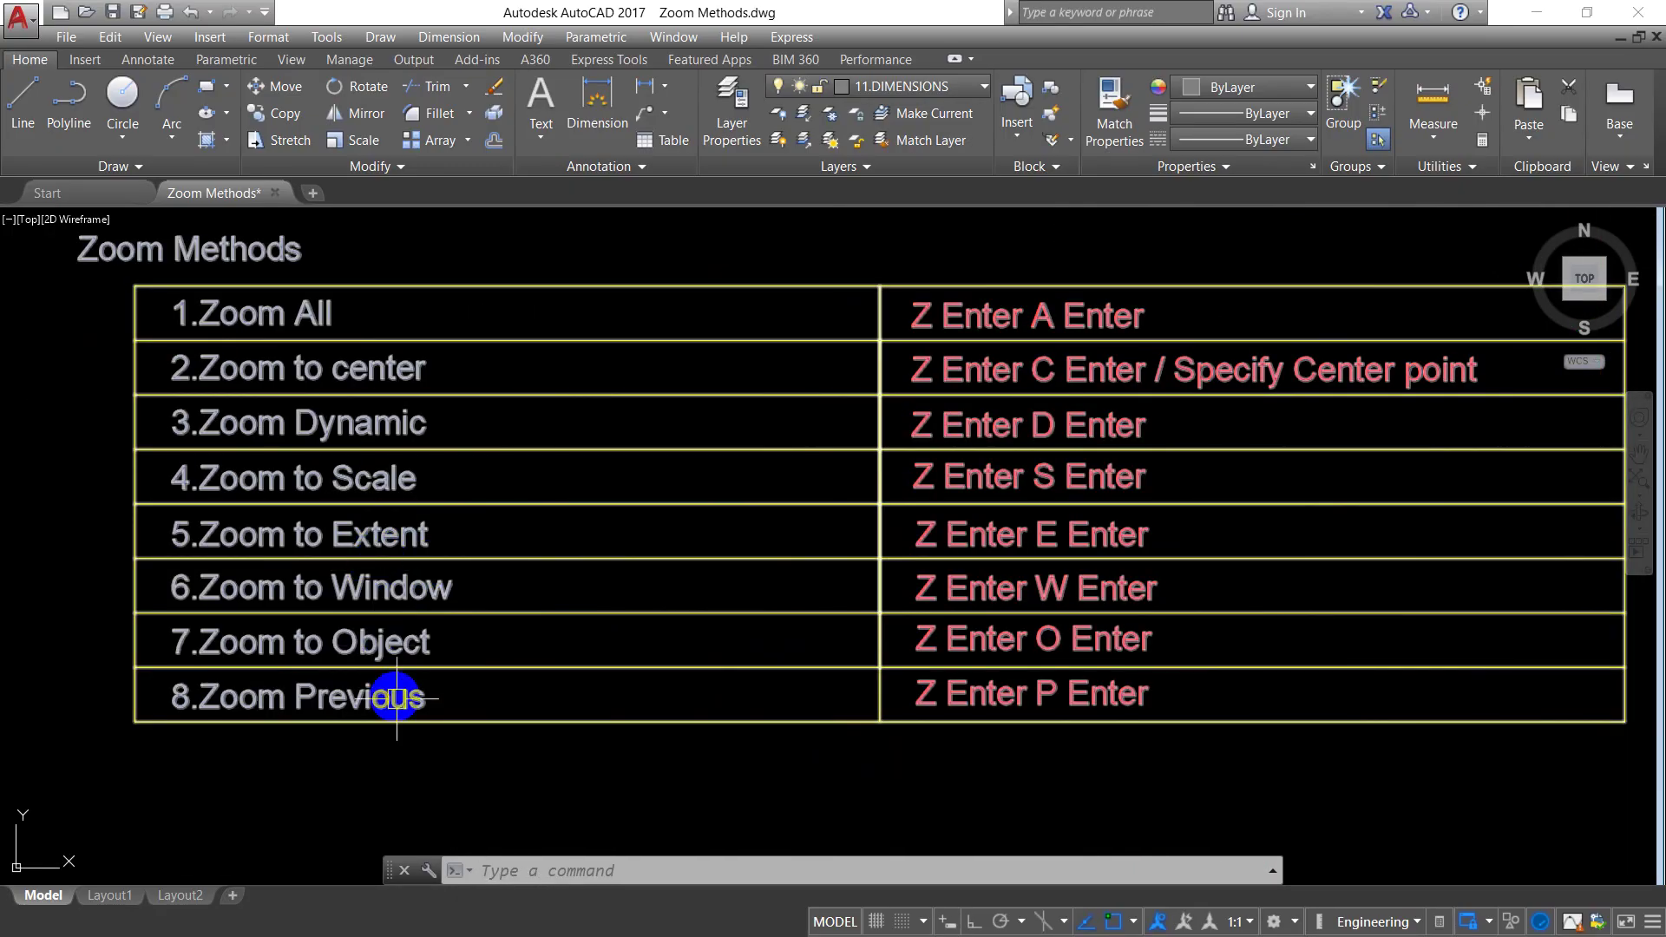
scroll(487, 733, "down", 4)
- Zoom to the whole drawing's extents, then return to the Zoom Methods table close-up
type("z")
key("Return")
type("e")
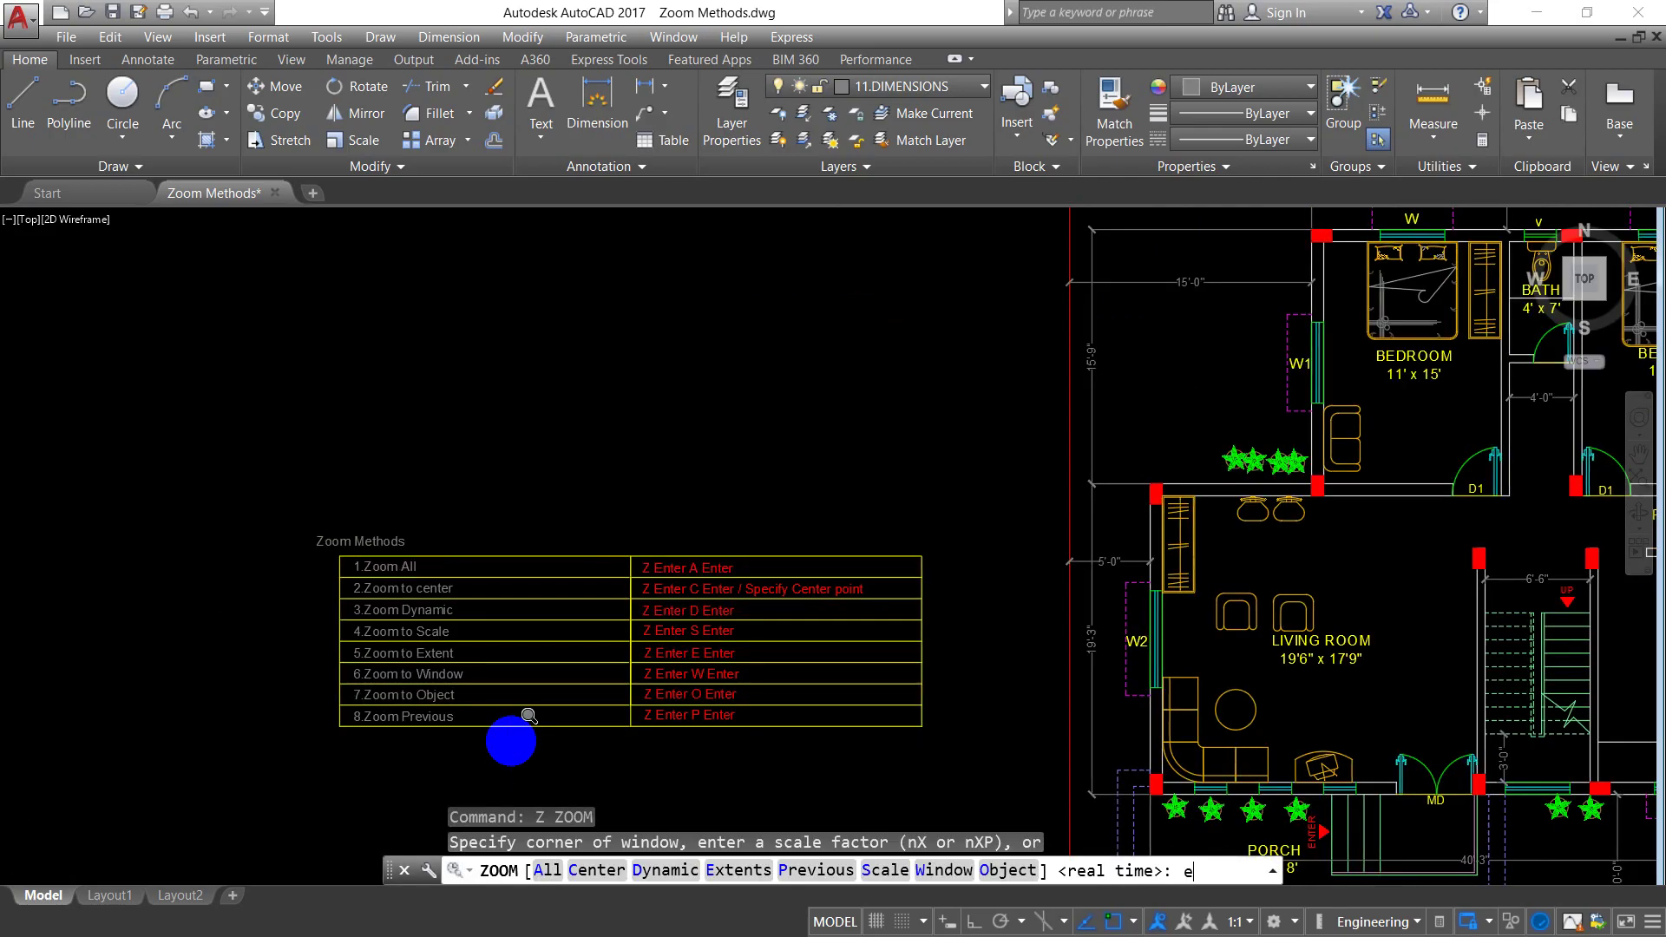
key("Return")
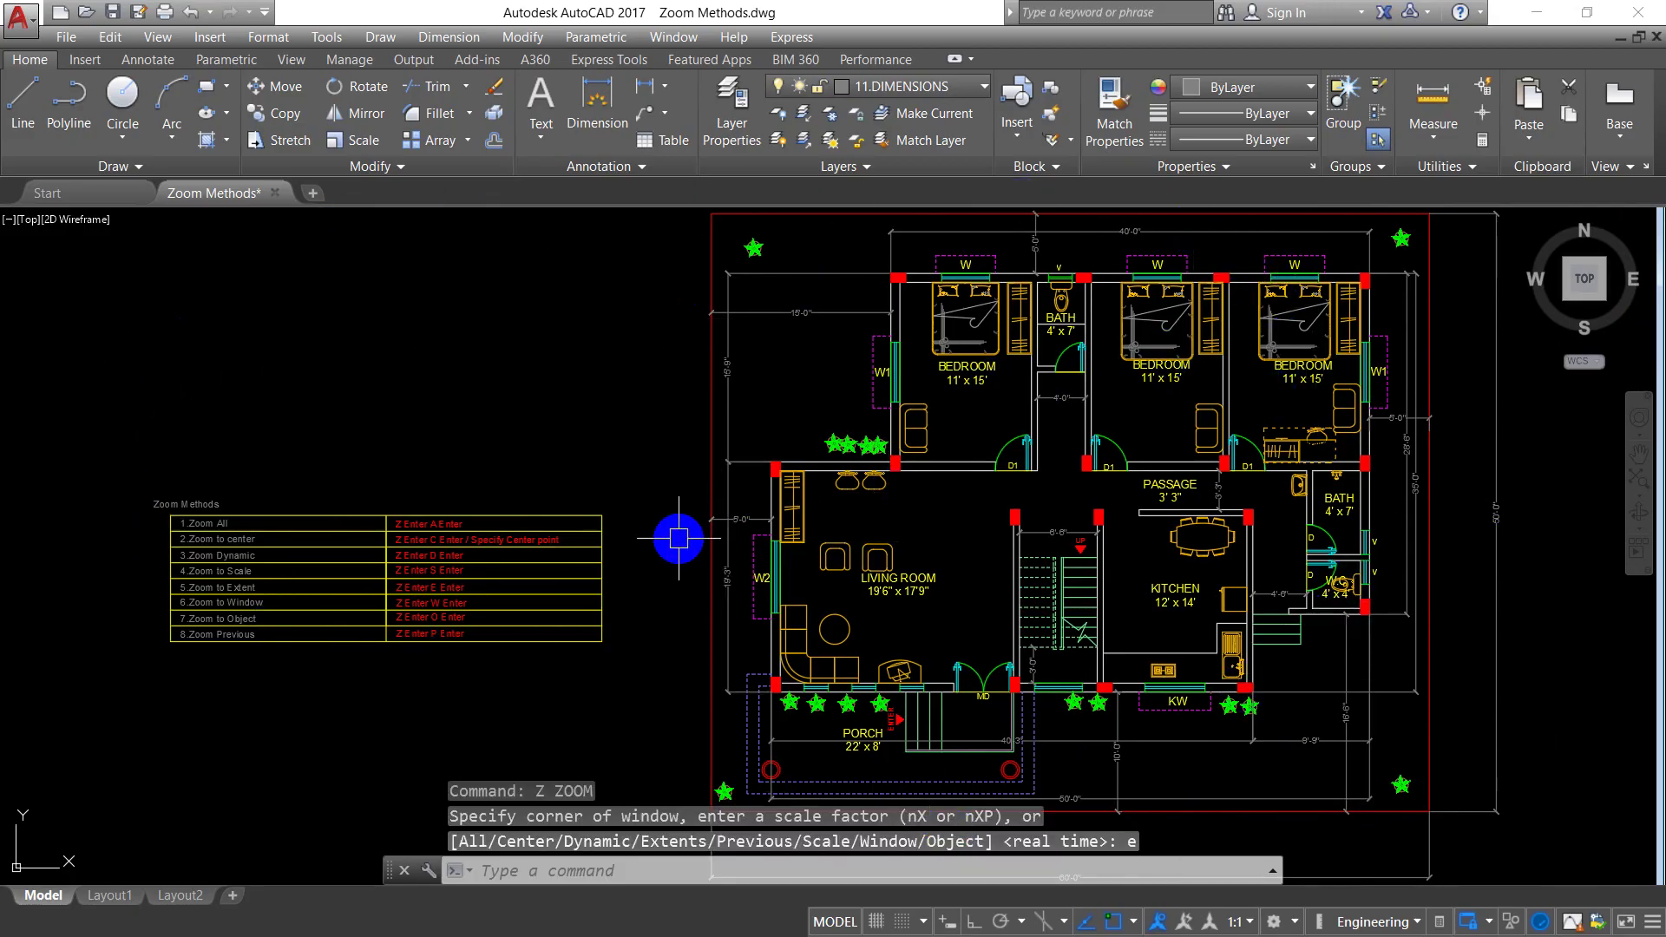
key("Return")
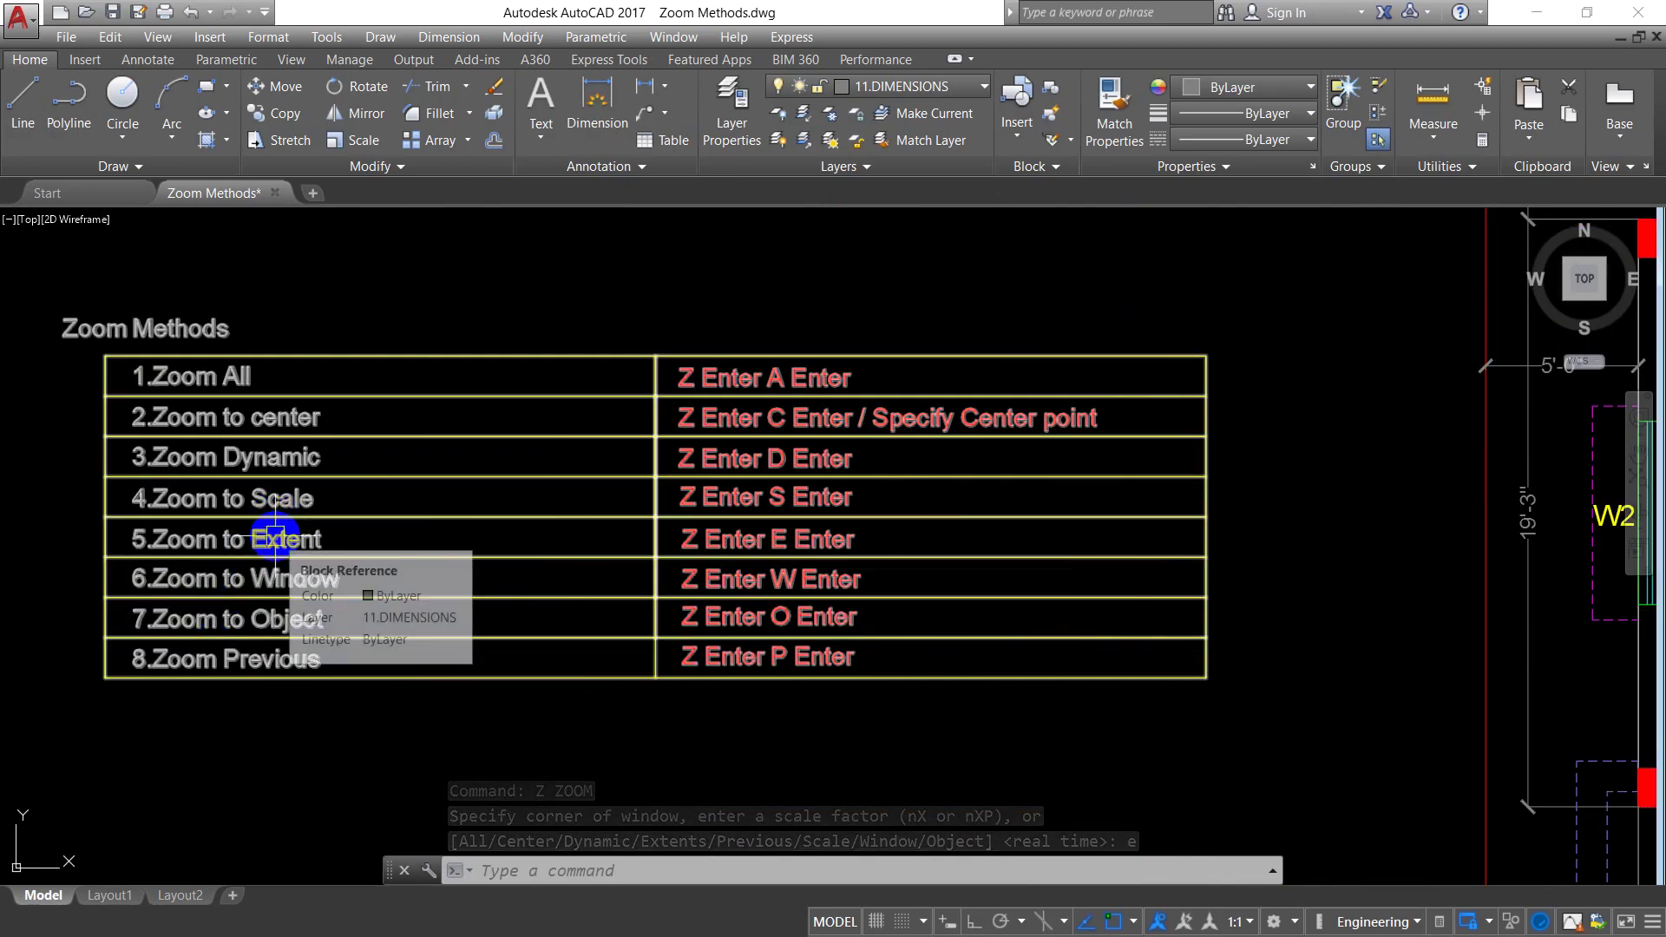
key("Escape")
key("Escape")
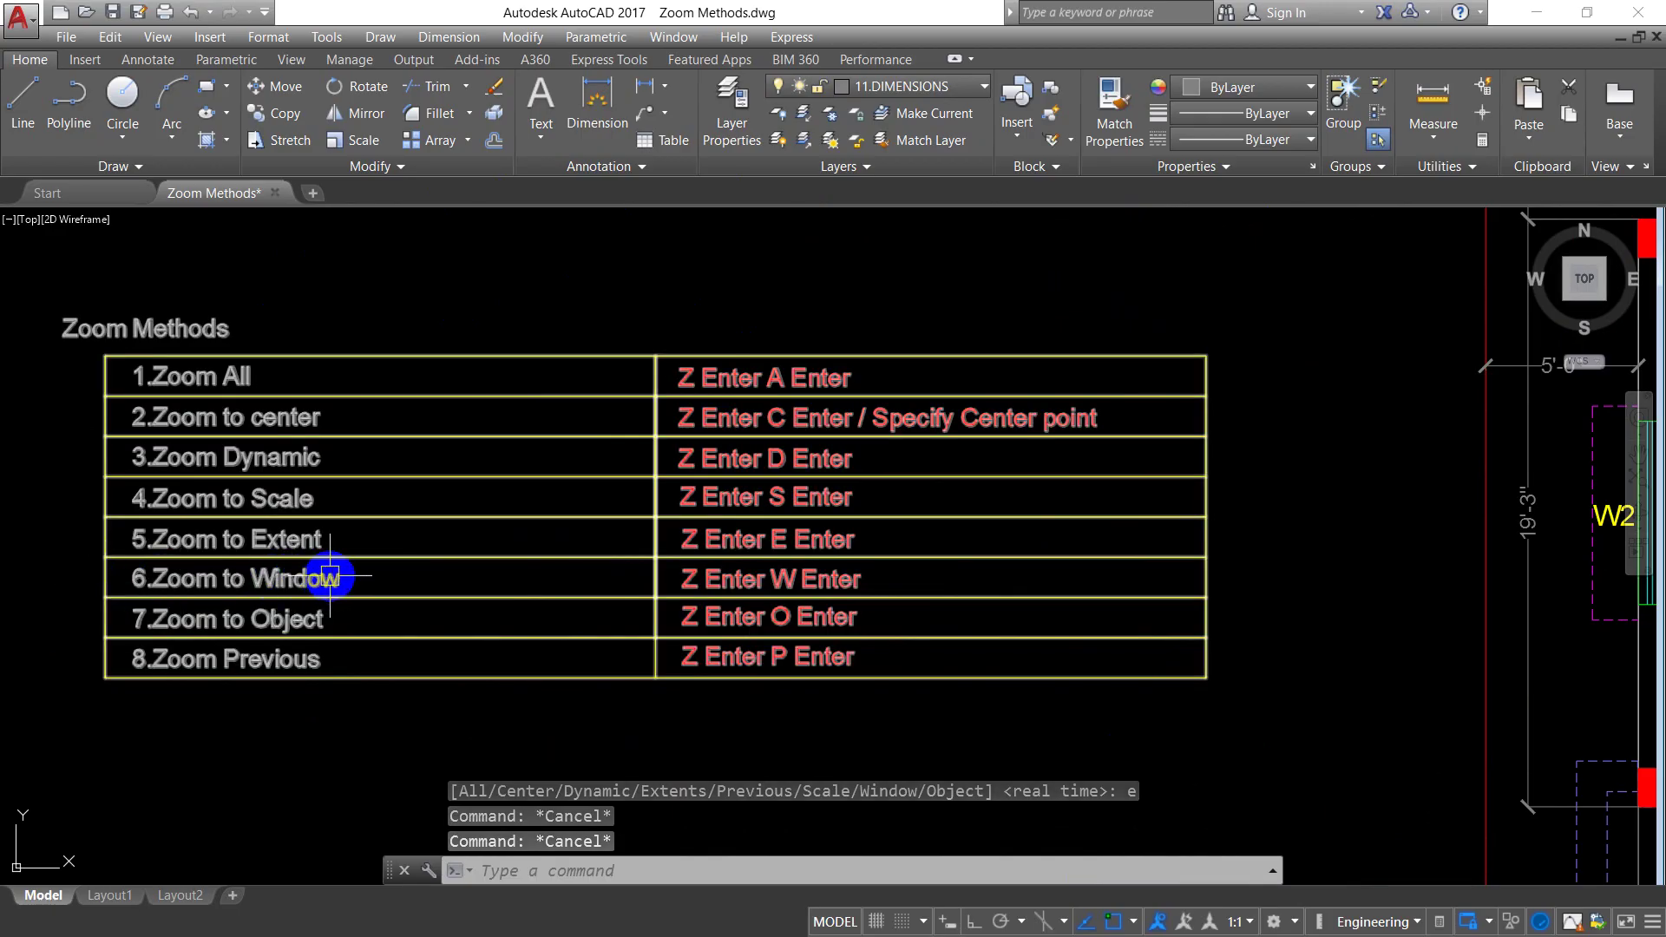
- Box-select around the table and pan so the floor plan sits to its right
scroll(330, 576, "down", 4)
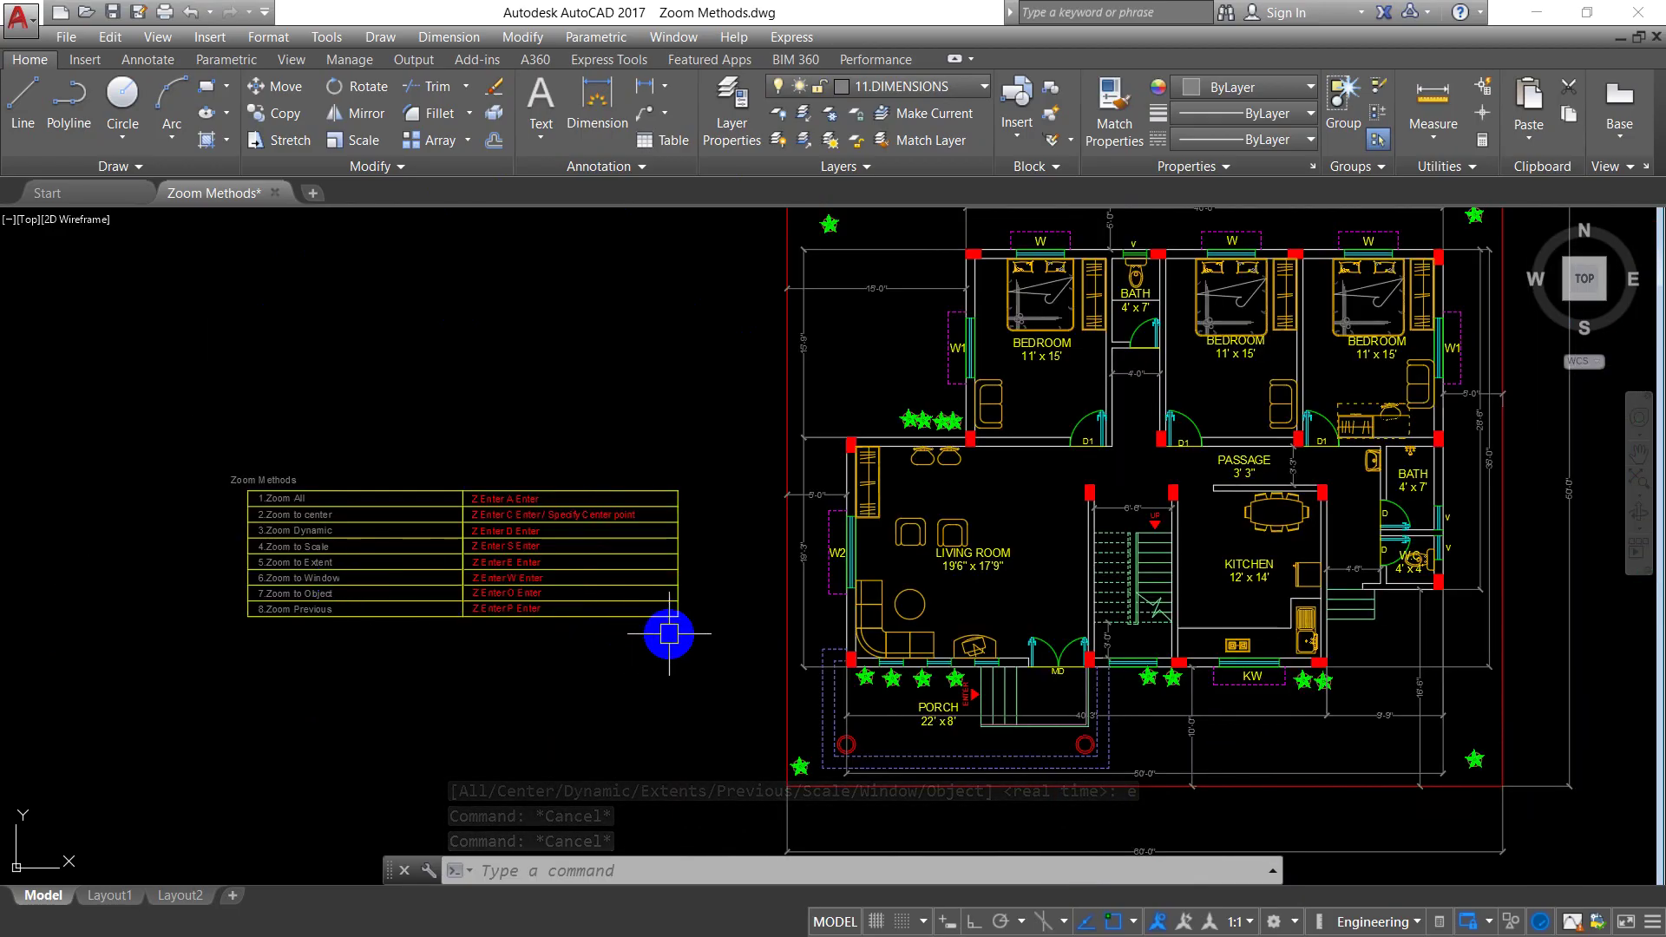
middle_click_drag(669, 633, 561, 653)
key("Escape")
key("Escape")
key("Escape")
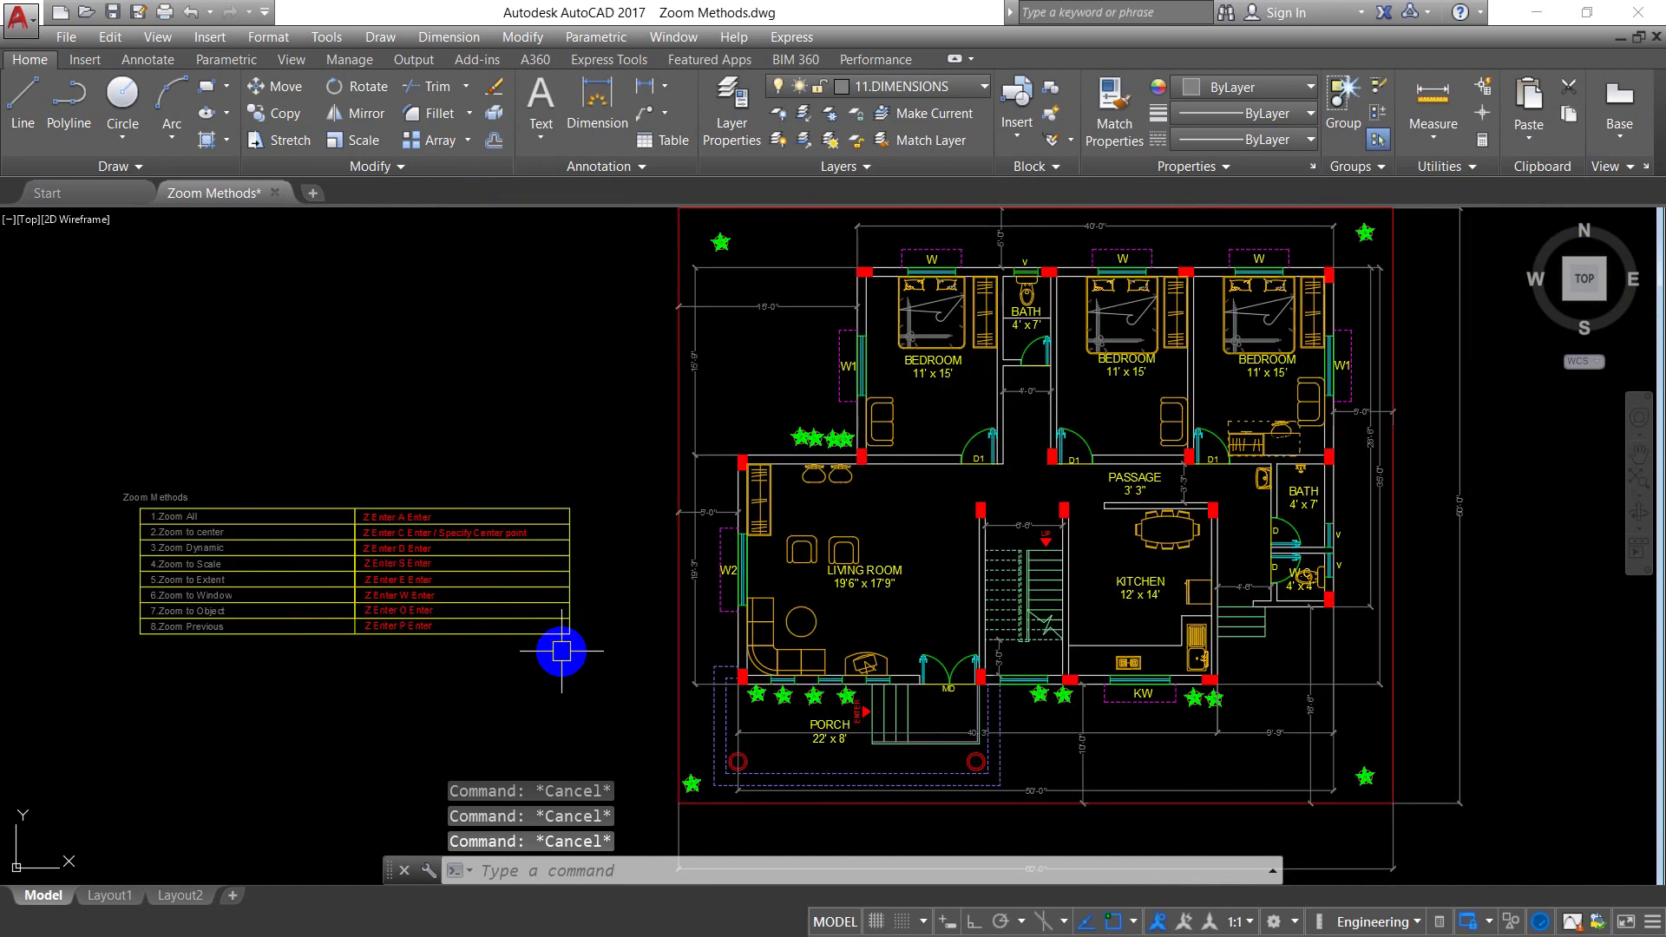
left_click(46, 448)
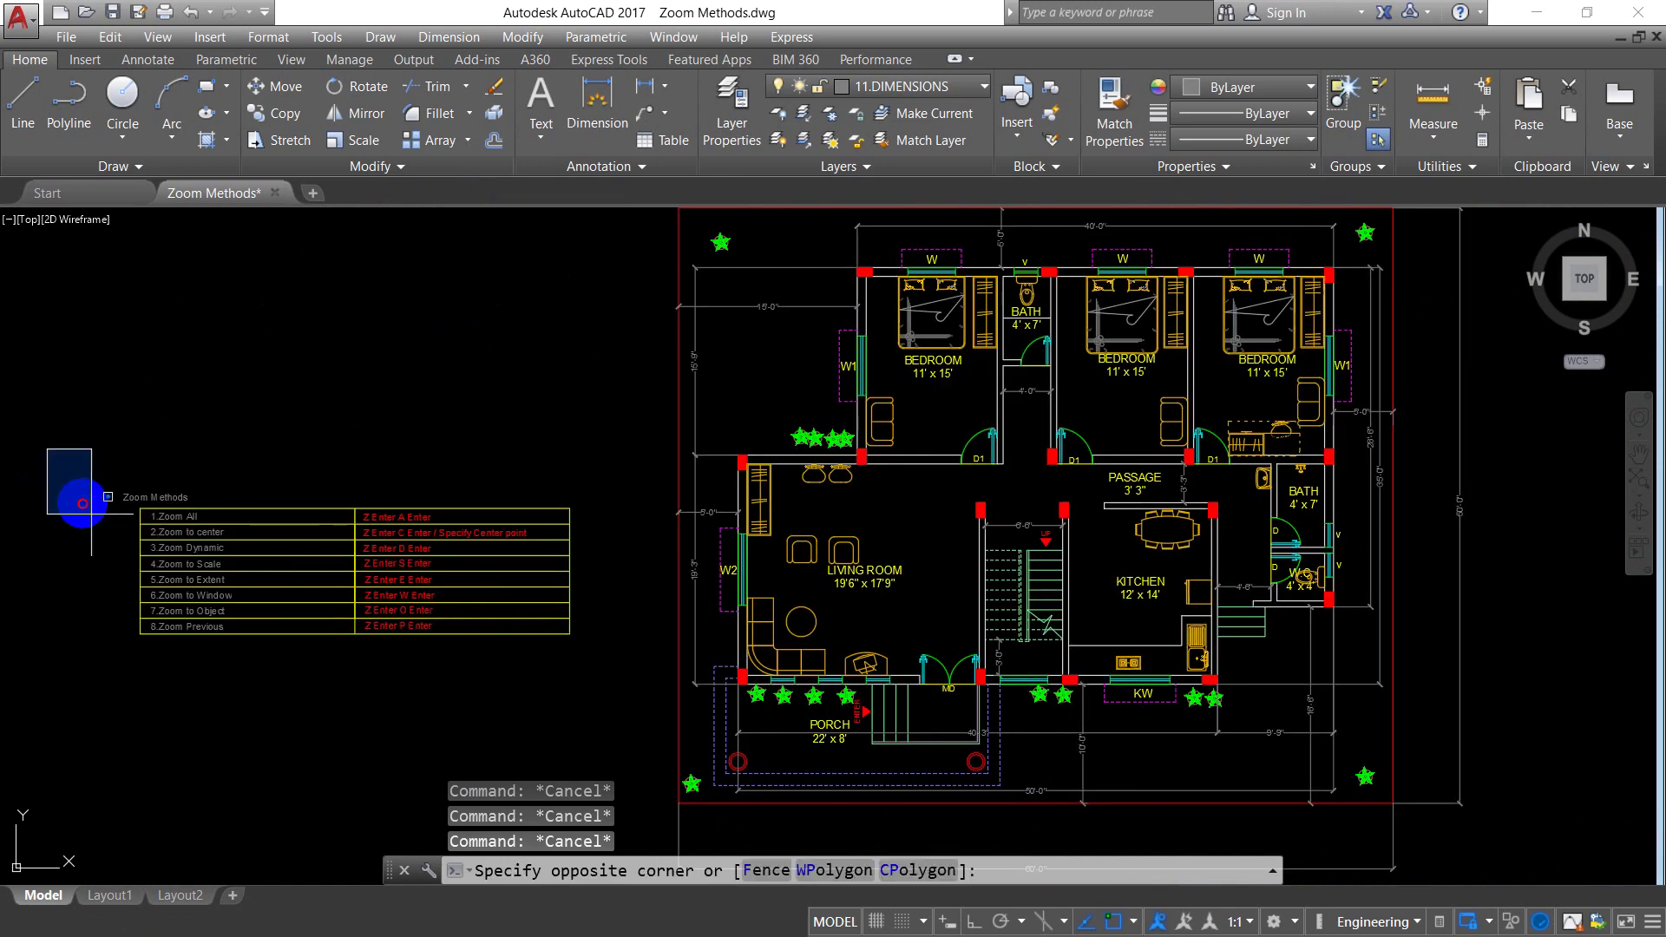
left_click(607, 696)
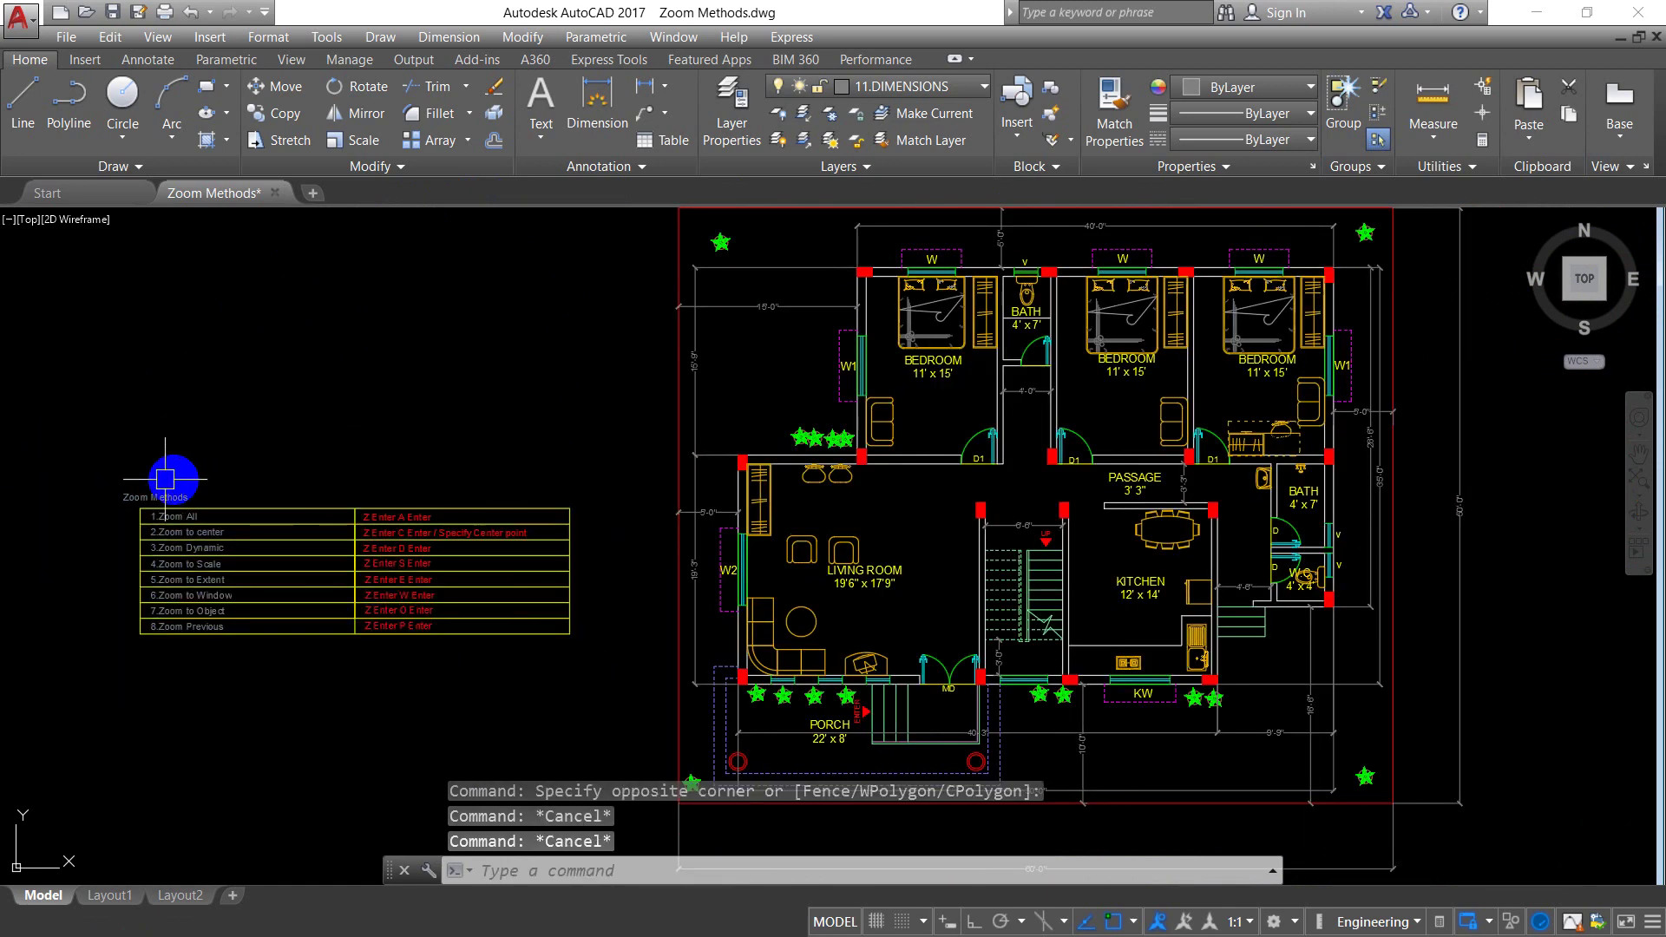
middle_click_drag(524, 680, 584, 613)
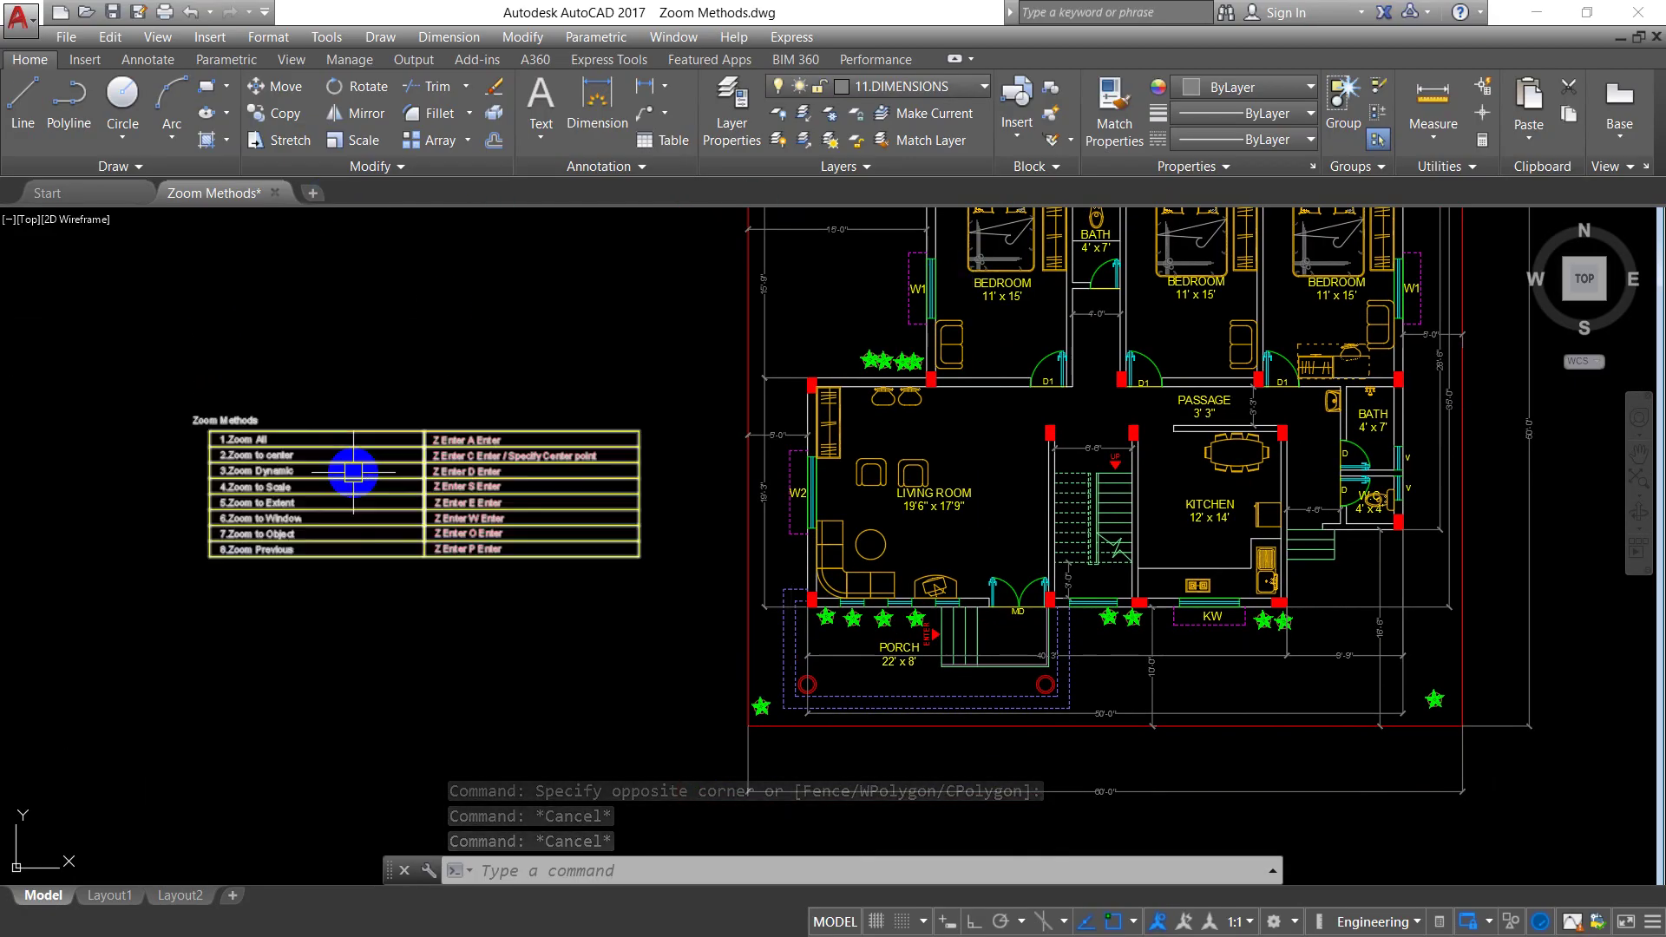
- Zoom Window from above-left to below-right of the Zoom Methods table to fill the screen
type("z")
key("Return")
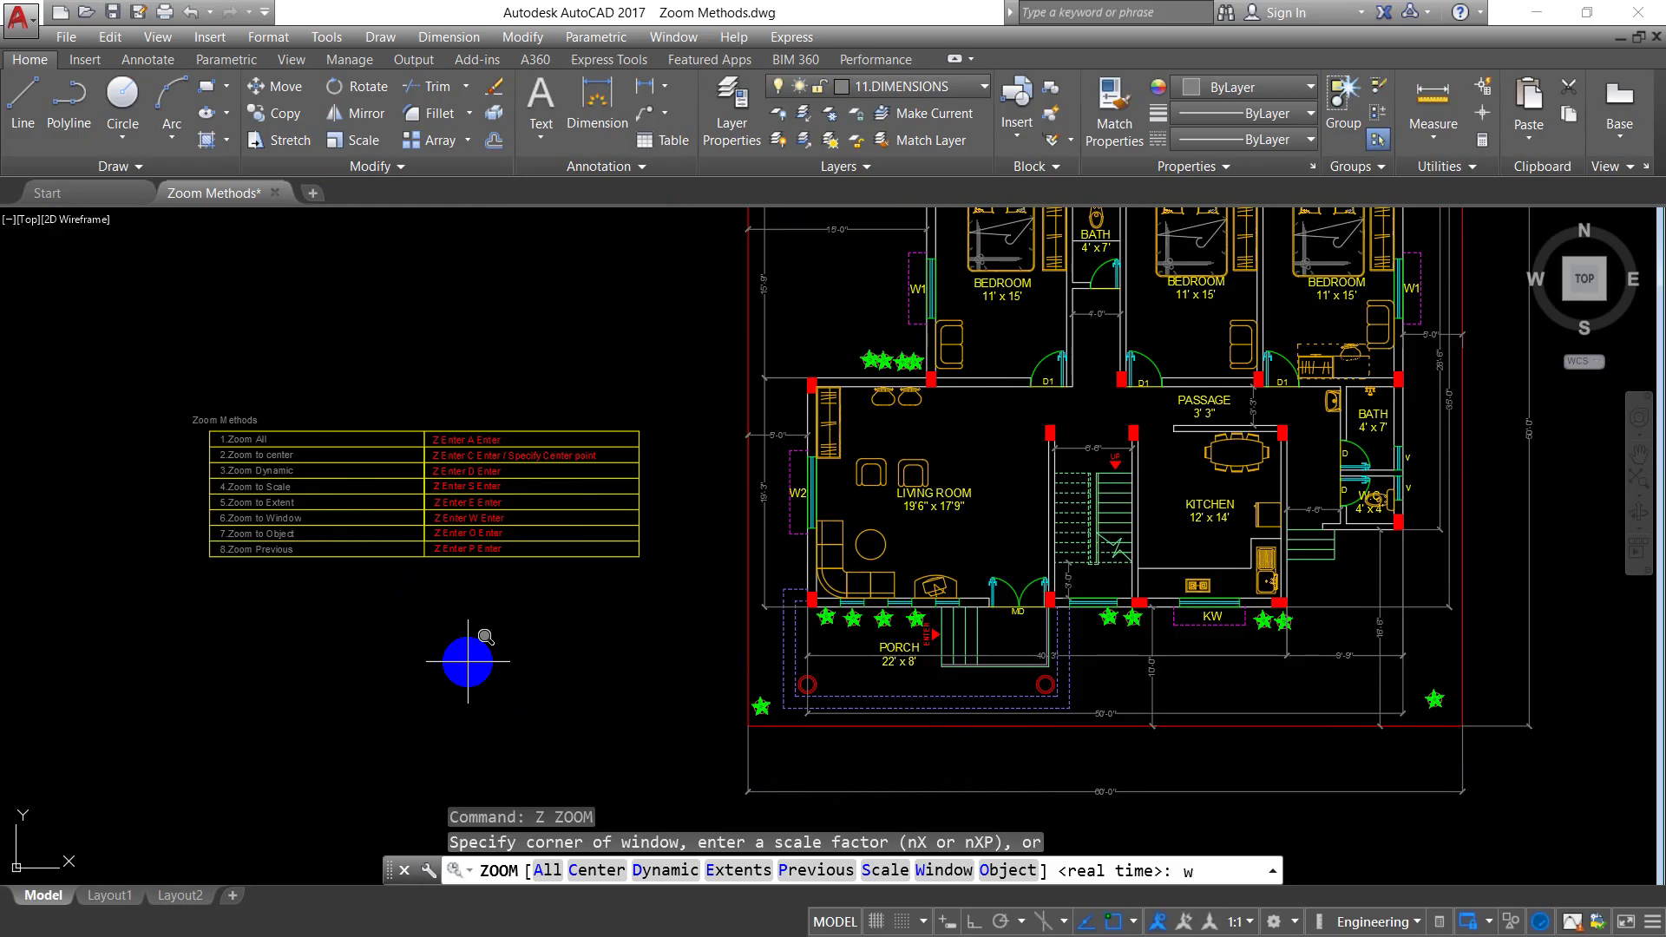
key("Return")
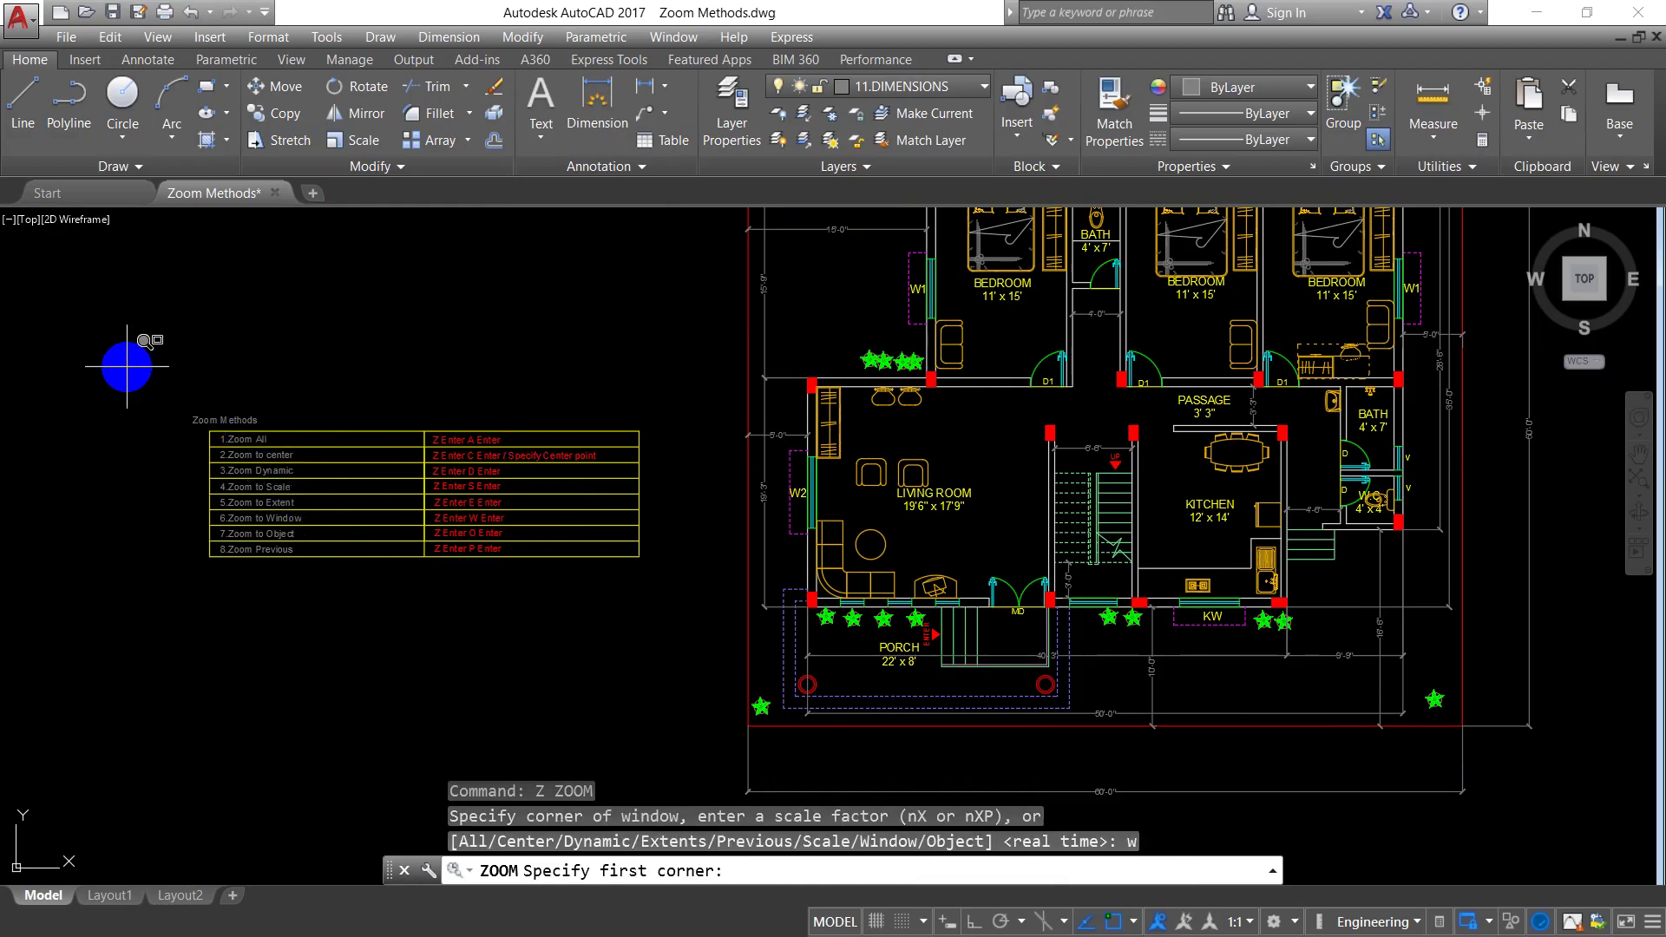
left_click(172, 391)
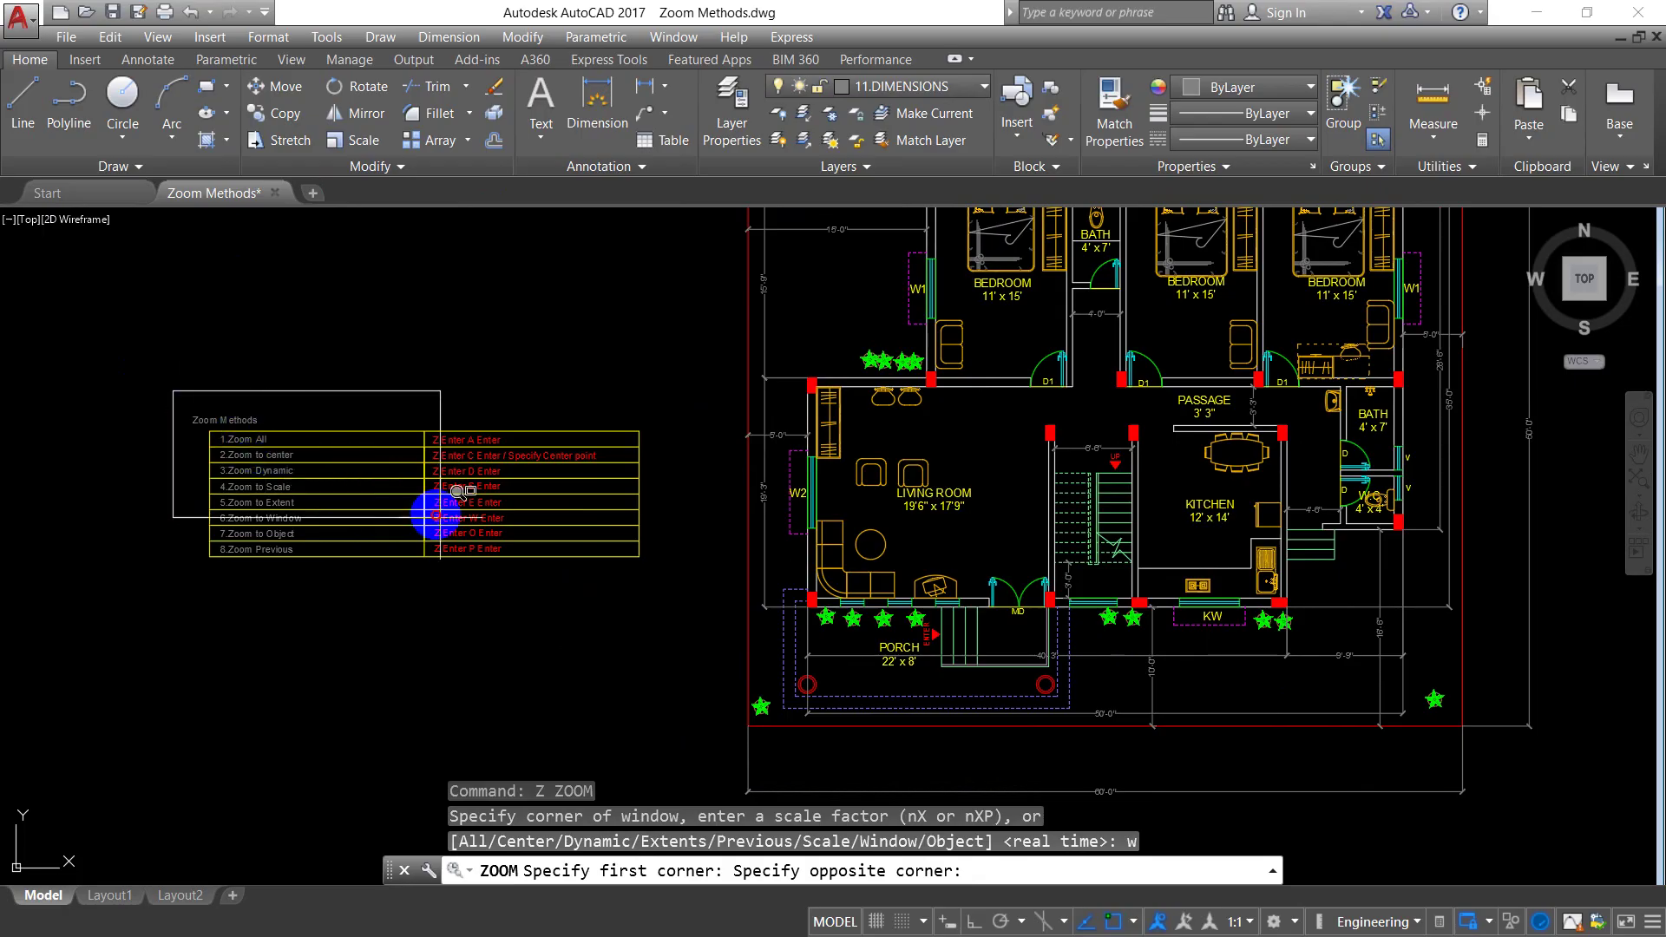
left_click(665, 606)
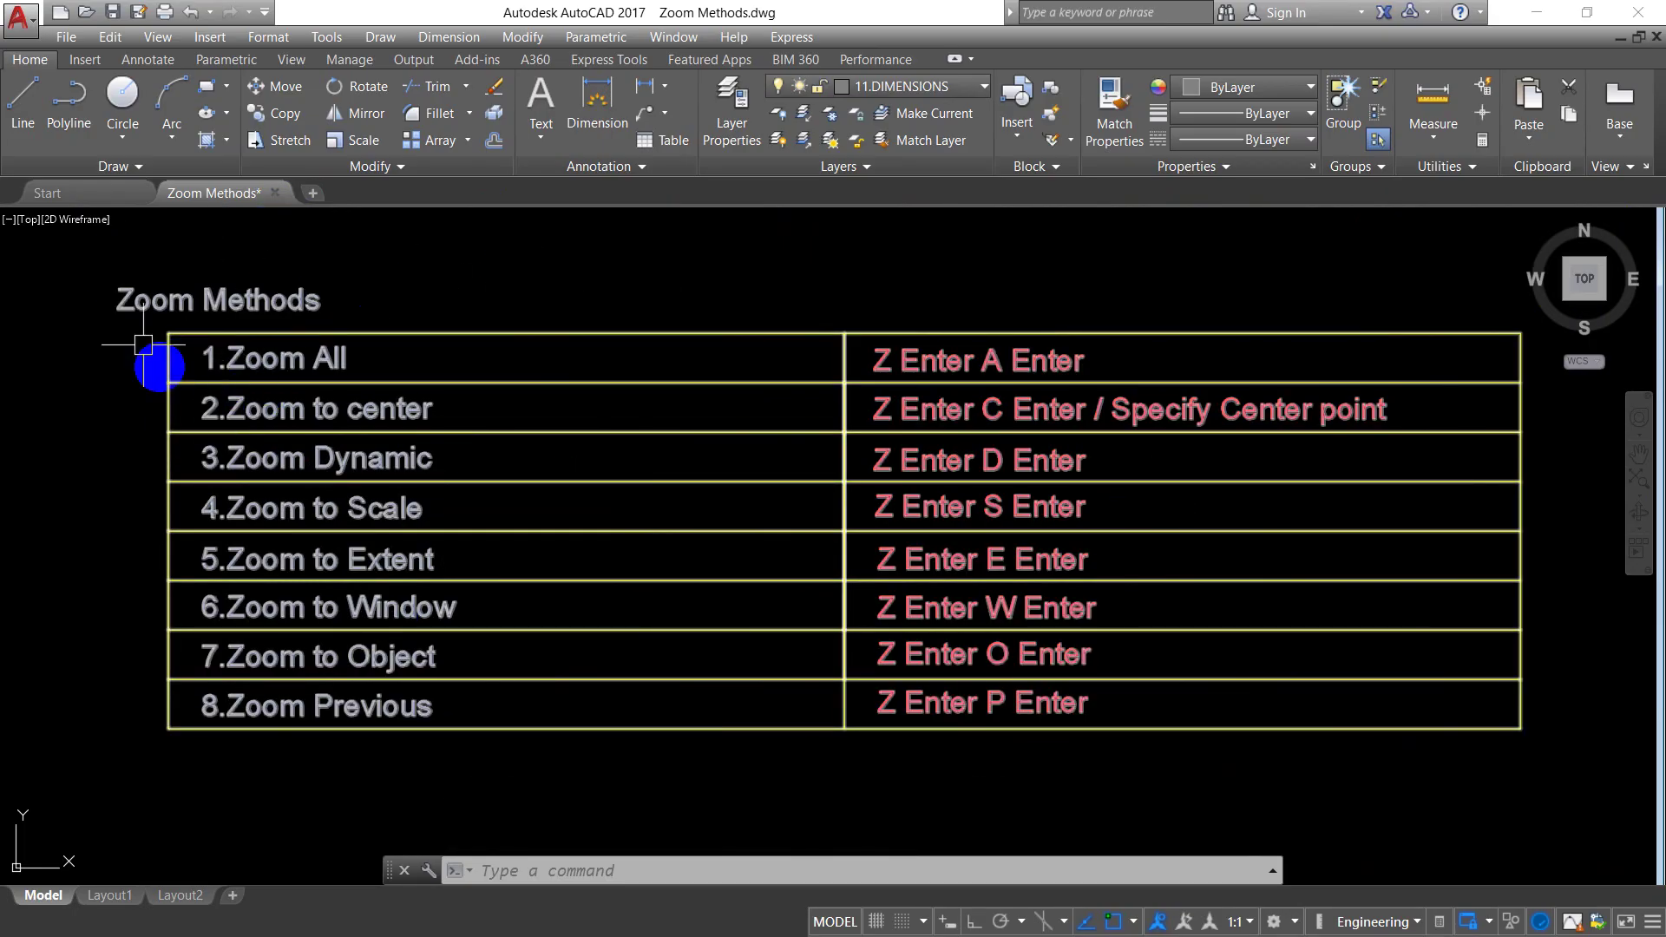
- Pan left, then Zoom Window from the floor plan's top-left to its bottom-right corner
scroll(738, 460, "down", 6)
scroll(1120, 585, "down", 3)
middle_click_drag(1120, 586, 788, 594)
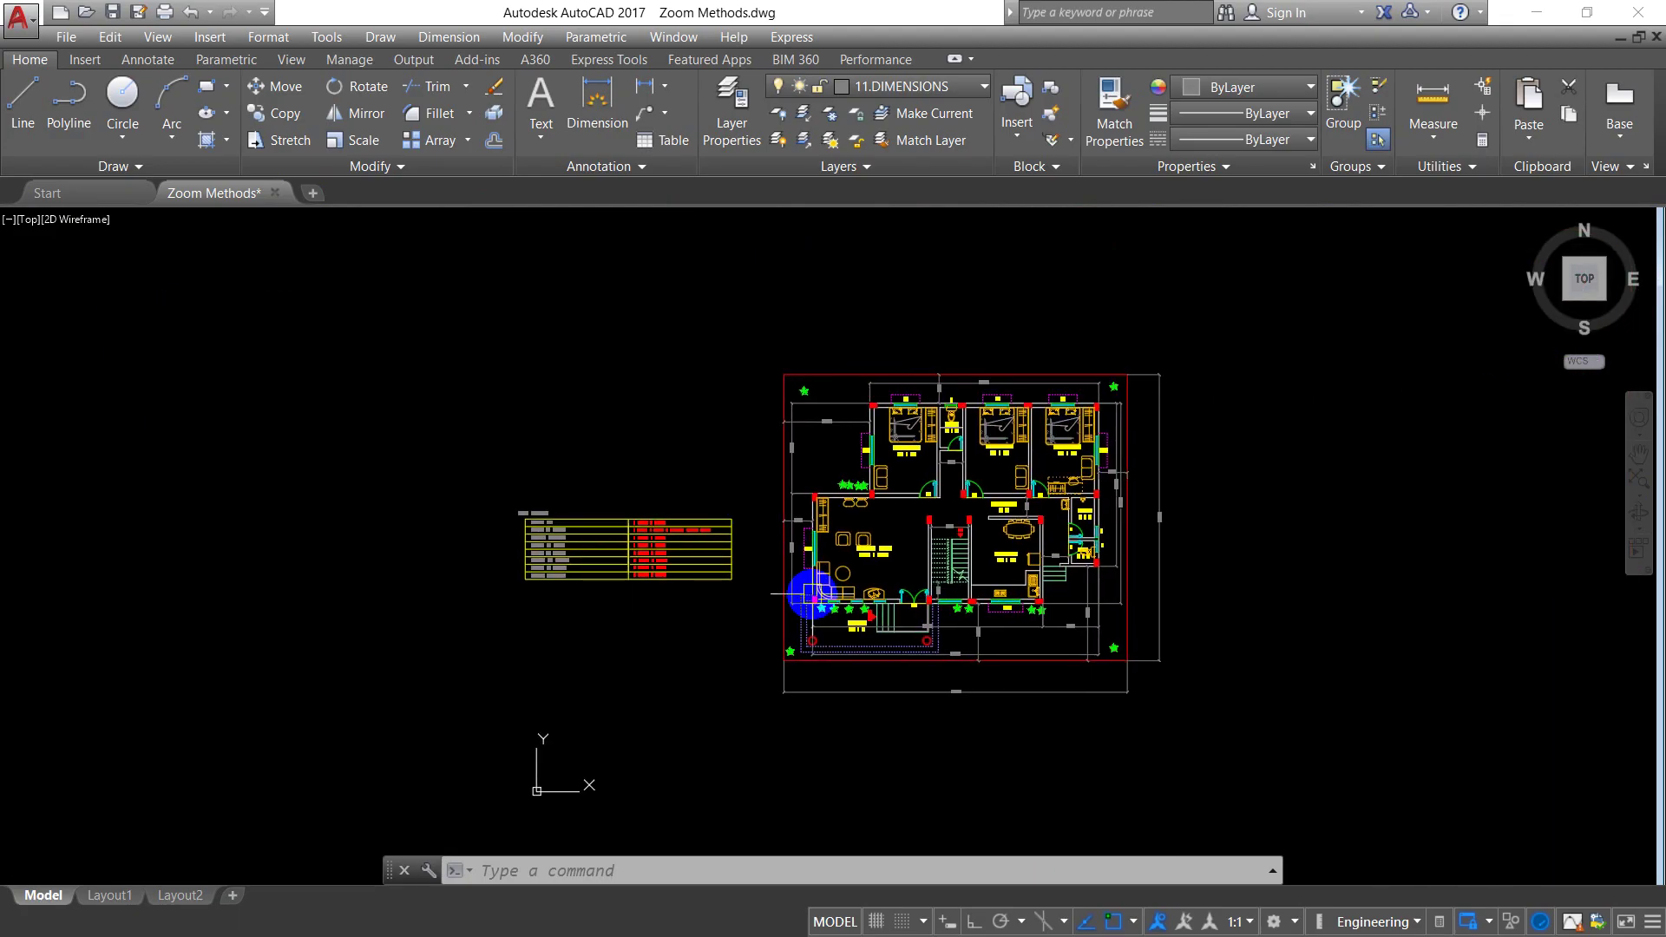
key("Escape")
key("Escape")
type("z")
key("Return")
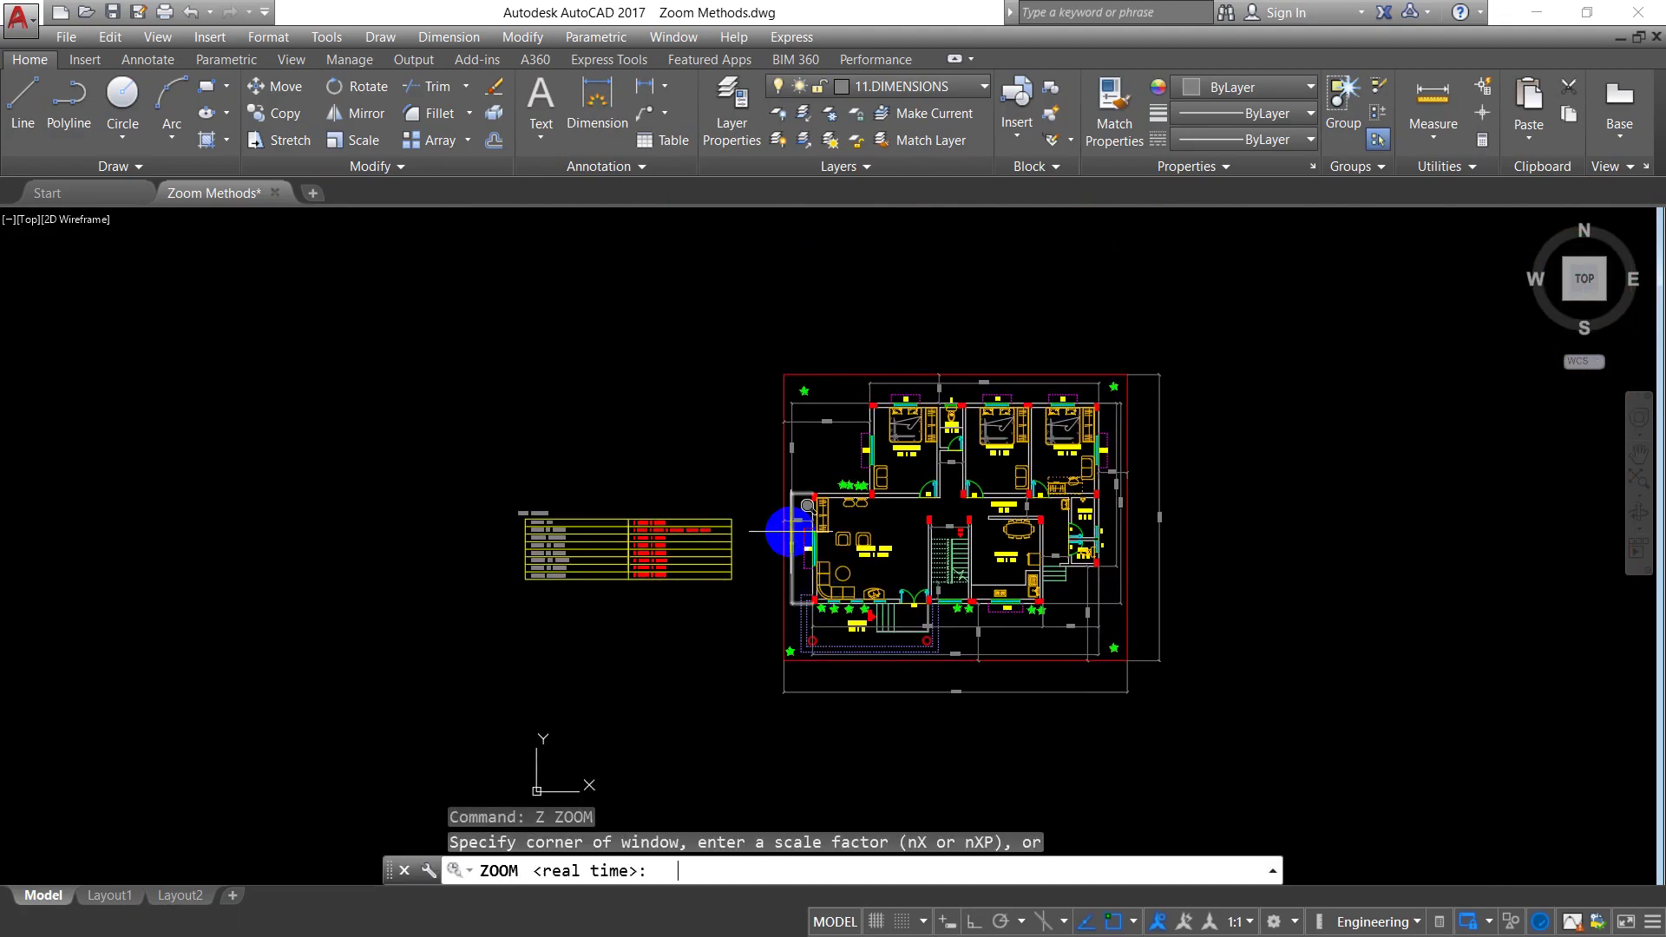
type("w")
key("Return")
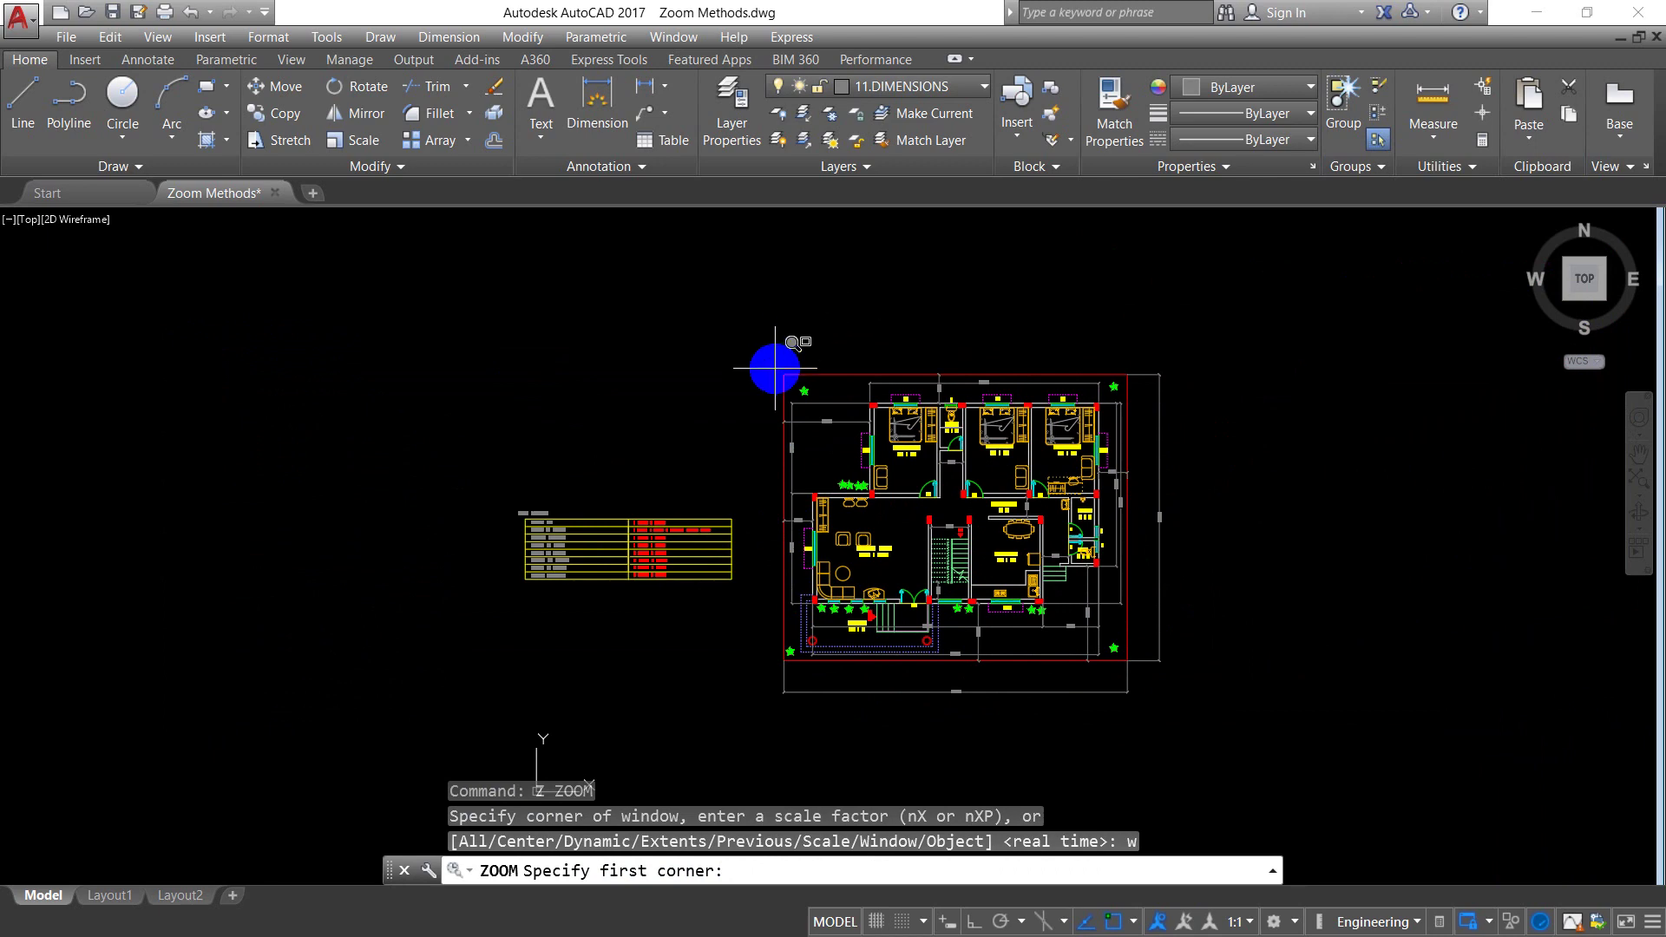
left_click(772, 368)
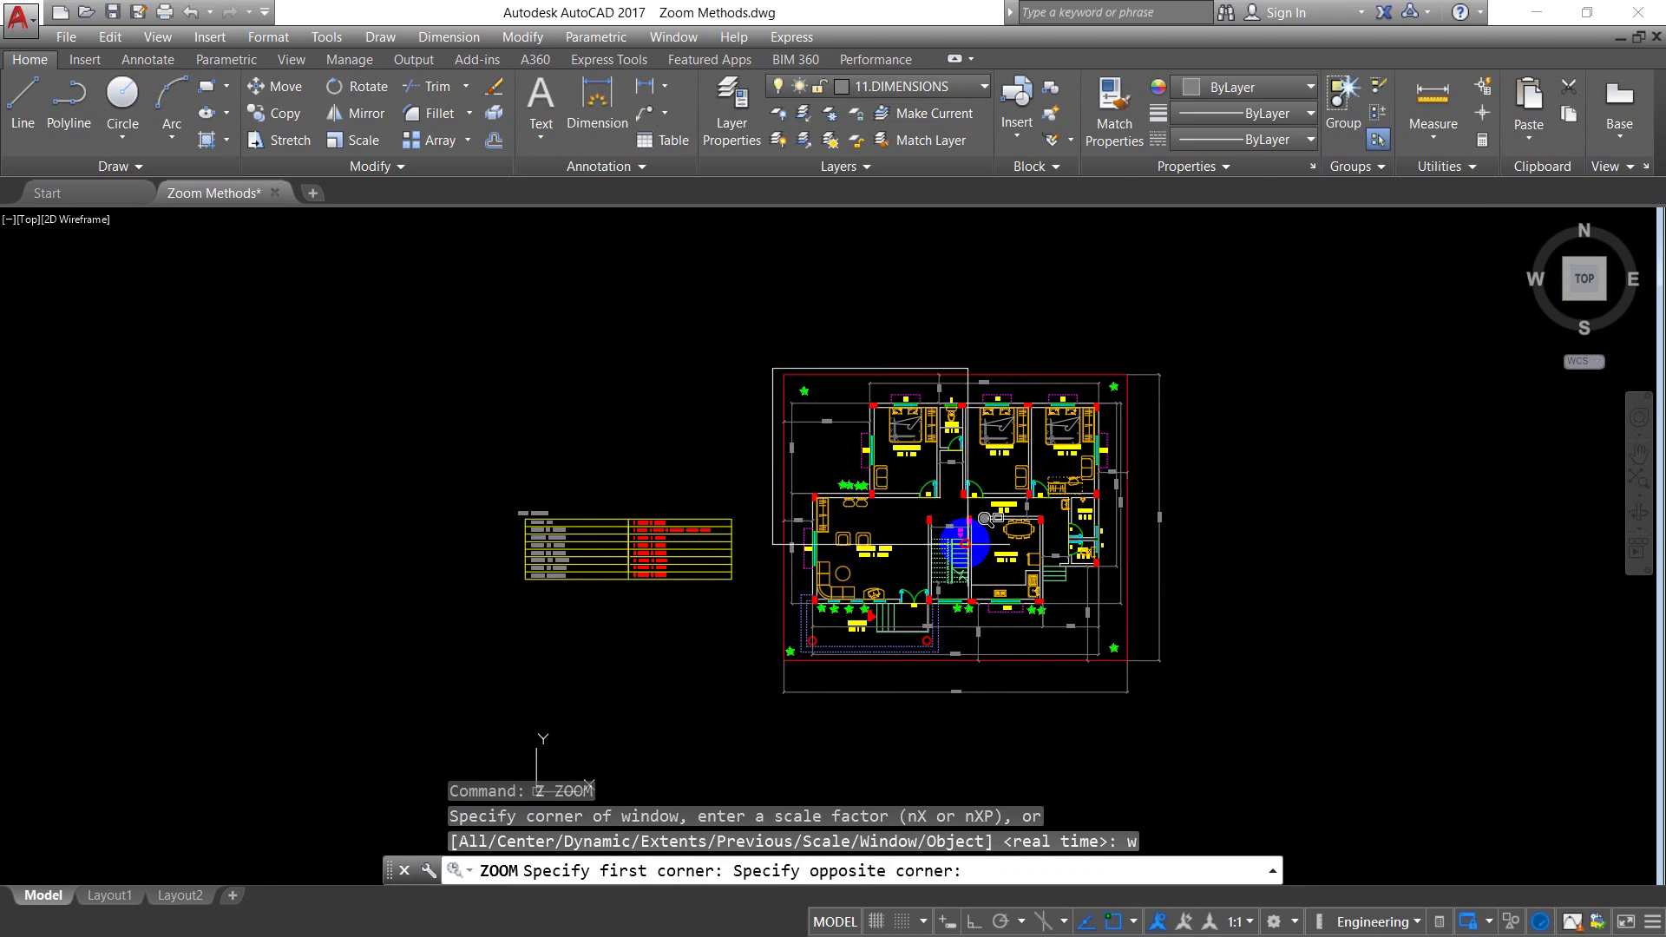
left_click(1169, 706)
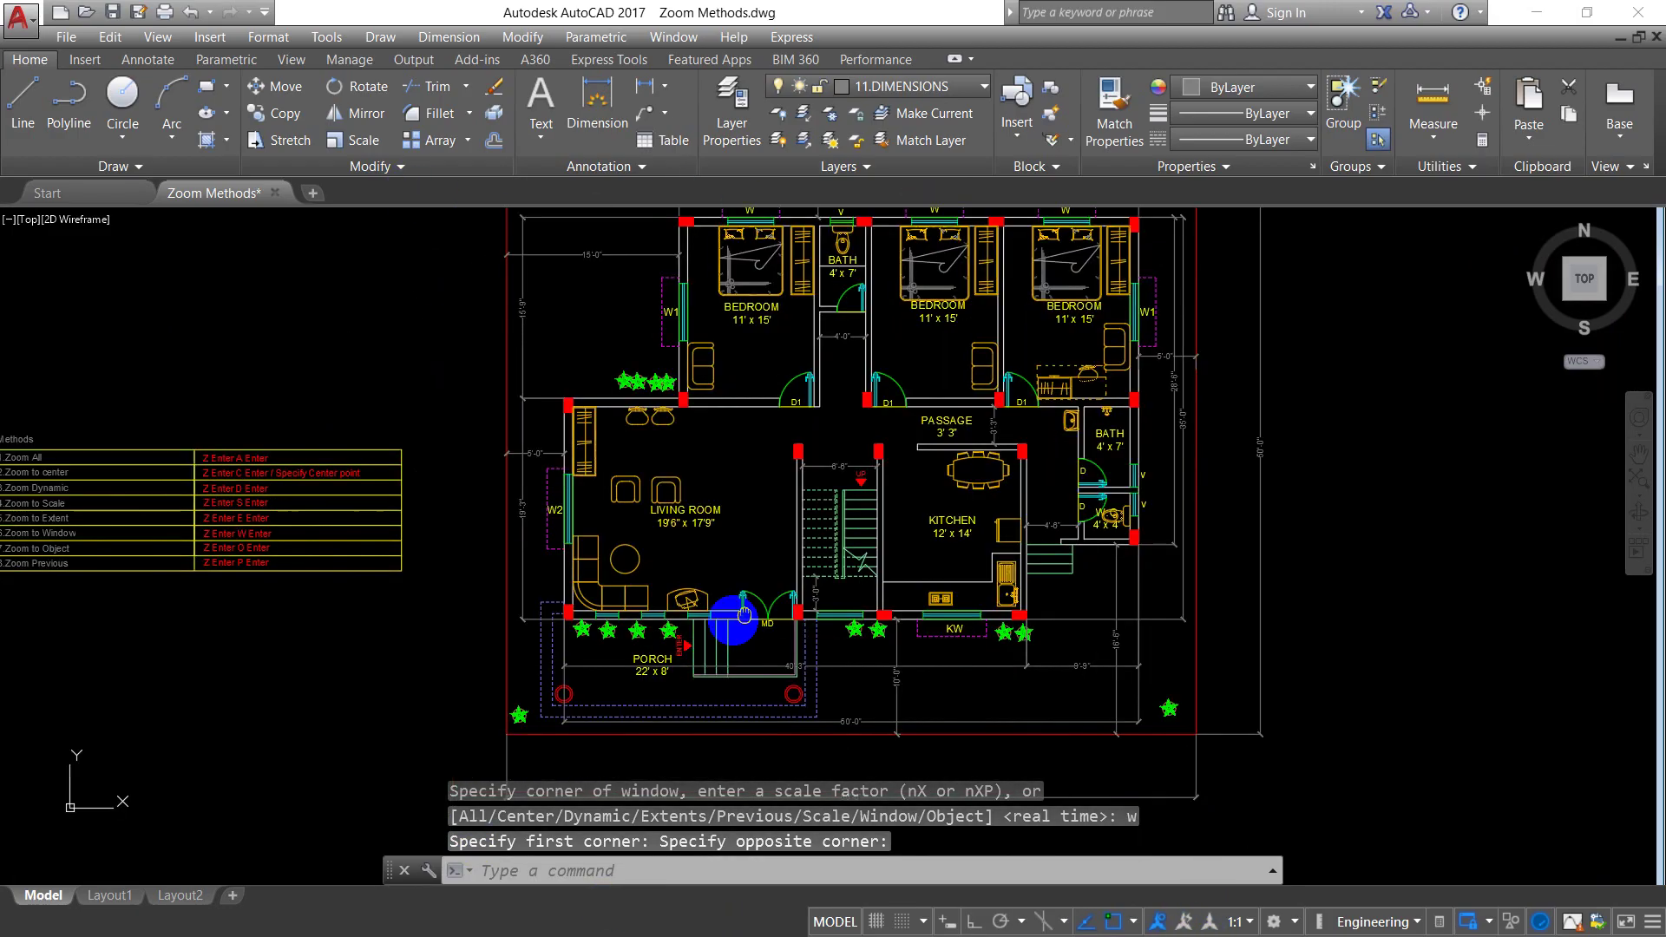
- Wheel-zoom and pan until the living room, kitchen, passage and bedrooms fill the screen
key("Escape")
key("Escape")
scroll(495, 495, "up", 2)
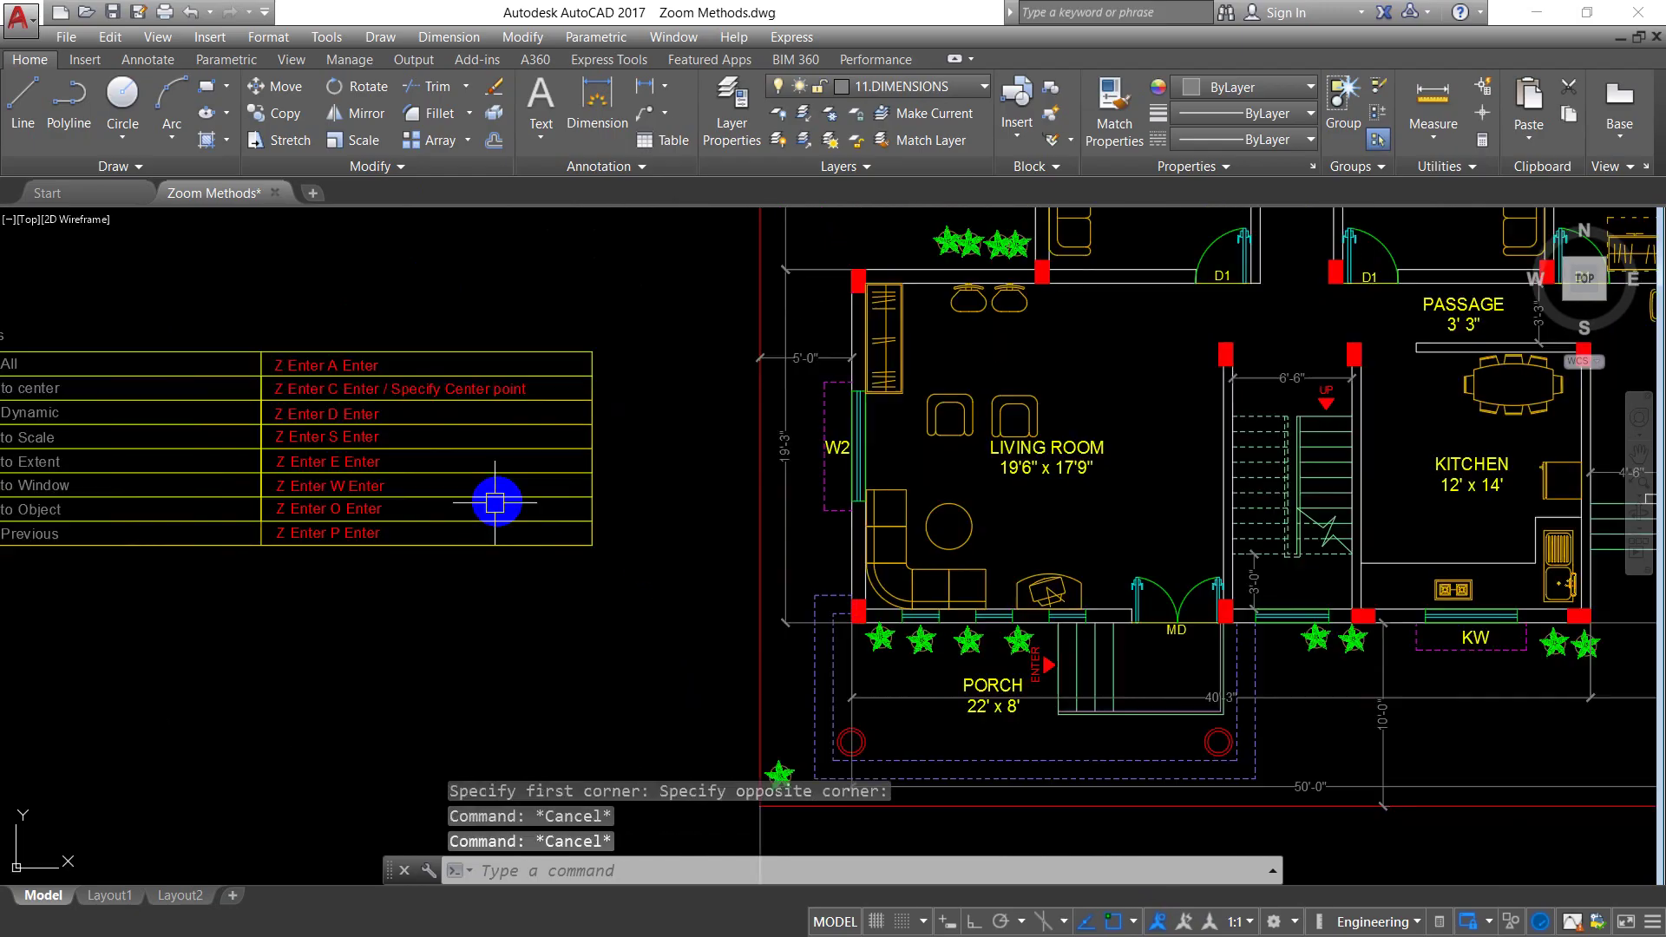
scroll(342, 564, "up", 3)
scroll(733, 577, "down", 2)
scroll(434, 497, "up", 1)
scroll(434, 493, "down", 3)
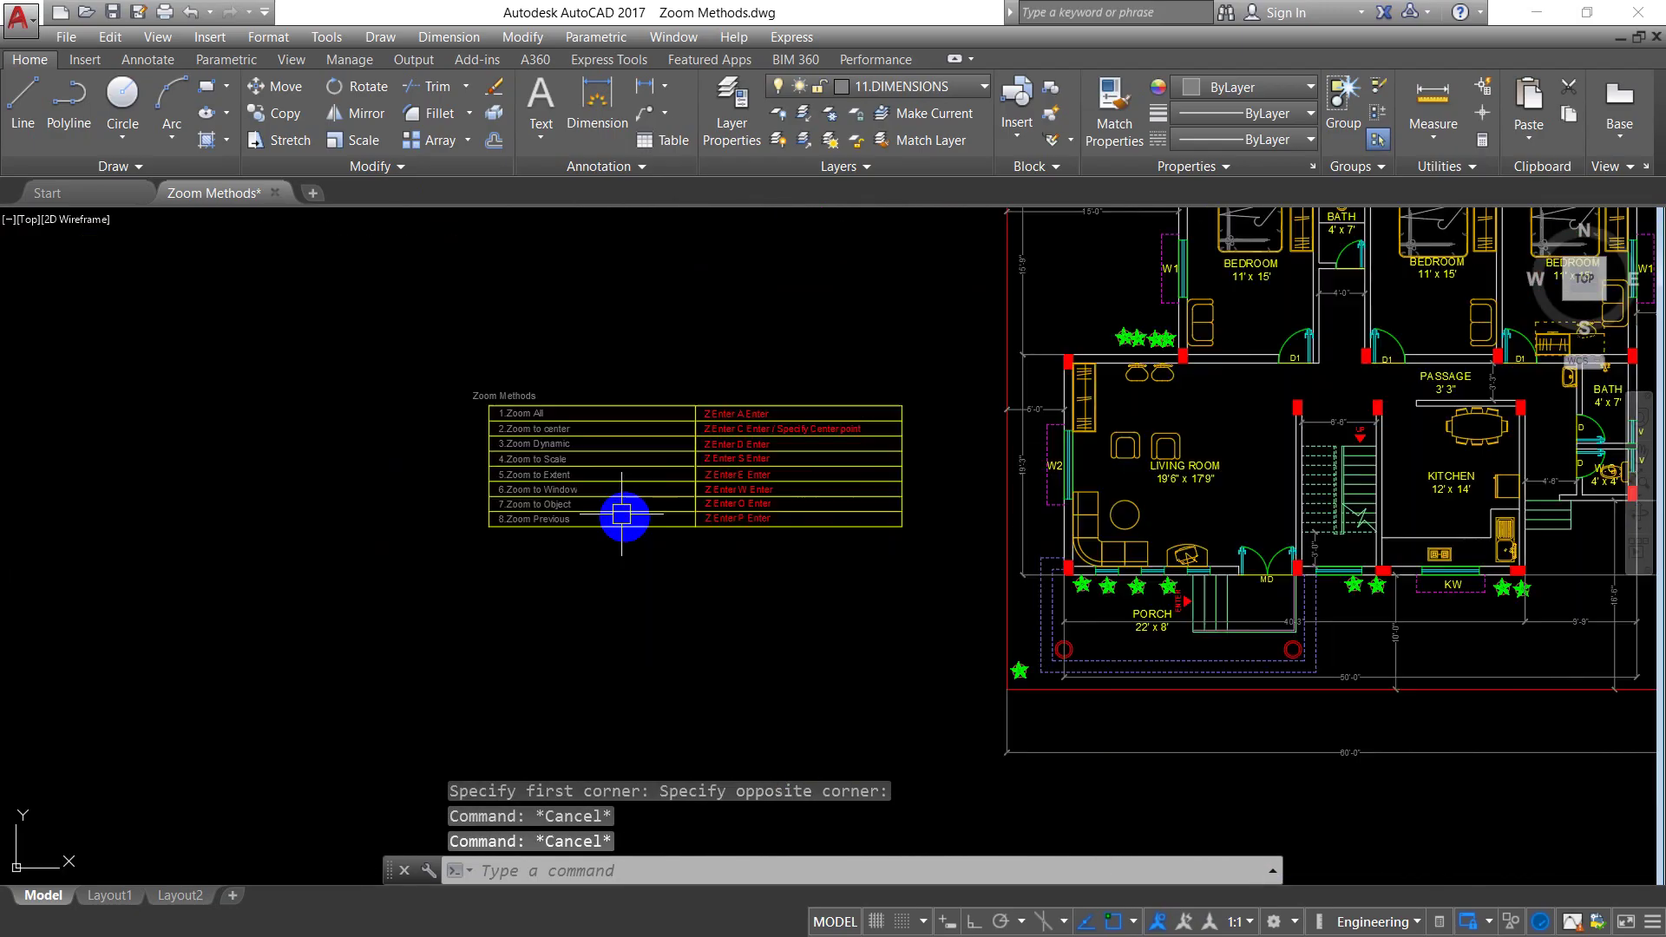
scroll(651, 543, "down", 1)
scroll(443, 633, "up", 3)
scroll(309, 619, "up", 2)
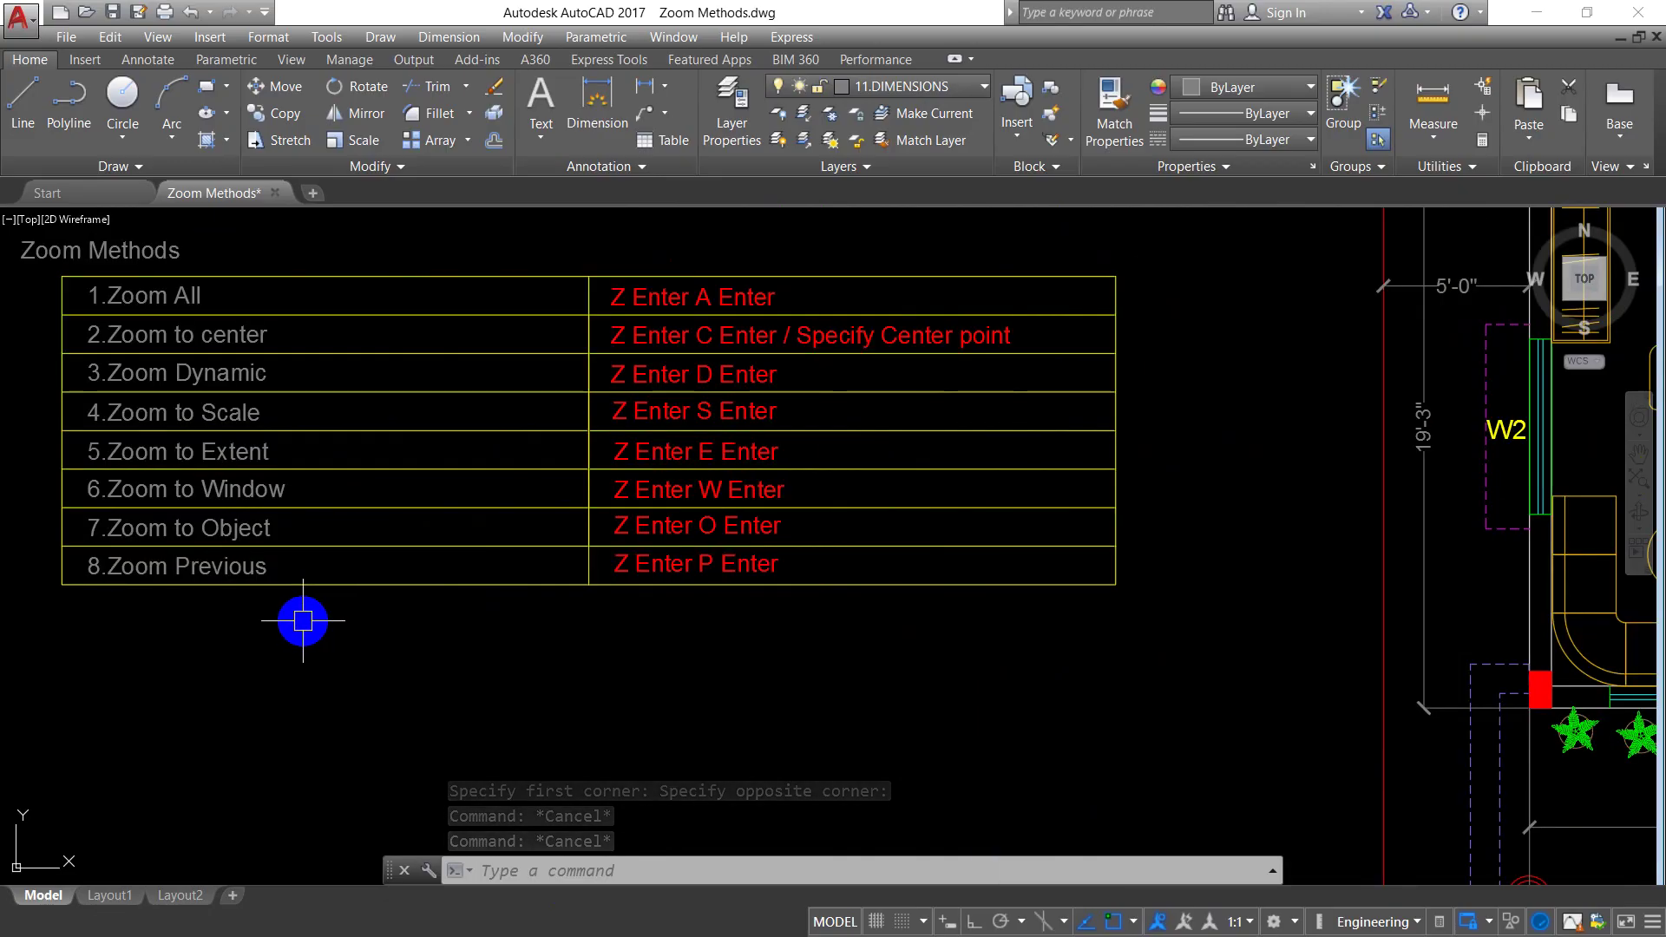
scroll(741, 557, "down", 2)
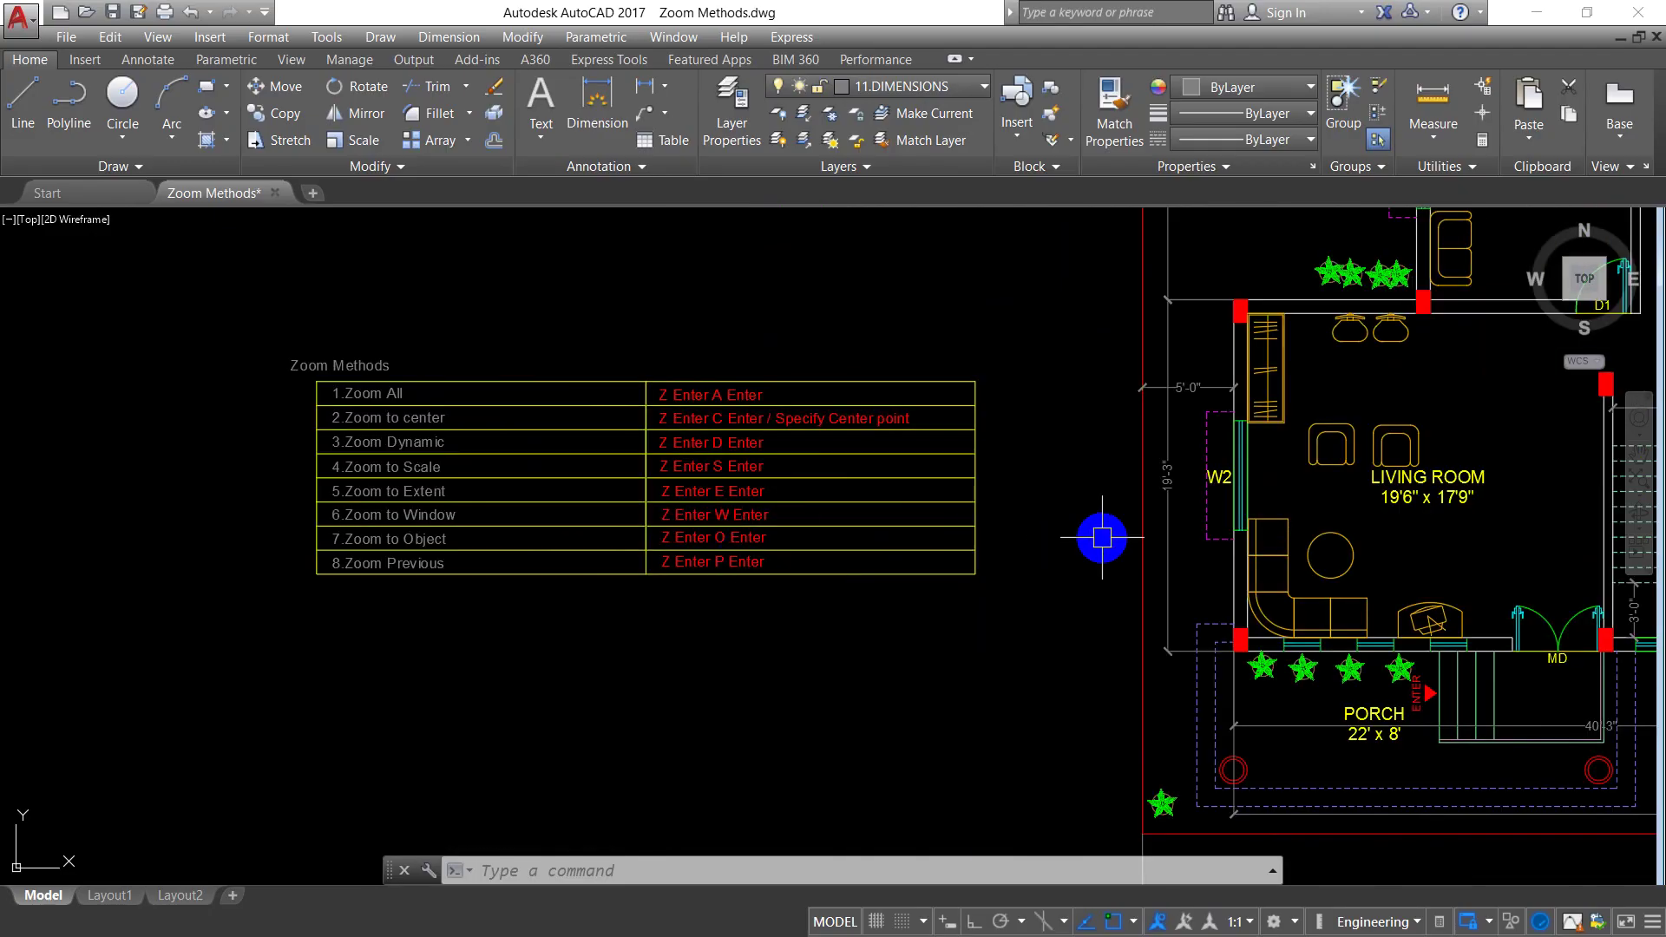
mouse_move(1101, 539)
middle_mouse_down()
mouse_move(714, 633)
mouse_move(346, 669)
middle_mouse_up()
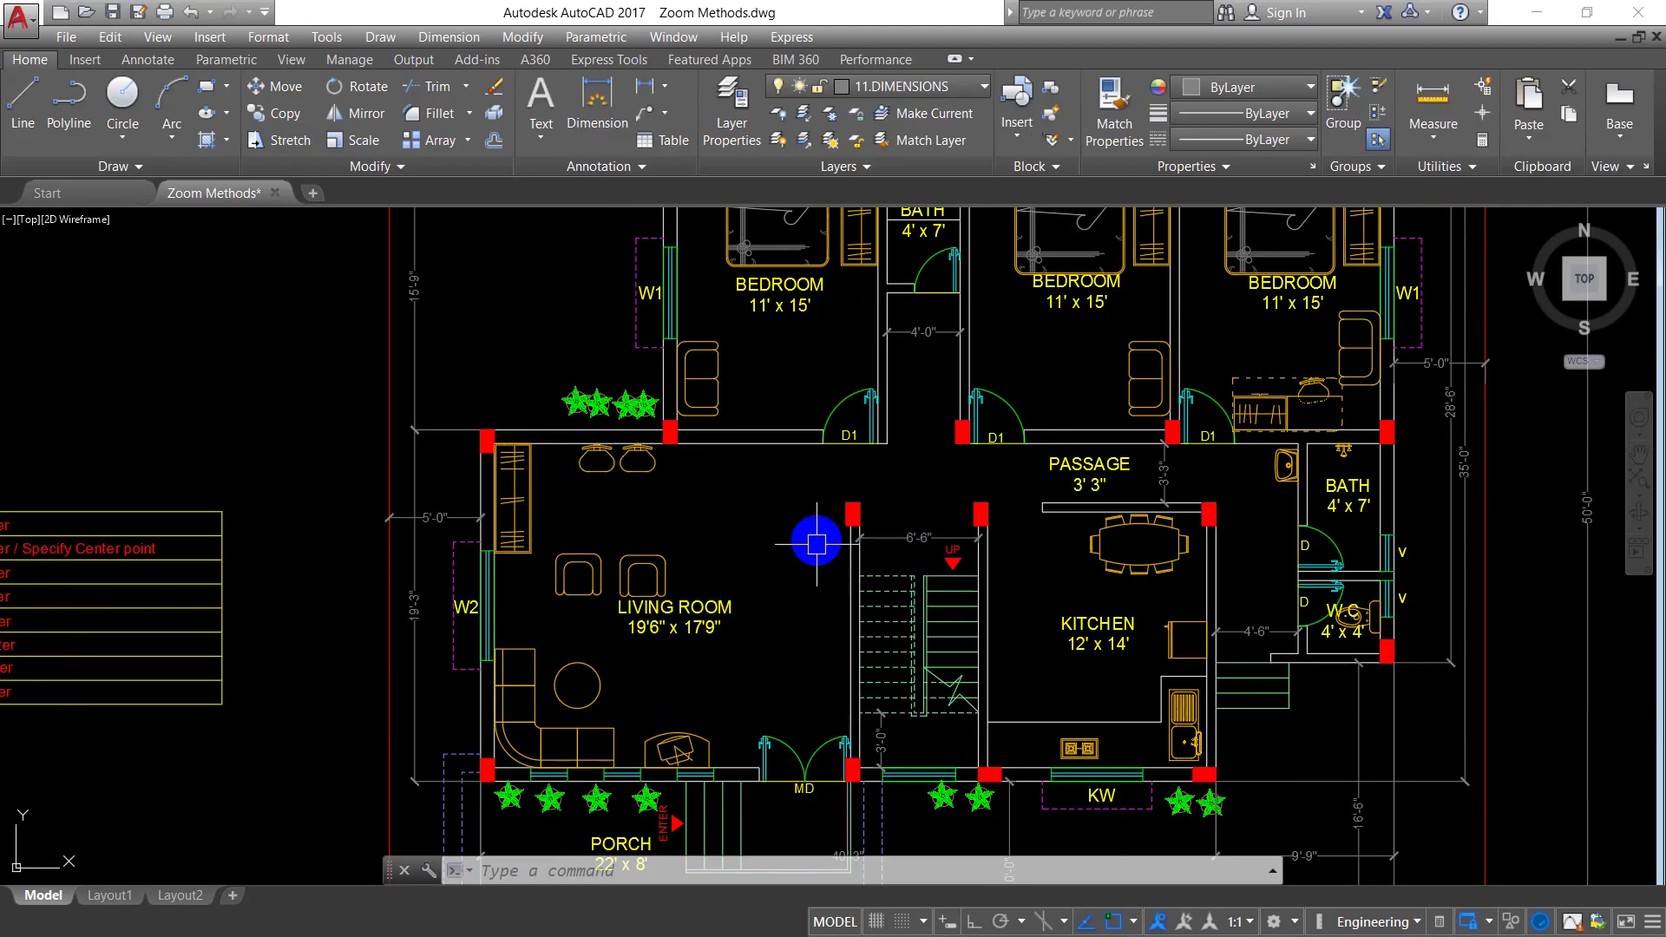
scroll(778, 554, "down", 2)
scroll(784, 535, "up", 2)
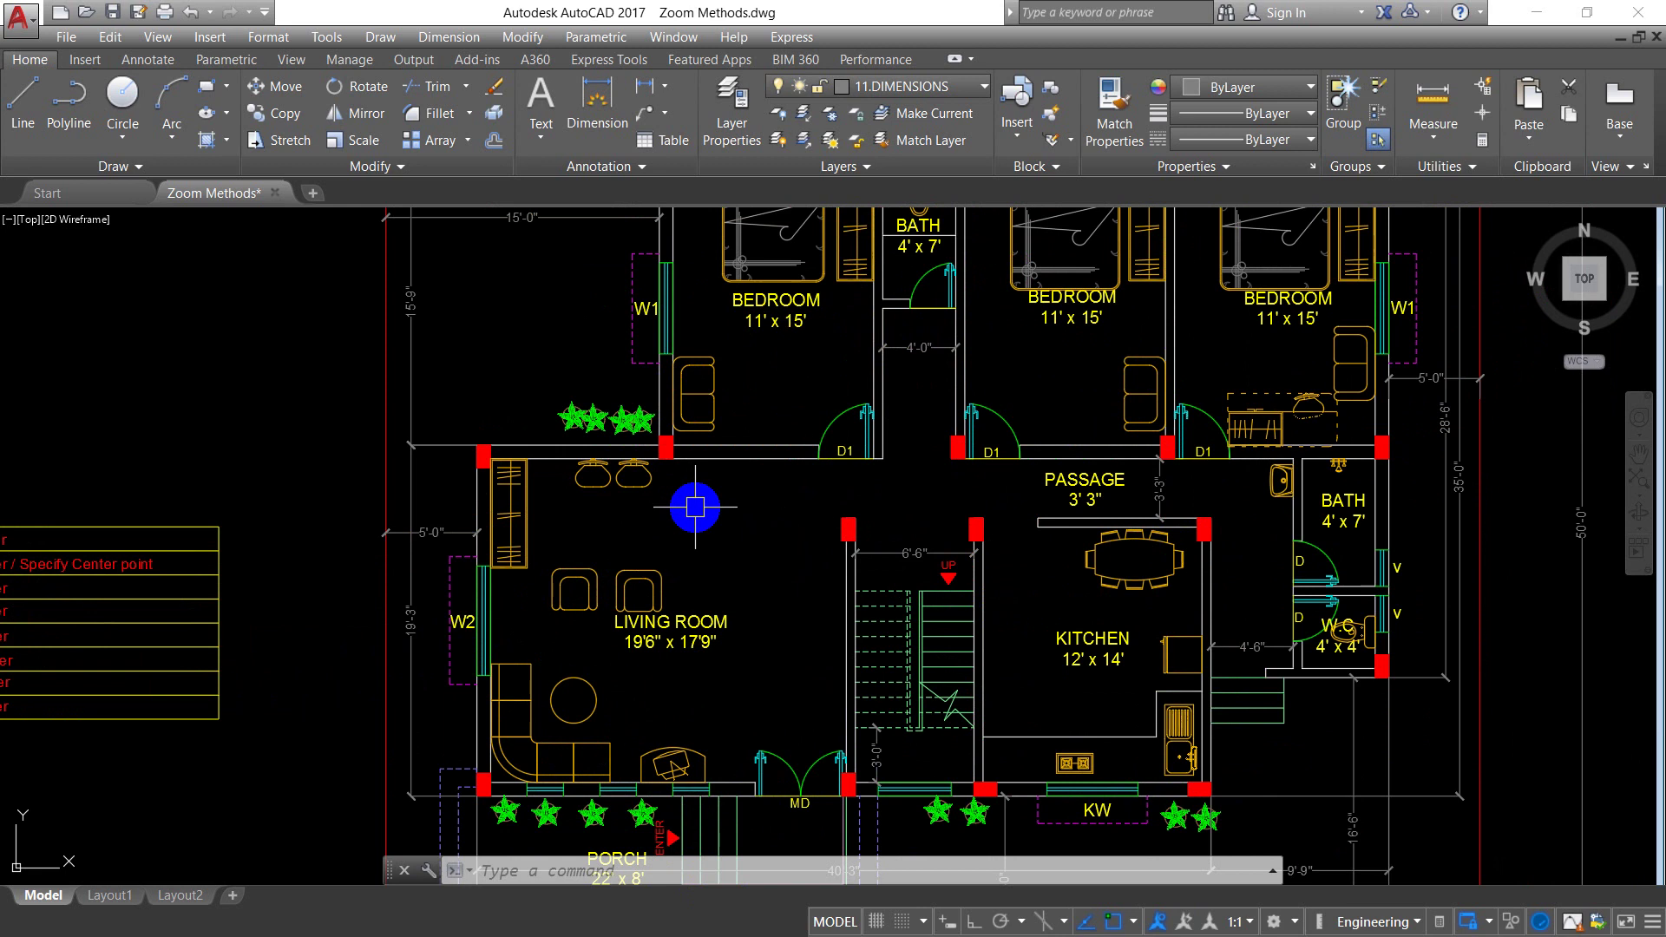
- Zoom Object onto the two selected living-room armchairs so they fill the view
type("z")
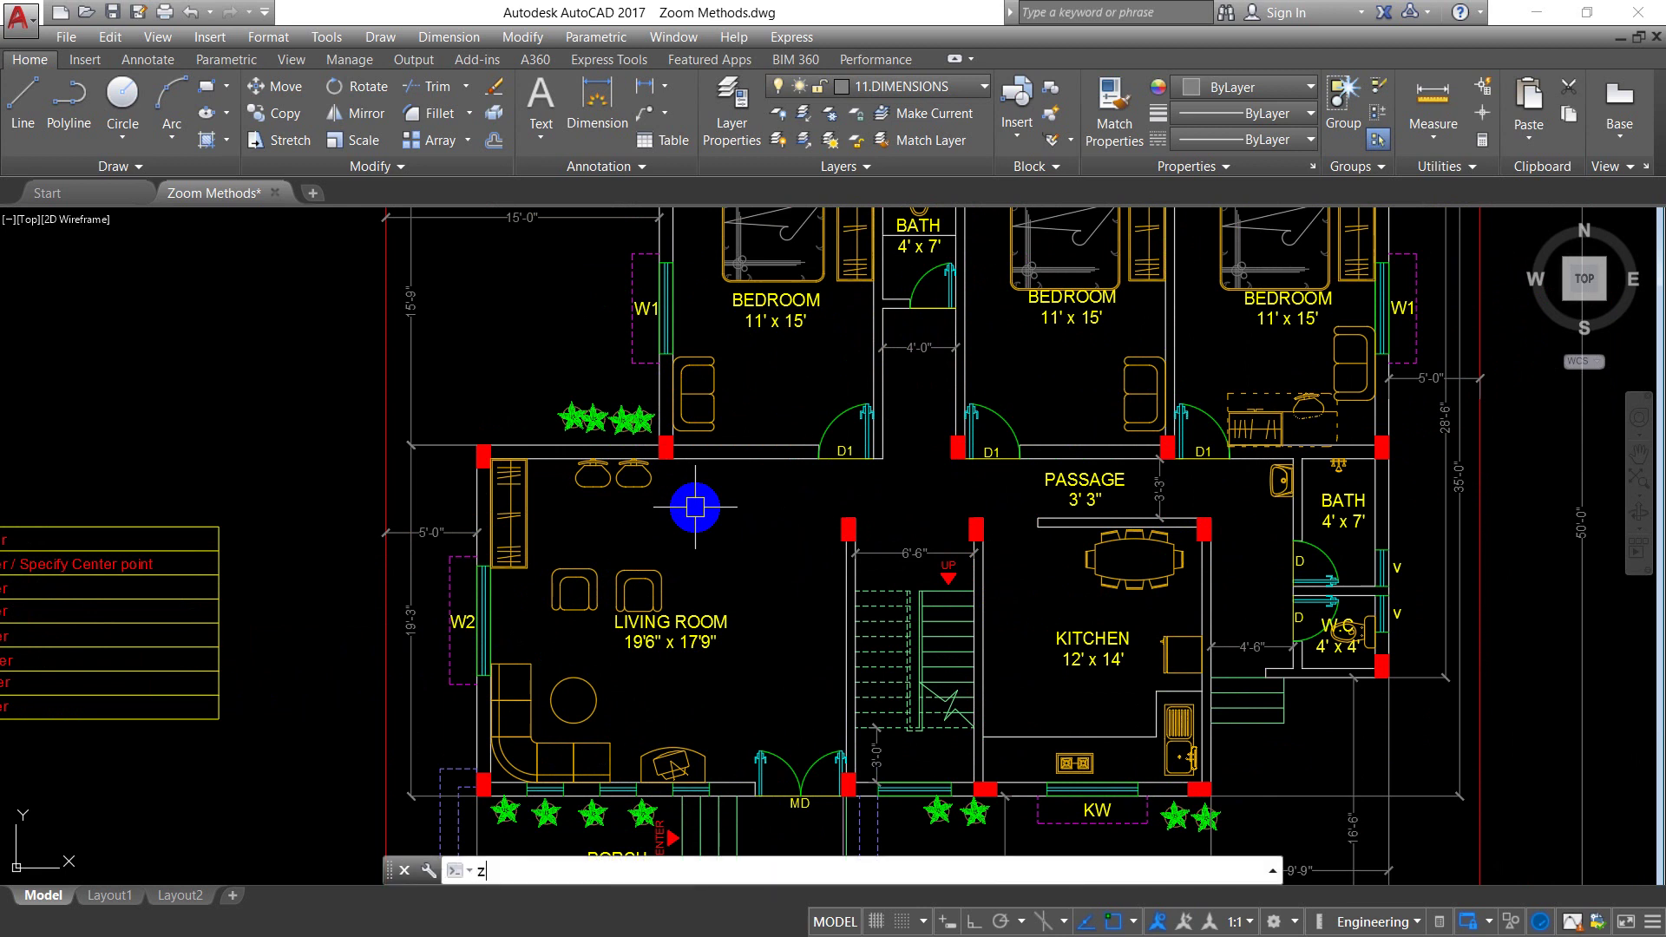
key("Return")
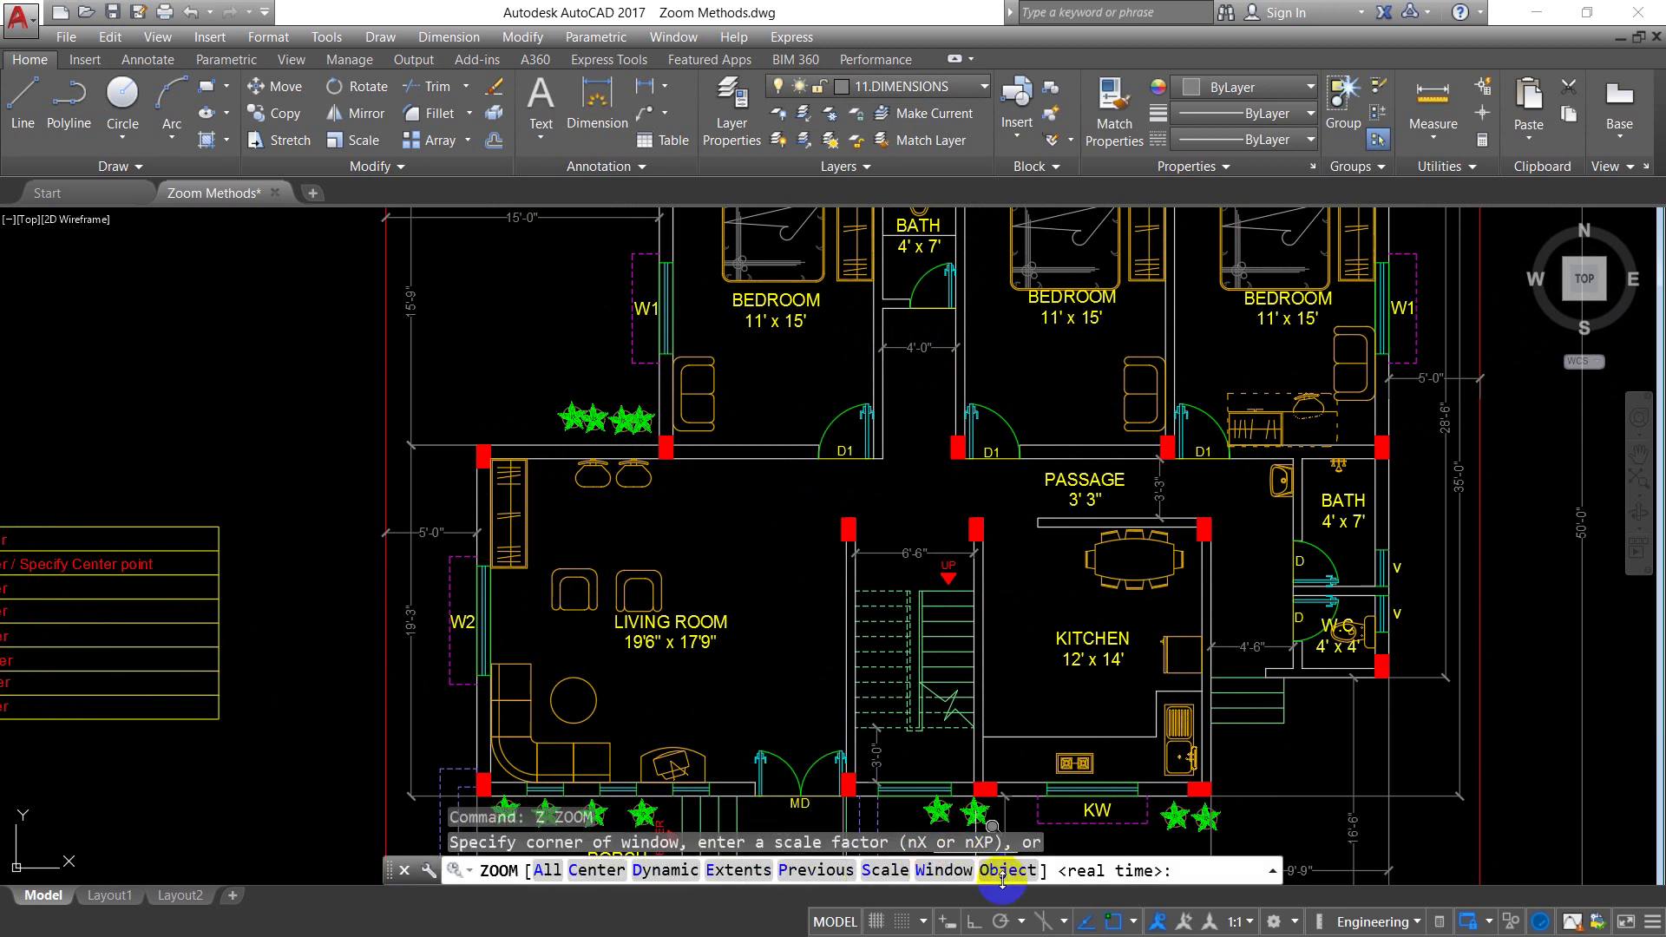
type("o")
left_click(998, 872)
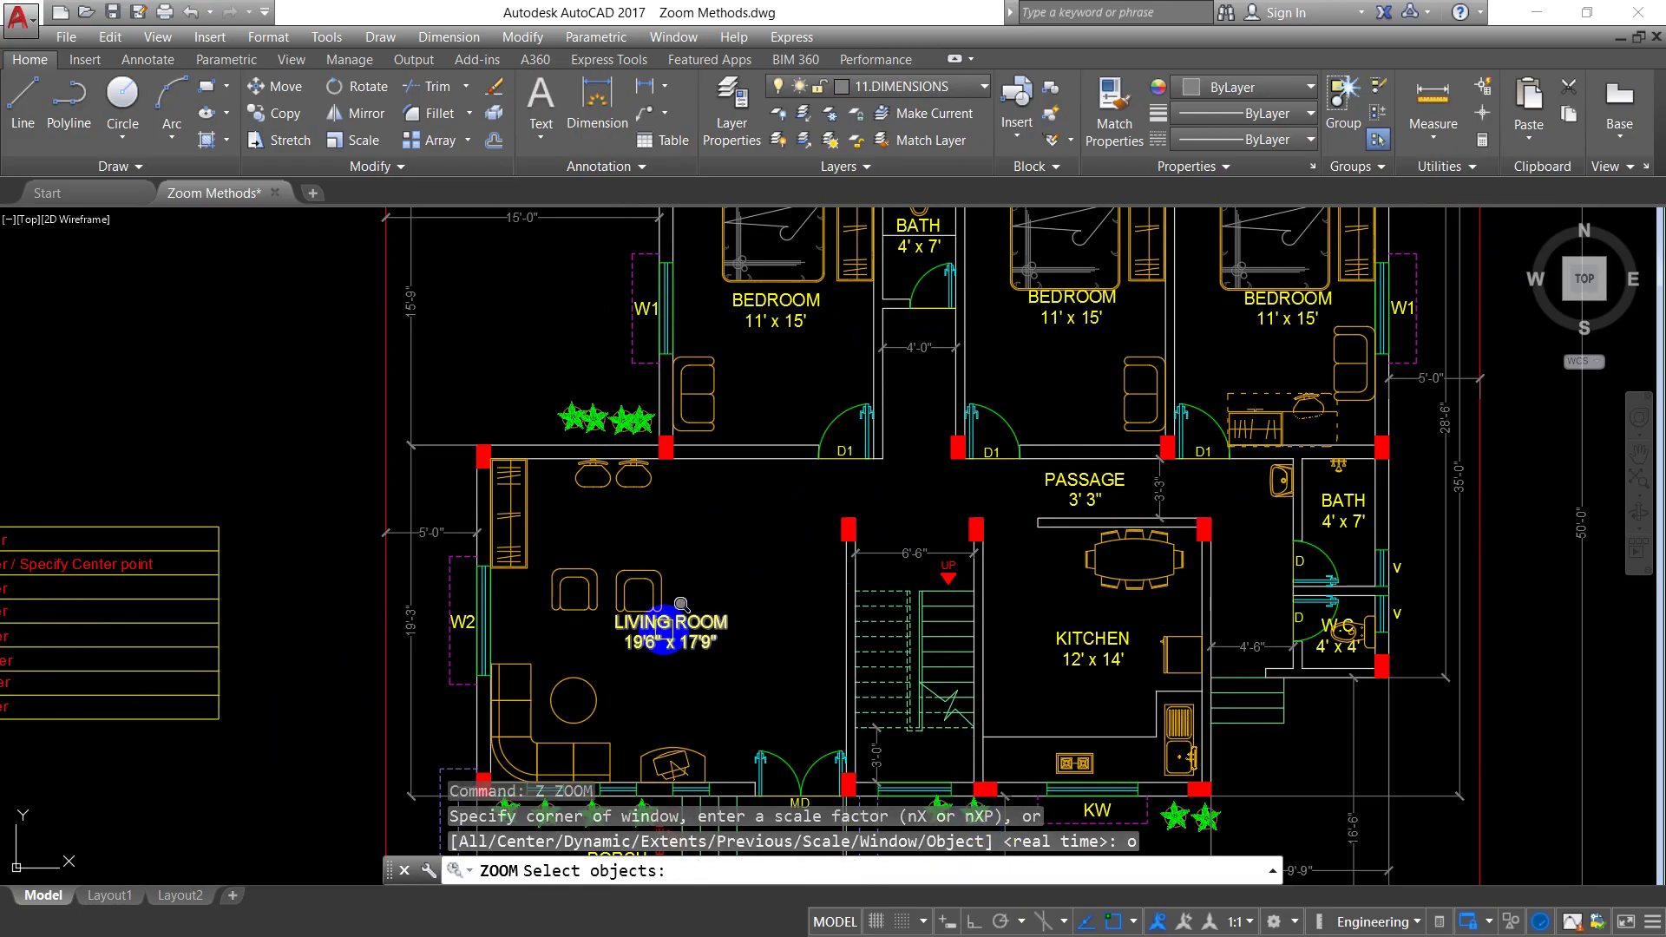
left_click(575, 590)
left_click(653, 577)
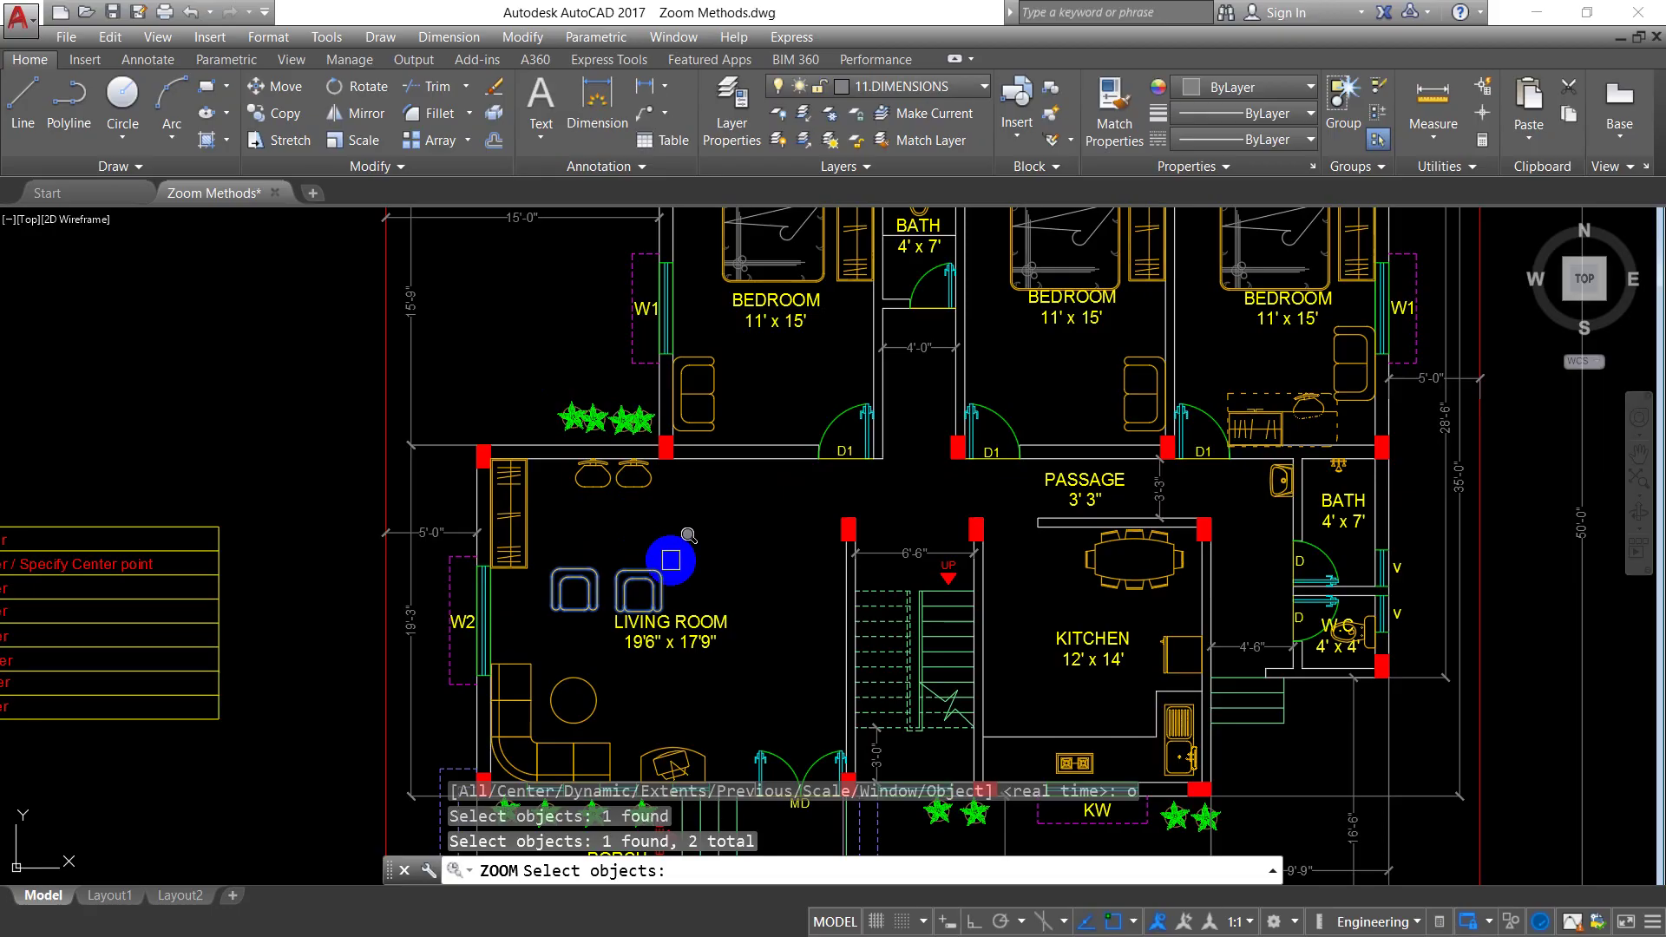
key("Return")
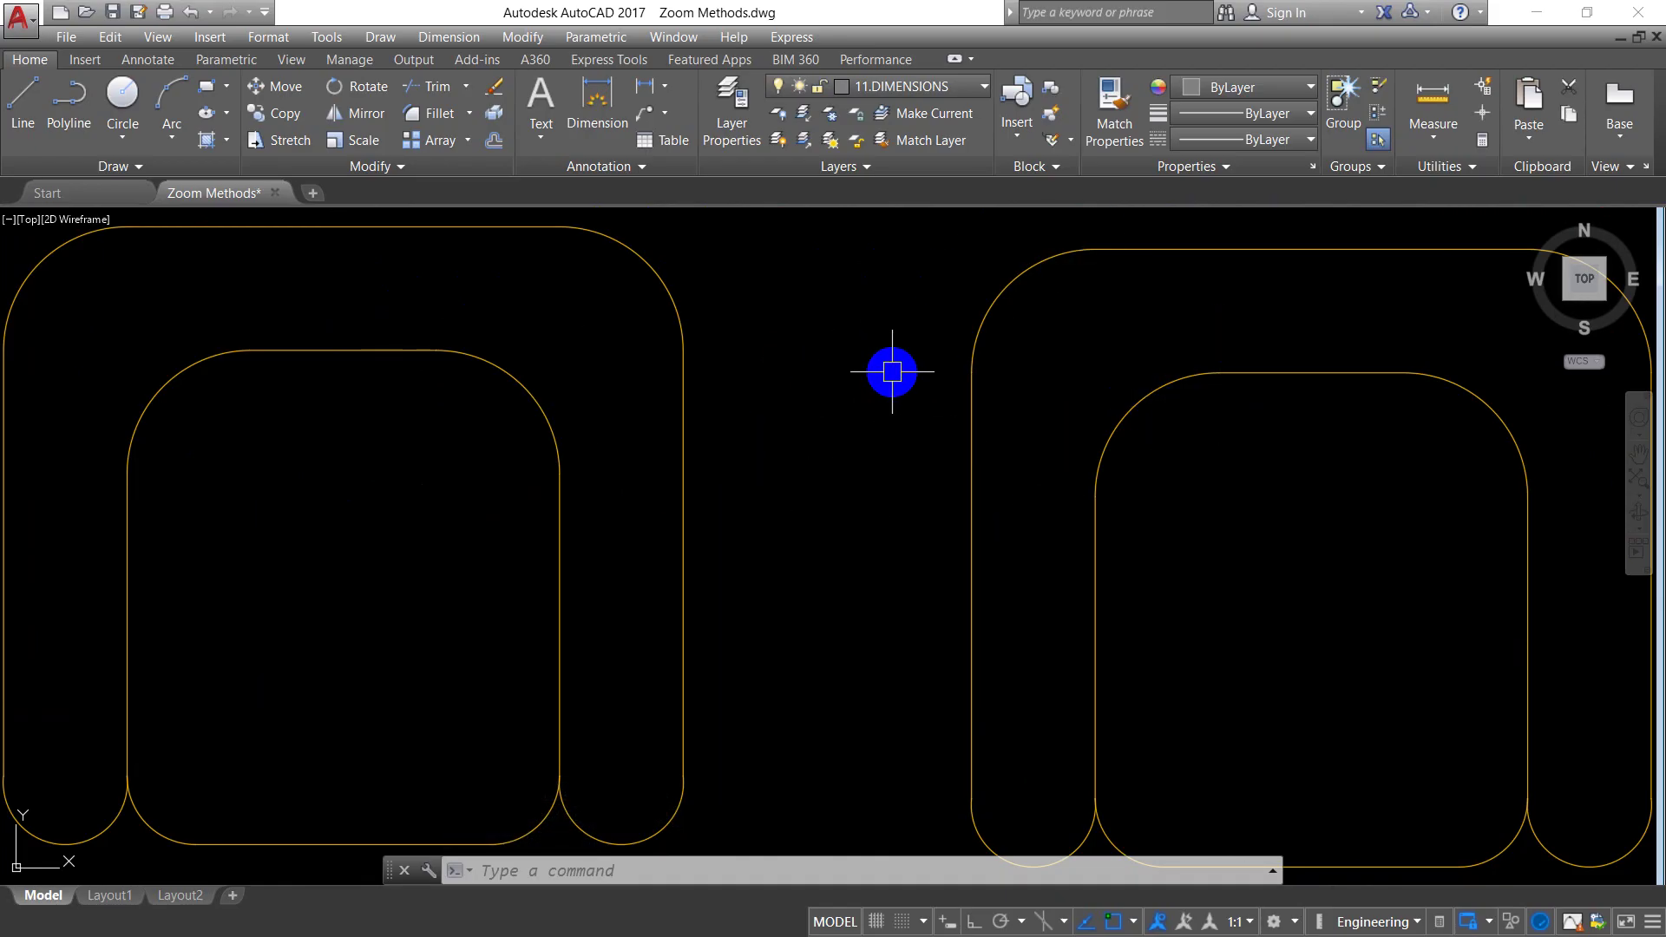
- Start a Zoom Object selection with the kitchen dining table and a bedroom chair
scroll(975, 487, "down", 10)
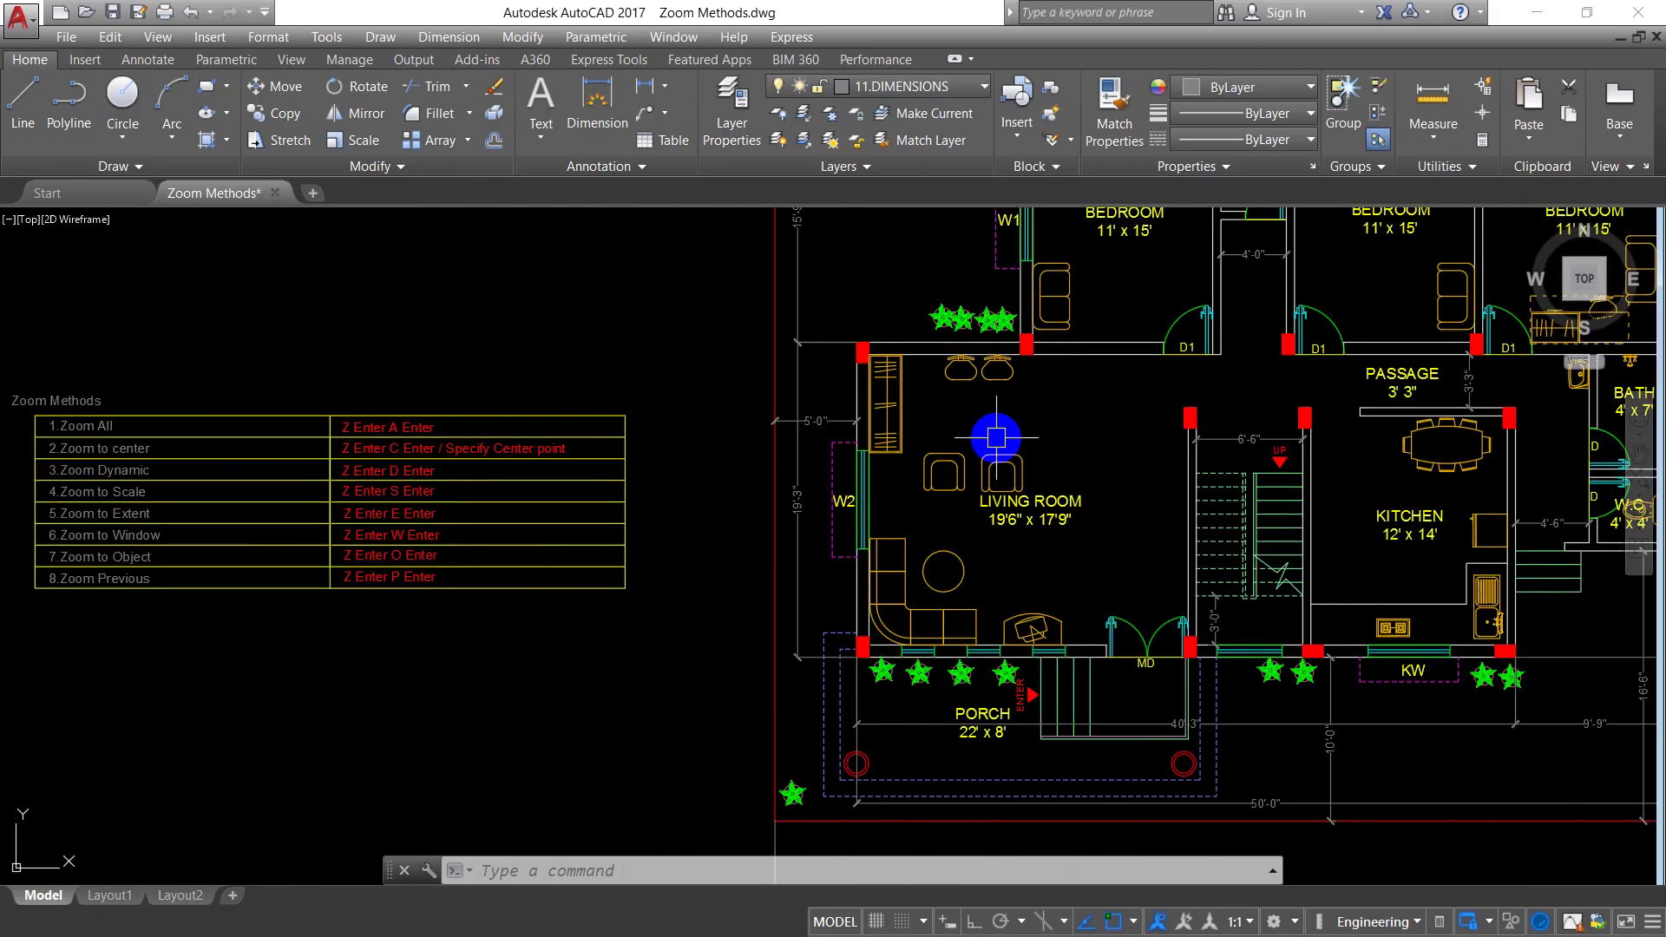
scroll(997, 546, "up", 1)
type("z")
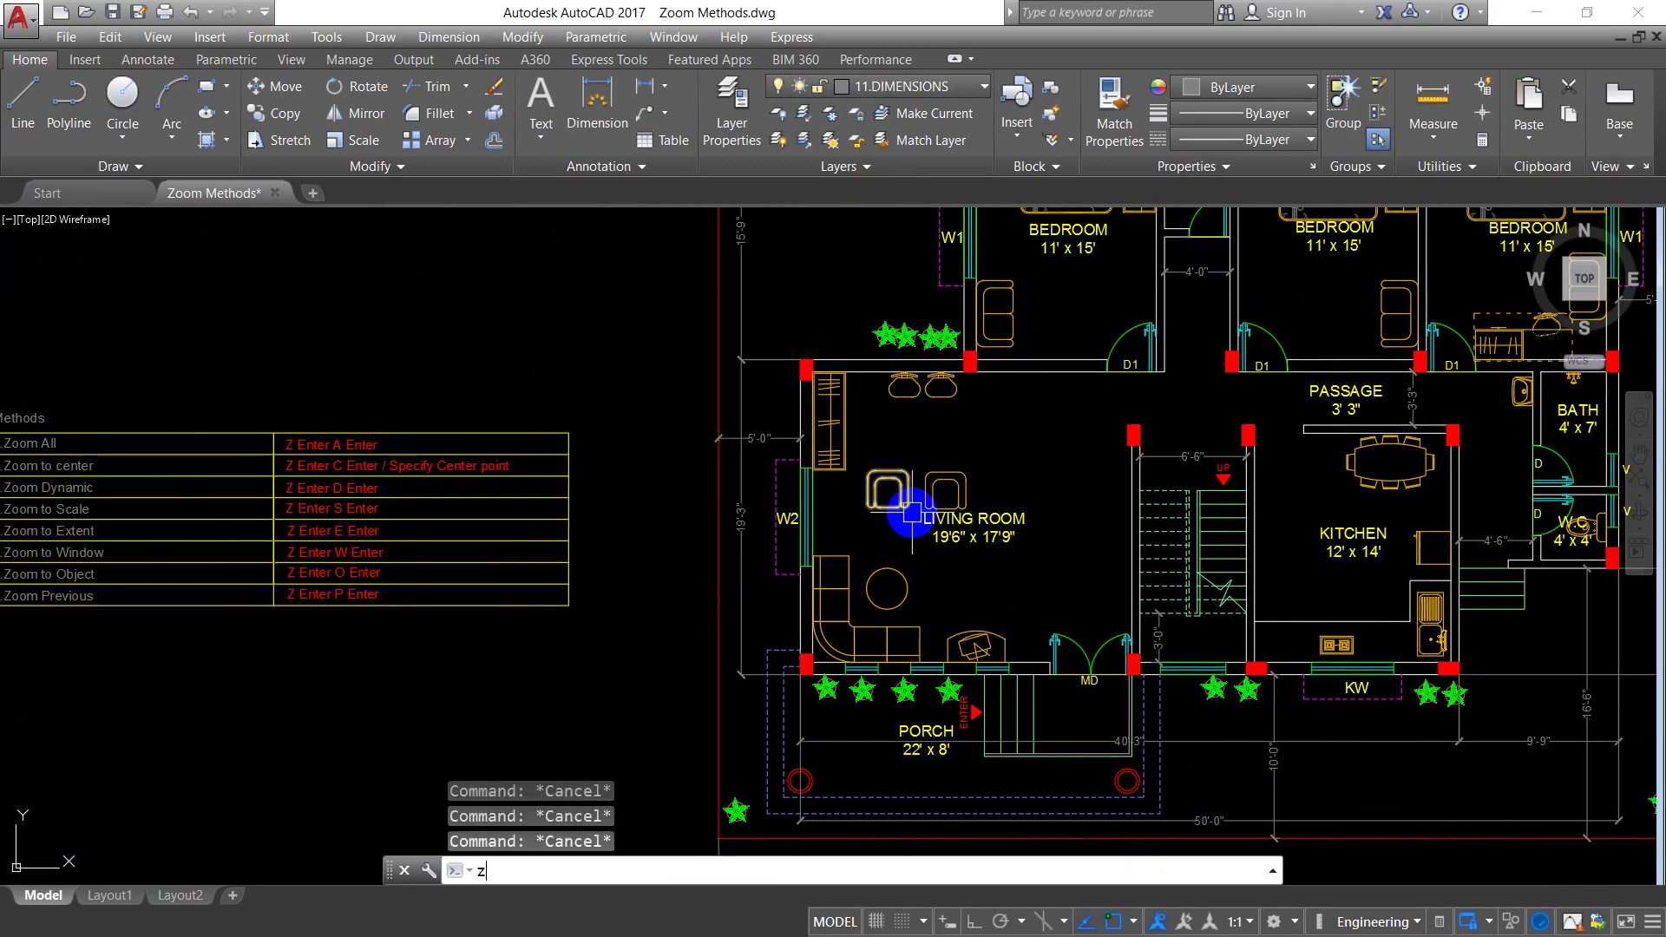
key("Return")
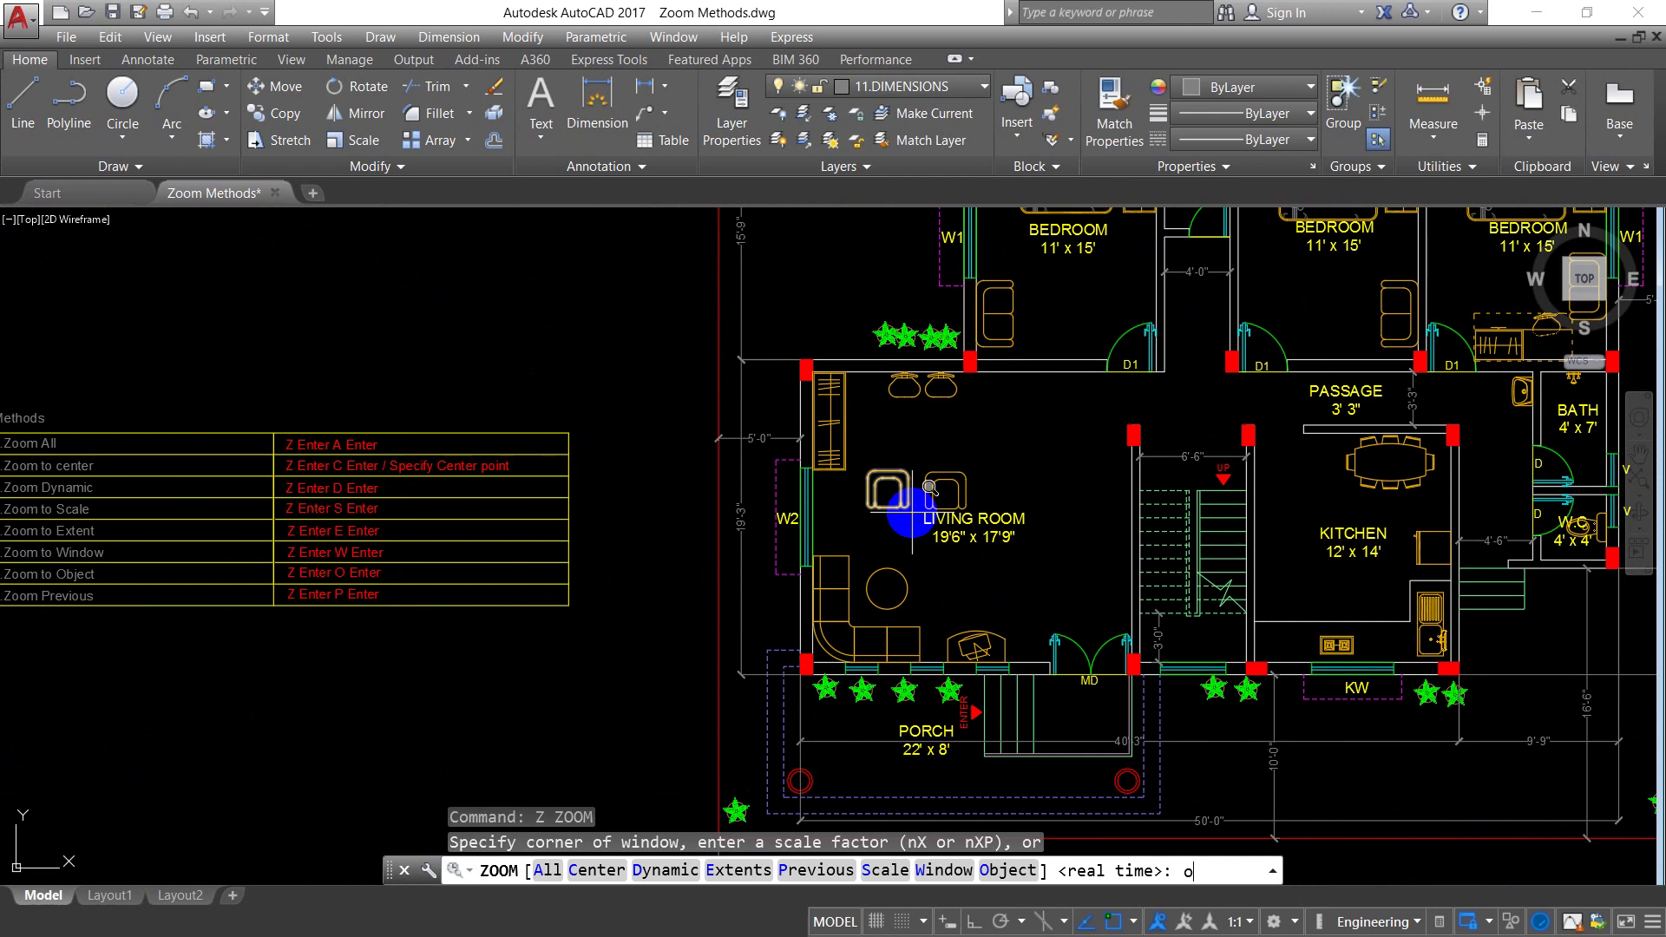
key("Return")
middle_click_drag(876, 490, 722, 505)
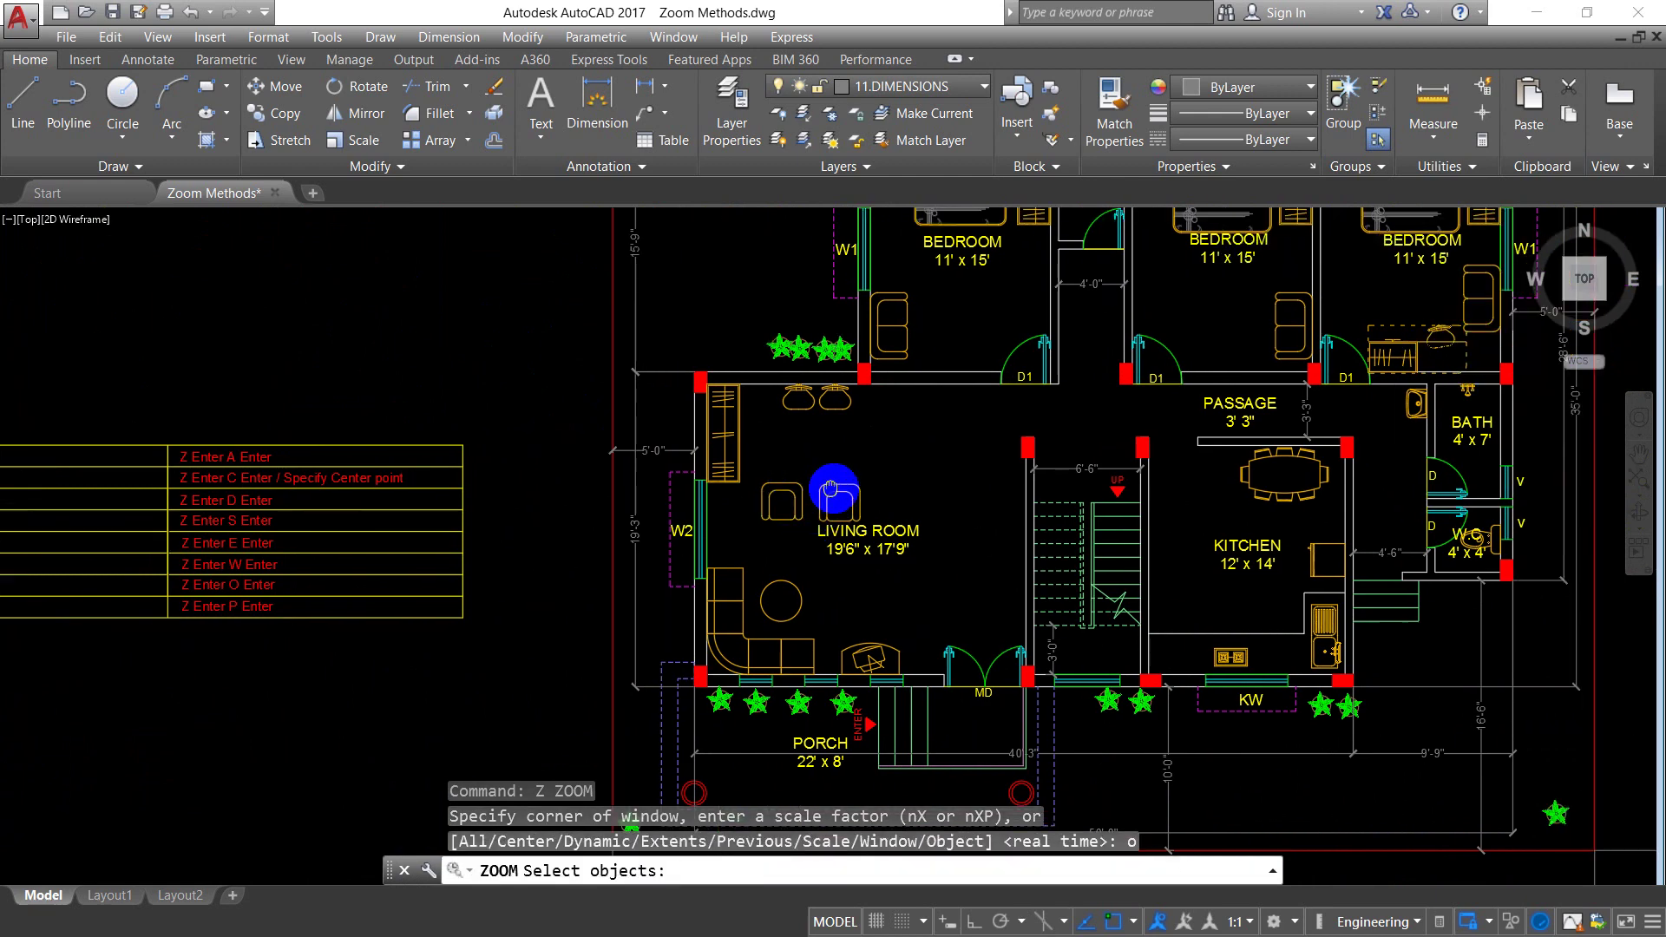
left_click(1204, 468)
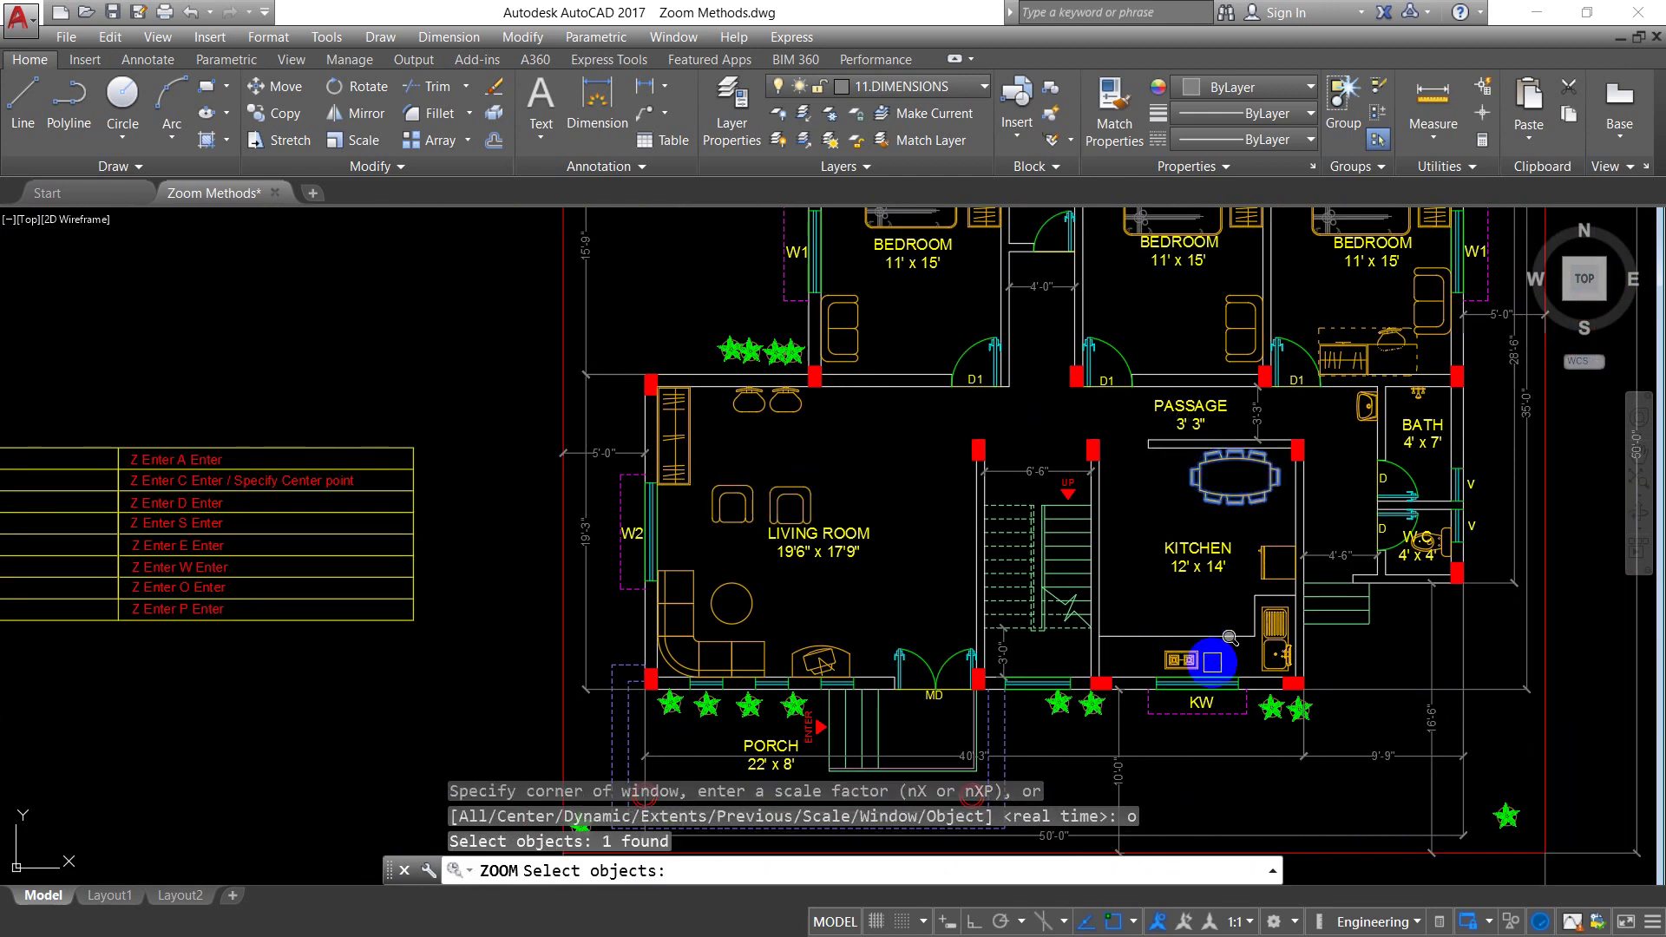
left_click(1269, 307)
- Add the middle, right and left bedroom beds and zoom to fit the selection
mouse_move(1269, 307)
middle_mouse_down()
mouse_move(1197, 371)
mouse_move(1156, 445)
middle_mouse_up()
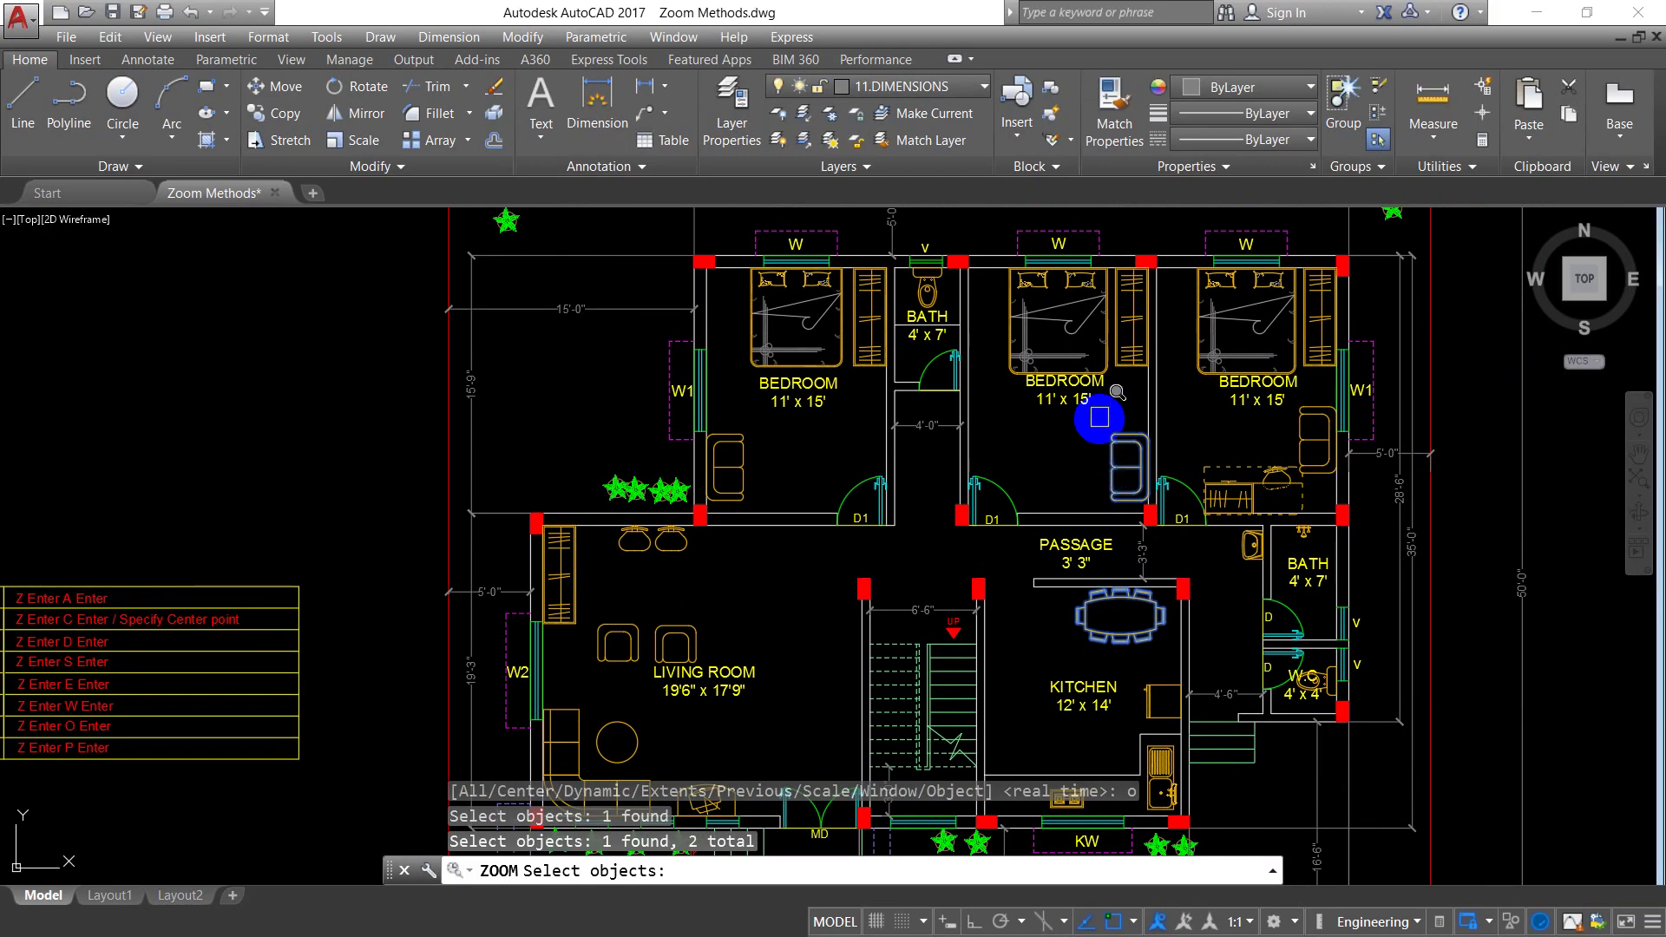
left_click(1103, 330)
left_click(1223, 334)
left_click(770, 323)
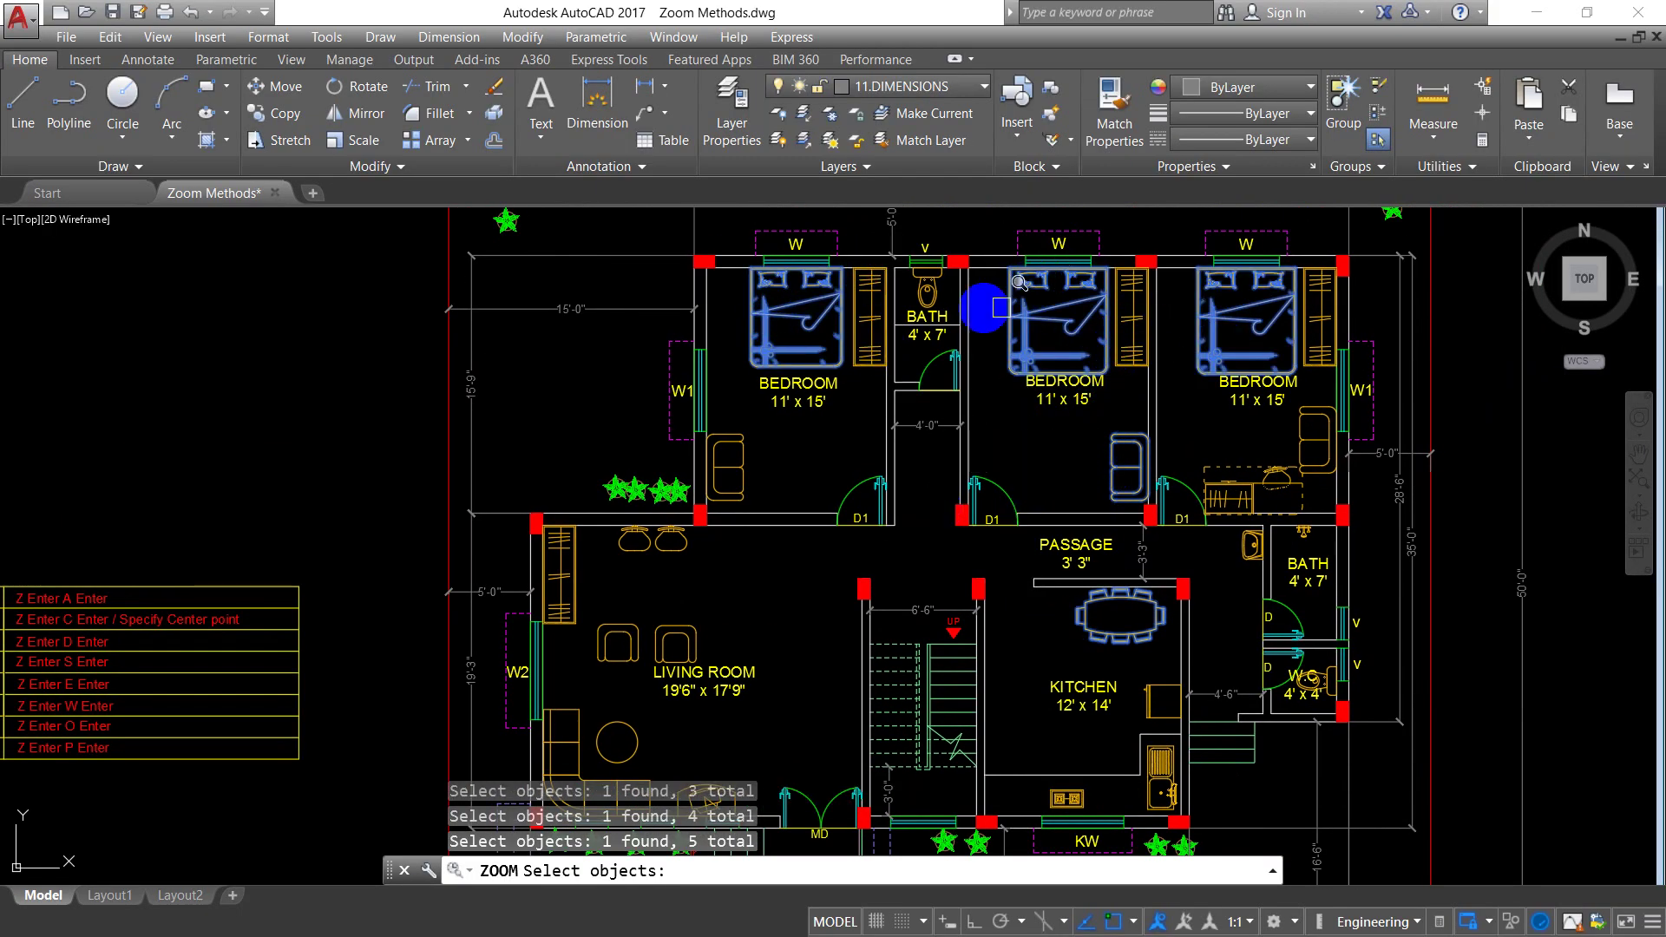
key("Return")
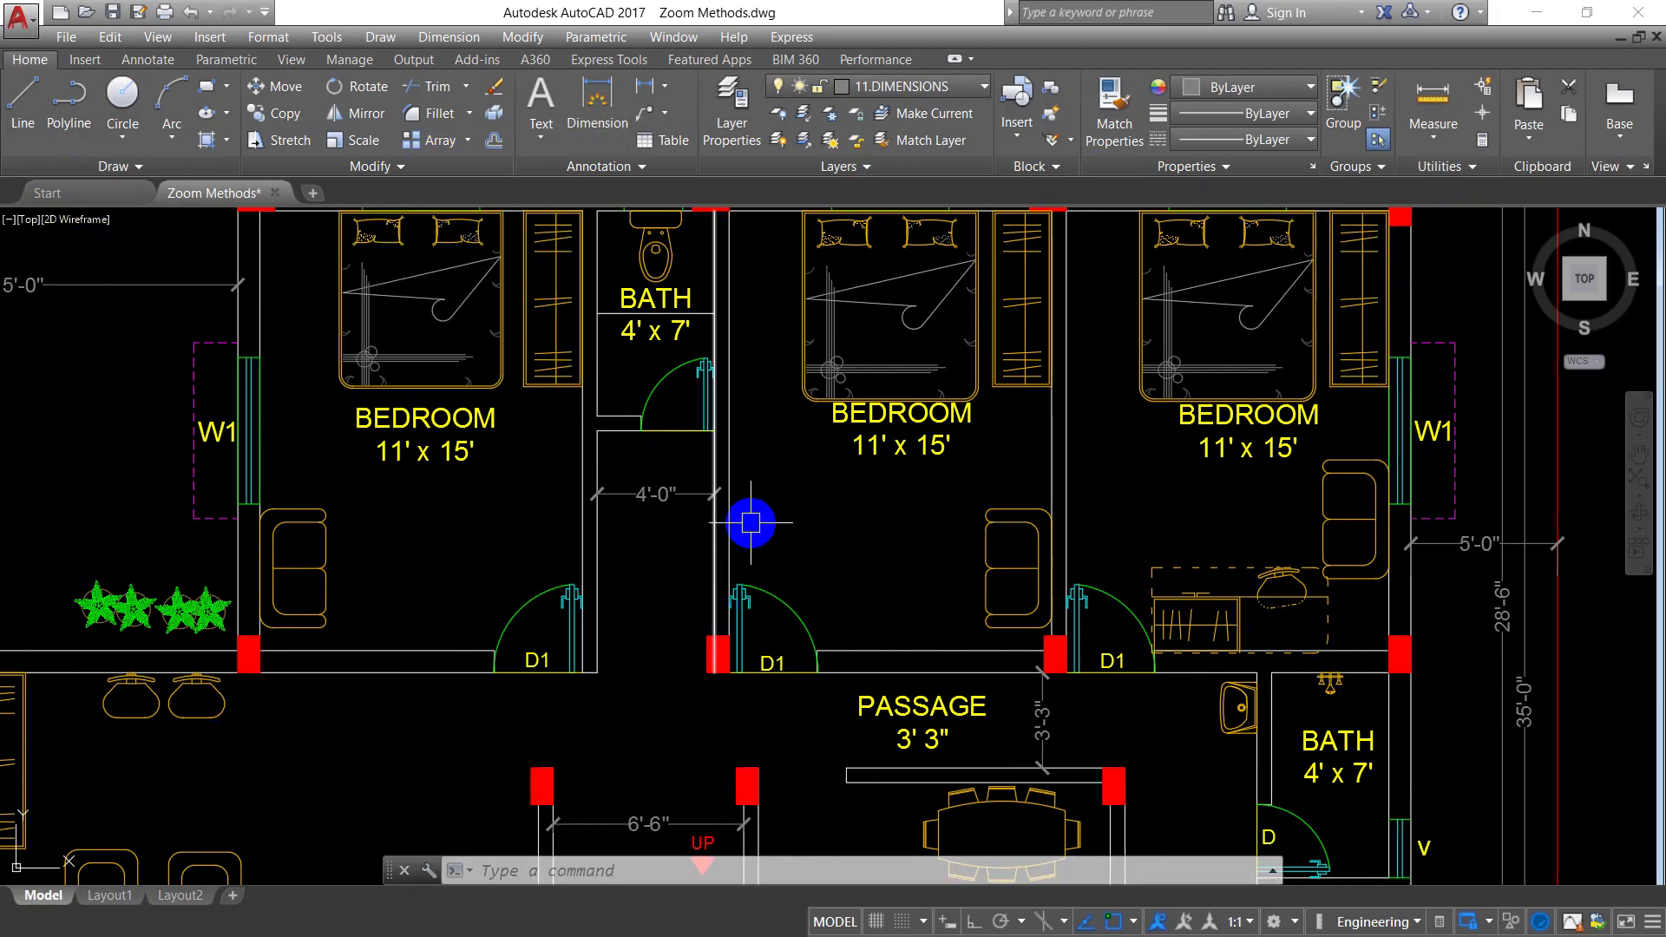
scroll(668, 534, "down", 4)
- Pan the floor plan toward the upper right and zoom in on the Zoom Methods table
middle_click_drag(668, 534, 882, 414)
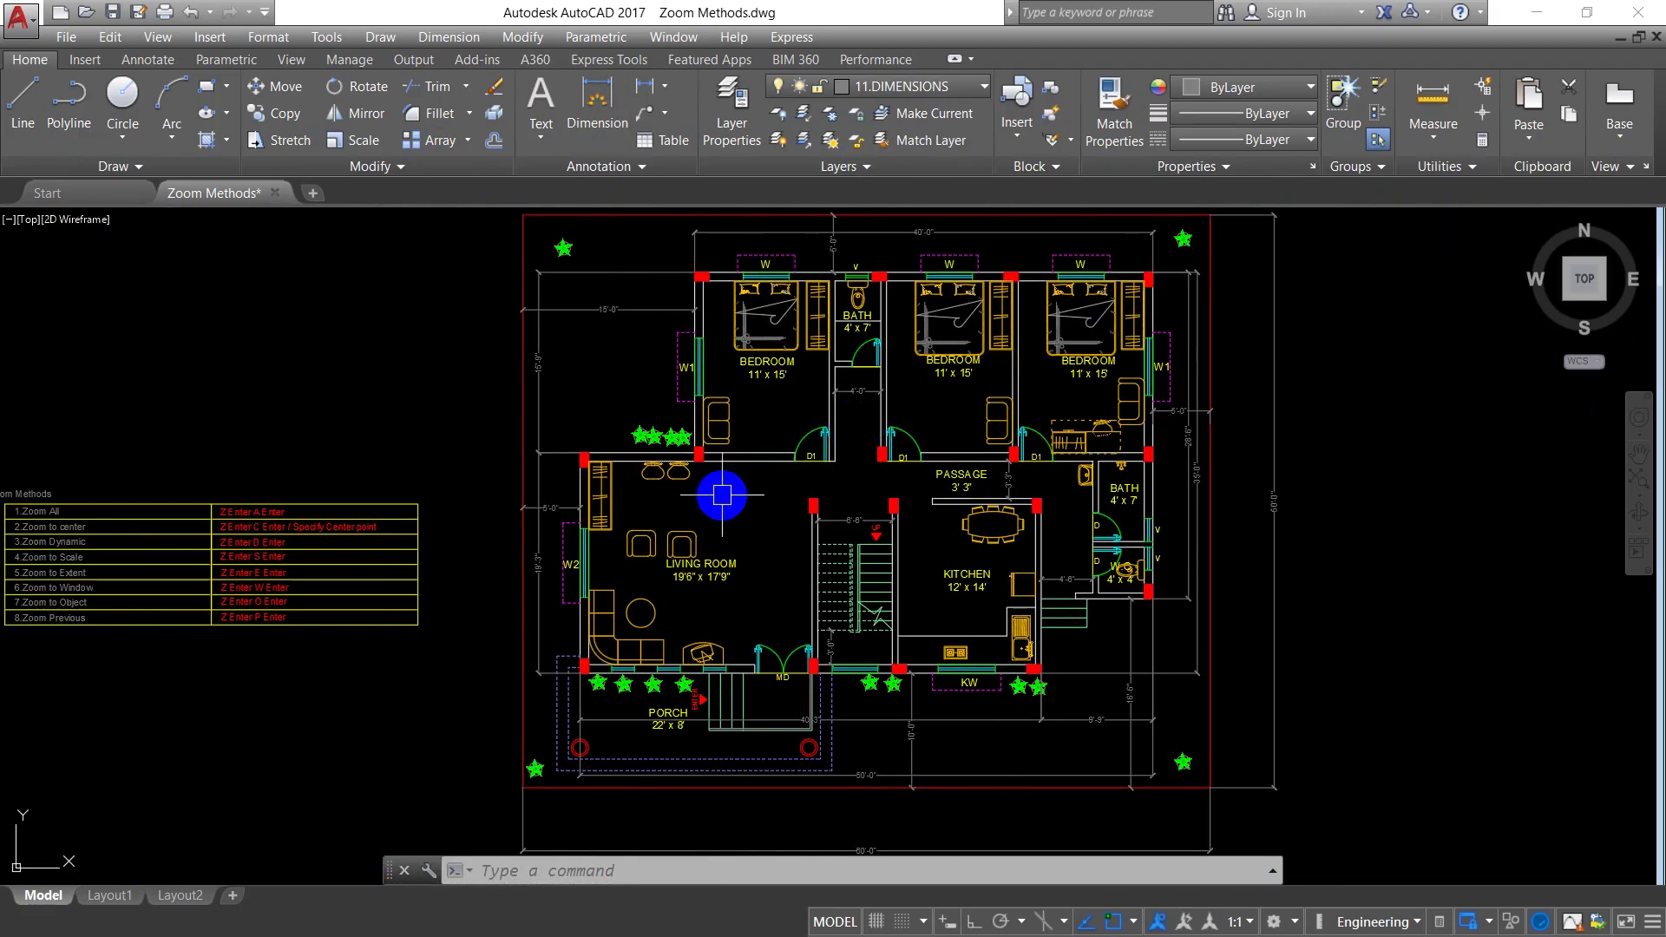
middle_click_drag(717, 494, 971, 465)
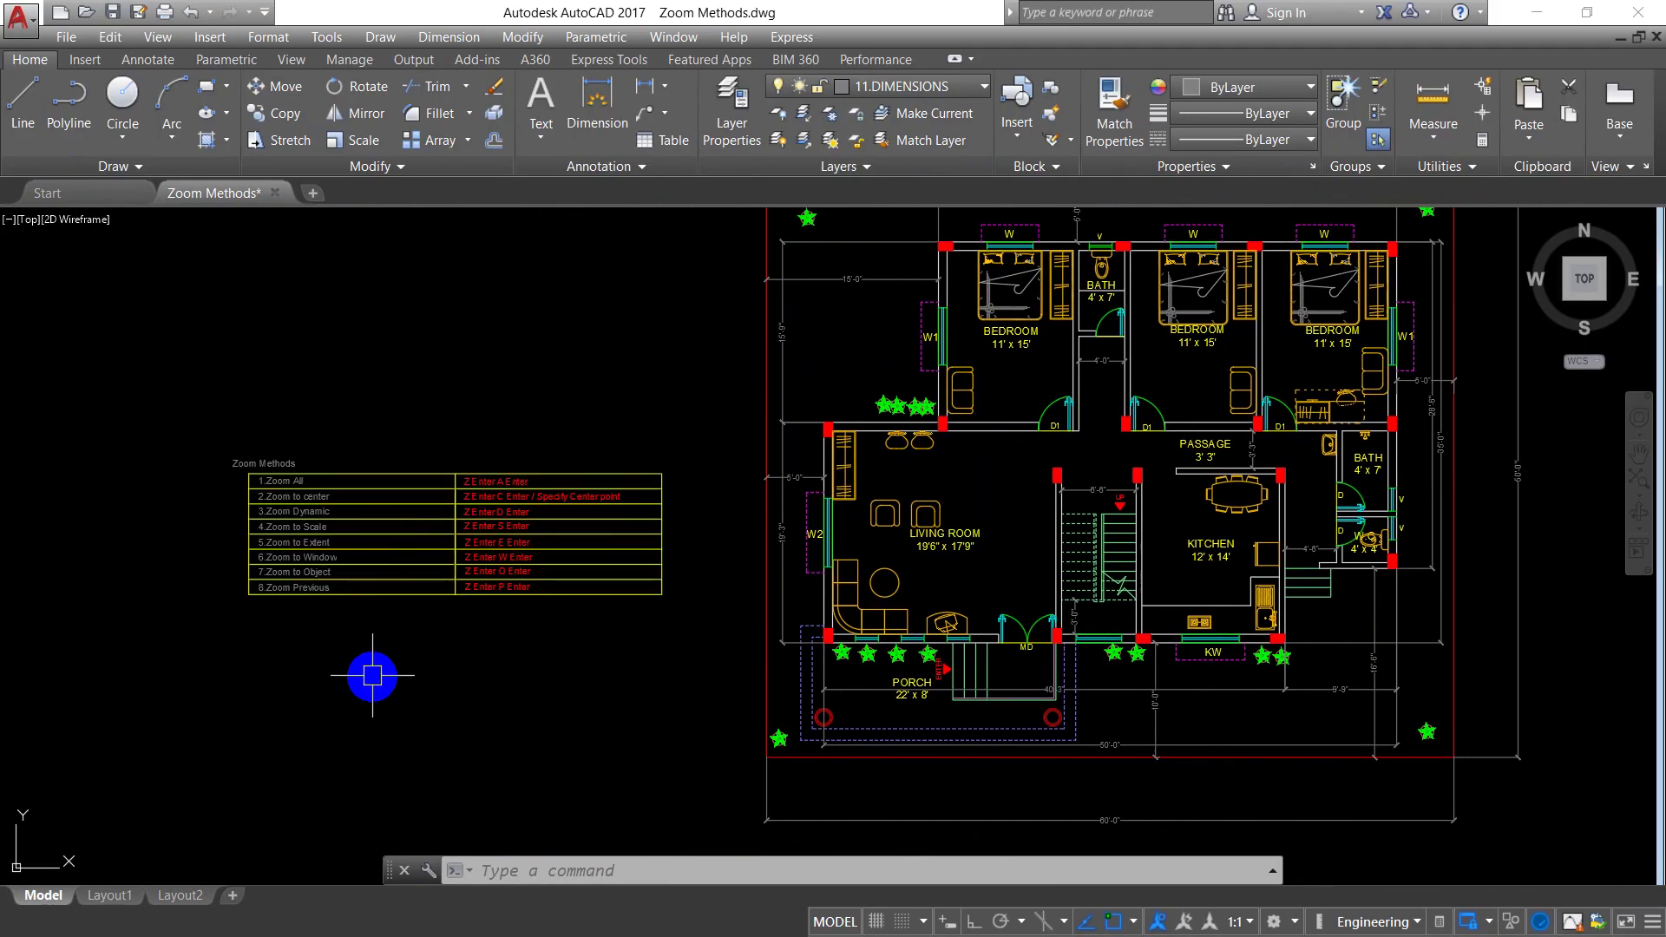
scroll(375, 658, "up", 4)
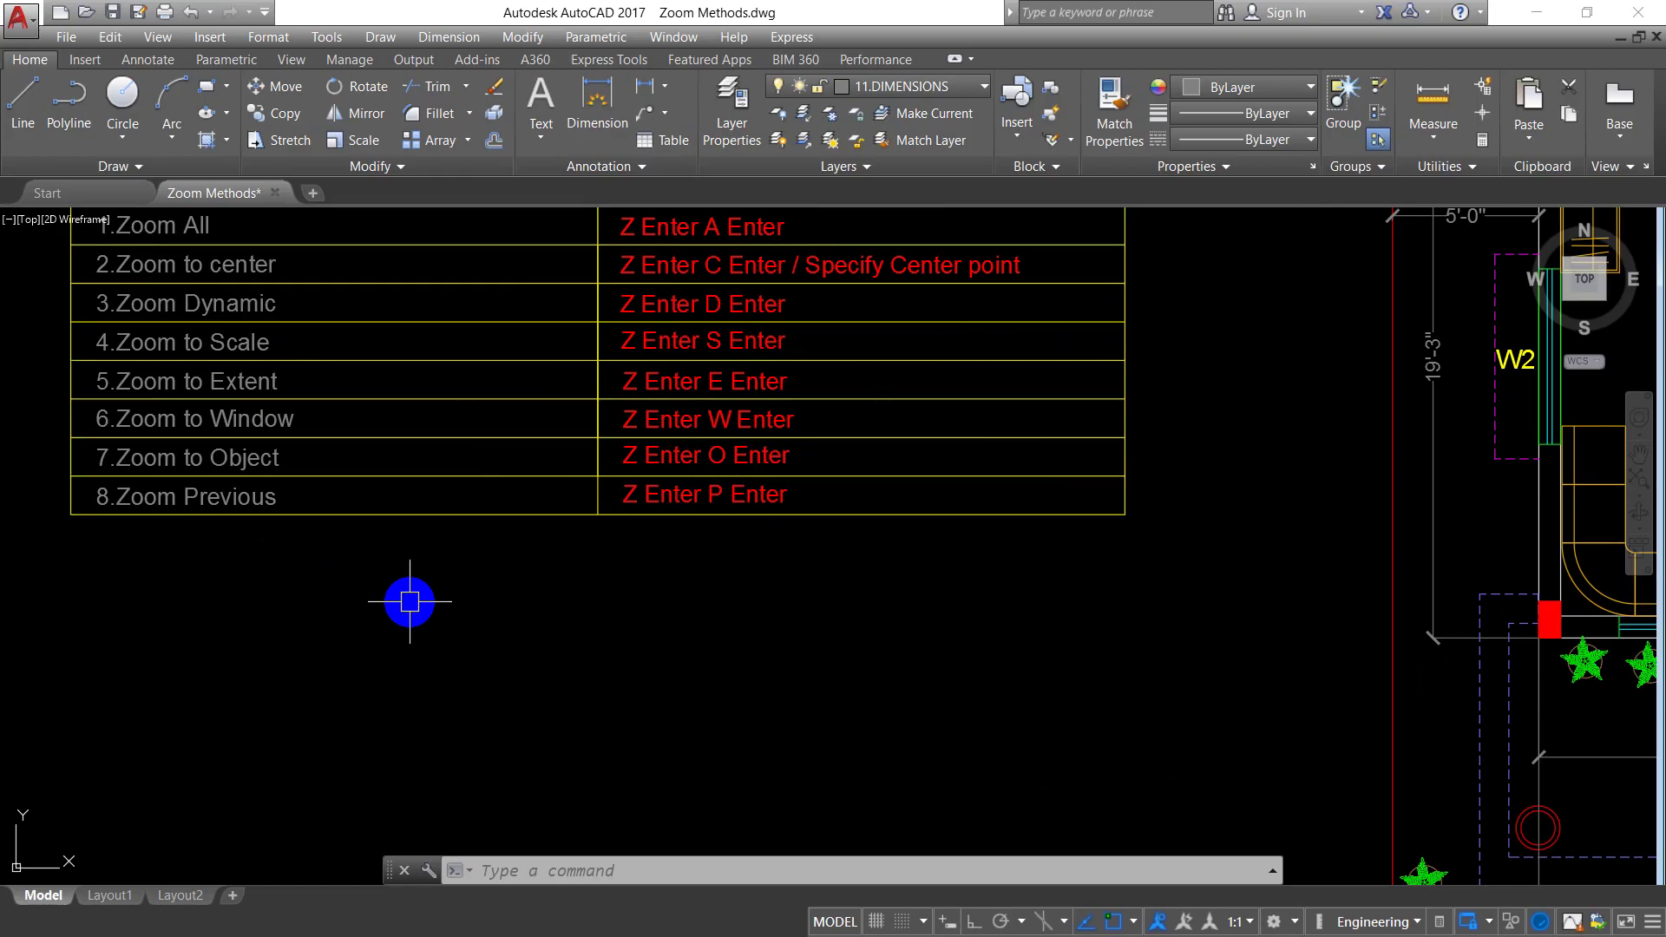
- Run Zoom Previous three times to step back through the earlier views
type("z")
key("Return")
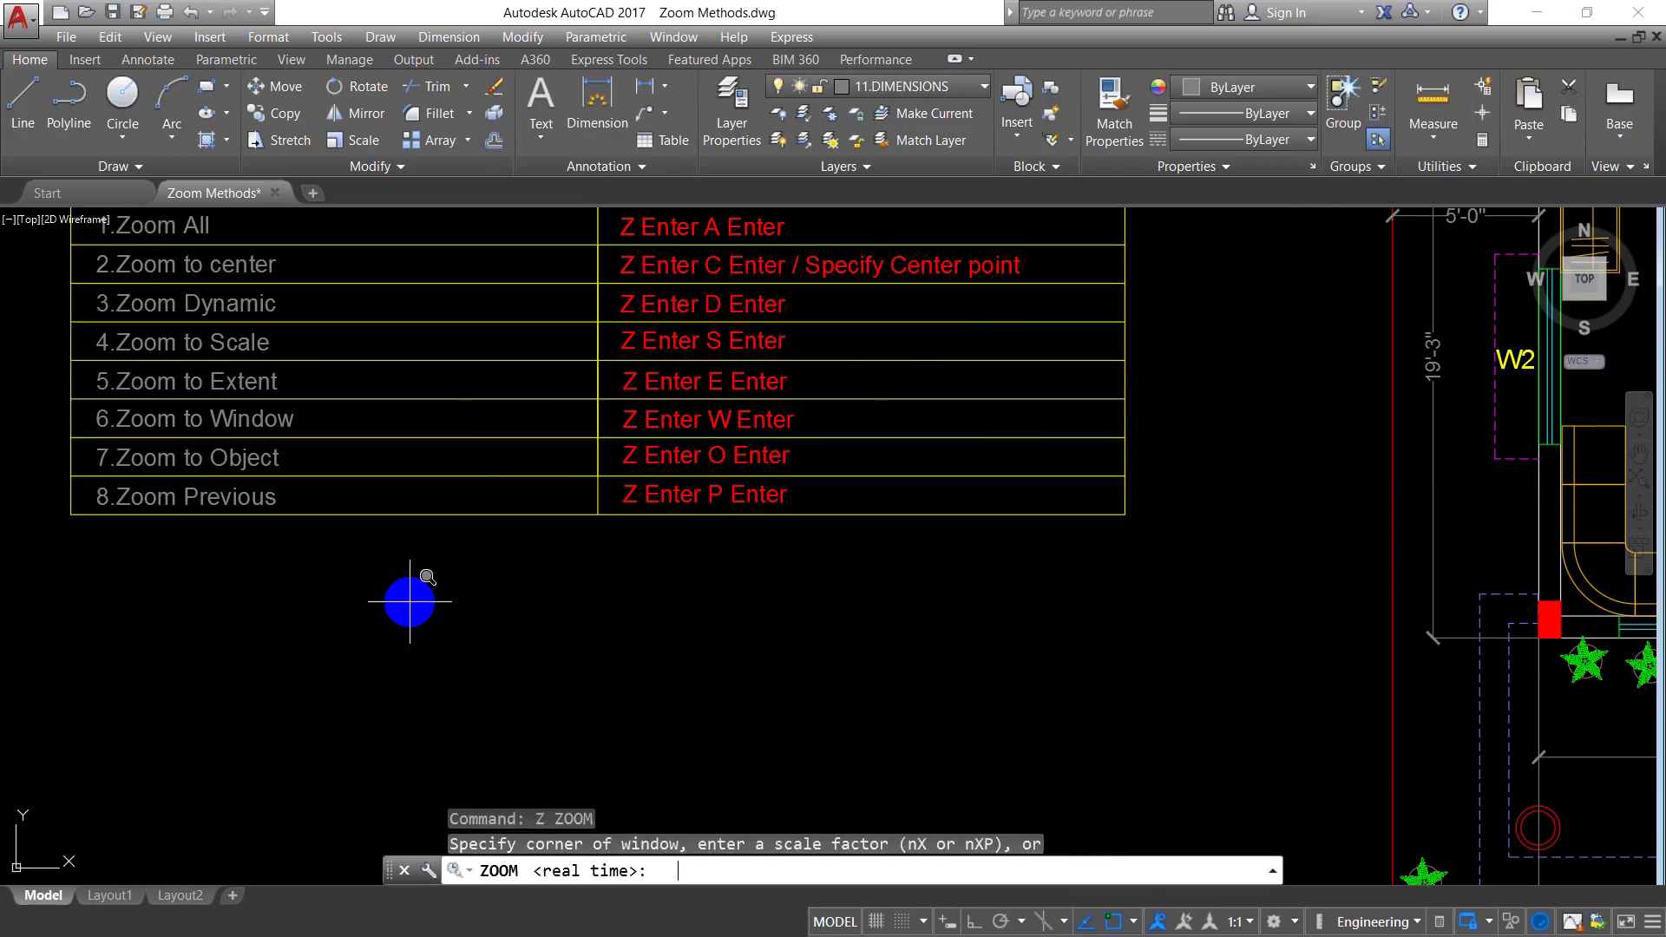
type("p")
scroll(409, 602, "down", 1)
scroll(417, 590, "down", 3)
key("Return")
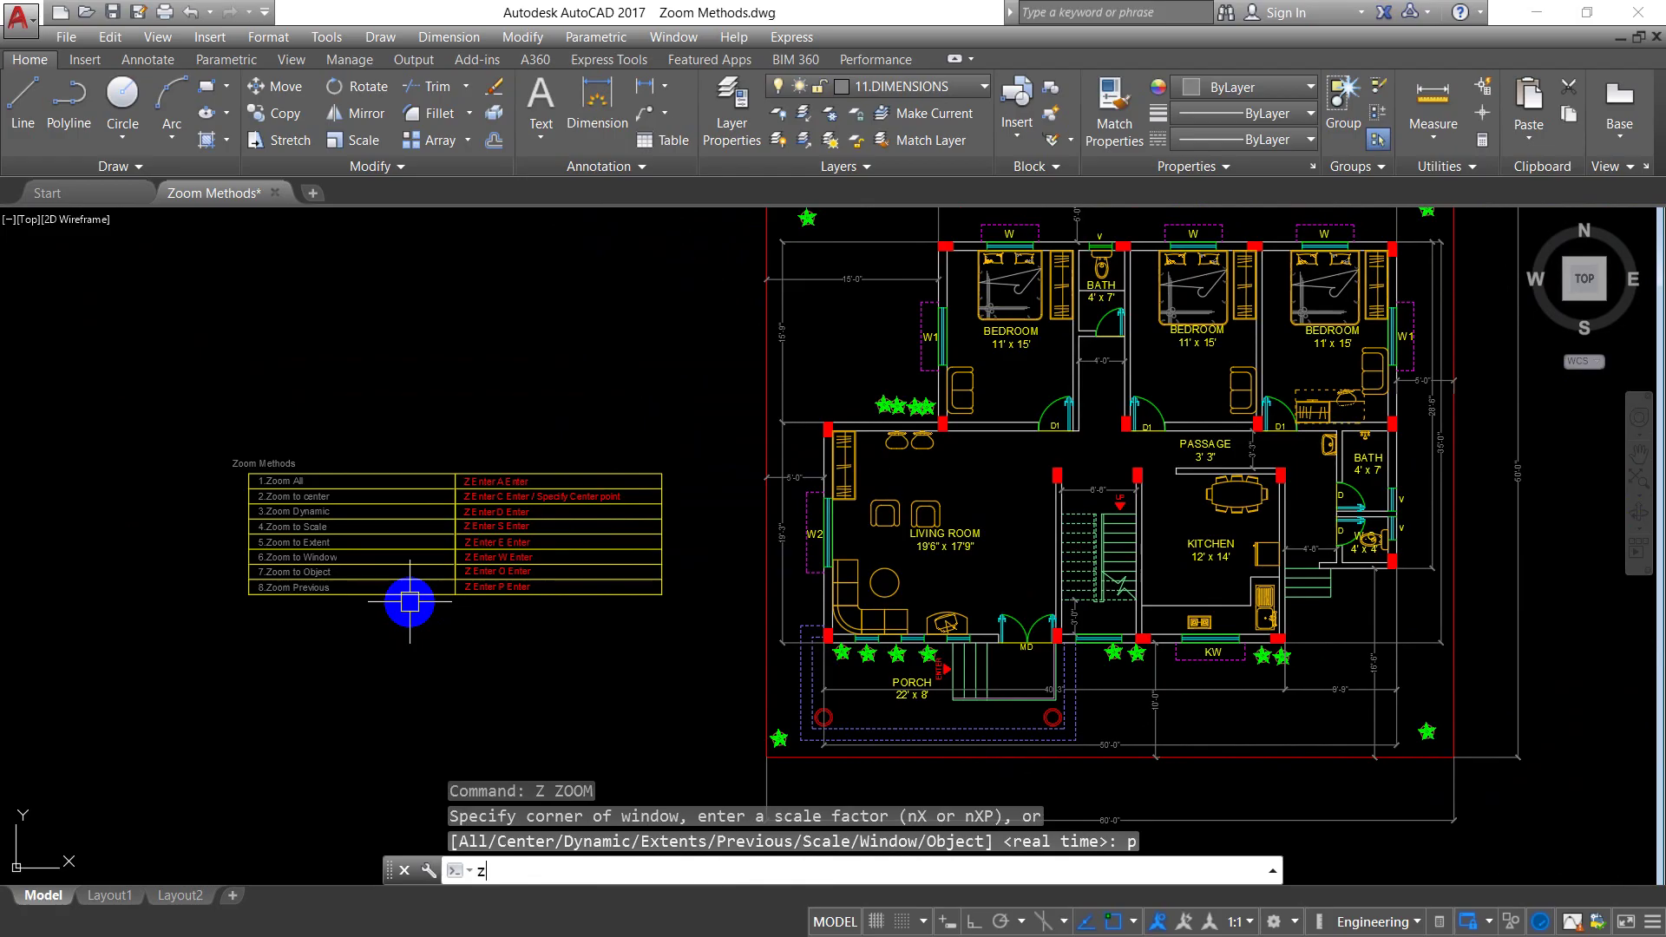
key("Return")
type("p")
key("Return")
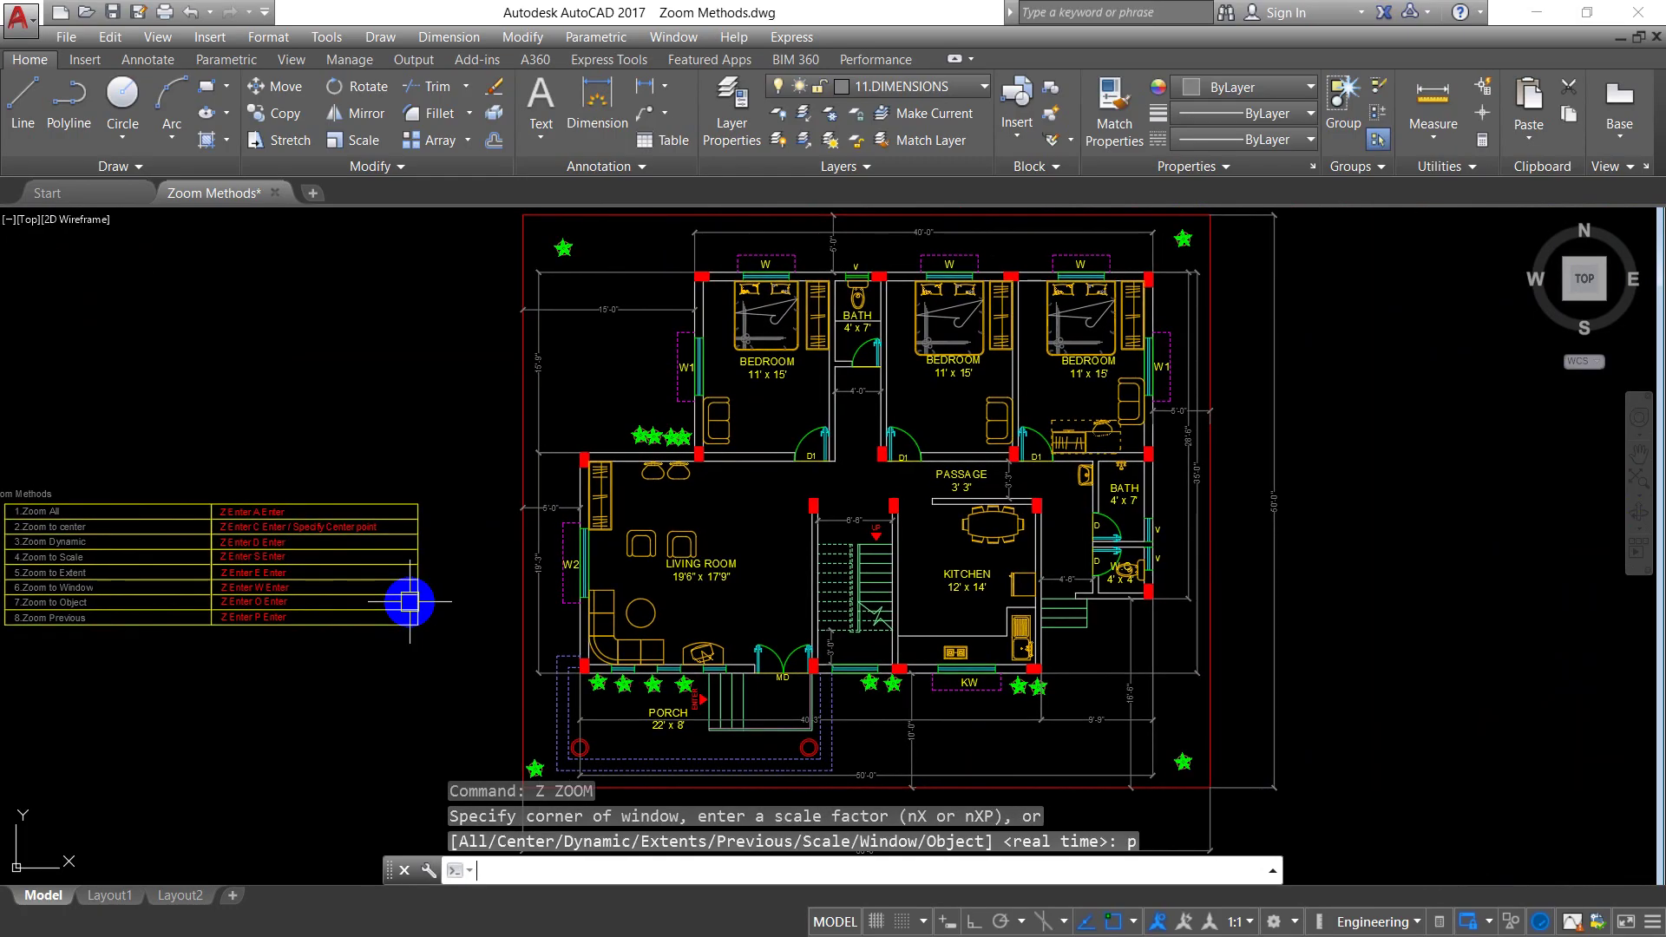
key("Return")
type("p")
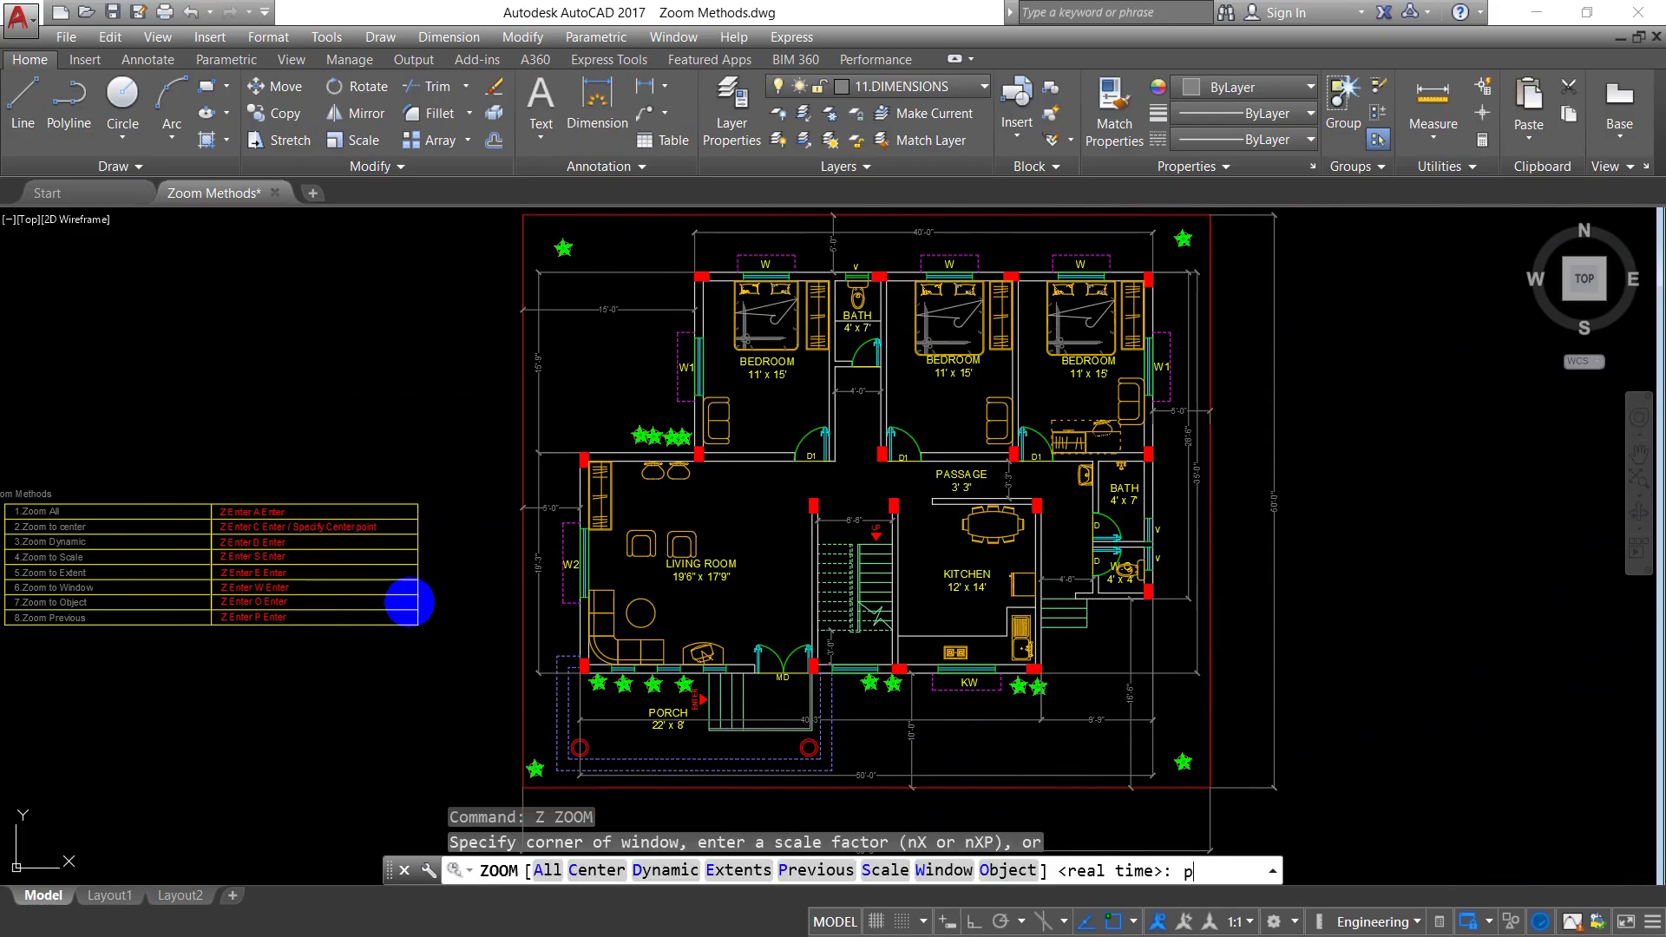
key("Return")
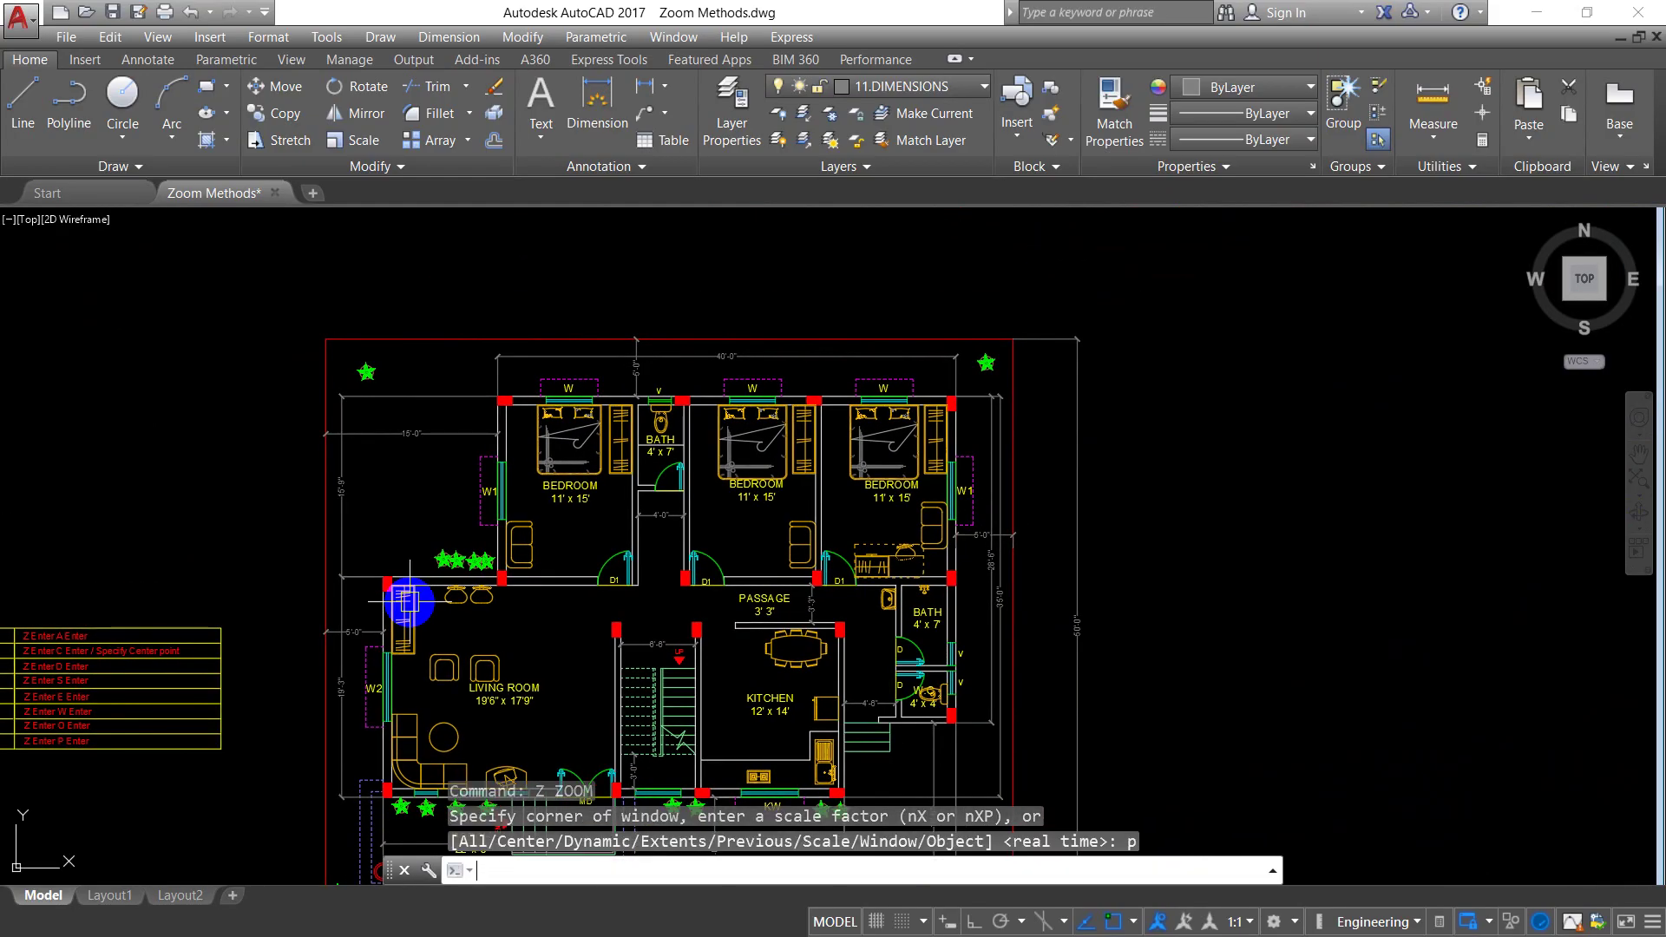
- Keep repeating Zoom Previous, passing the full floor plan, until the enlarged chair outlines reappear
type("z")
key("Return")
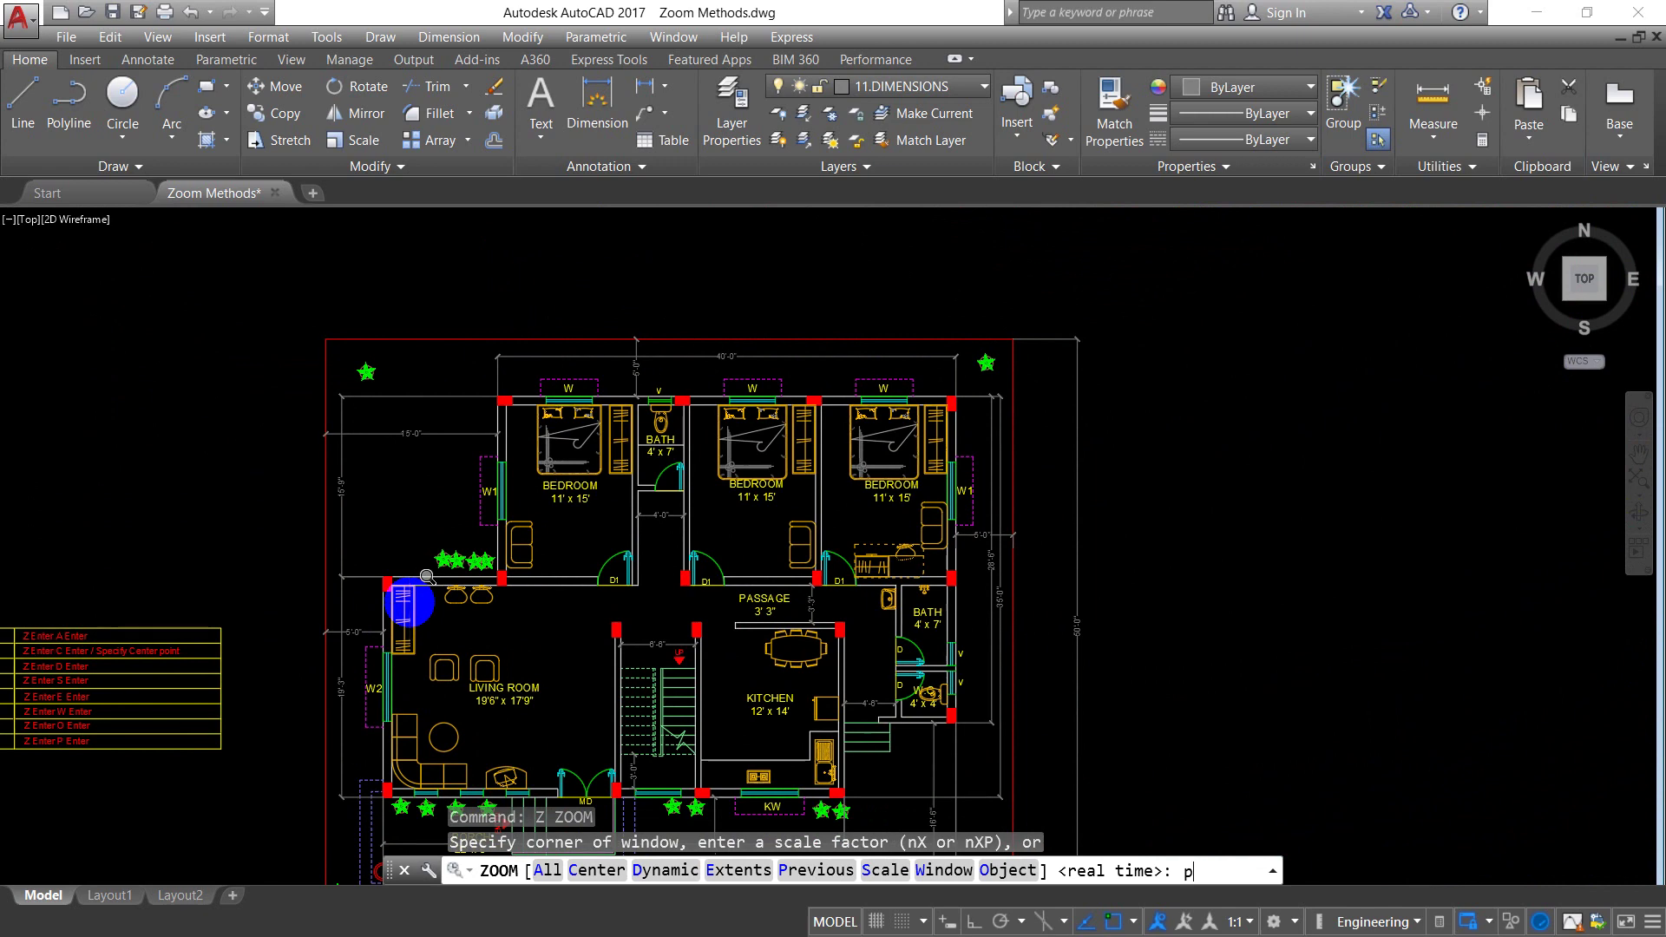
key("Return")
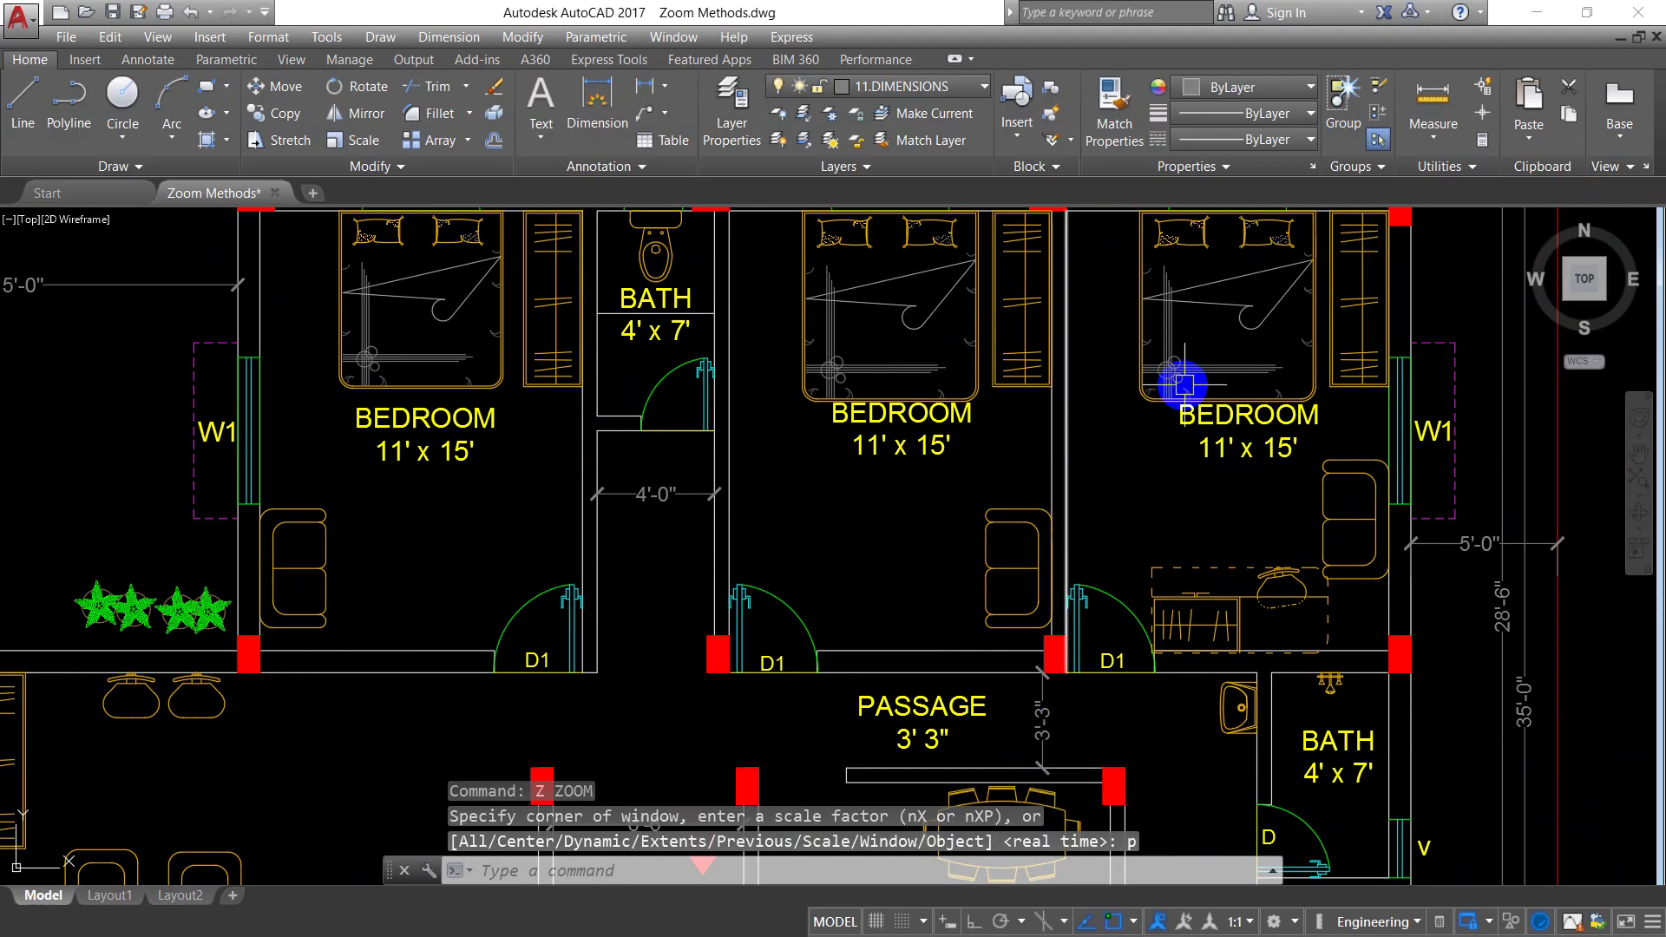
type("z")
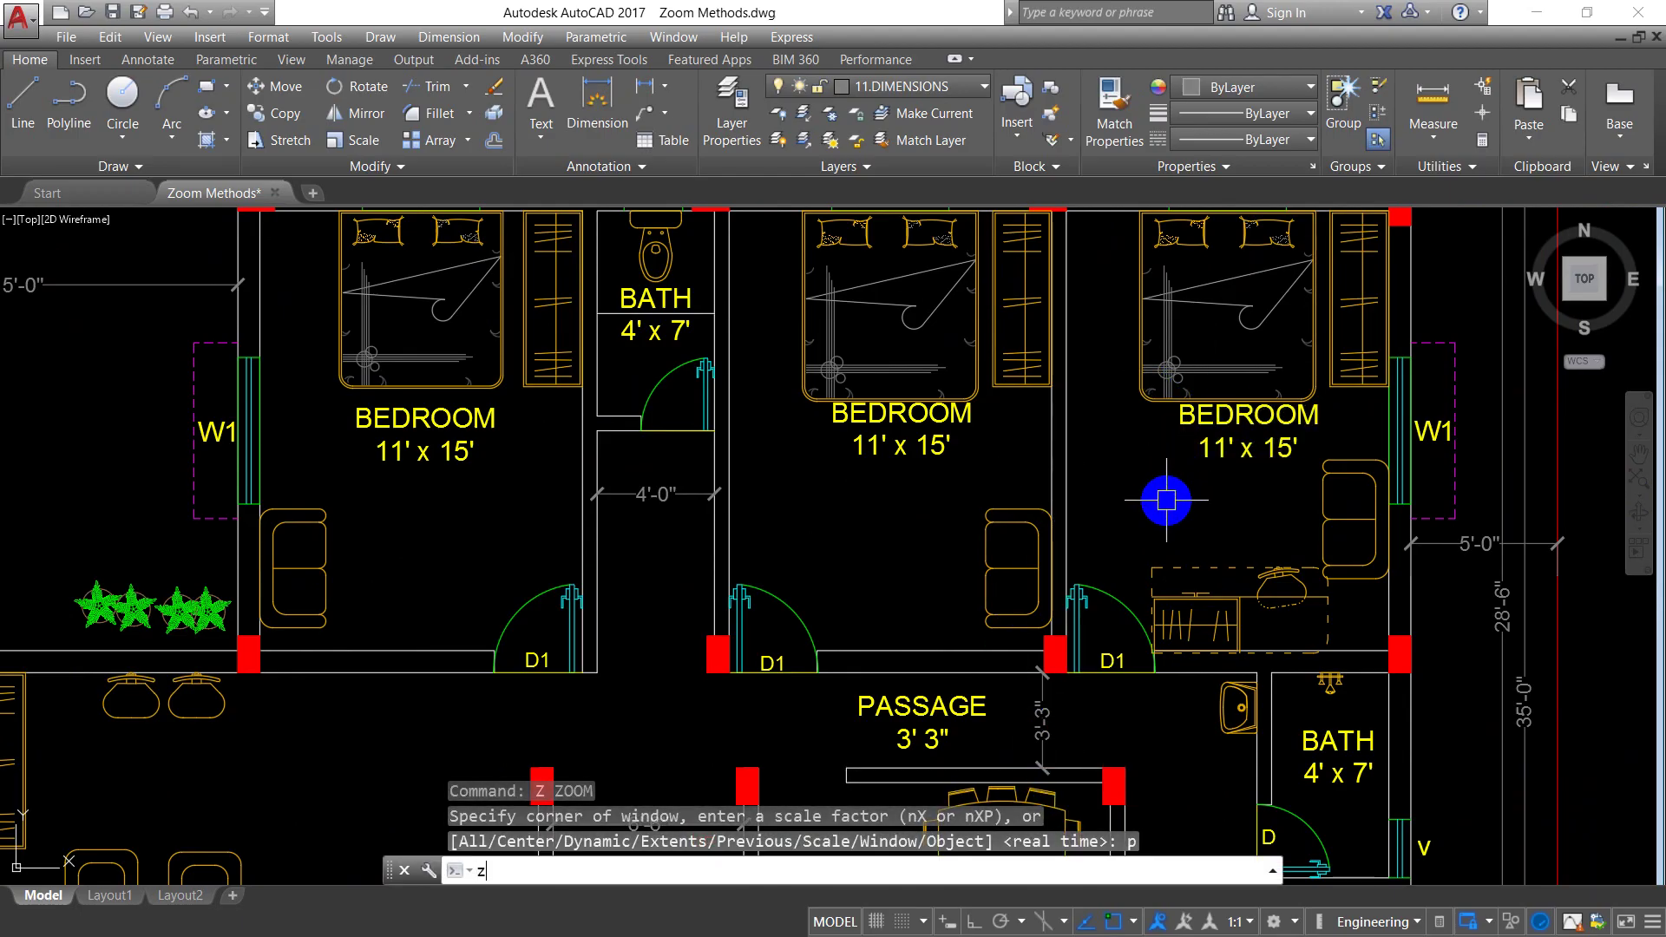
key("Return")
type("p")
key("Return")
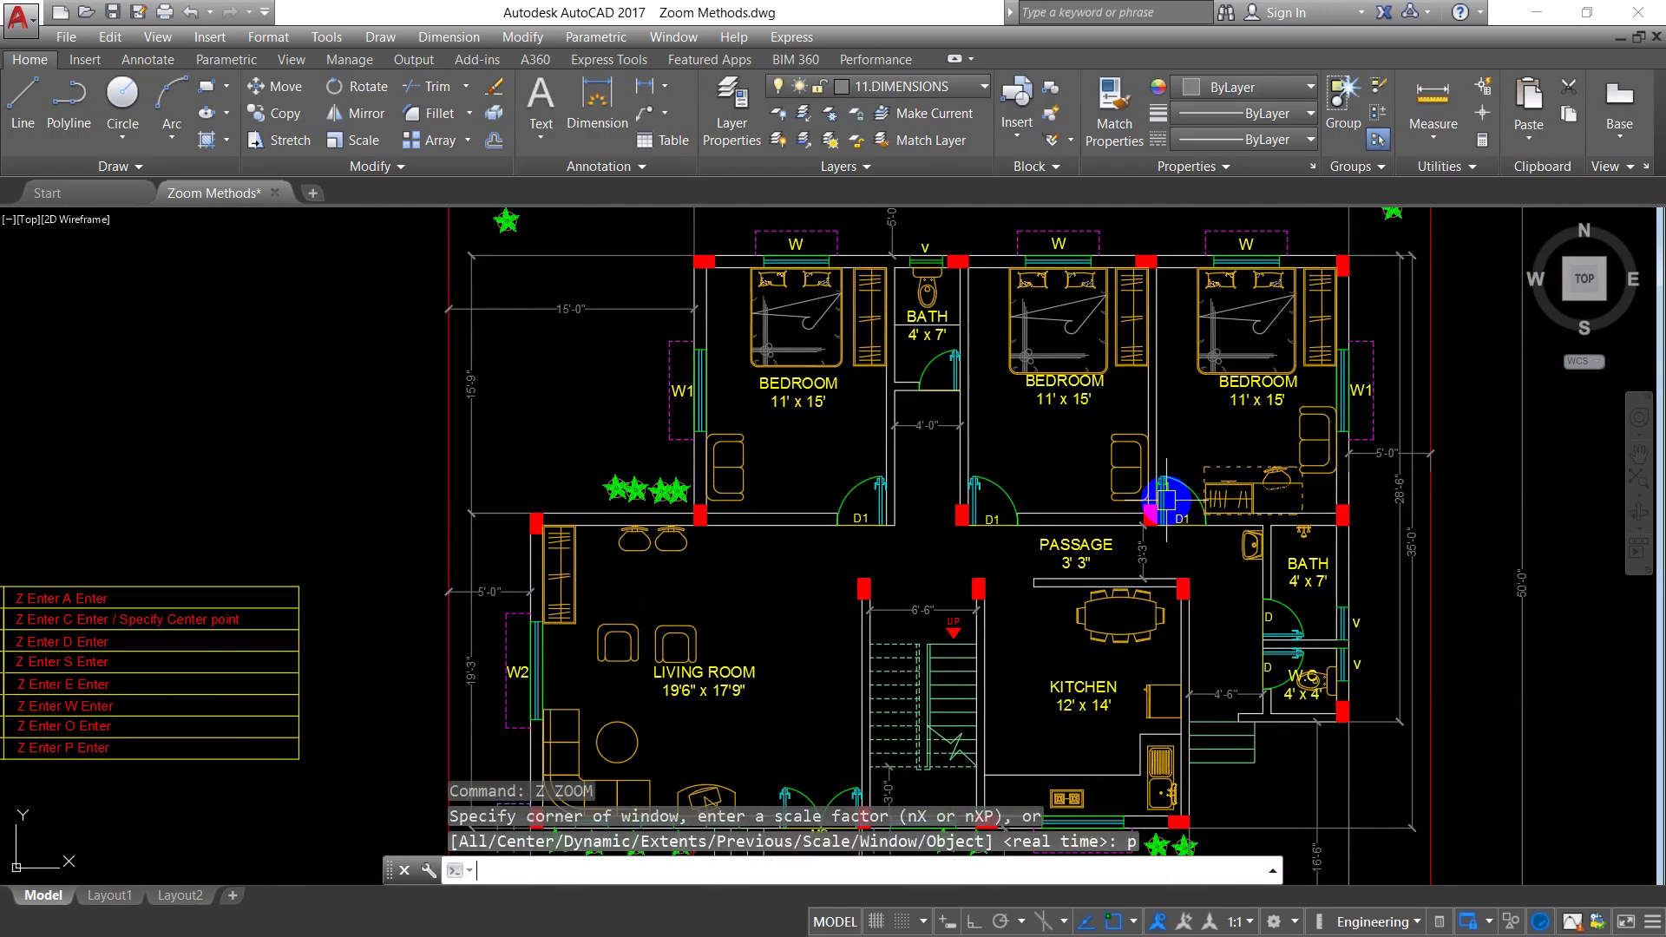
key("Return")
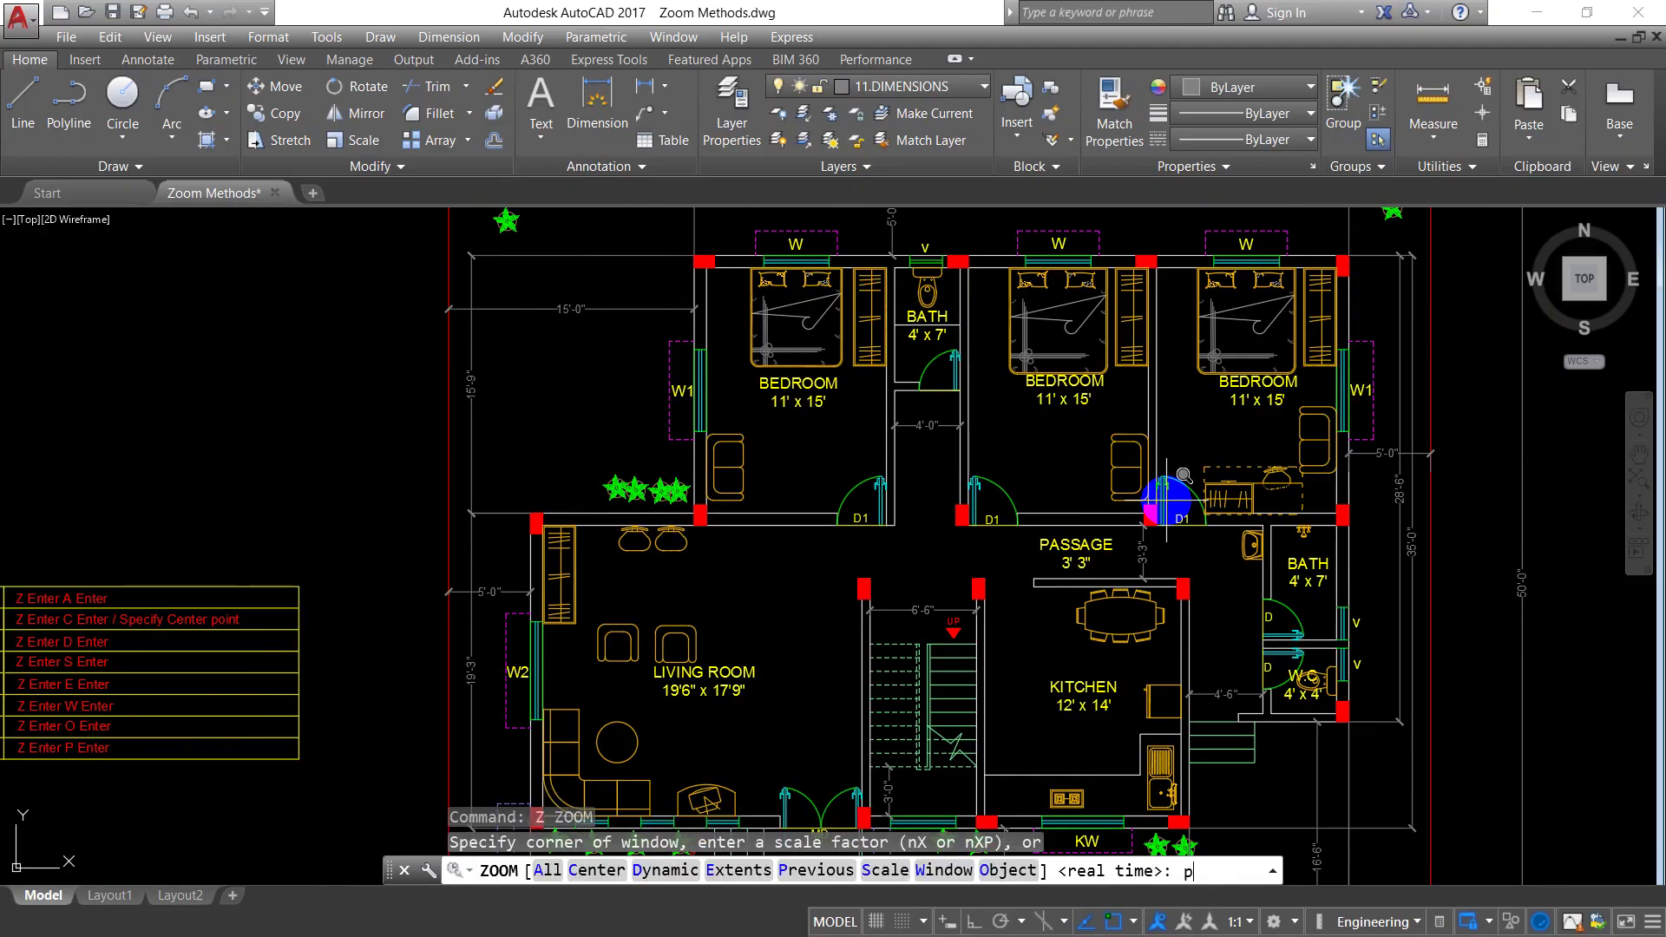
type("p")
key("Return")
type("z")
key("Return")
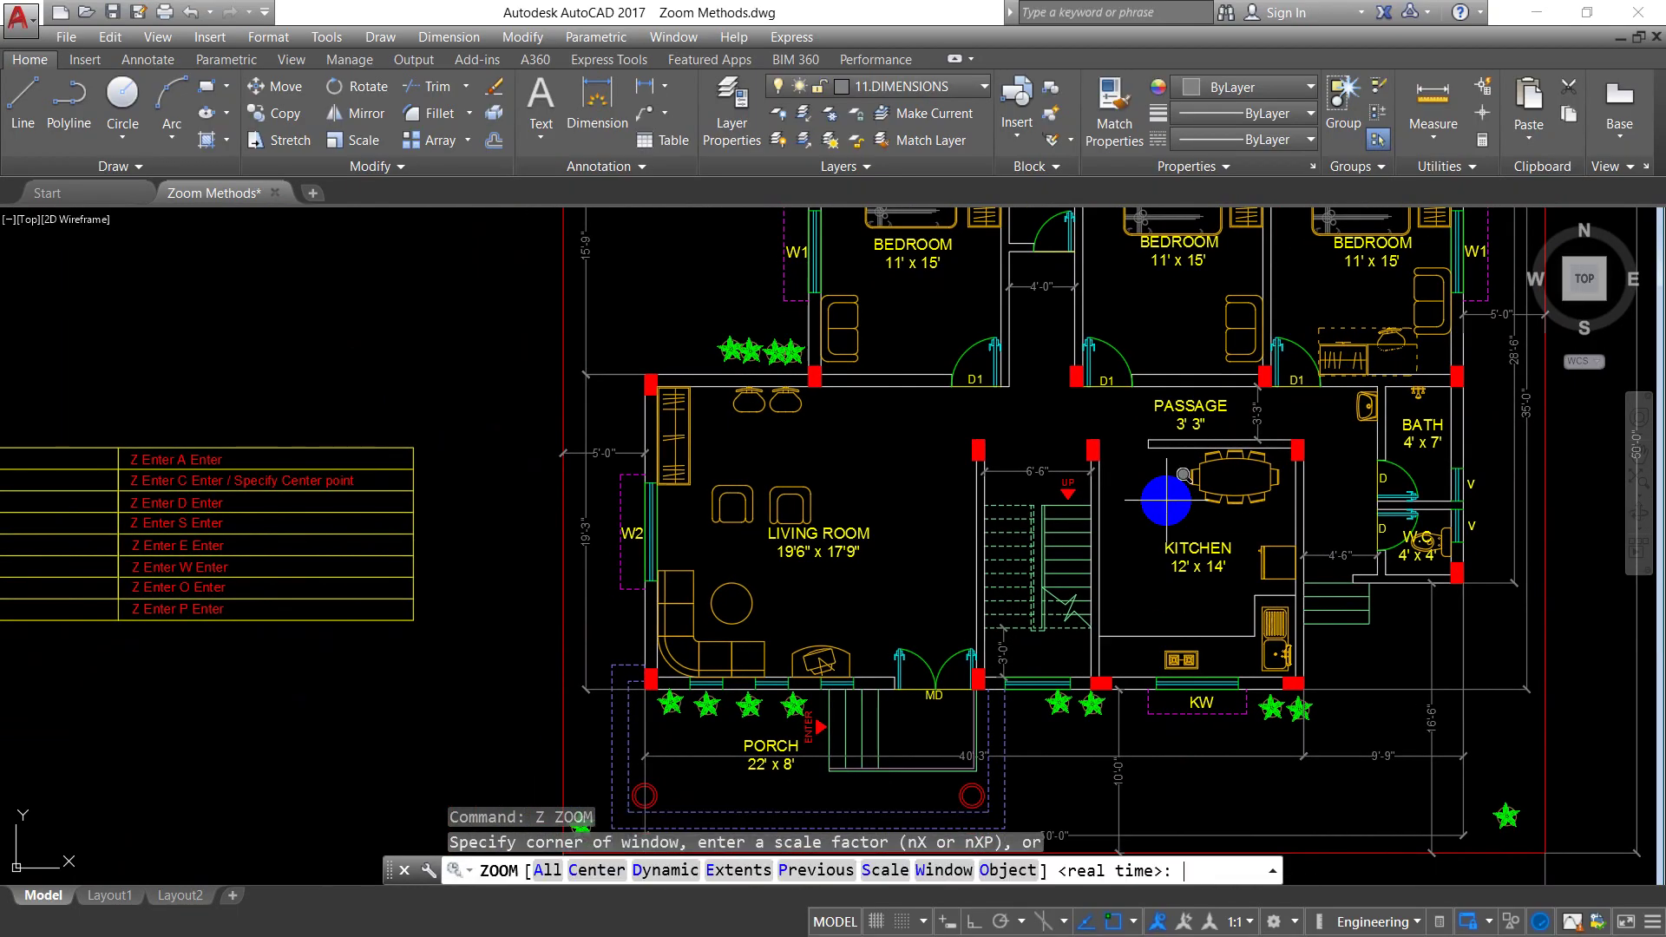
key("Return")
type("z")
key("Return")
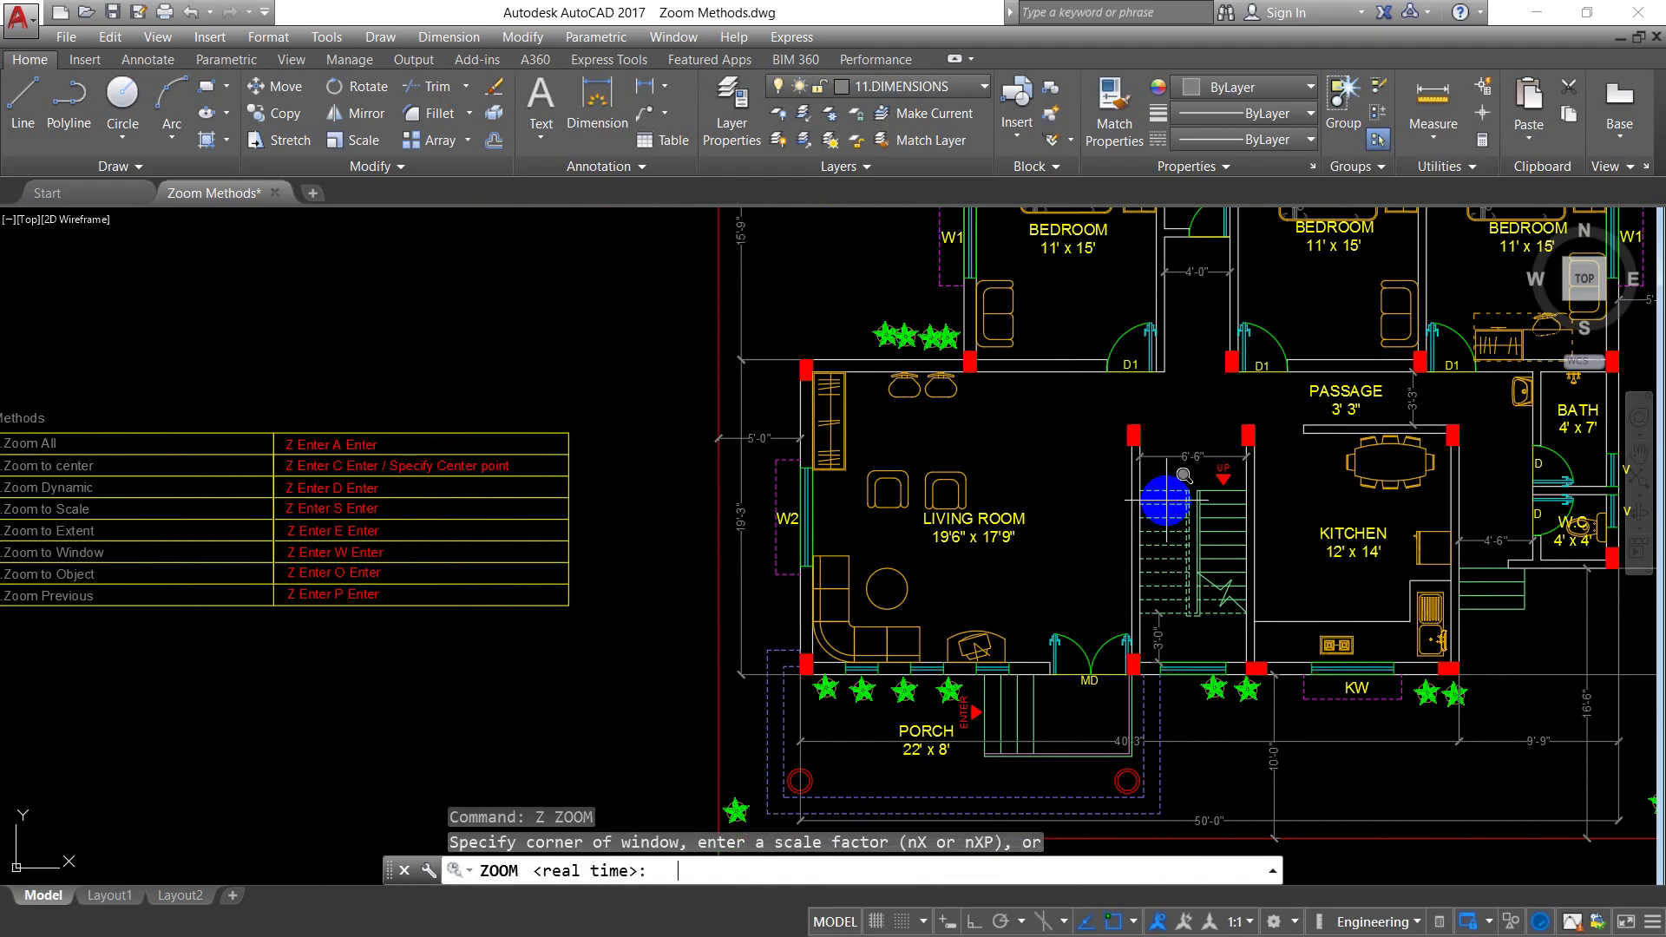
type("p")
key("Return")
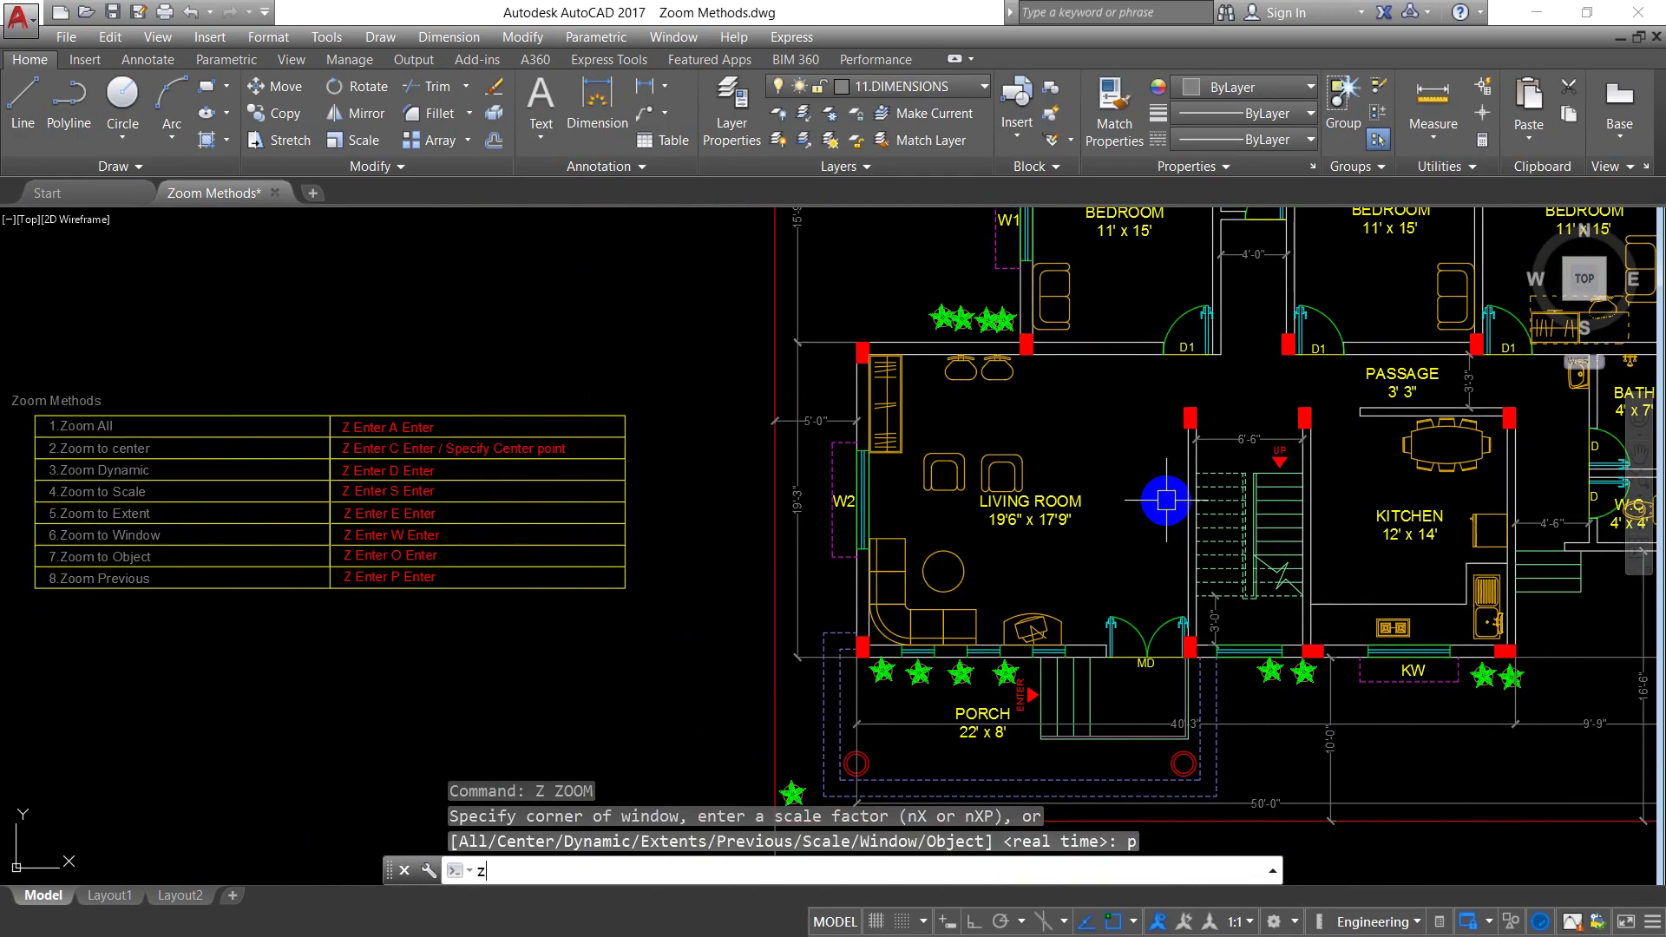
key("Return")
key("Return")
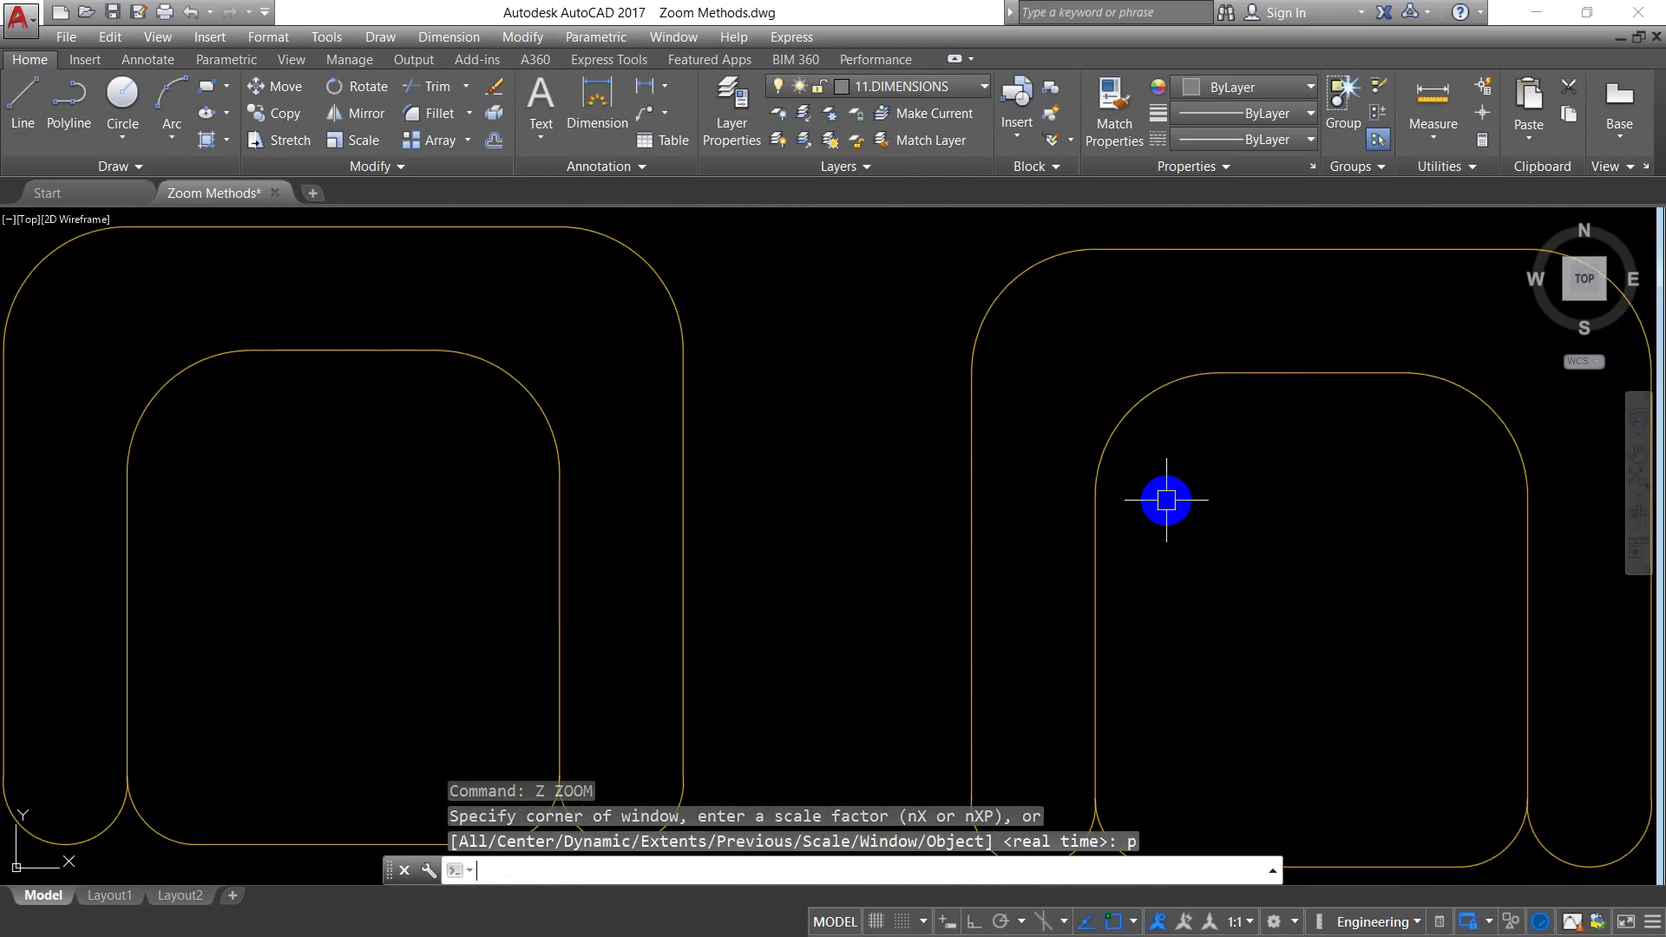
- Cancel the pending zoom and enlarge the Zoom Methods table's eight methods with wheel zoom and pan
scroll(926, 461, "down", 4)
scroll(878, 494, "down", 5)
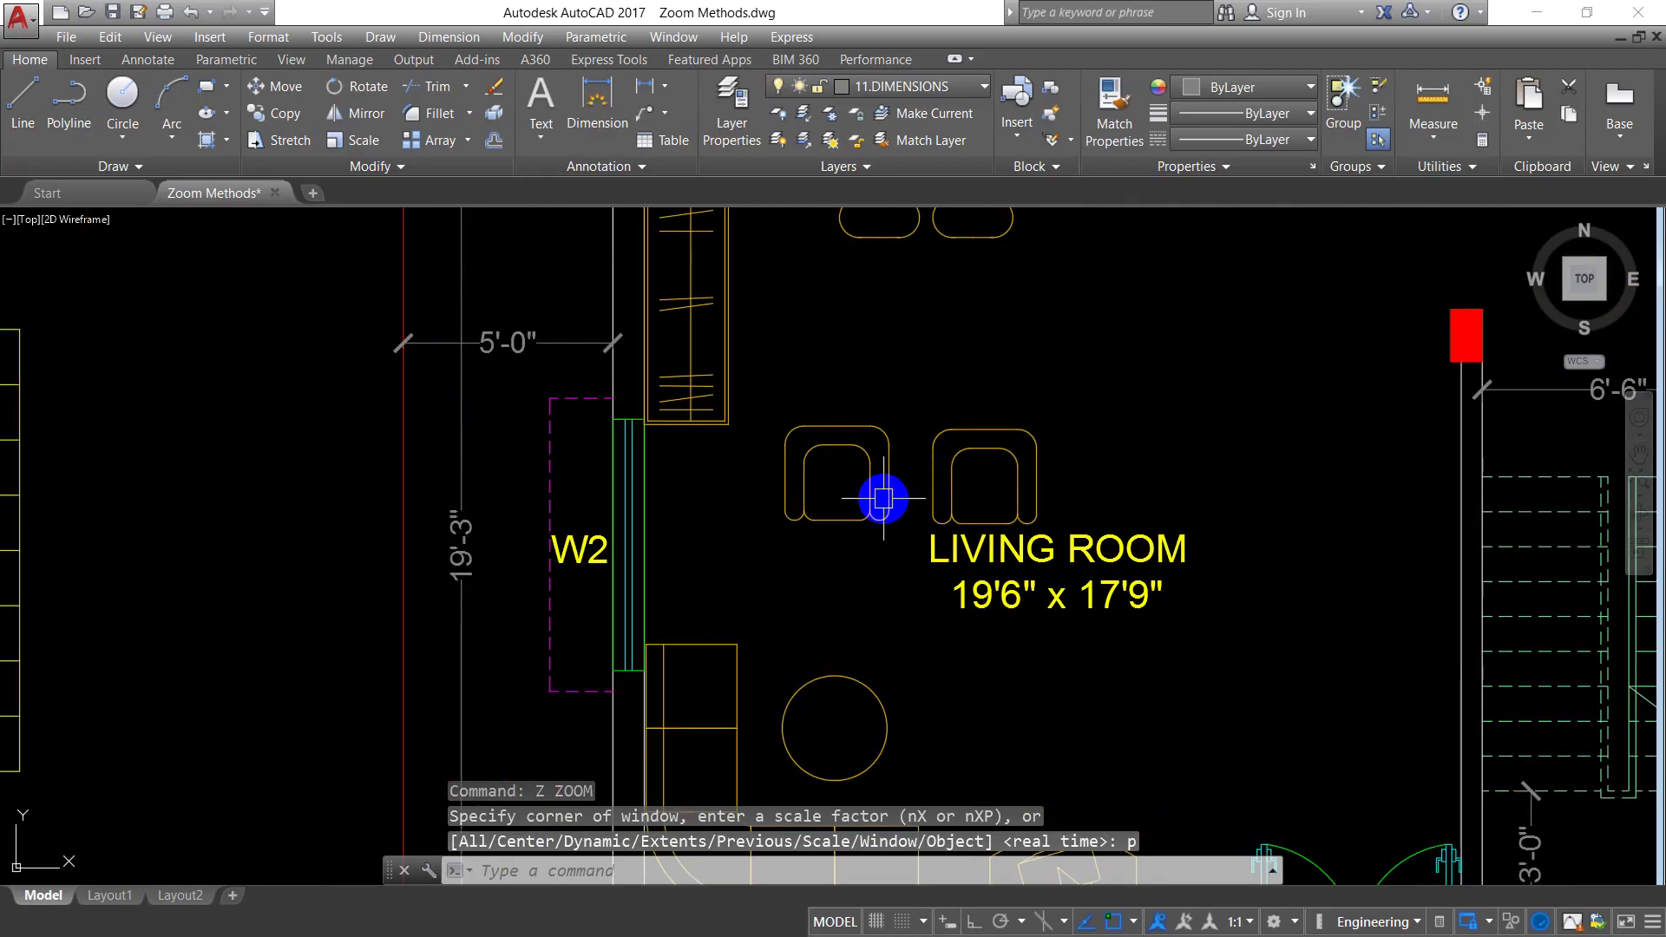
scroll(871, 517, "down", 2)
key("Escape")
key("Escape")
scroll(841, 574, "down", 3)
scroll(694, 599, "up", 2)
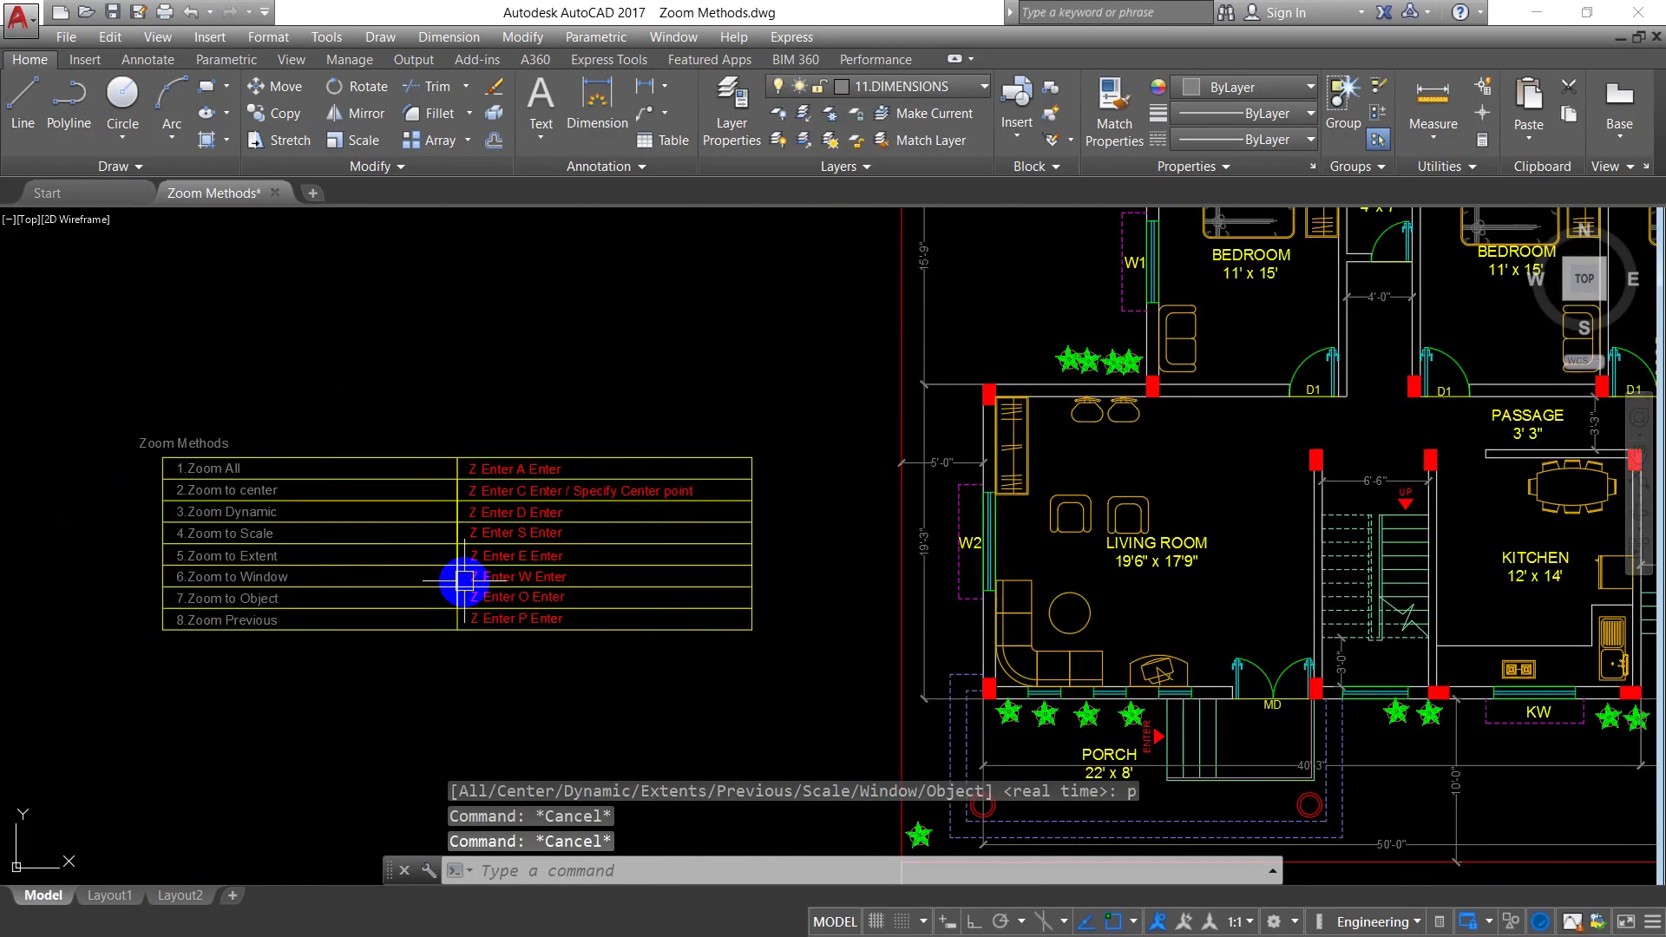
scroll(416, 562, "up", 1)
scroll(495, 521, "up", 2)
middle_click_drag(494, 513, 569, 483)
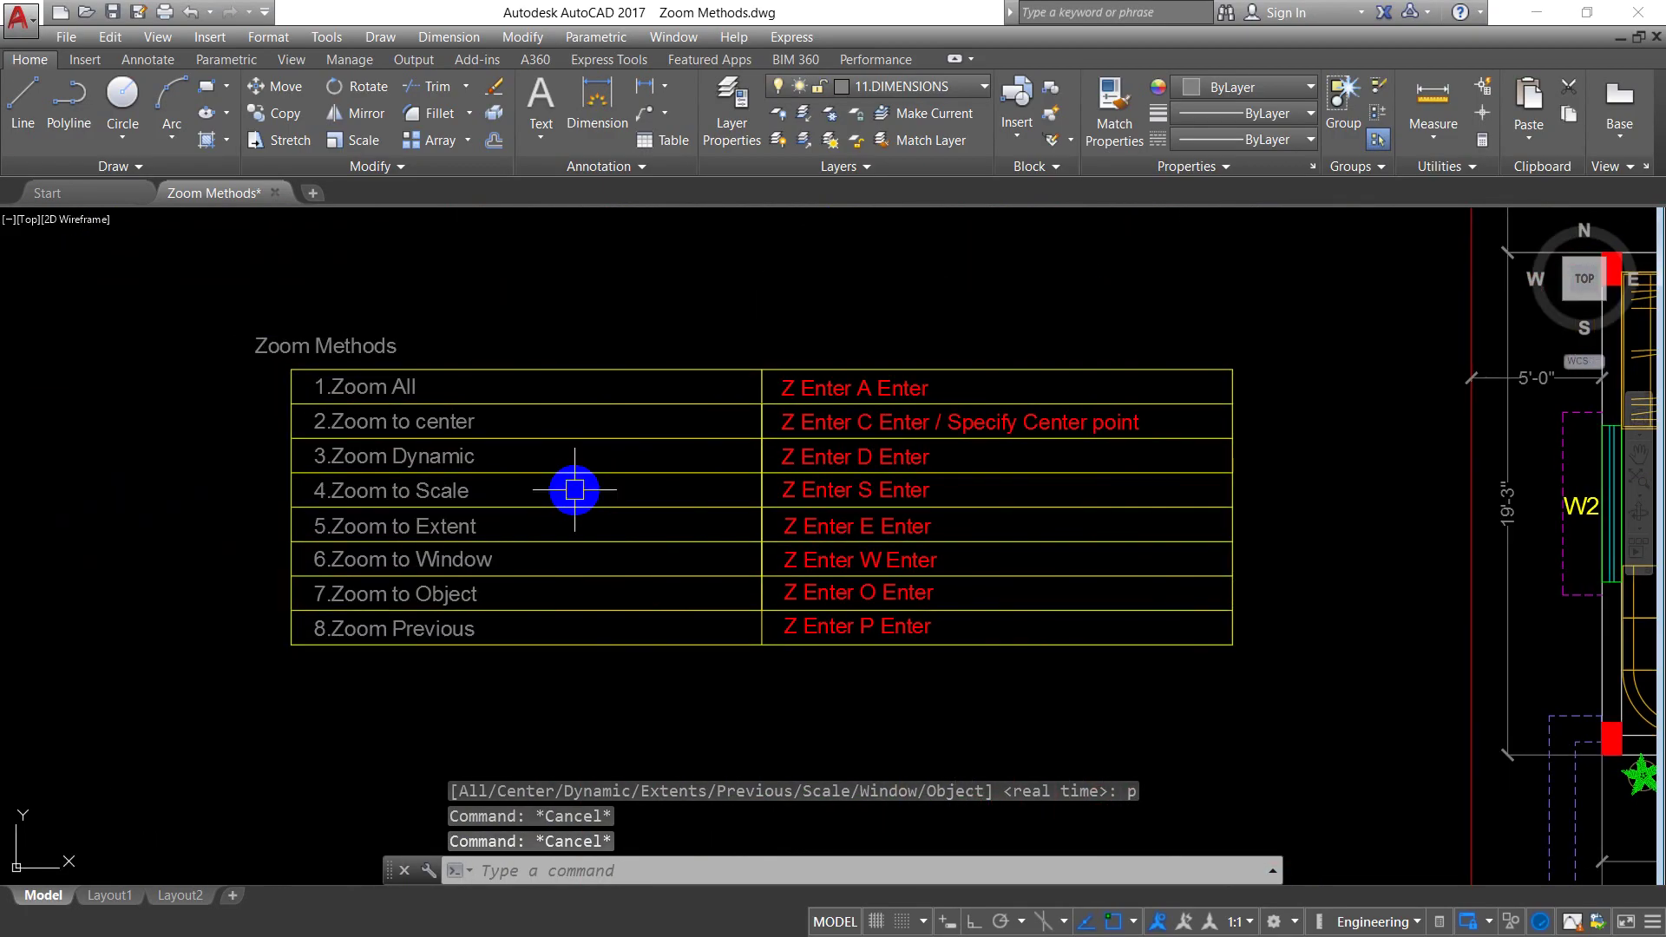
scroll(391, 521, "up", 2)
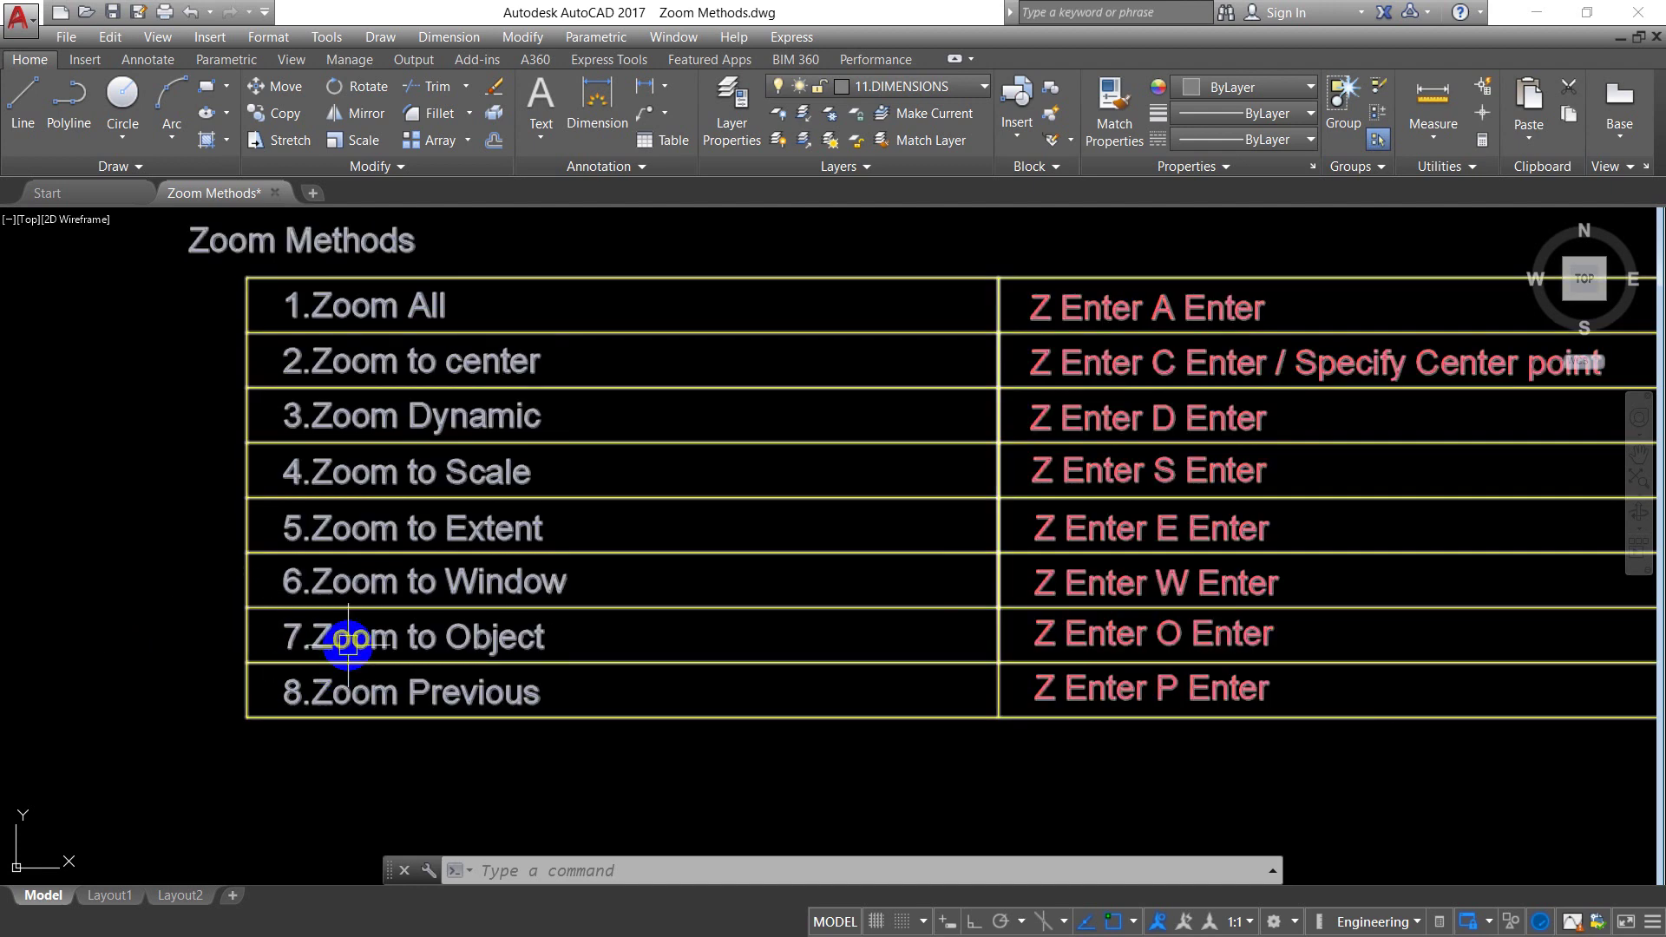
key("Escape")
key("Escape")
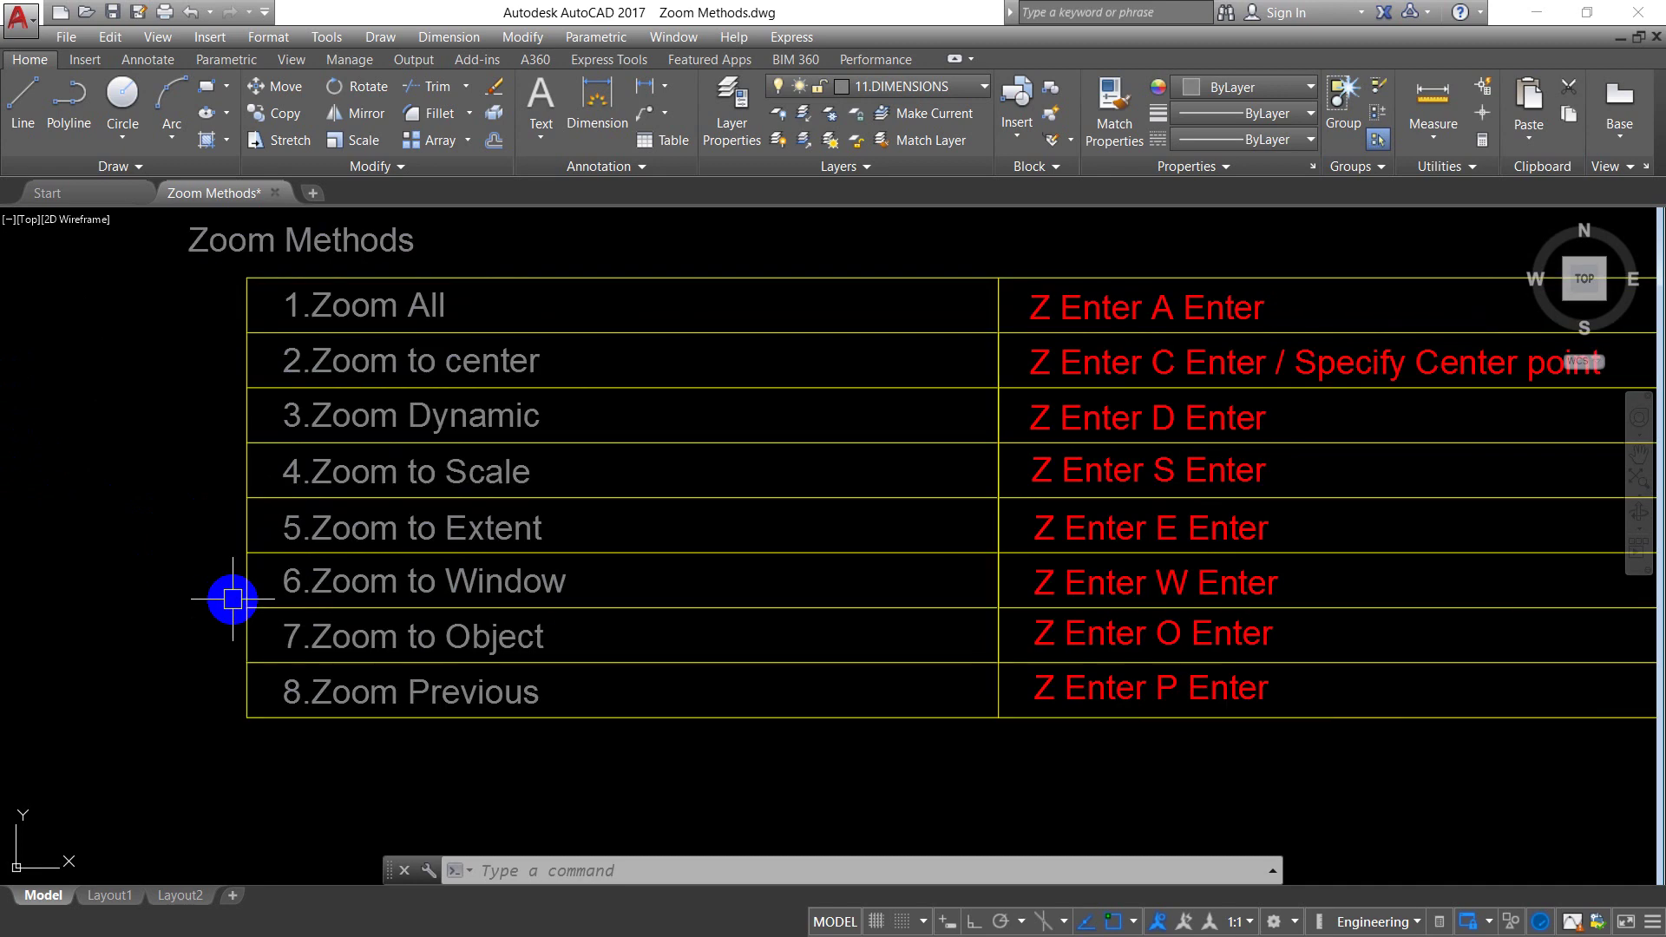
scroll(260, 565, "down", 2)
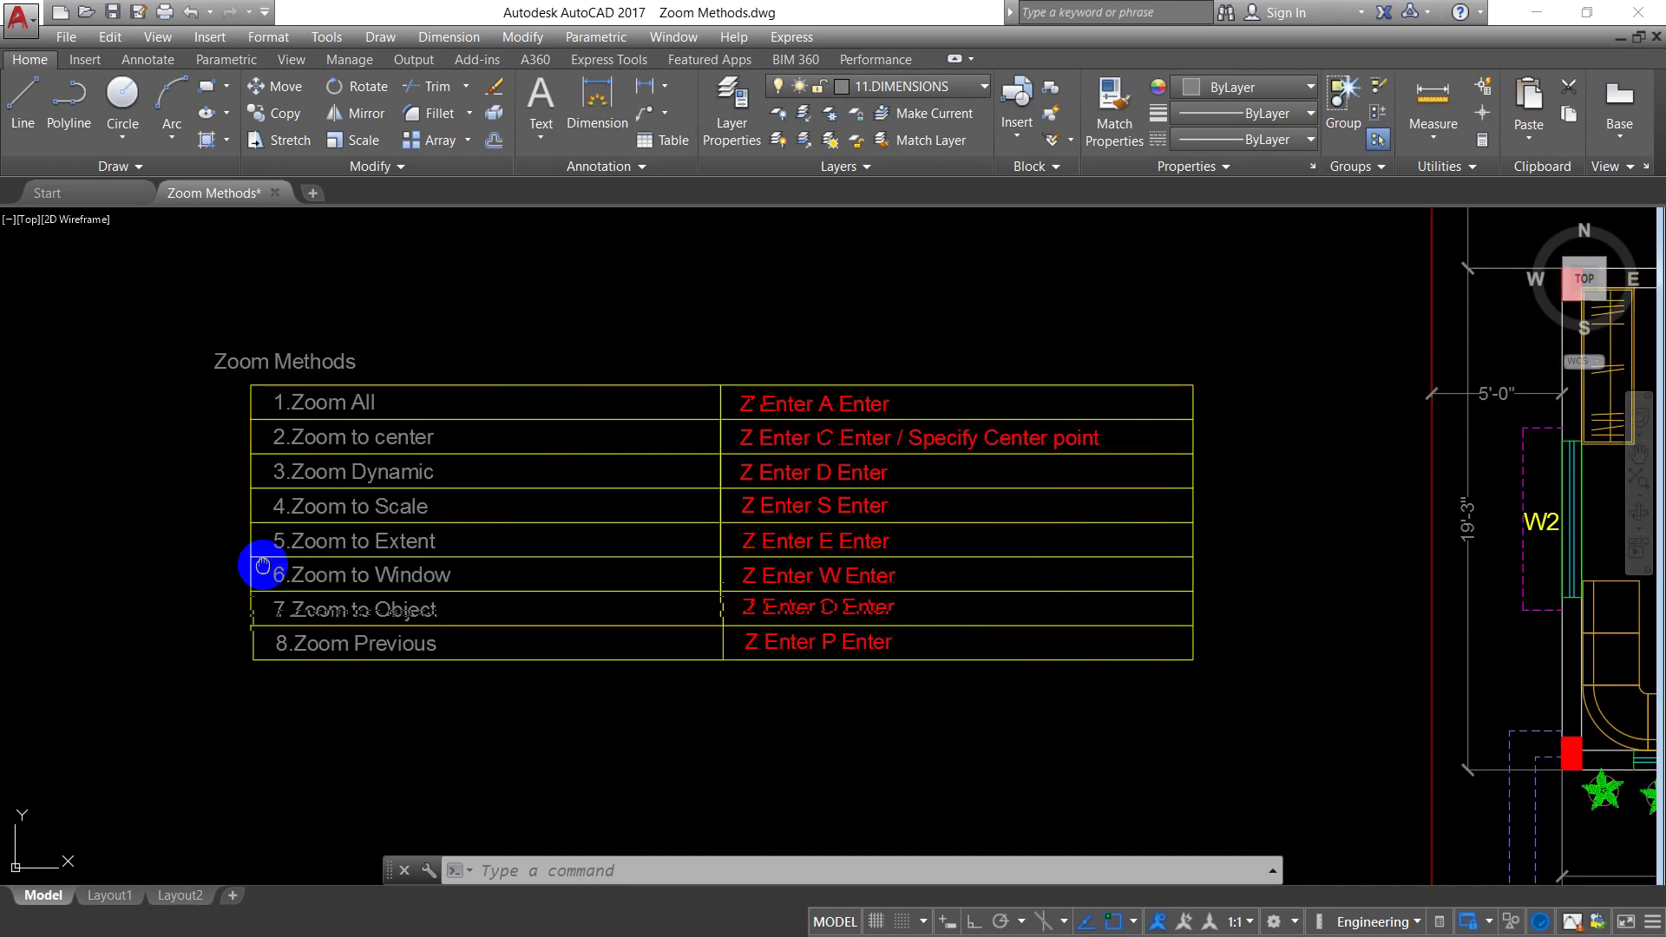
- Zoom Window around the Zoom Methods table, then zoom out and pan back toward the plan
type("z")
key("Return")
type("w")
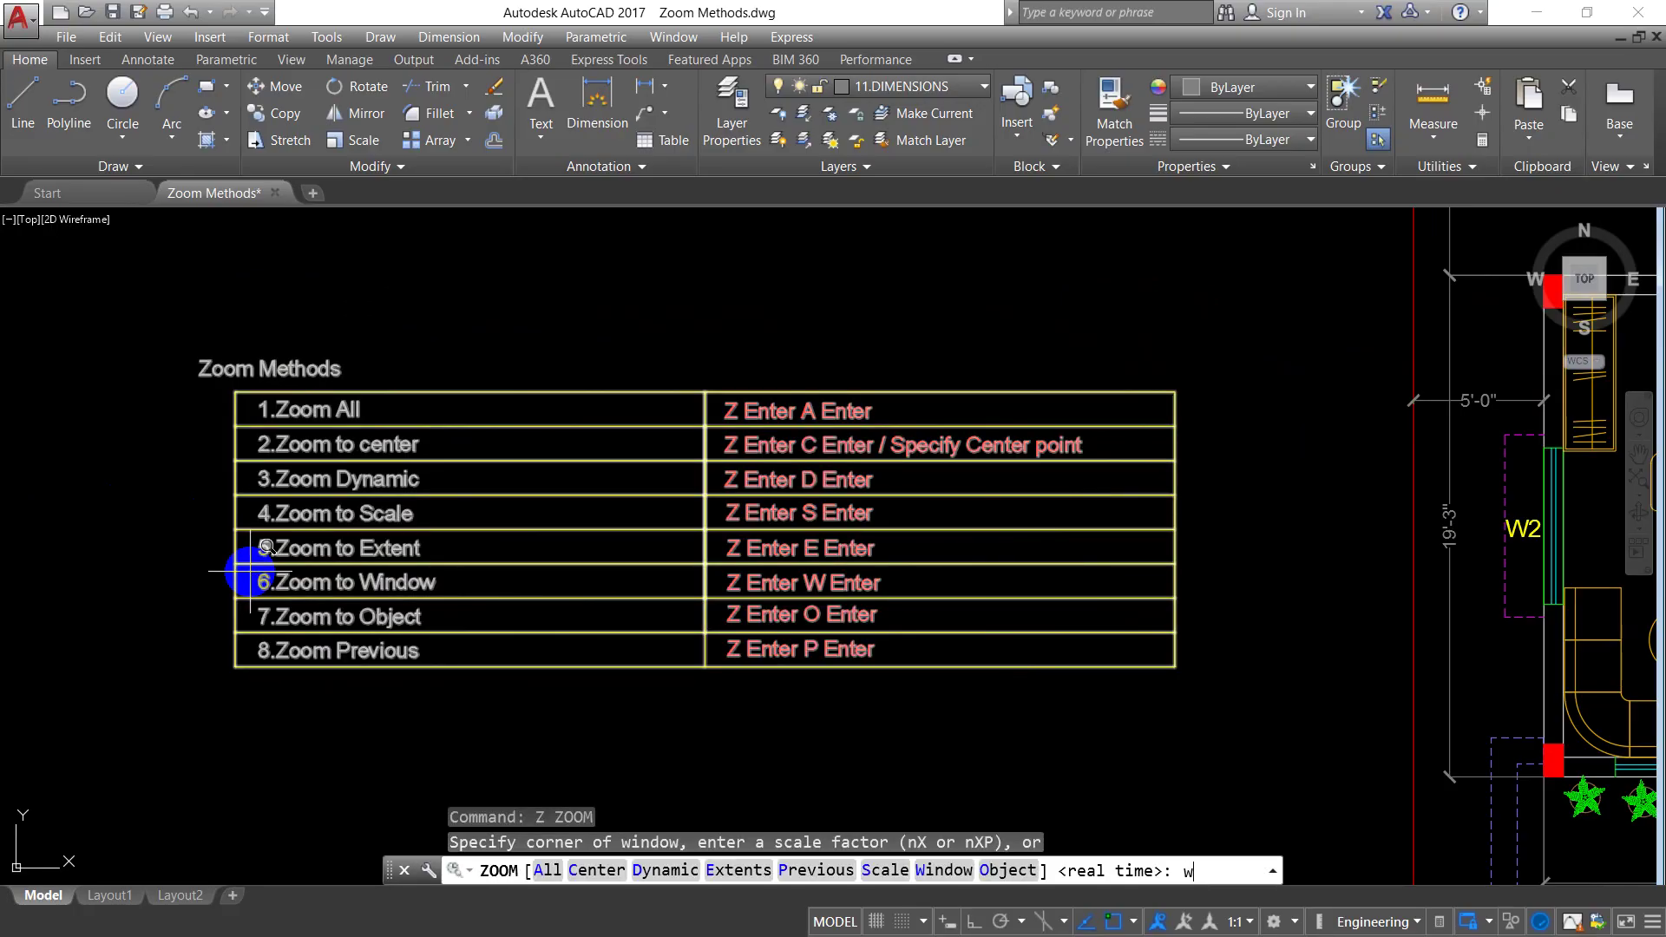
key("Return")
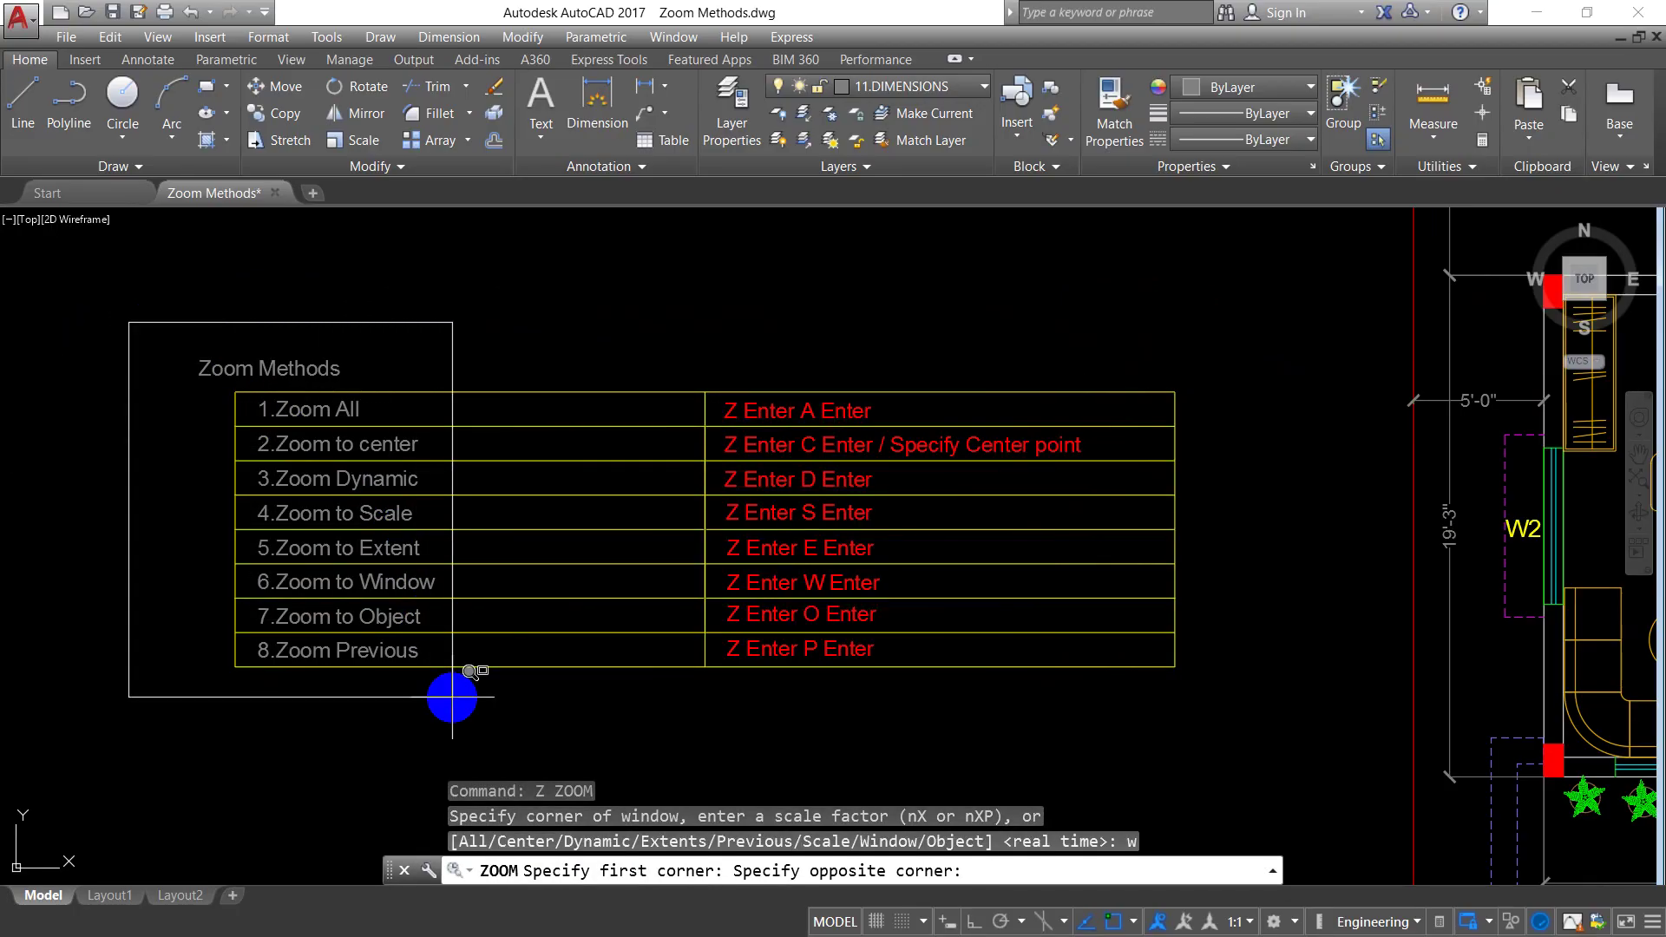
left_click(453, 697)
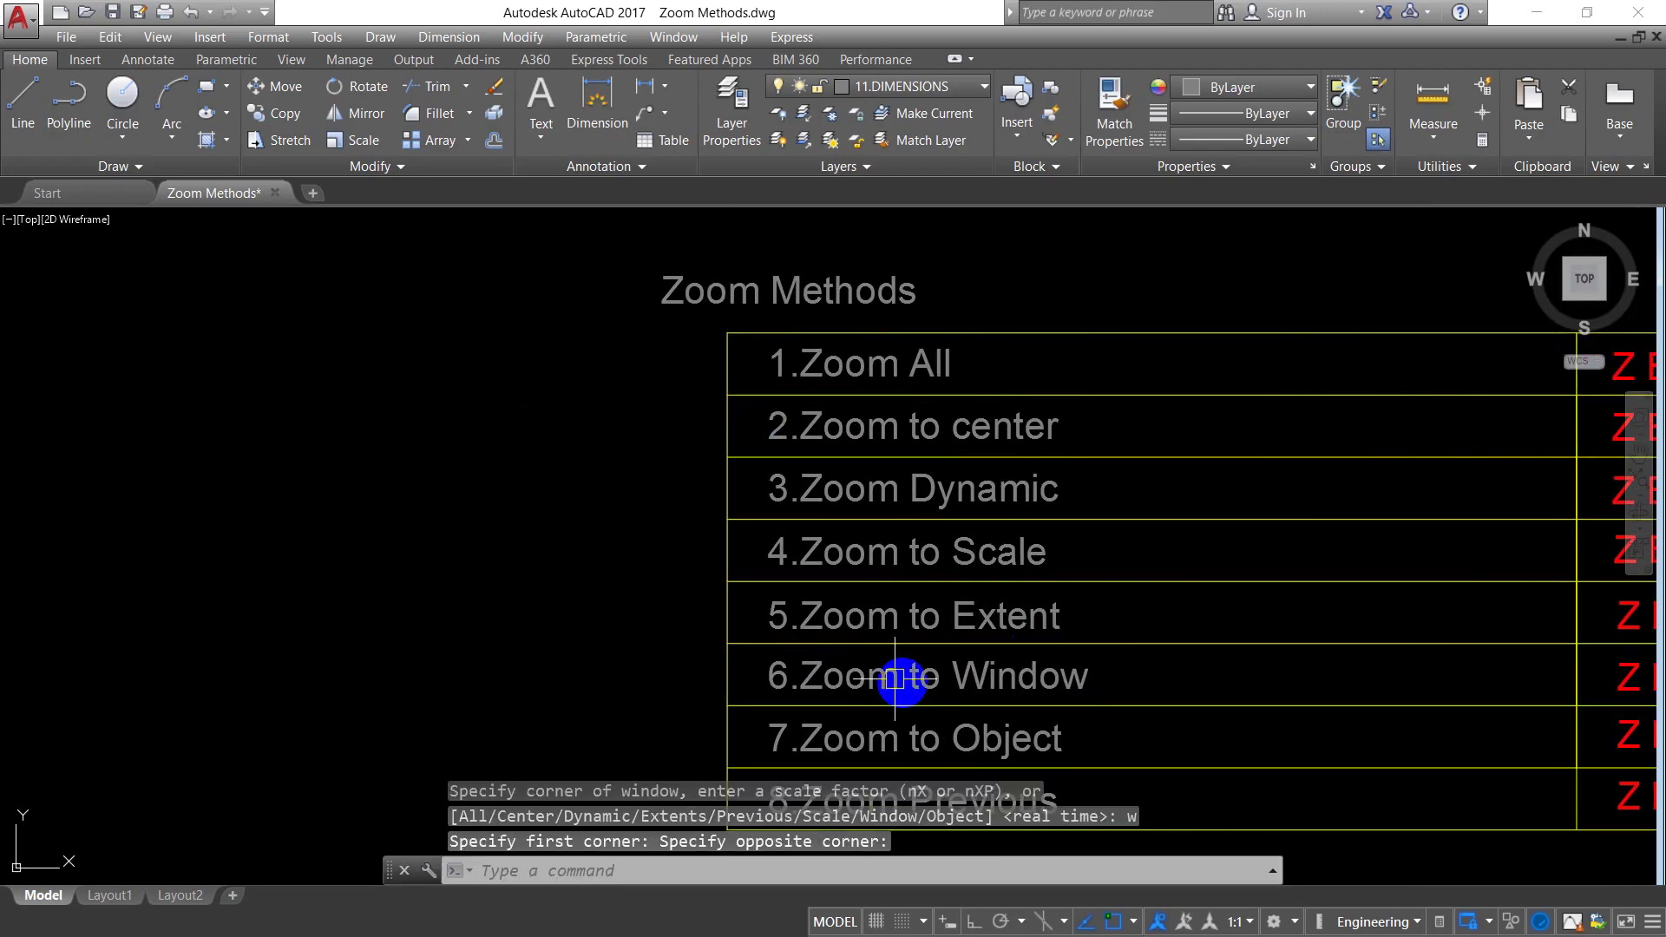
scroll(937, 528, "down", 4)
middle_click_drag(937, 528, 18, 472)
scroll(18, 471, "down", 2)
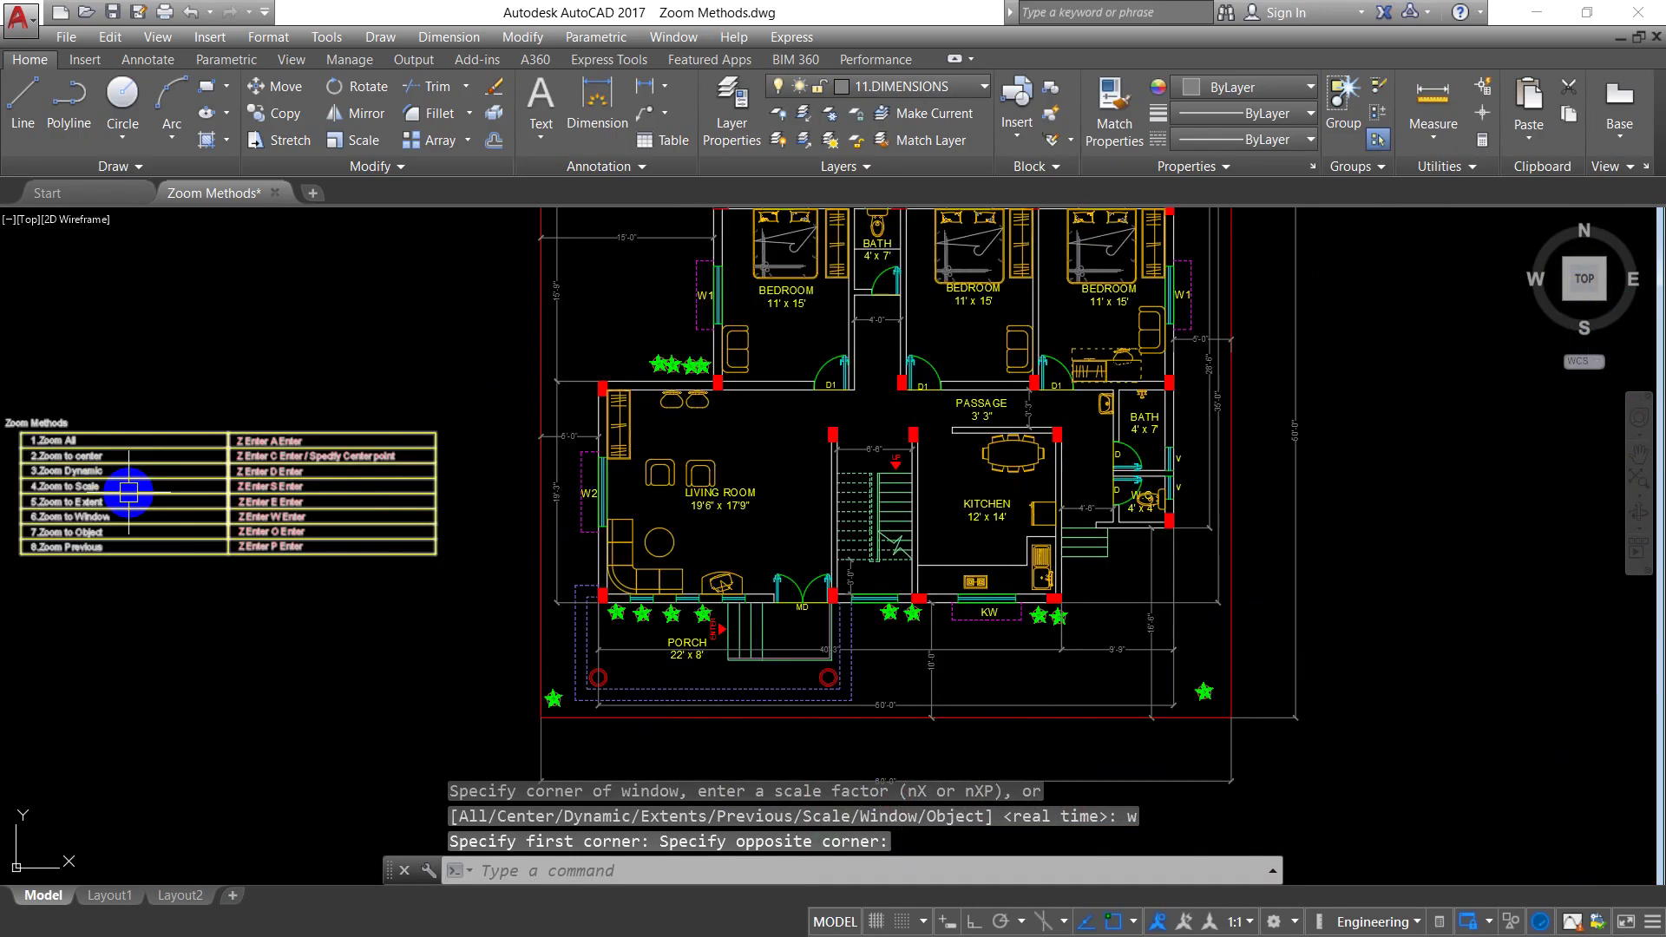
- Zoom Window around the living room, then pan so the plan and table both show
type("z")
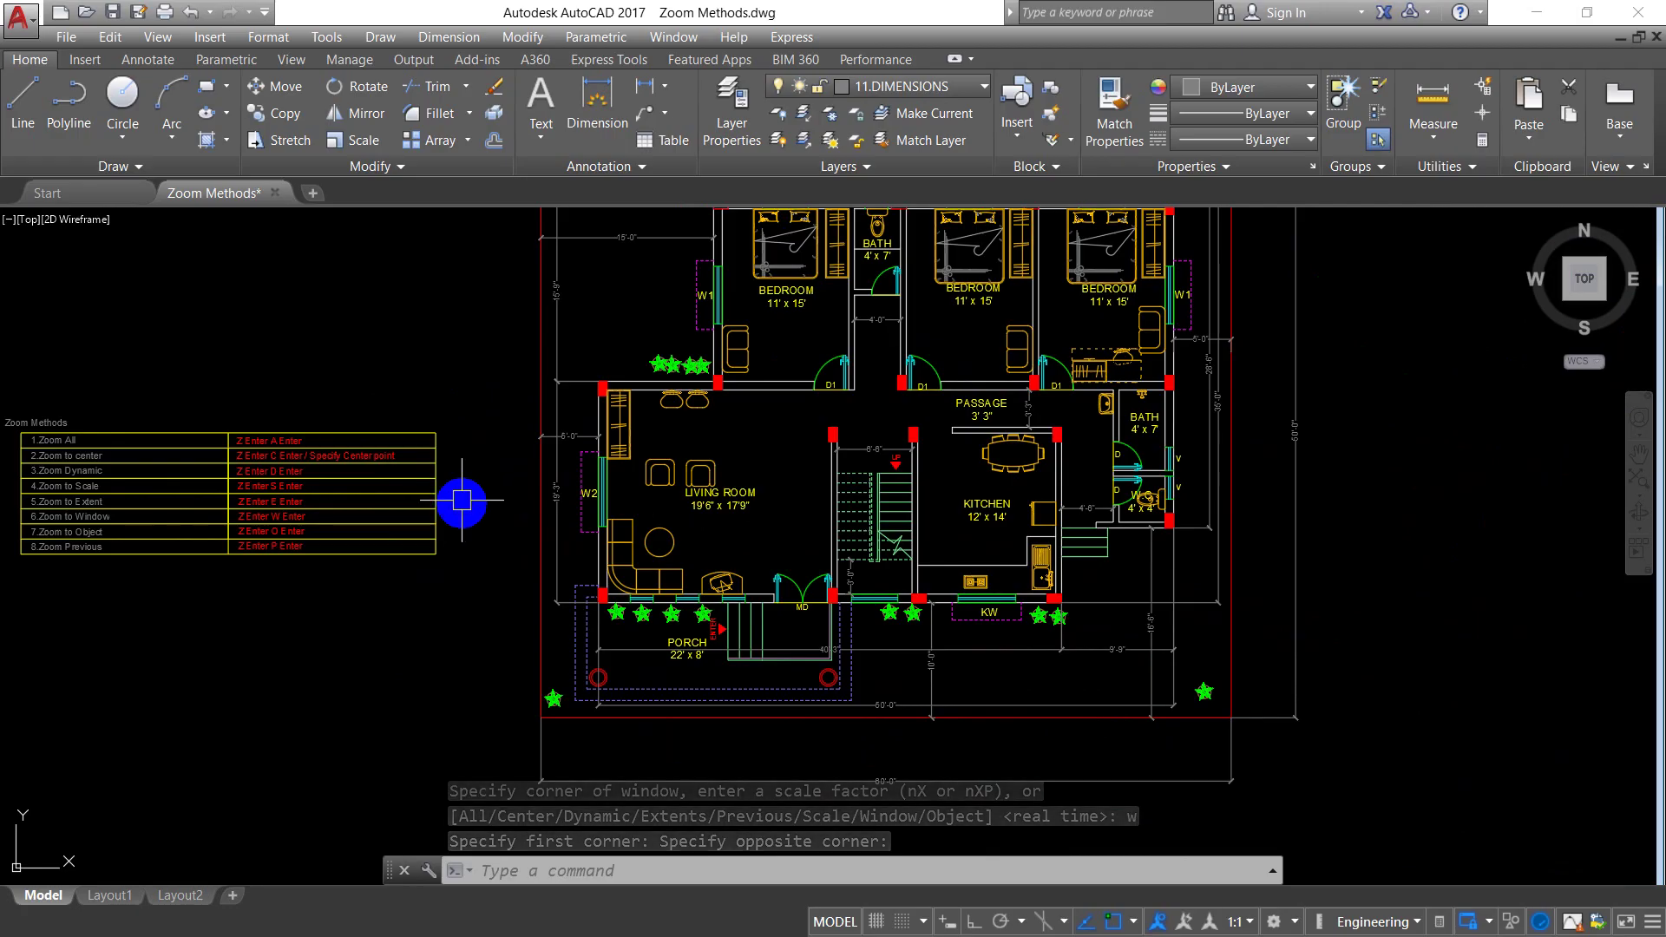
key("Return")
type("w")
key("Return")
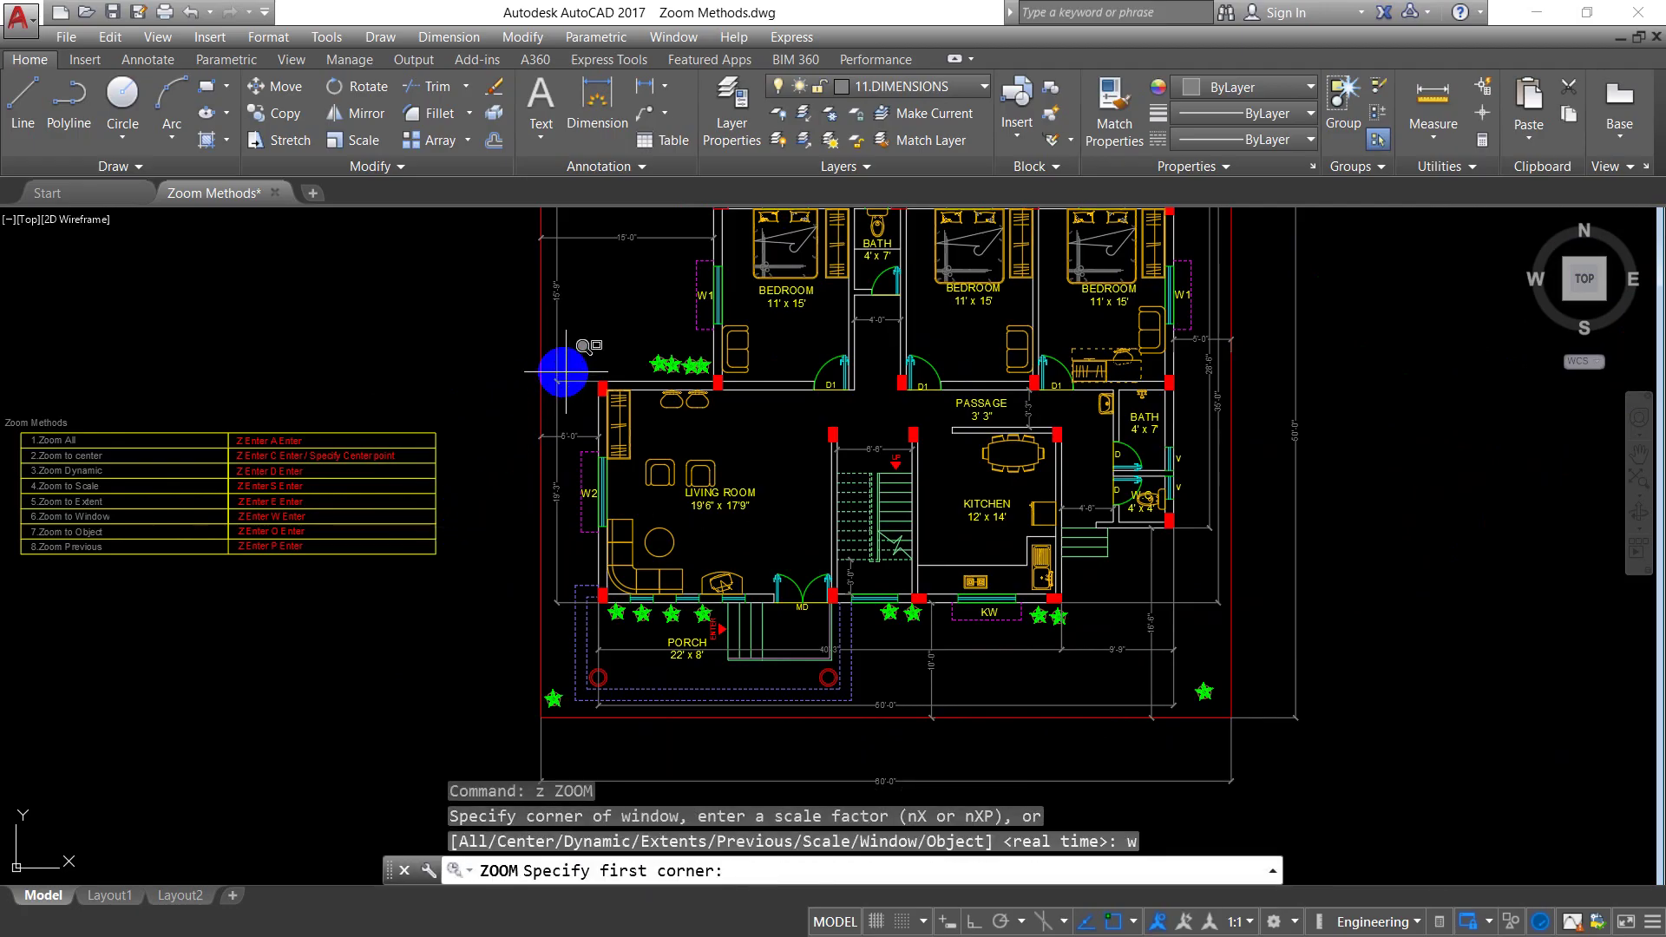
left_click(577, 365)
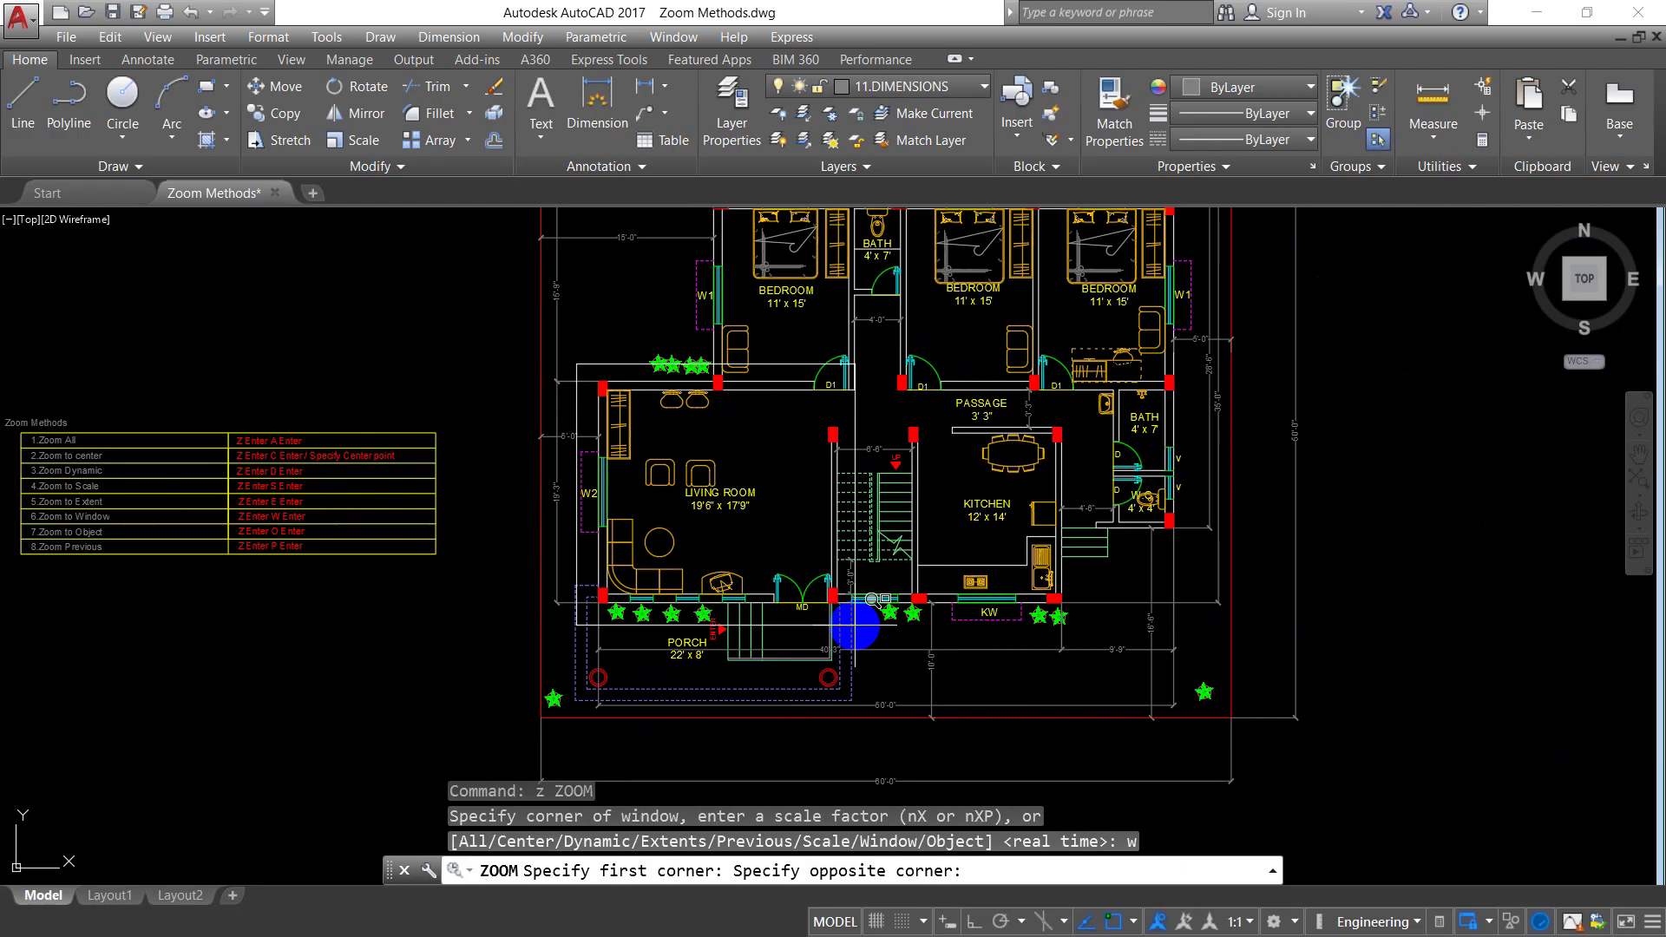
left_click(872, 599)
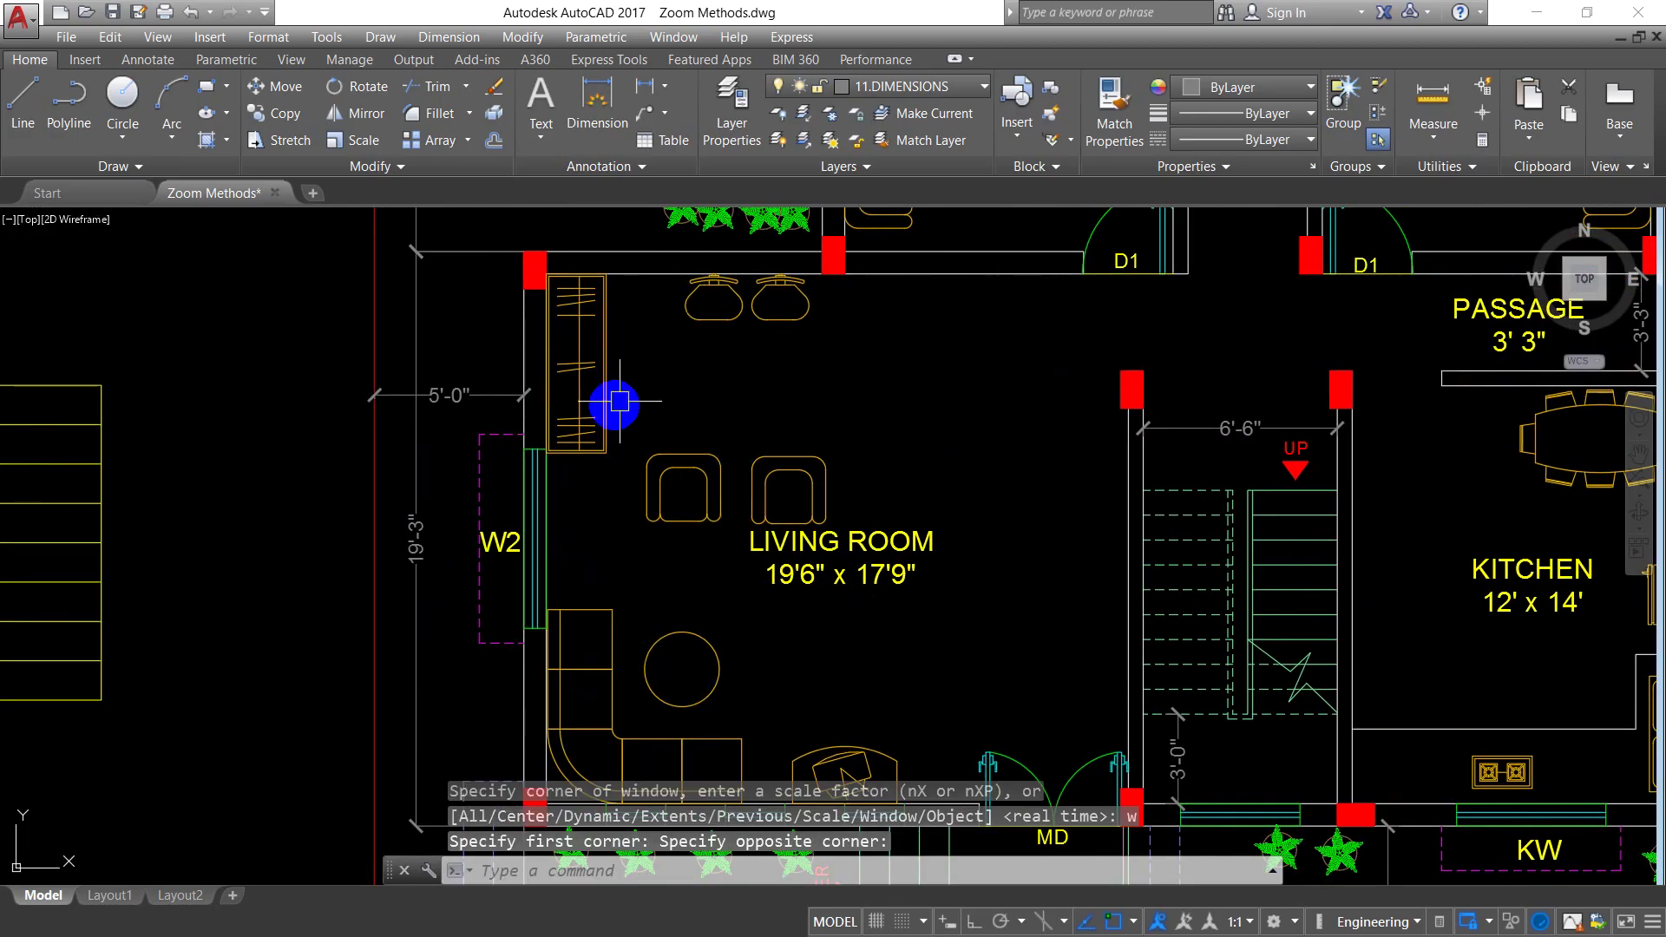
scroll(813, 580, "down", 5)
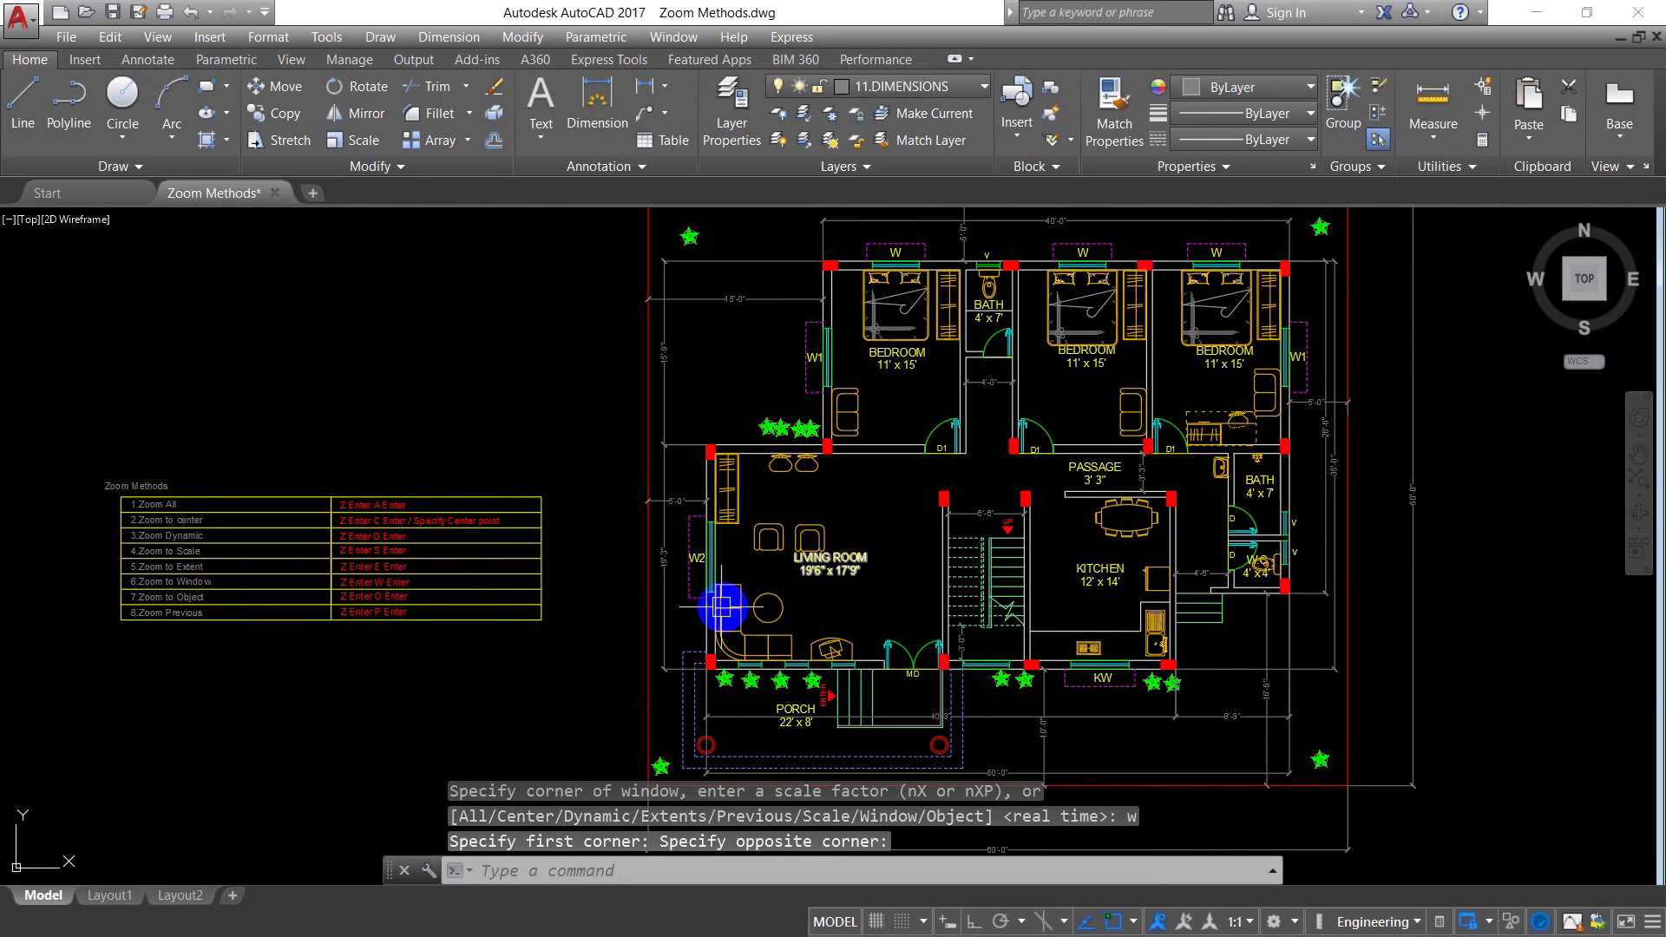
key("Escape")
key("Escape")
middle_click_drag(722, 608, 847, 539)
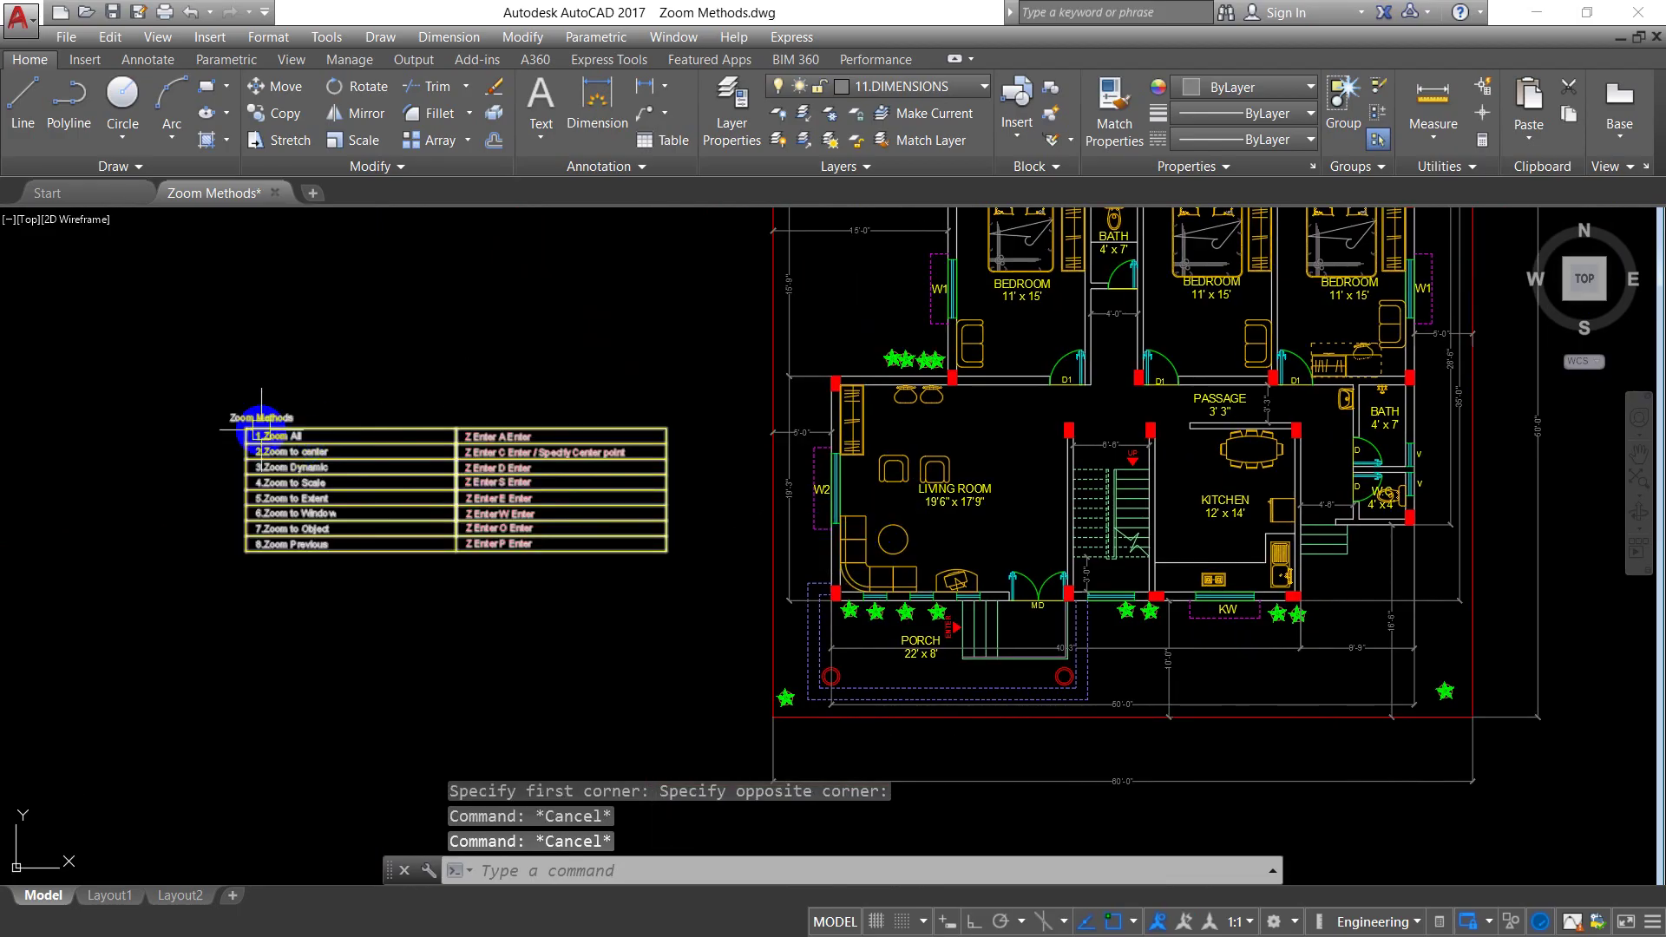
scroll(313, 499, "up", 2)
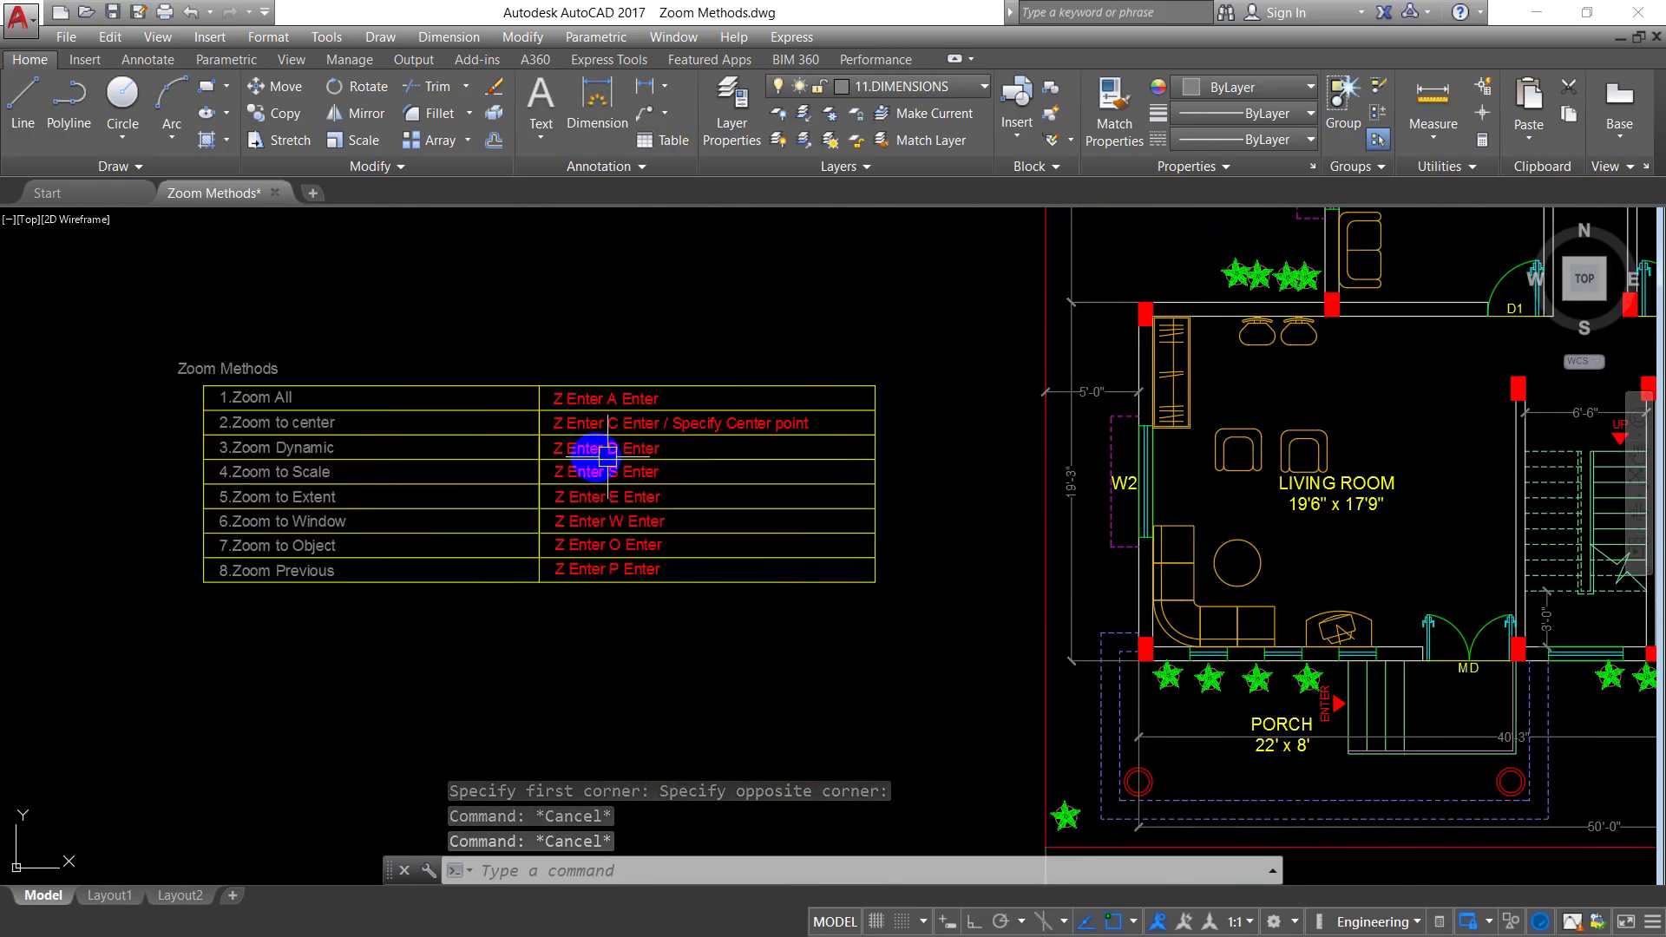
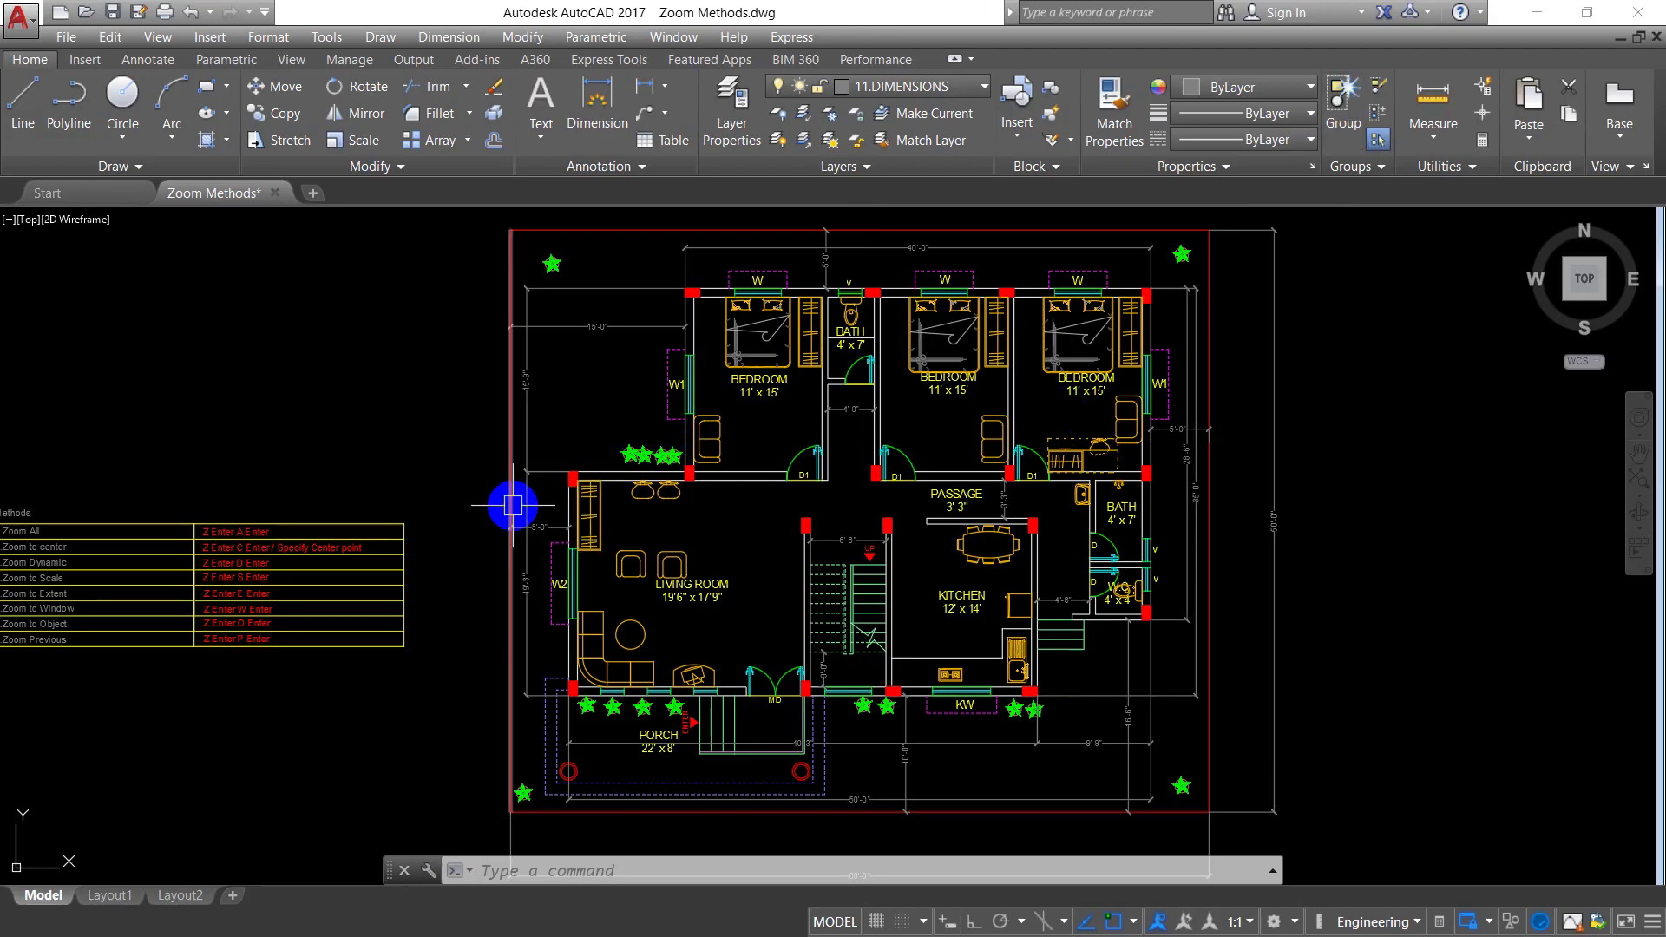
- Pan the floor plan right to reveal the Zoom Methods table, then bring up the Windows Start menu
middle_click_drag(510, 509, 627, 489)
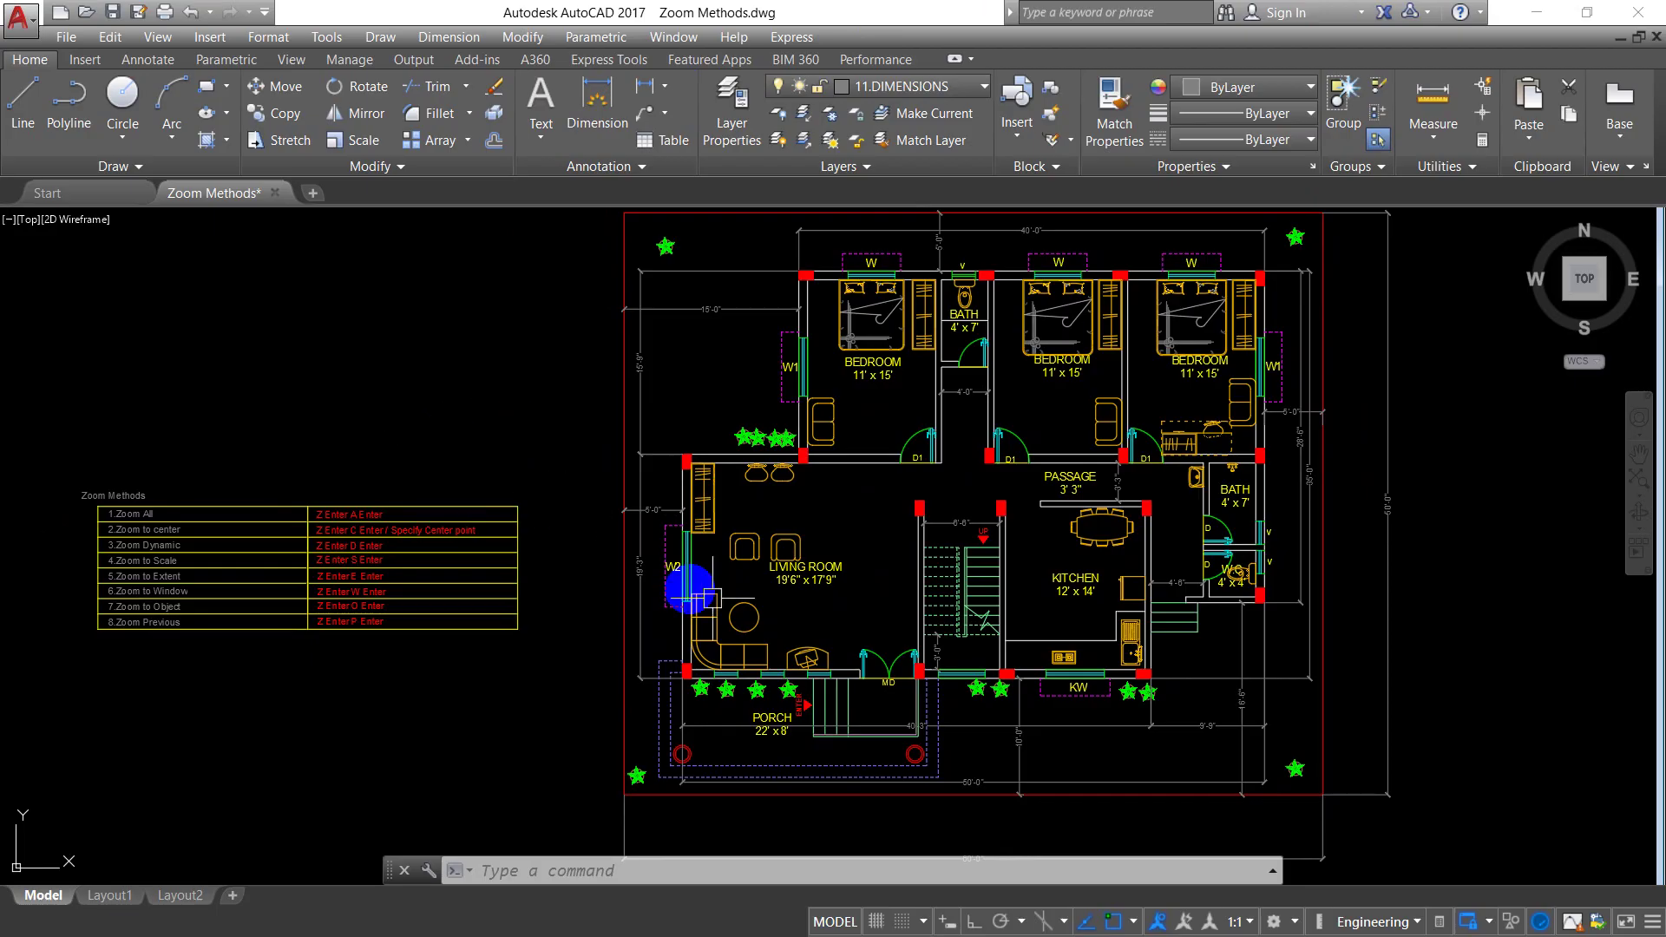
key("super")
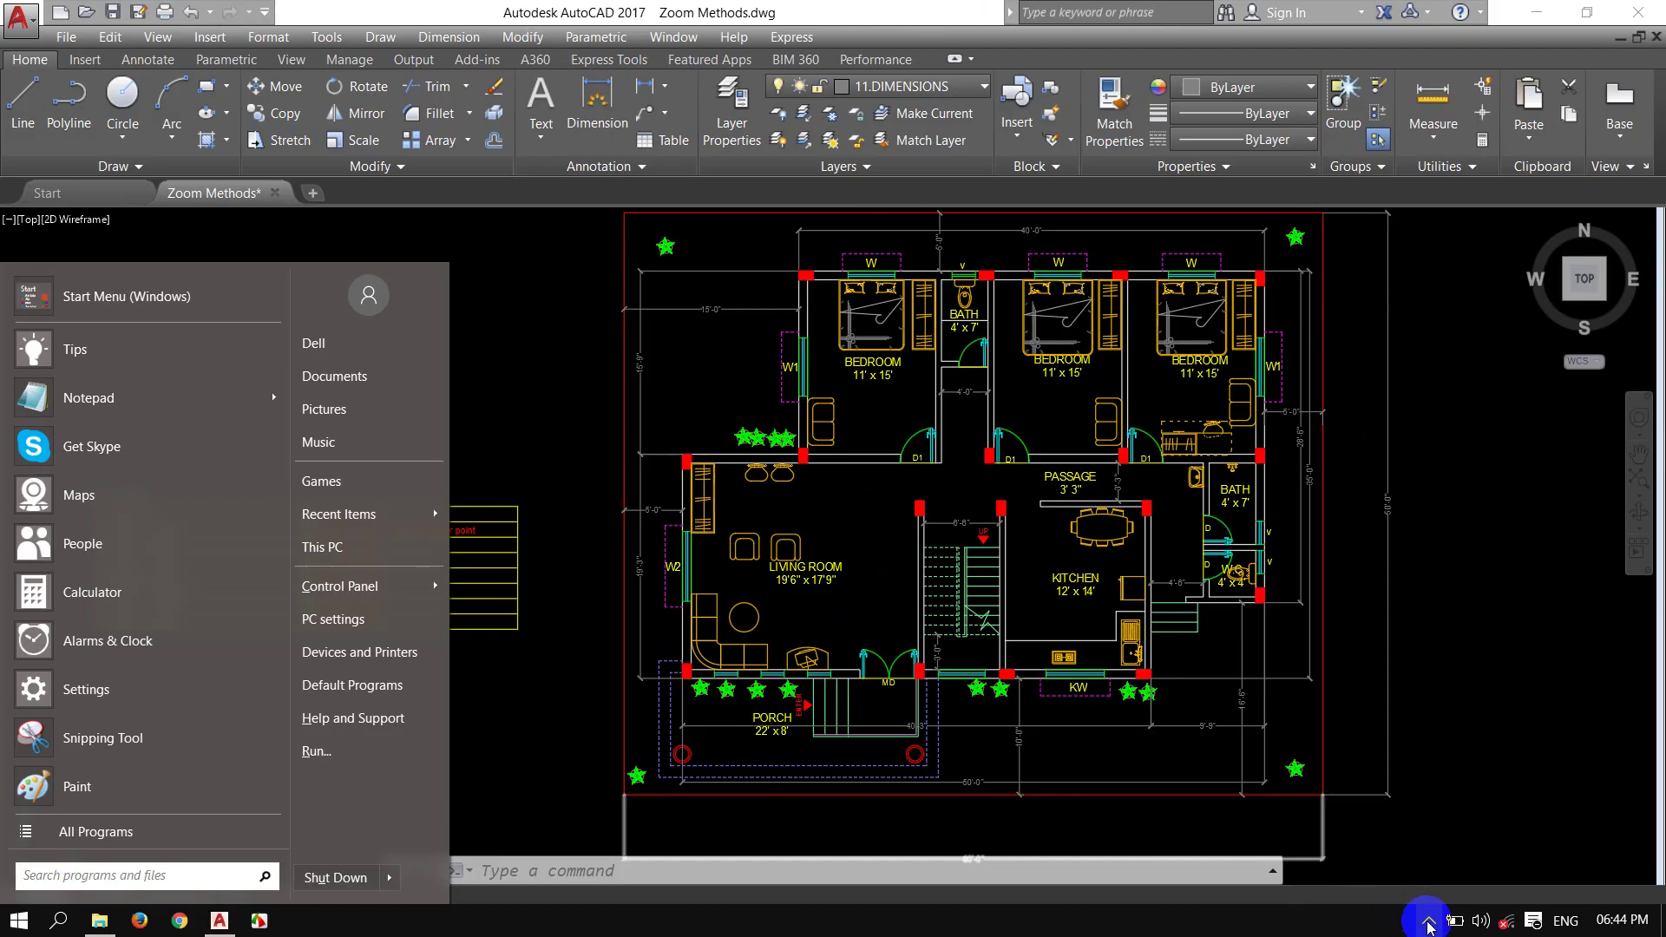